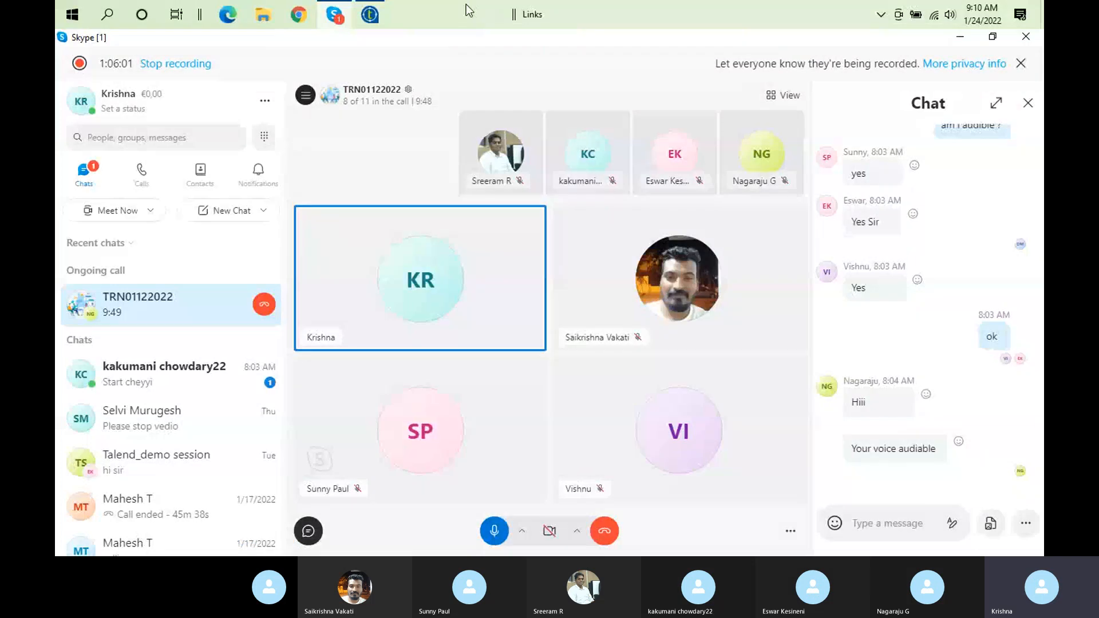
# Switch to Talend Open Studio and dismiss the floating call preview covering the workspace
pyautogui.click(369, 15)
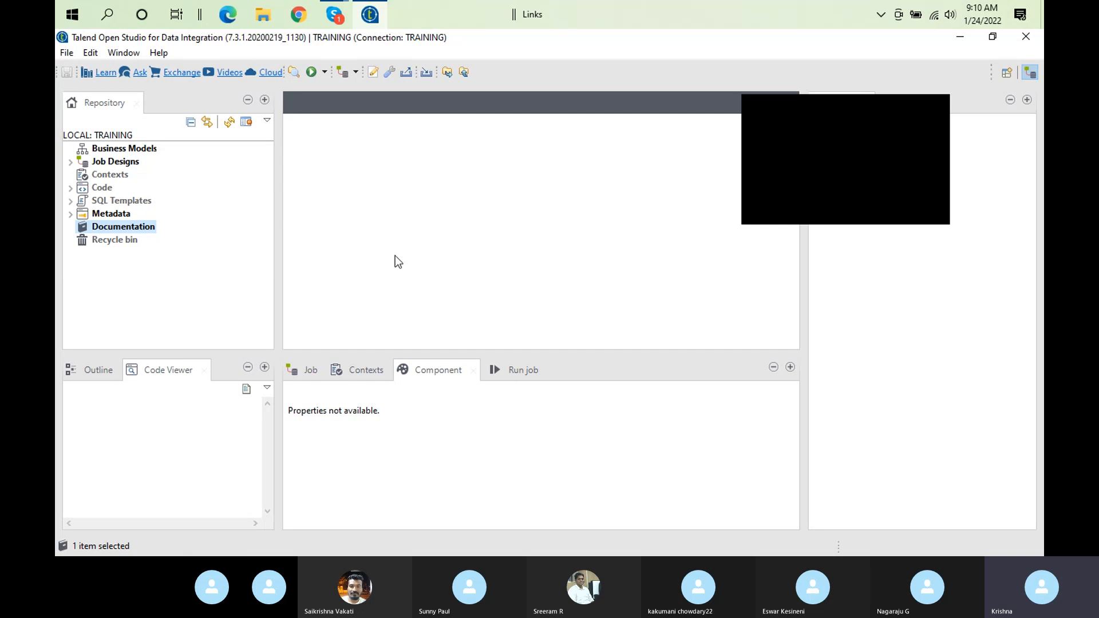
pyautogui.click(933, 113)
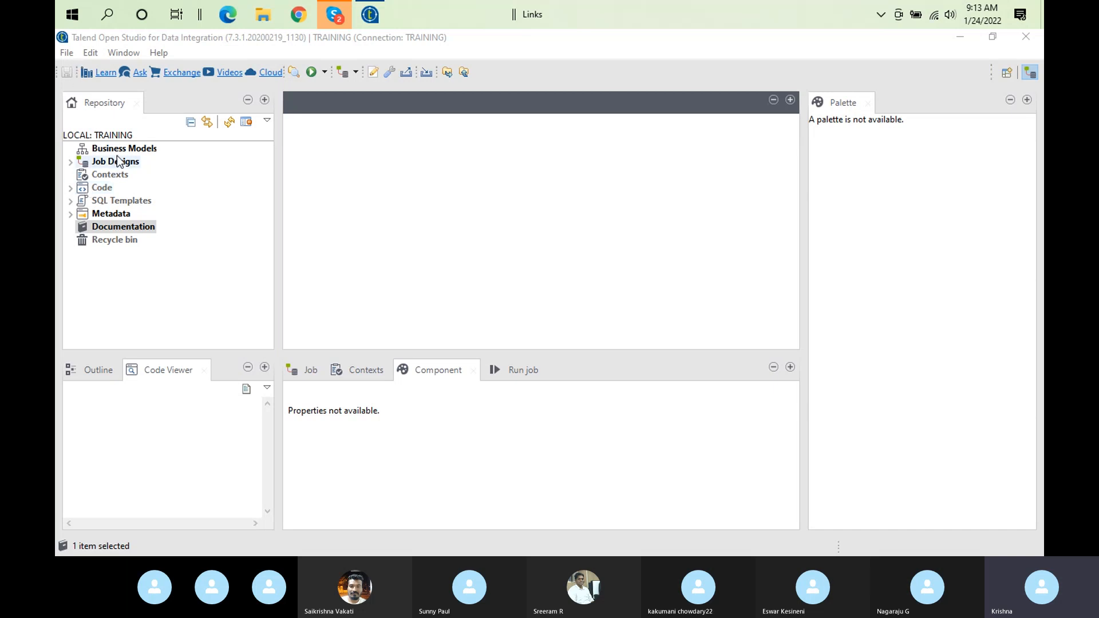
pyautogui.rightClick(145, 149)
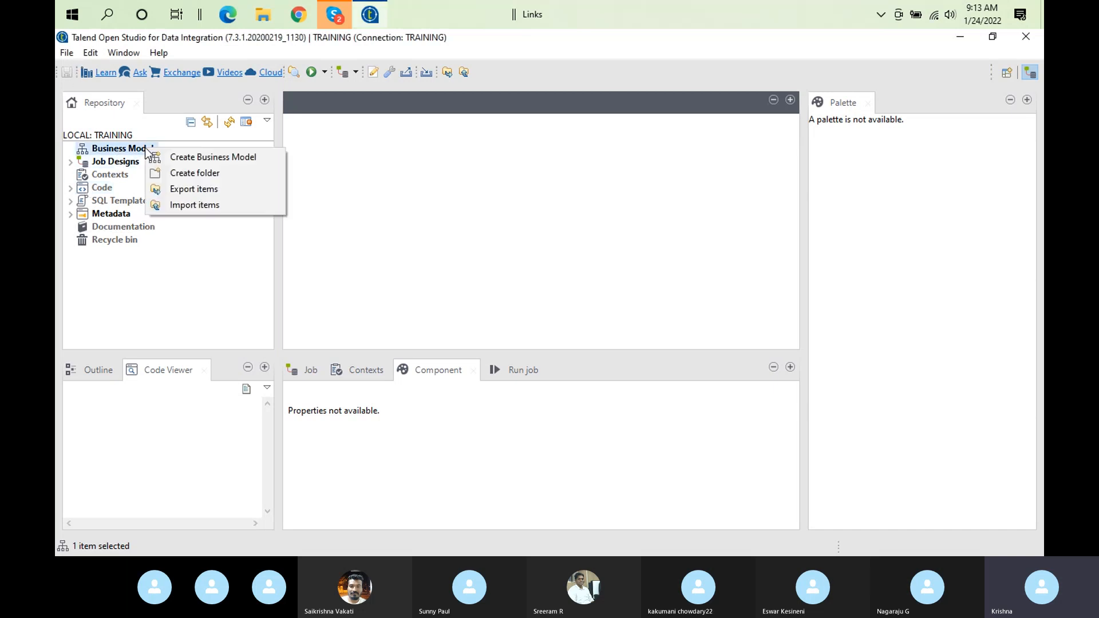
pyautogui.click(344, 18)
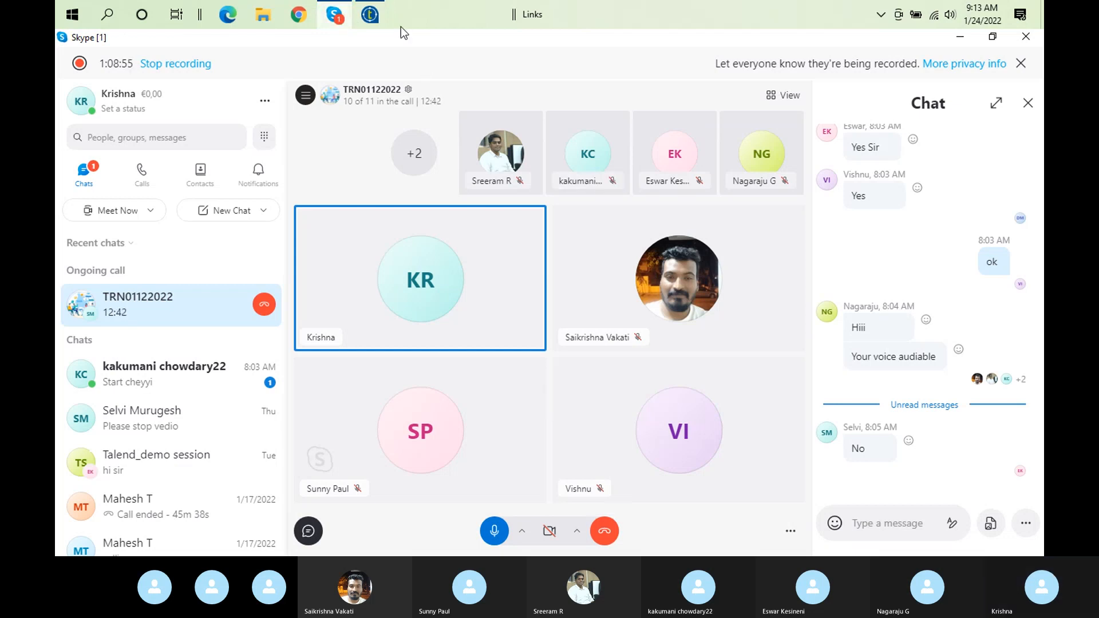
pyautogui.click(384, 20)
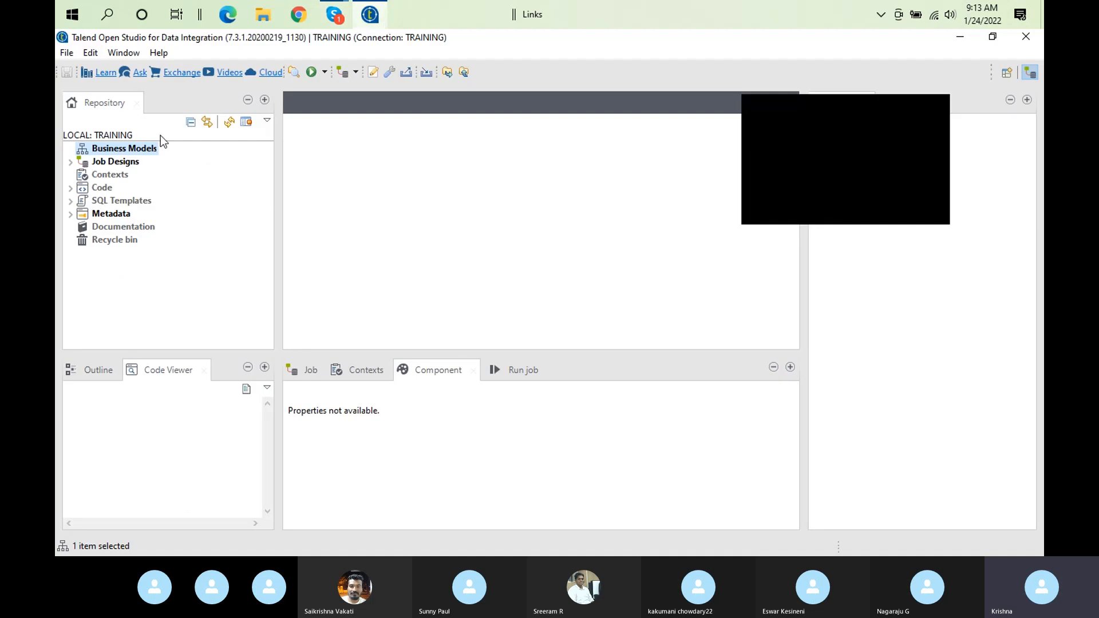
# Start a new business model under Business Models in the repository and name it products_rep
pyautogui.rightClick(131, 152)
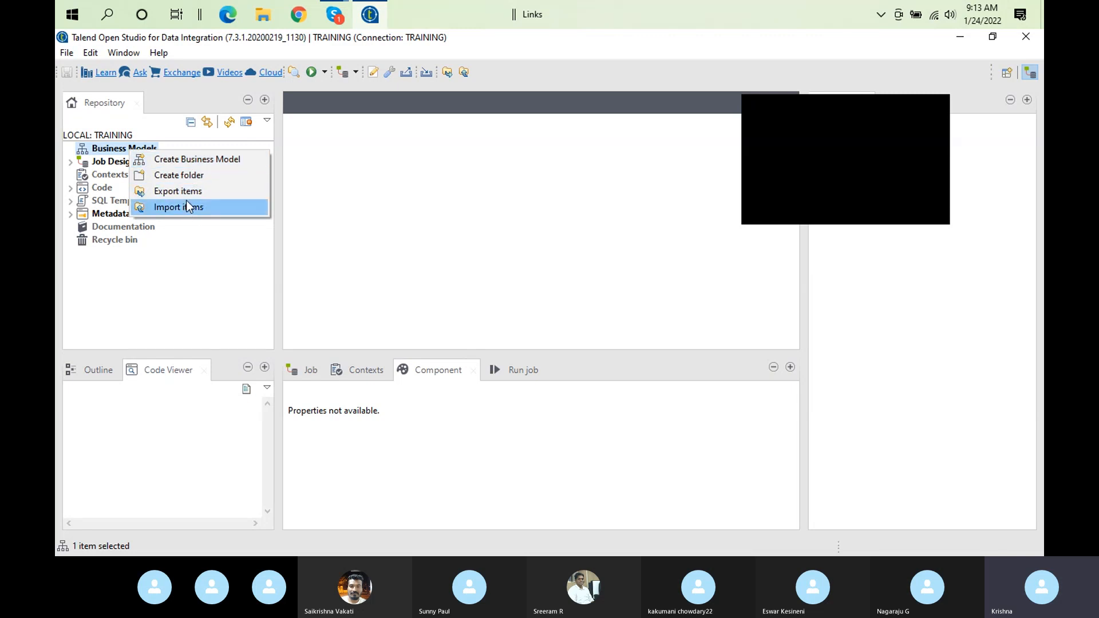
pyautogui.click(252, 161)
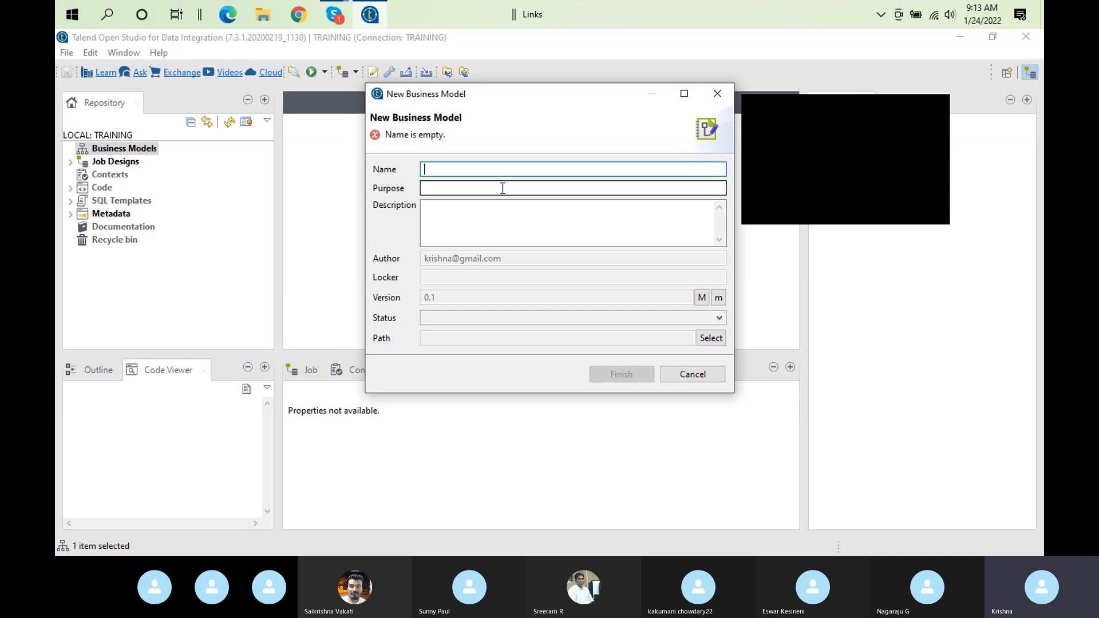
pyautogui.write('p')
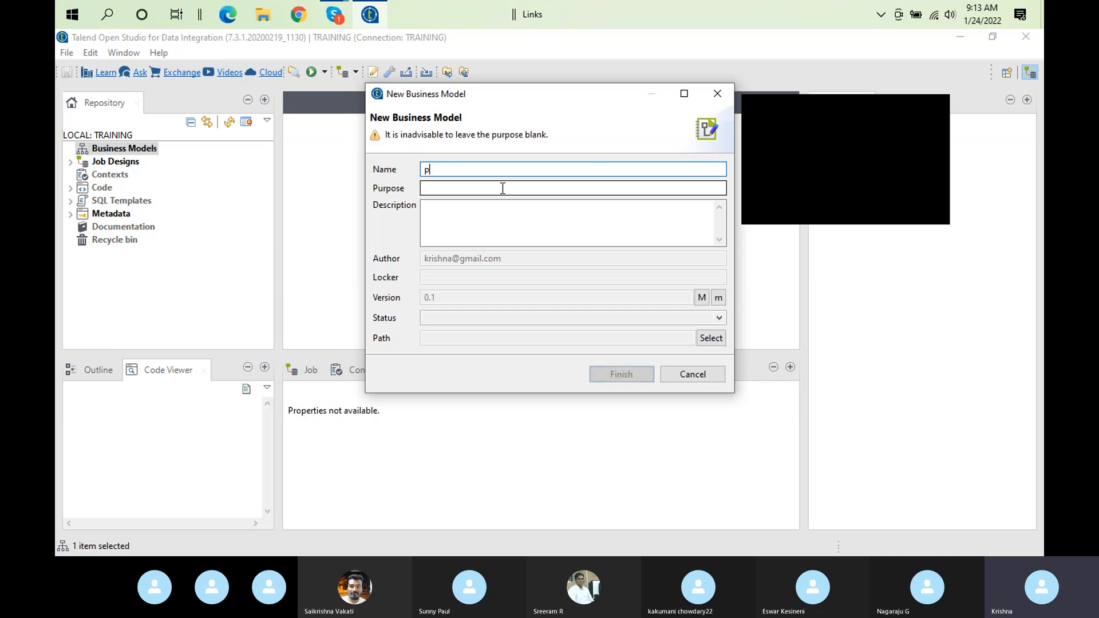
pyautogui.write('rodu')
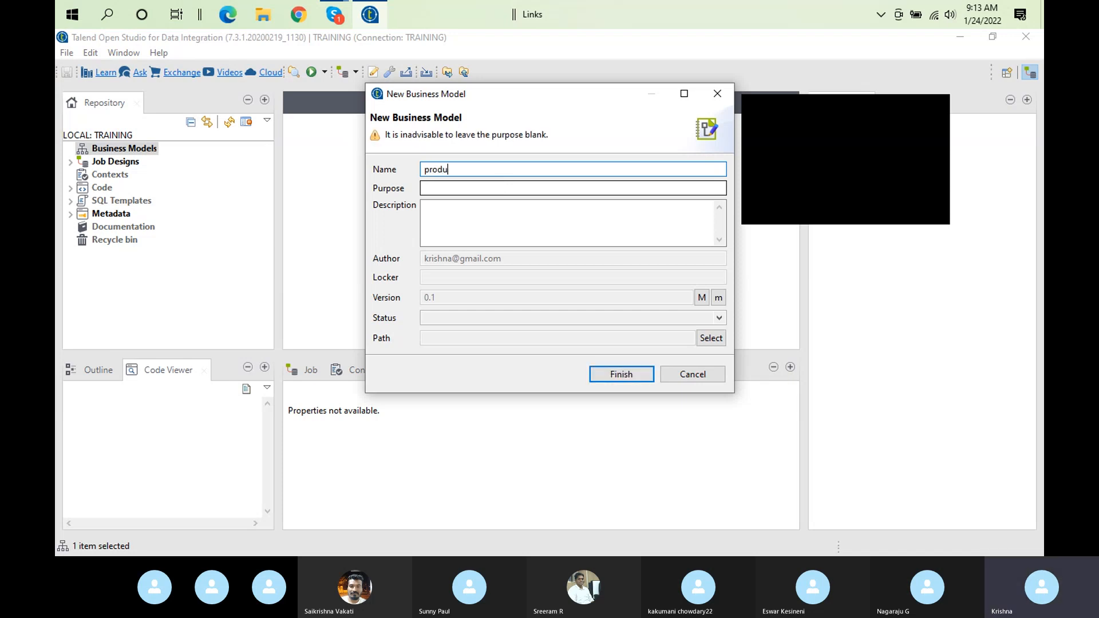
pyautogui.write('cts_')
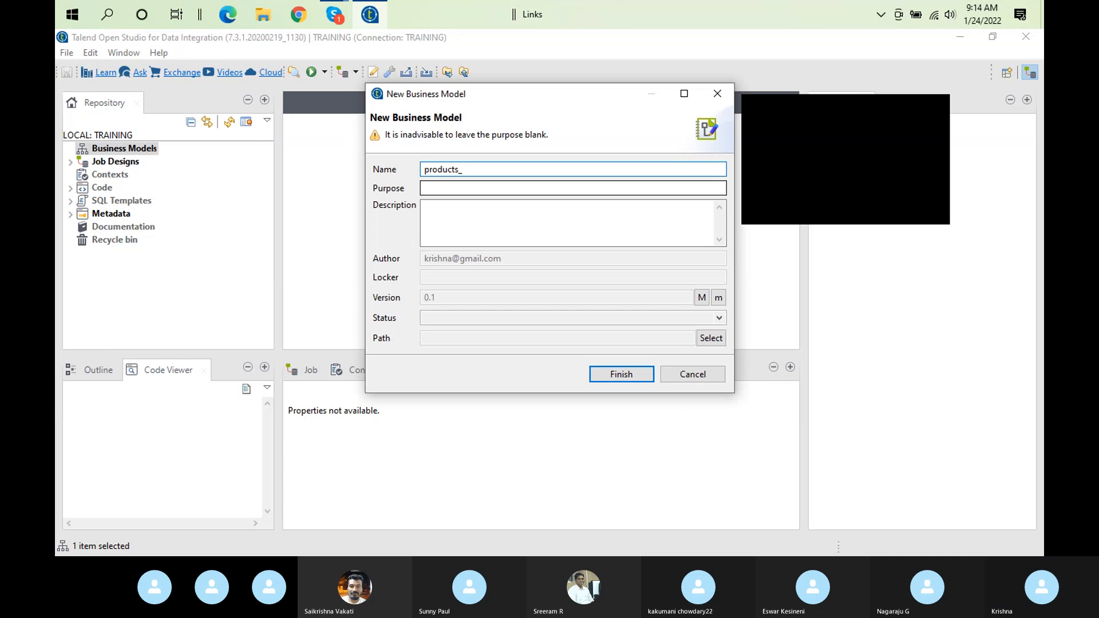
pyautogui.write('rep')
# Enter "processing lookup and statistics" as the purpose of the new business model
pyautogui.click(440, 184)
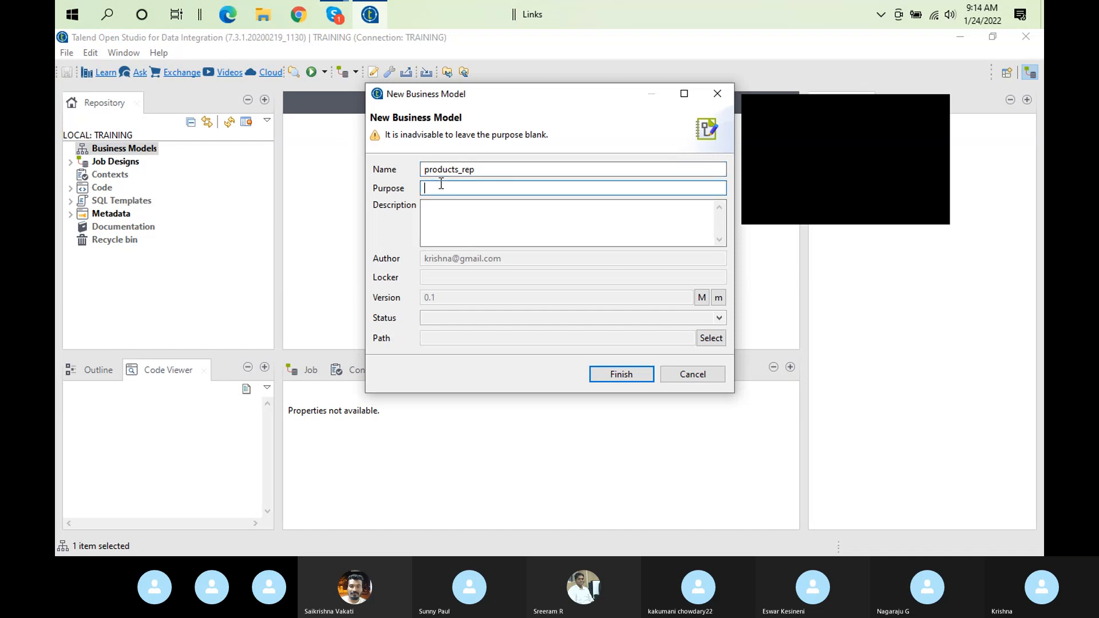
pyautogui.write('k')
pyautogui.press('BackSpace')
pyautogui.write('man')
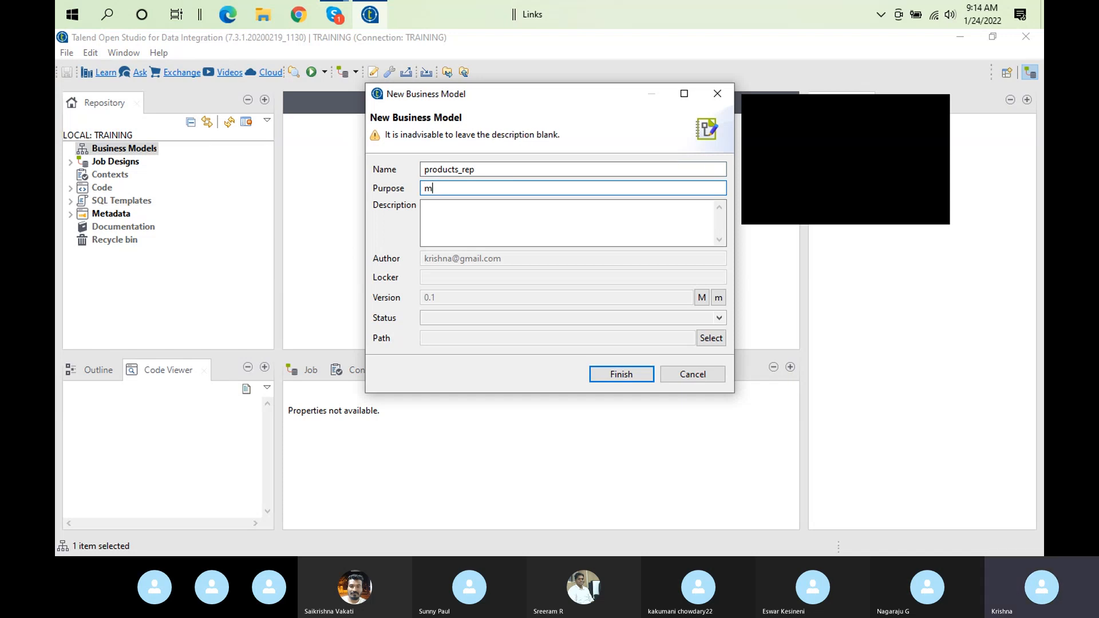
pyautogui.press('BackSpace')
pyautogui.press('BackSpace')
pyautogui.press('BackSpace')
pyautogui.write('proces')
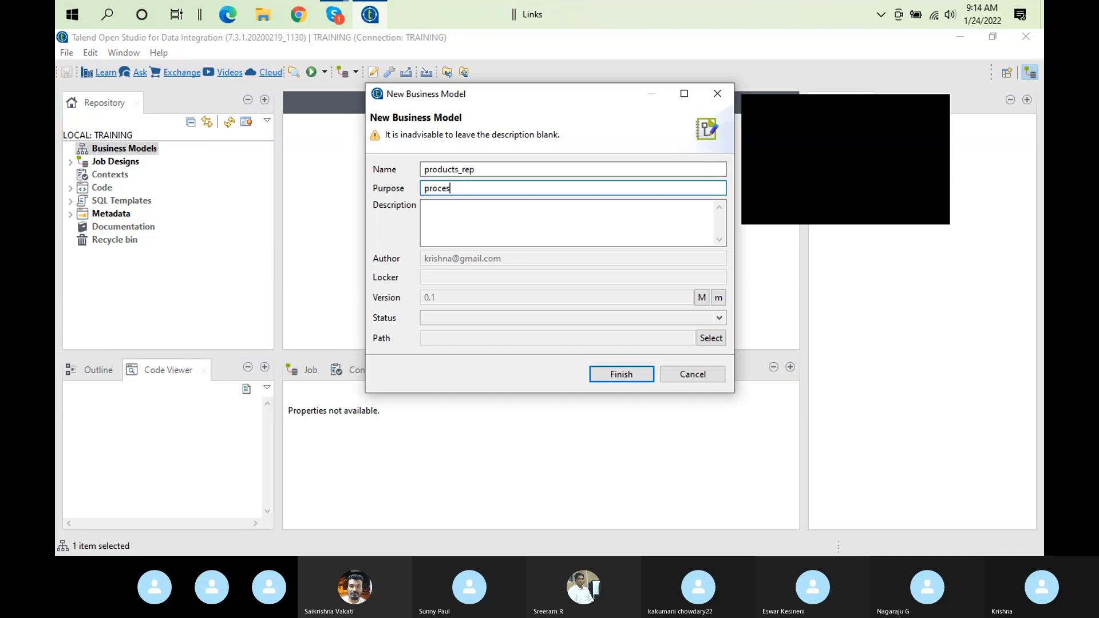
pyautogui.write('sing looks')
pyautogui.press('BackSpace')
pyautogui.write('up and ')
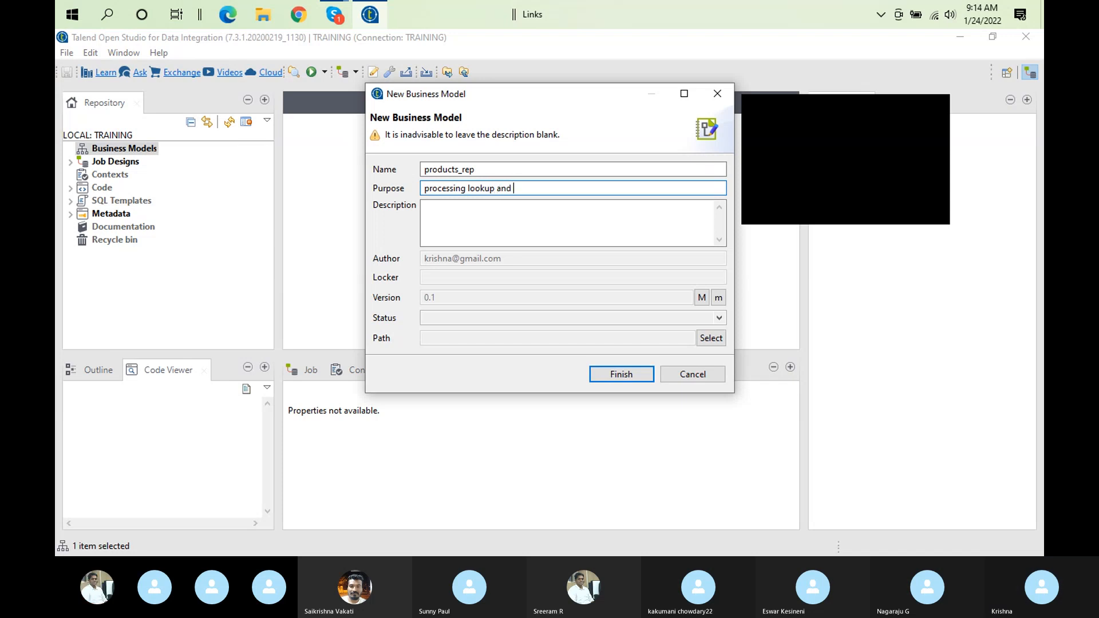
pyautogui.write('statistics')
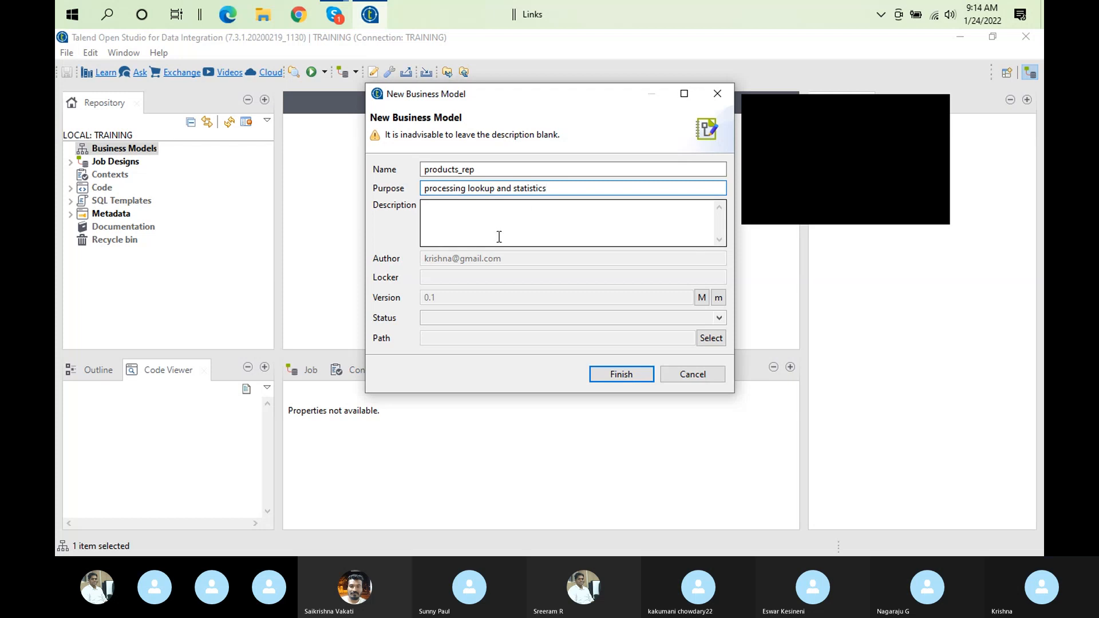
# Copy the purpose text "processing lookup and statistics" into the description and finish creating the business model
pyautogui.press('Tab')
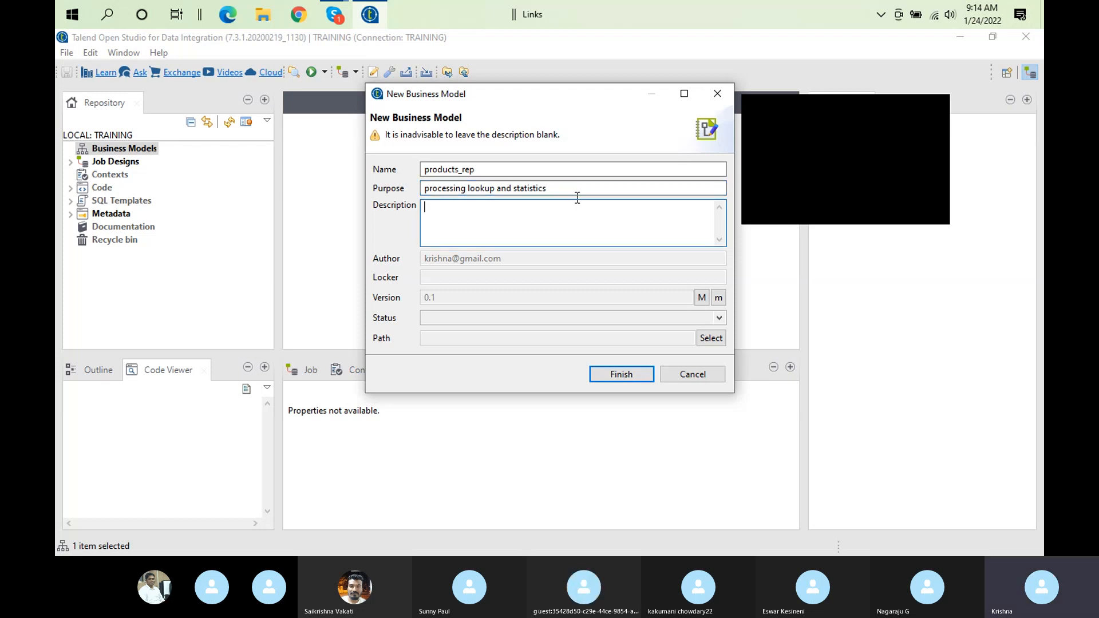
pyautogui.click(566, 187)
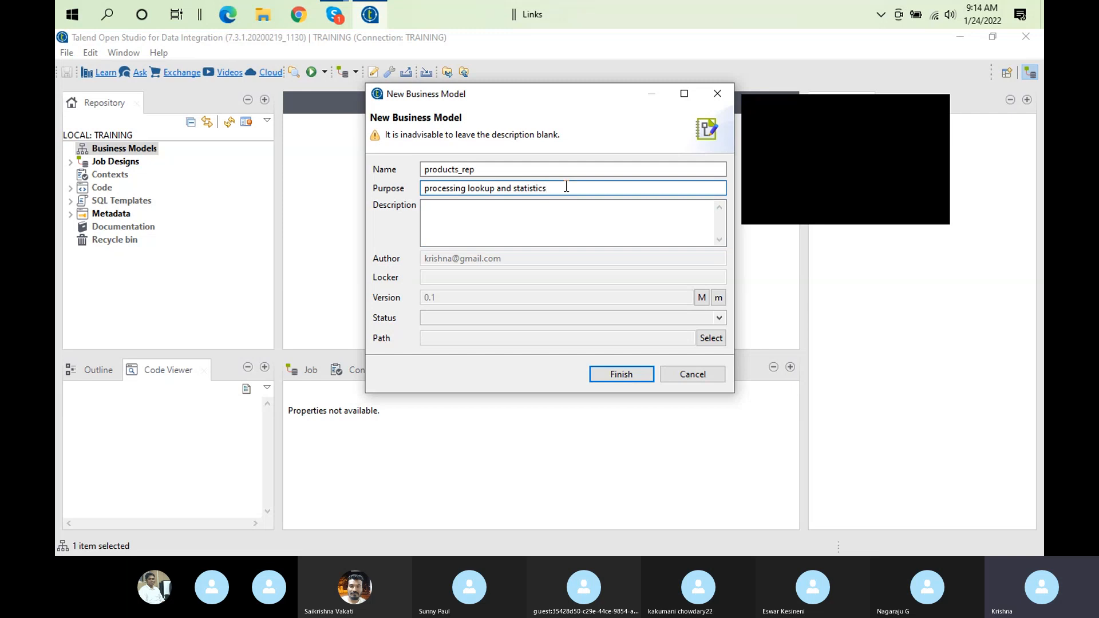
pyautogui.hotkey('ctrl', 'a')
pyautogui.hotkey('ctrl', 'c')
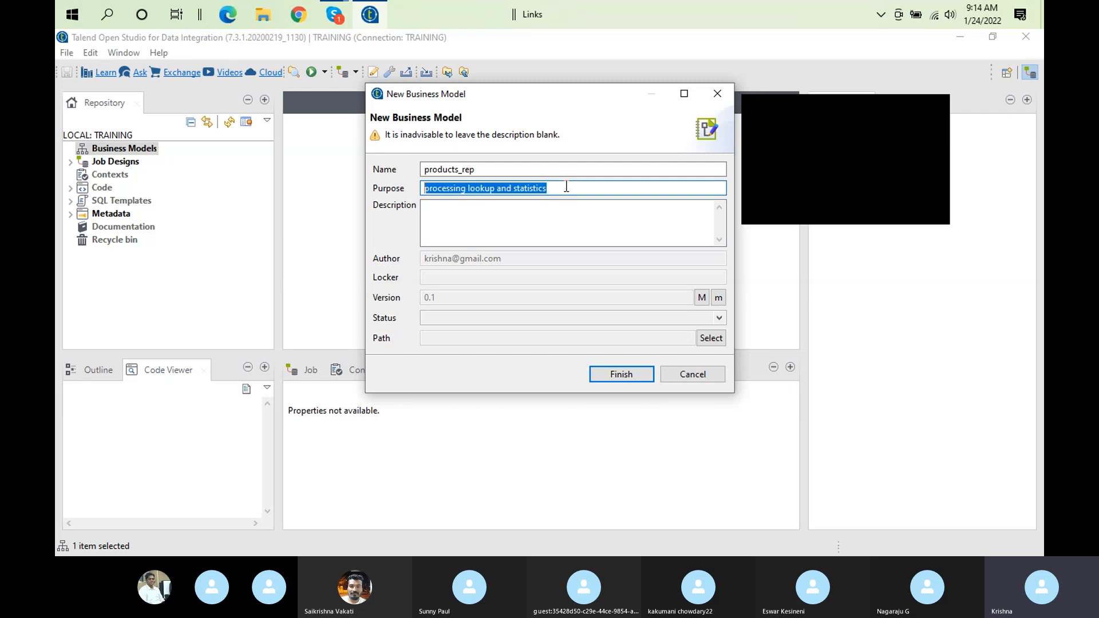
pyautogui.click(489, 213)
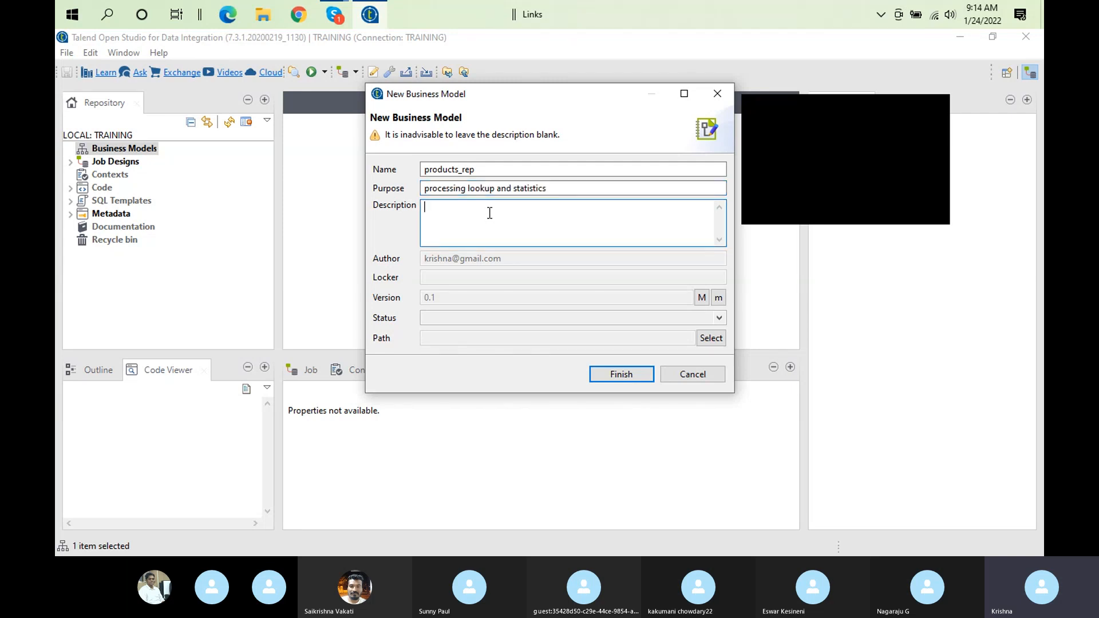
pyautogui.hotkey('ctrl', 'v')
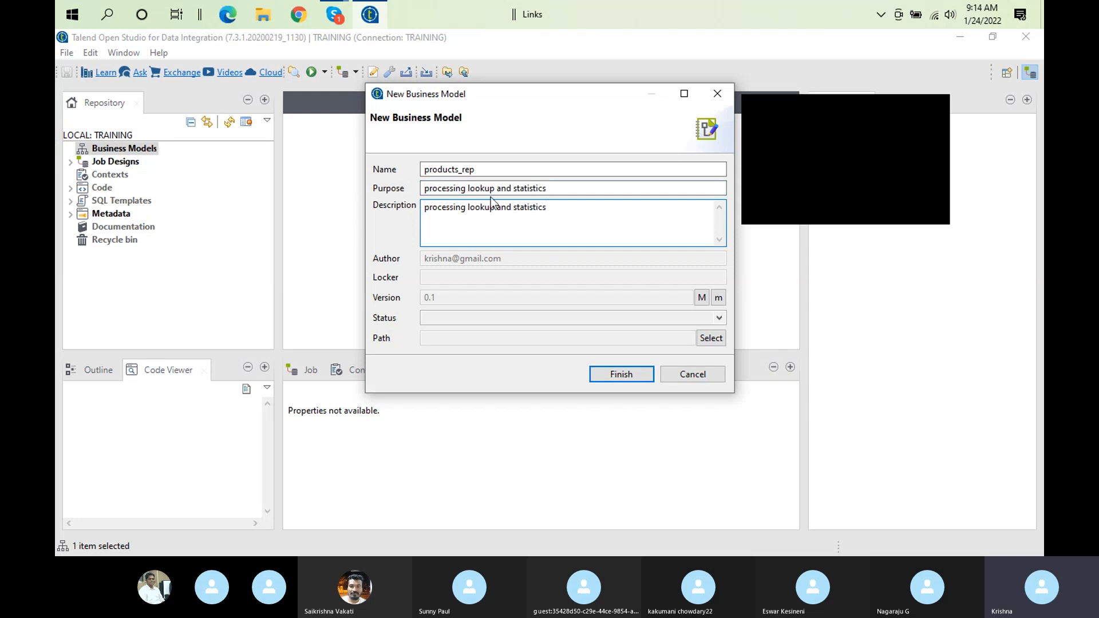
pyautogui.click(619, 380)
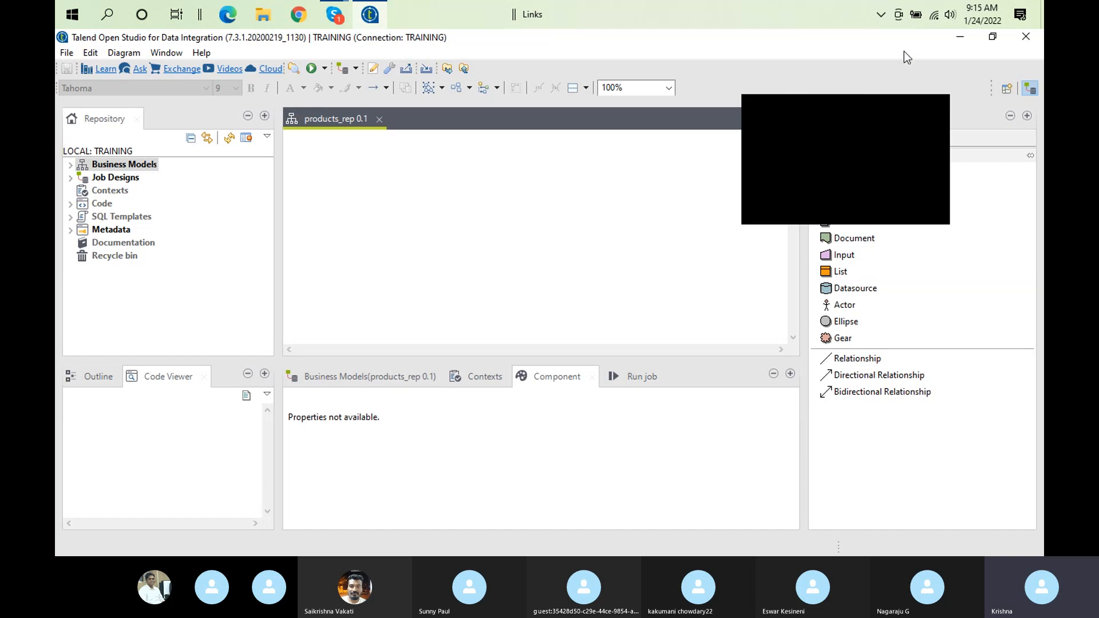
# Dismiss the floating call preview that covers the business shapes palette
pyautogui.click(940, 99)
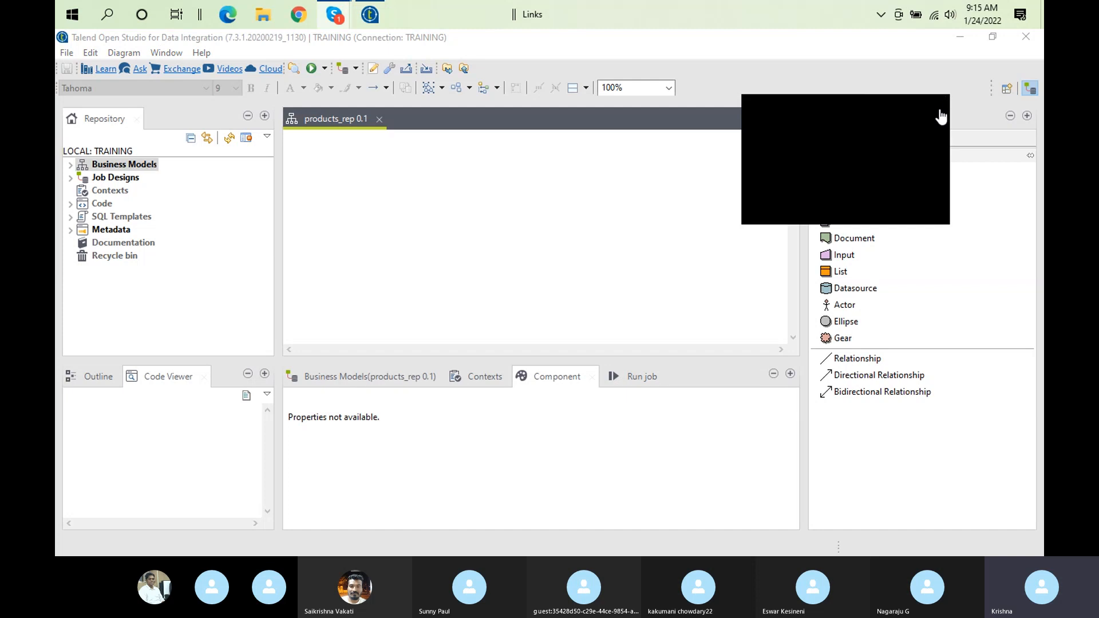
pyautogui.click(939, 111)
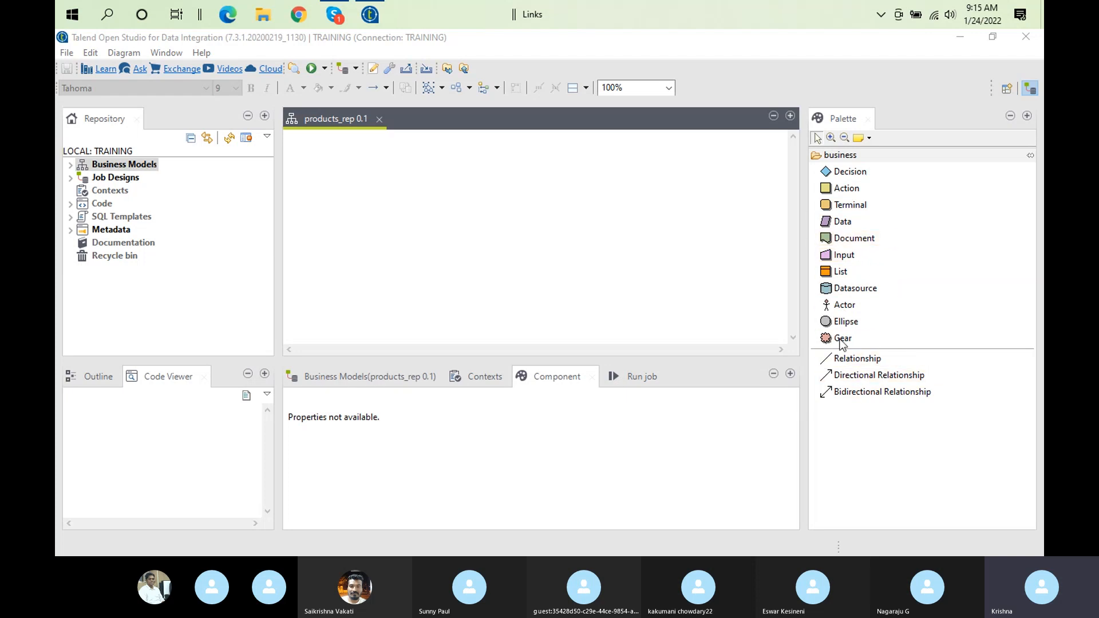
pyautogui.click(839, 157)
pyautogui.click(839, 155)
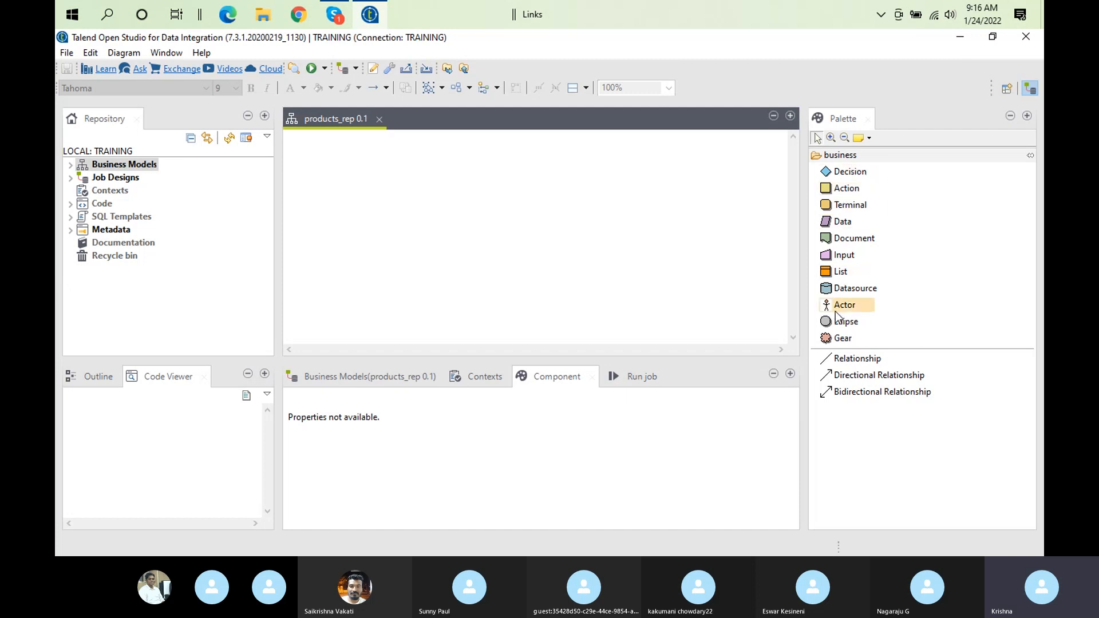
pyautogui.click(851, 238)
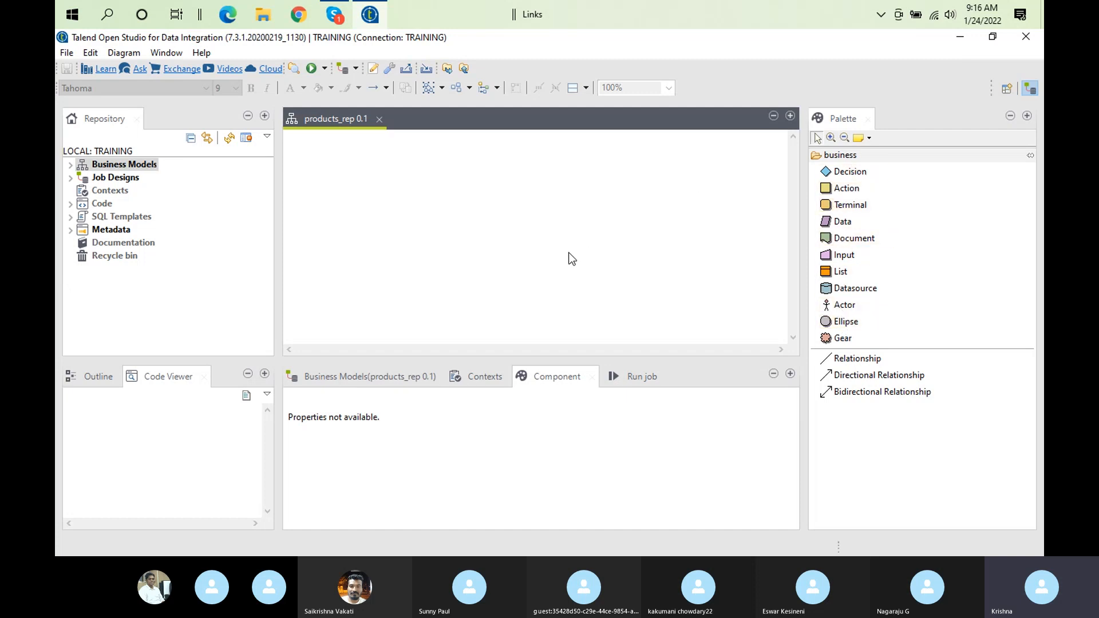
pyautogui.click(429, 251)
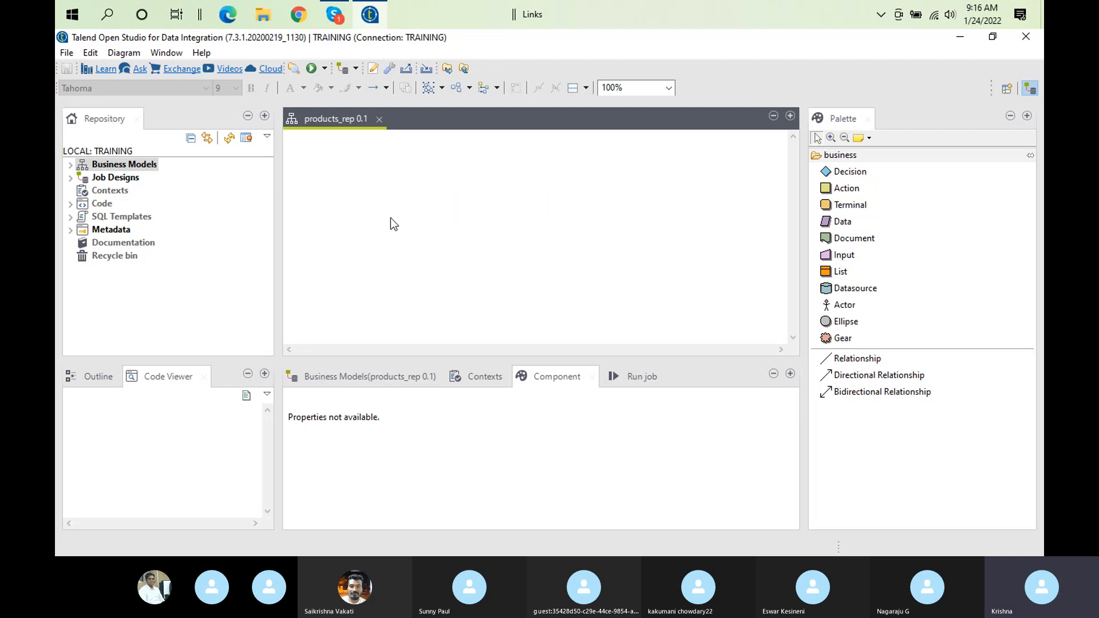
pyautogui.moveTo(391, 219)
pyautogui.moveTo(368, 204)
pyautogui.moveTo(422, 260)
pyautogui.moveTo(396, 261)
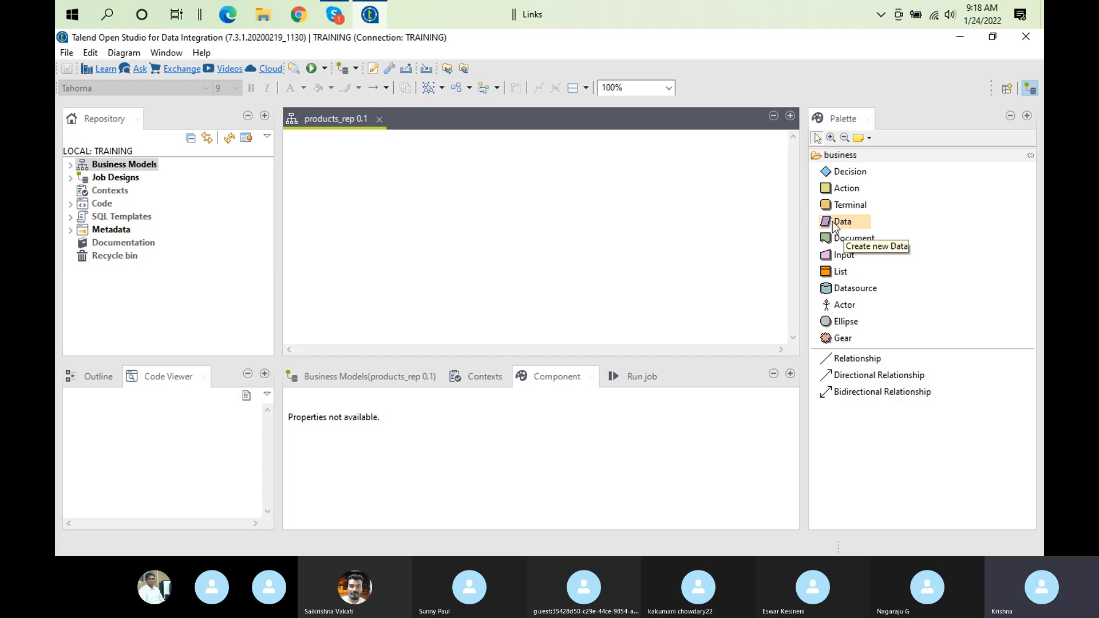
# Place a Data shape near the centre-left of the products_rep diagram and label it "lookups"
pyautogui.moveTo(843, 221); pyautogui.dragTo(455, 177)
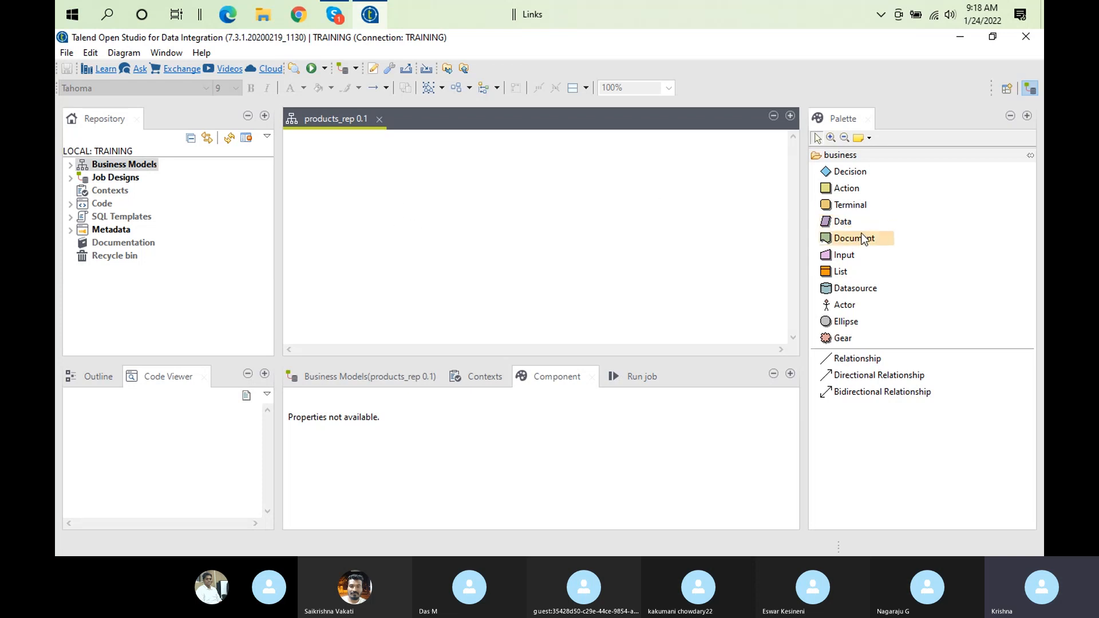
pyautogui.click(844, 224)
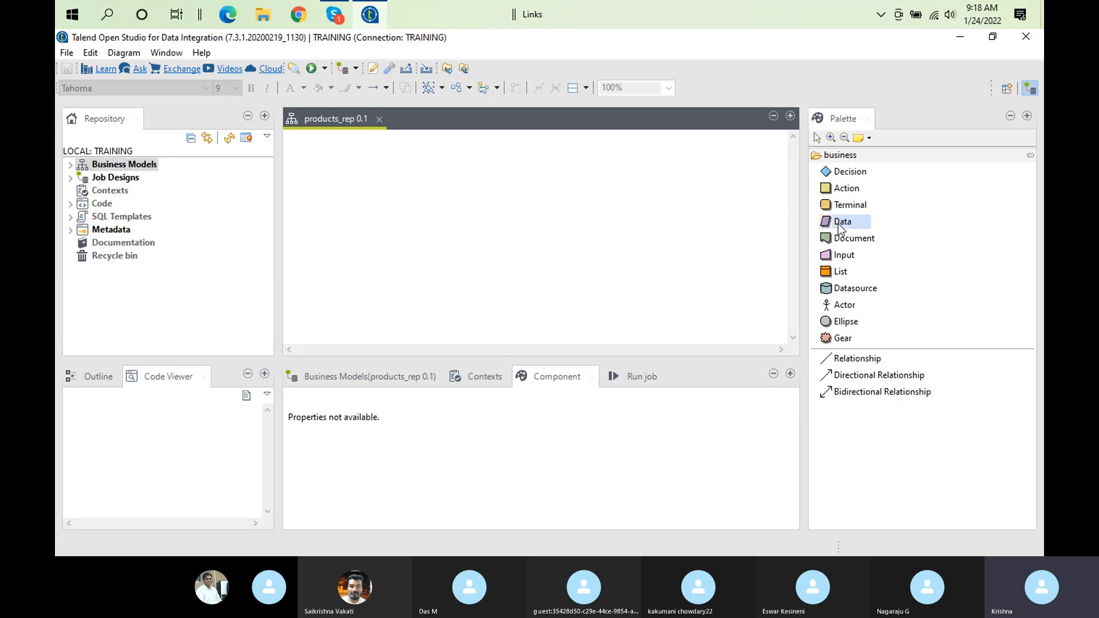
pyautogui.click(399, 220)
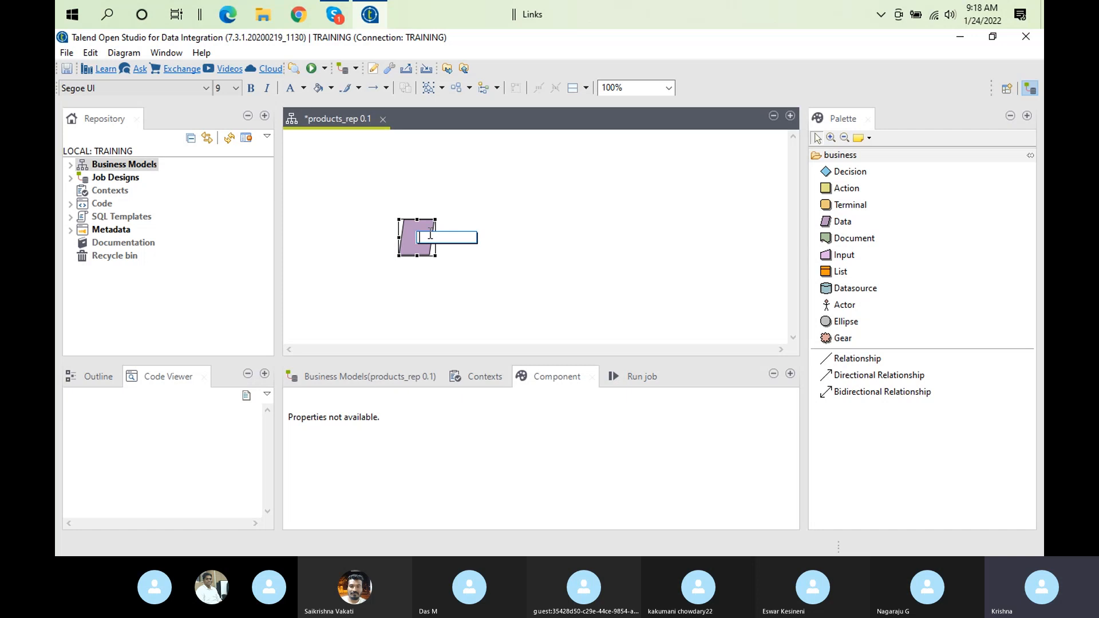
pyautogui.write('lookups')
pyautogui.press('BackSpace')
pyautogui.write('s')
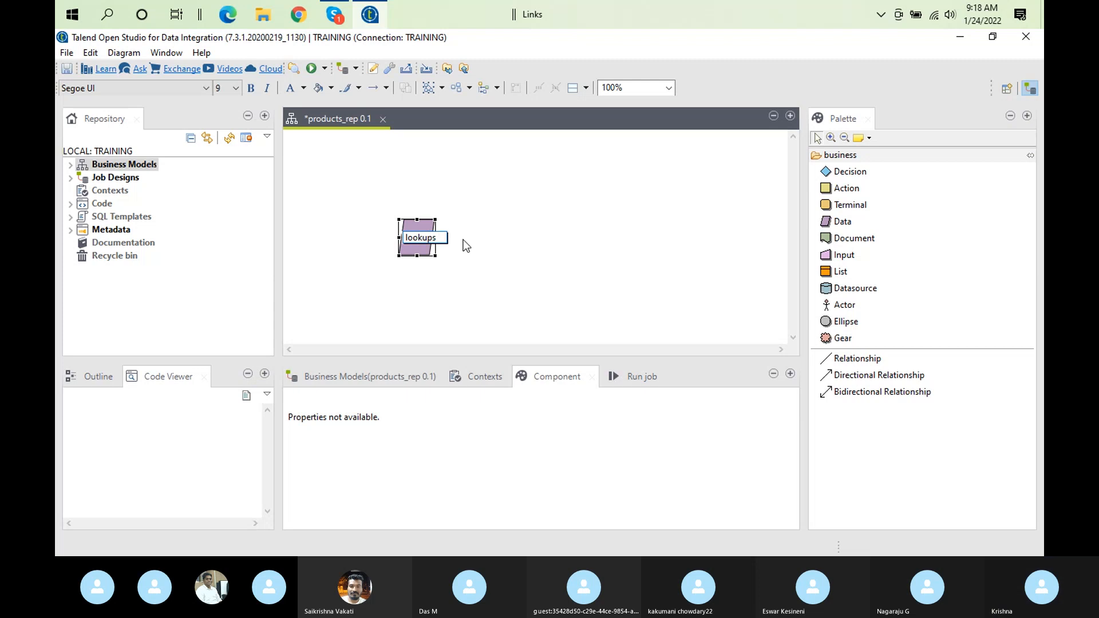
pyautogui.click(540, 266)
# Place a Datasource shape to the right of the lookups shape and label it "DataMarts"
pyautogui.moveTo(488, 241)
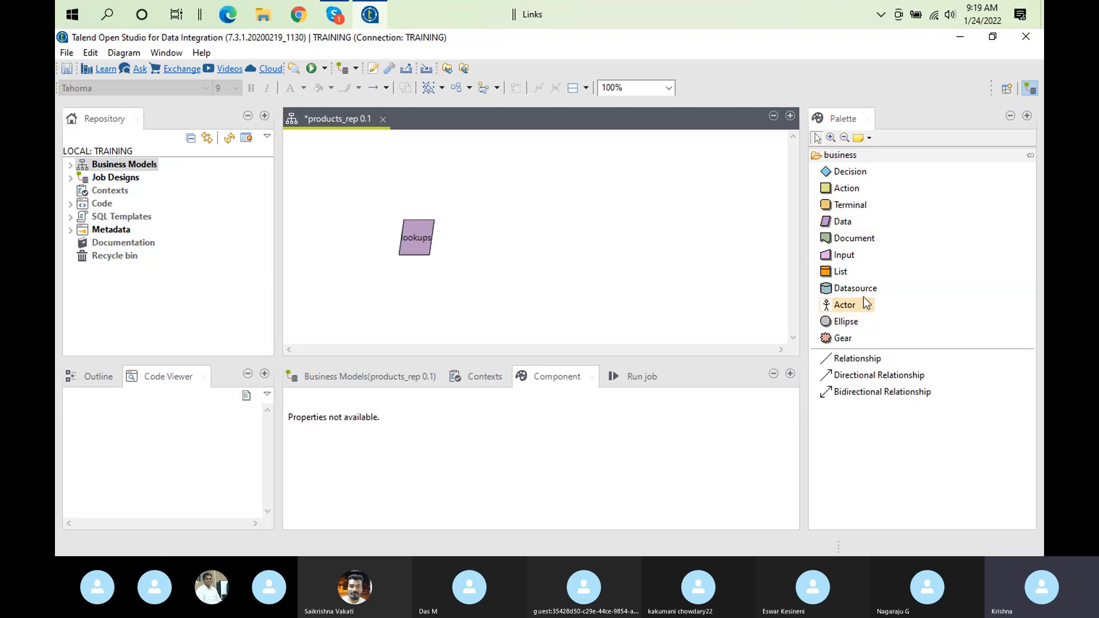
pyautogui.moveTo(852, 292); pyautogui.dragTo(756, 280)
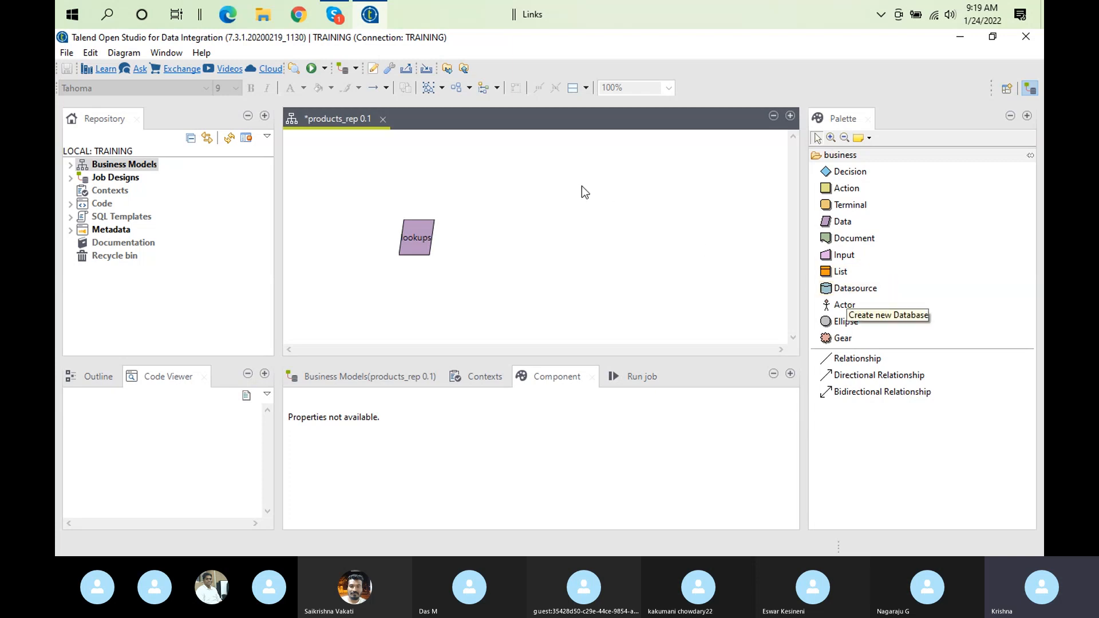
pyautogui.click(852, 290)
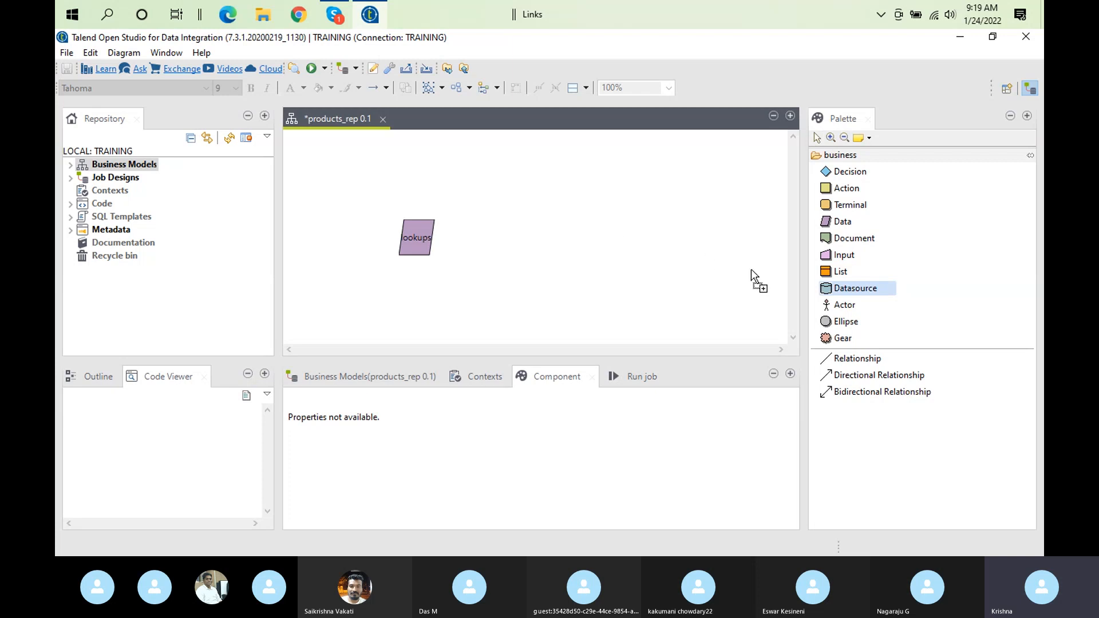
pyautogui.click(606, 208)
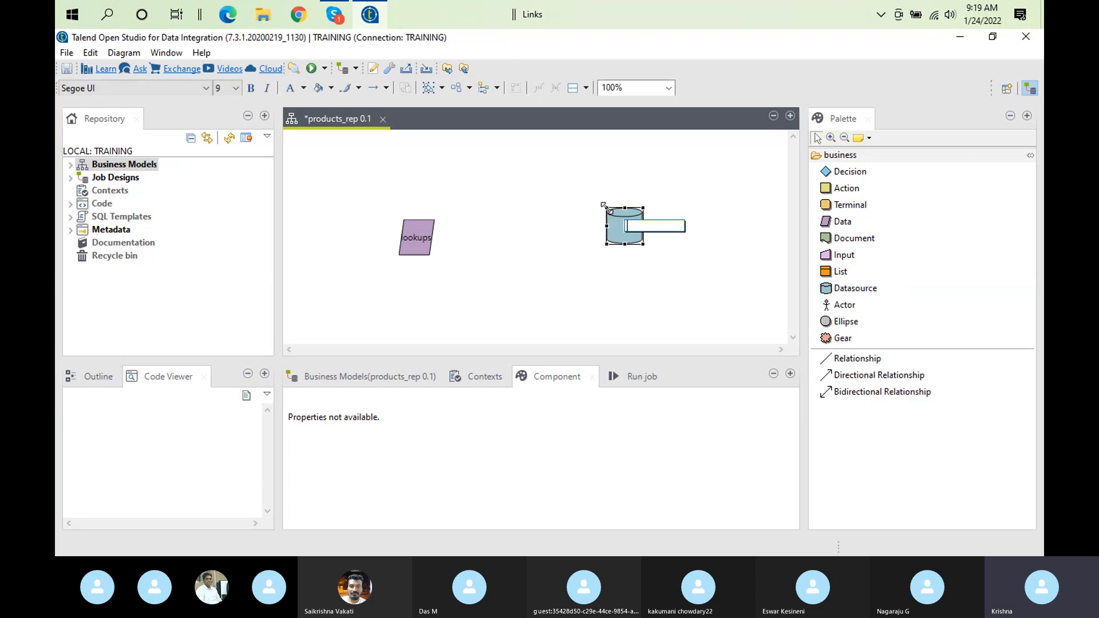
pyautogui.moveTo(581, 238)
pyautogui.write('Data')
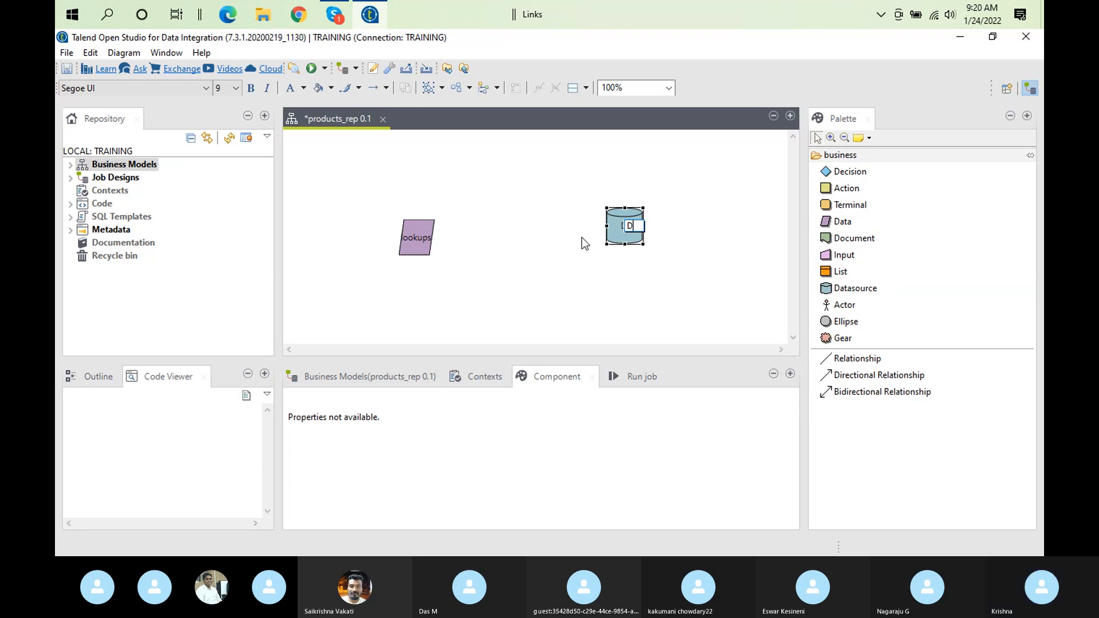
pyautogui.write('arts')
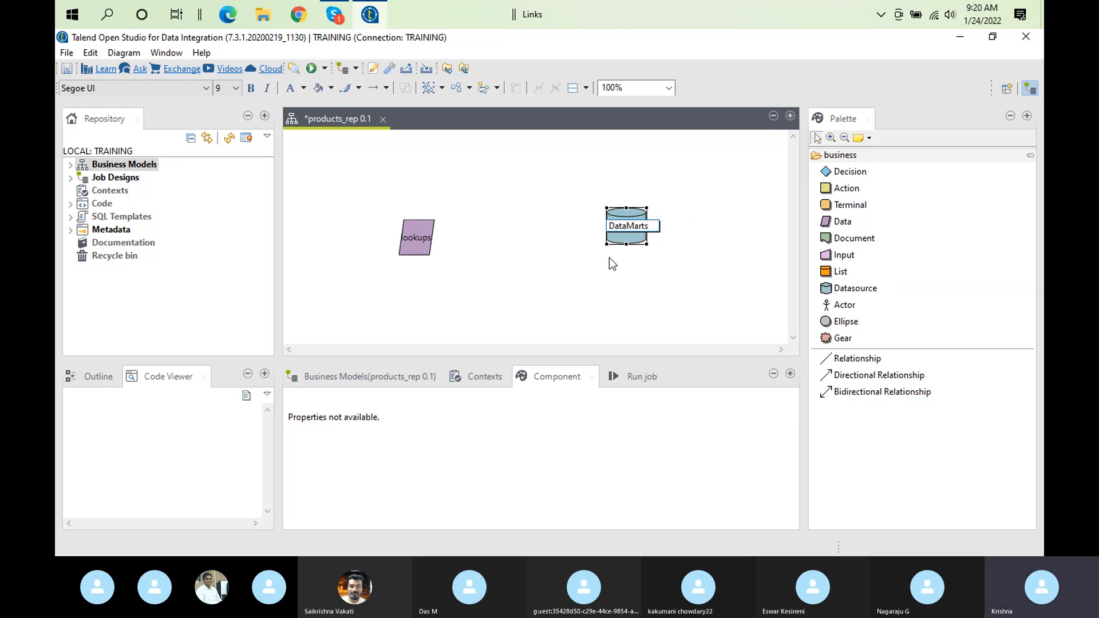
pyautogui.click(646, 279)
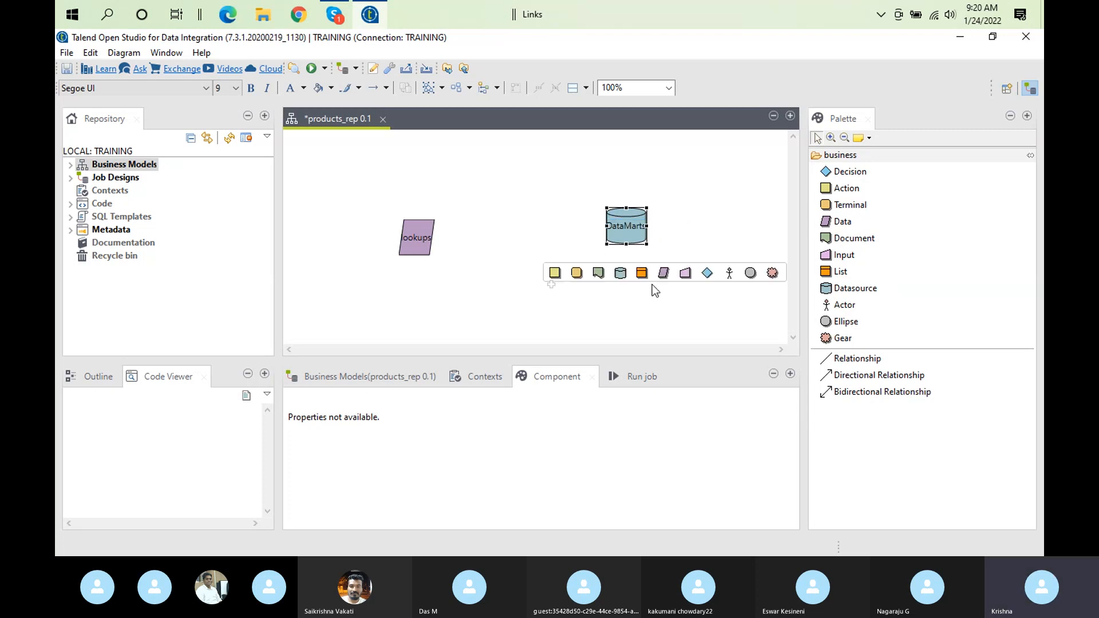
# Move the DataMarts shape closer to the lookups shape and nudge lookups so the two sit roughly side by side
pyautogui.moveTo(629, 213); pyautogui.dragTo(540, 240)
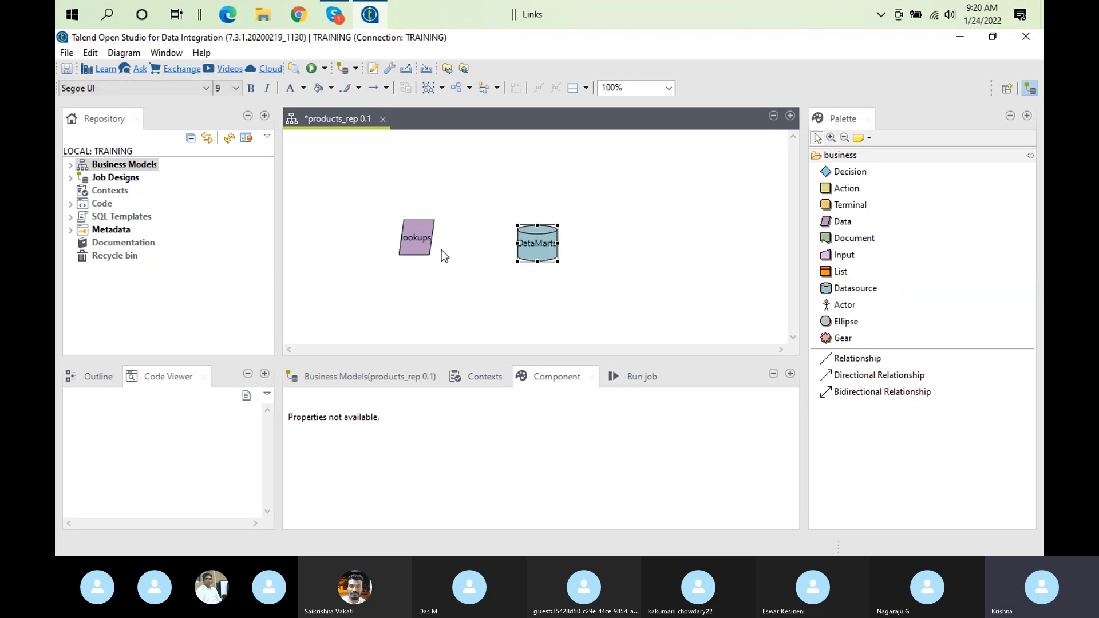
pyautogui.moveTo(441, 250)
pyautogui.click(420, 227)
pyautogui.moveTo(420, 226); pyautogui.dragTo(430, 237)
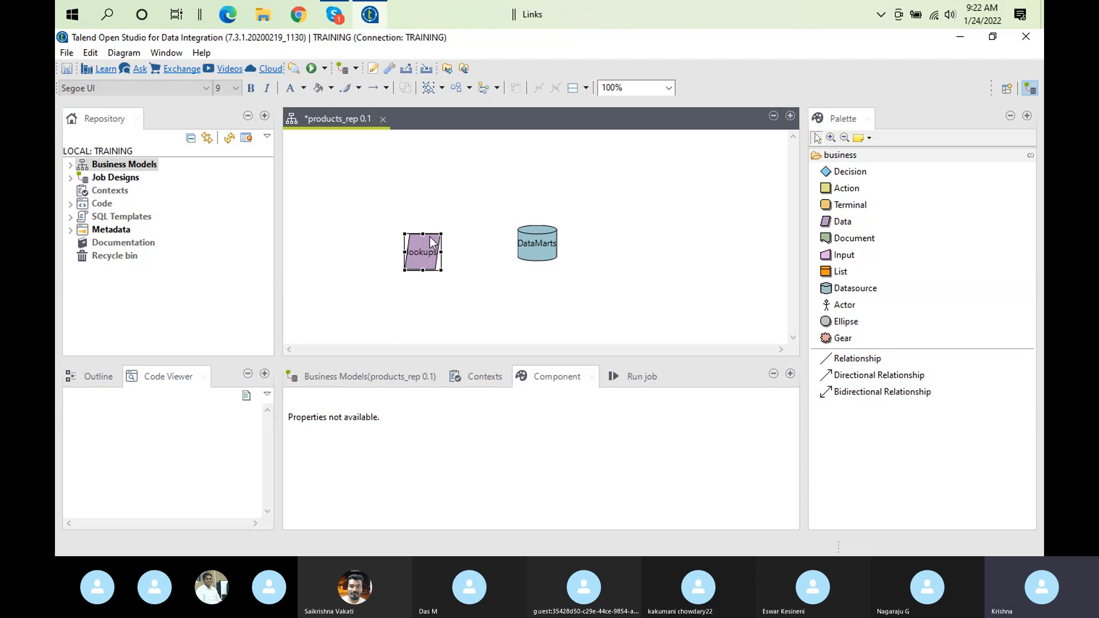
pyautogui.click(427, 243)
pyautogui.moveTo(424, 228); pyautogui.dragTo(421, 225)
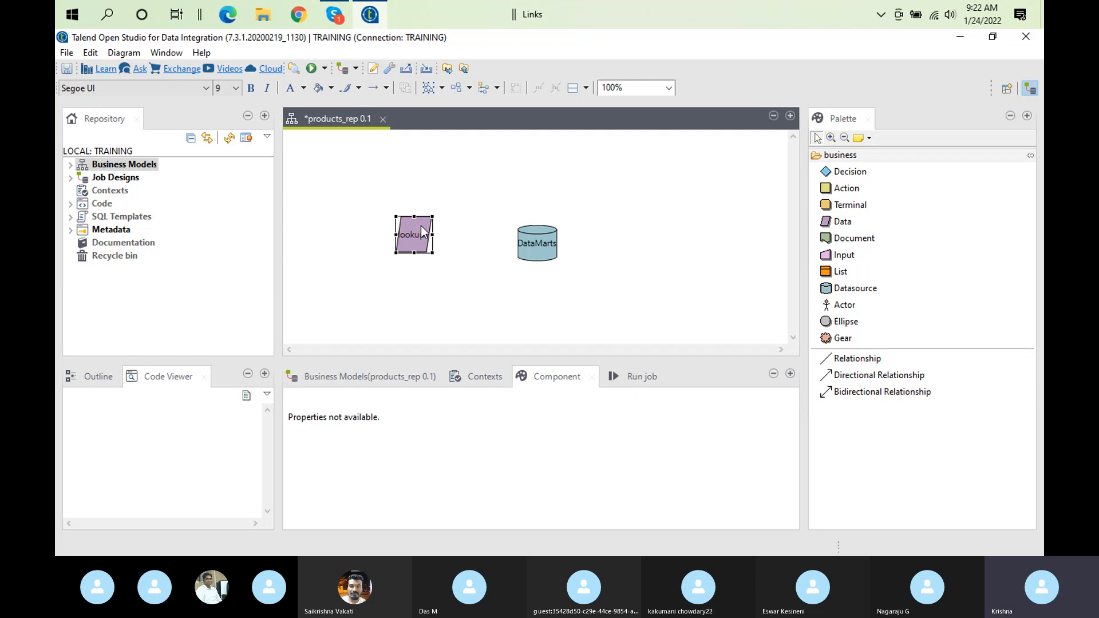
# Try to draw a plain Relationship starting from the lookups shape
pyautogui.click(533, 249)
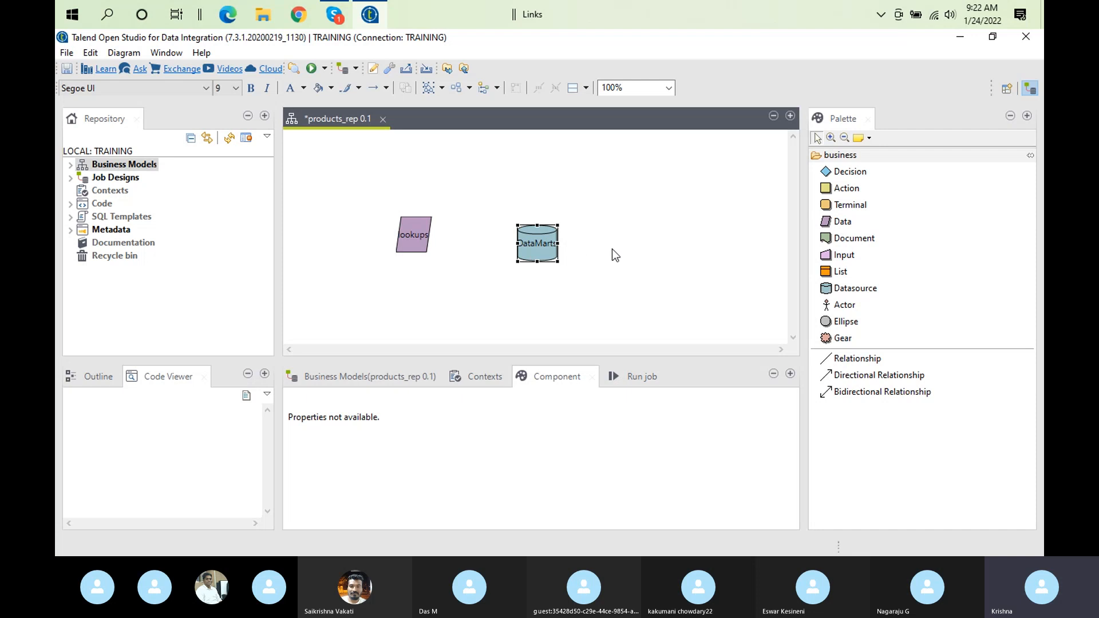
pyautogui.click(843, 361)
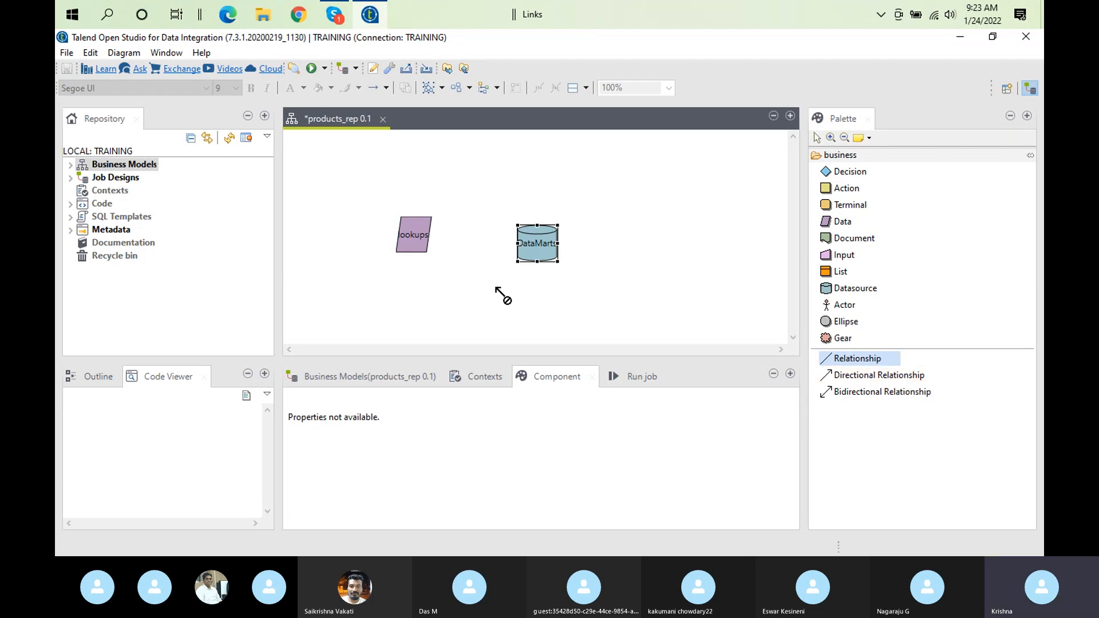
pyautogui.click(421, 233)
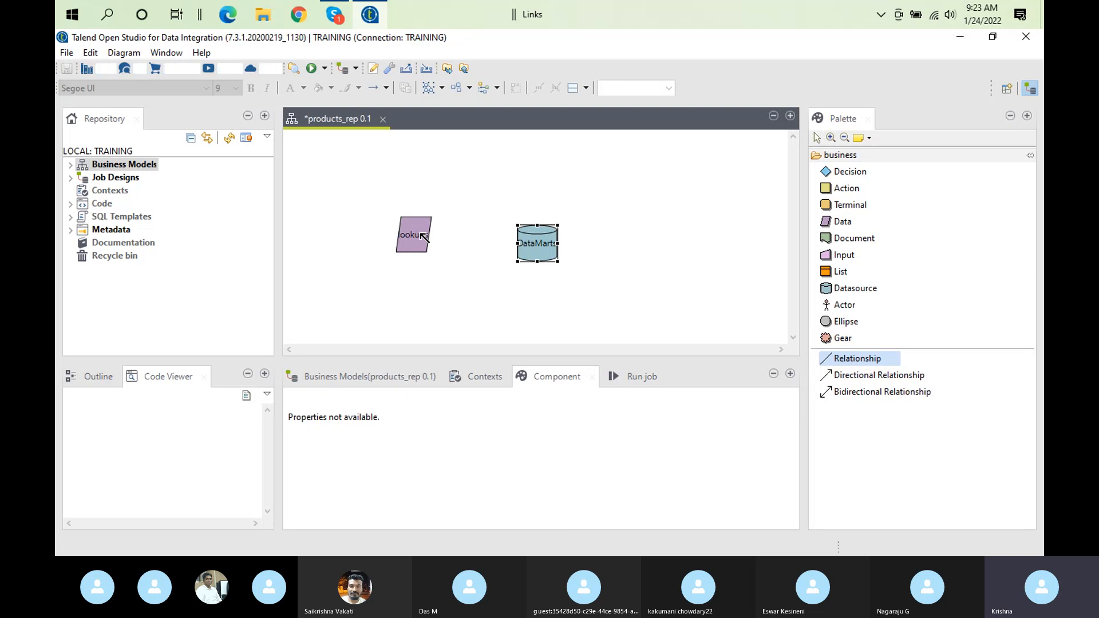
pyautogui.click(423, 236)
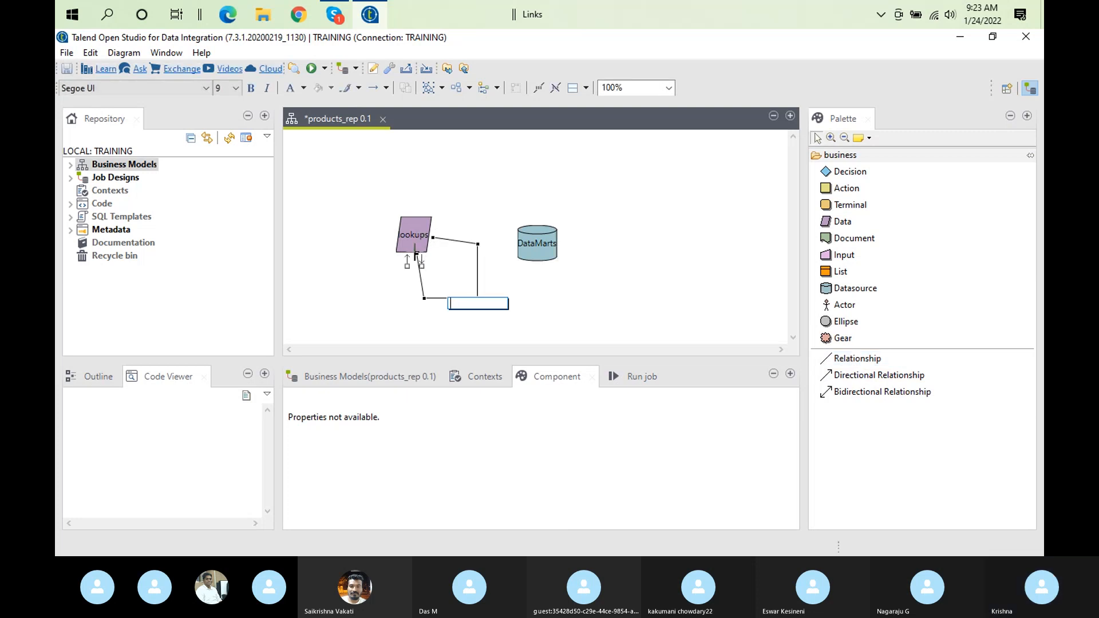
# Try to reattach the lower end of the looped relationship from lookups to DataMarts, undoing the accidental resize of lookups
pyautogui.moveTo(417, 254); pyautogui.dragTo(551, 250)
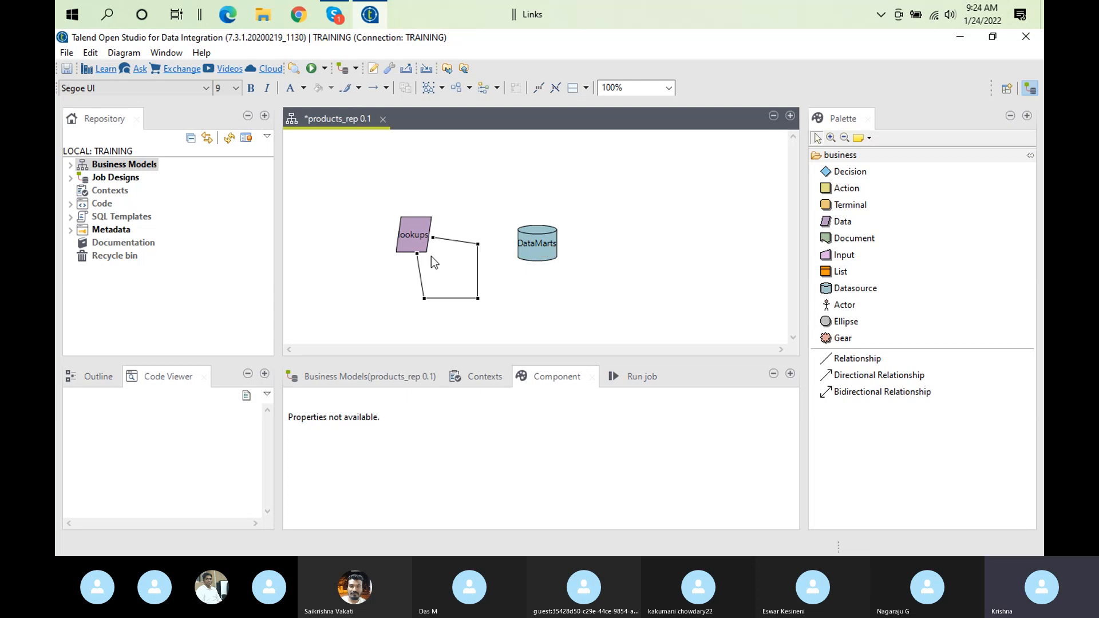
pyautogui.moveTo(417, 254); pyautogui.dragTo(548, 236)
pyautogui.click(417, 251)
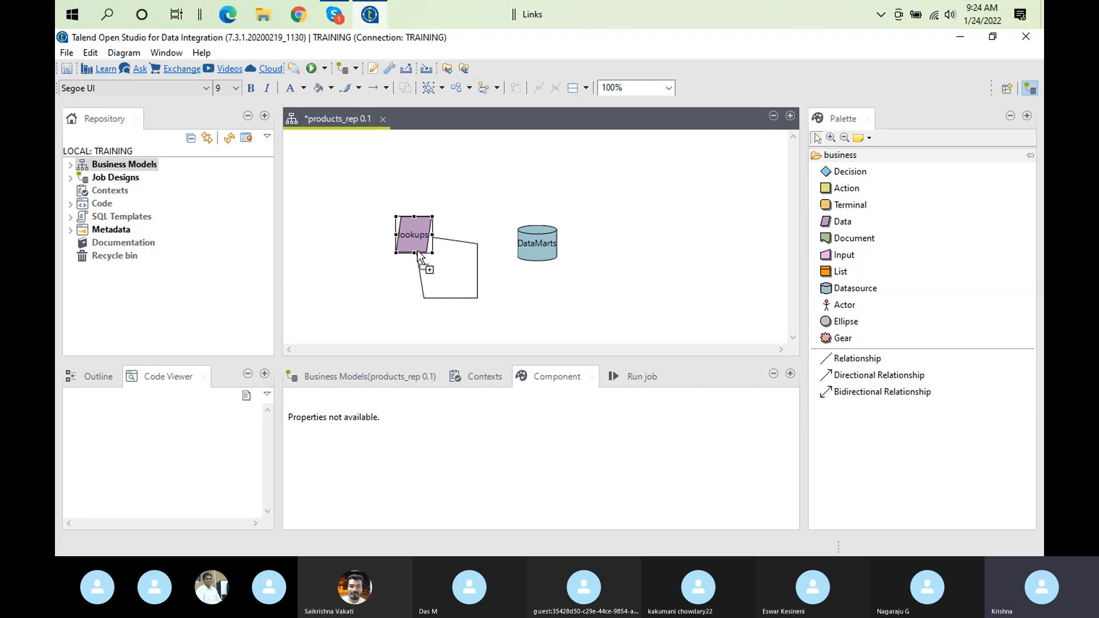
pyautogui.moveTo(415, 255); pyautogui.dragTo(518, 228)
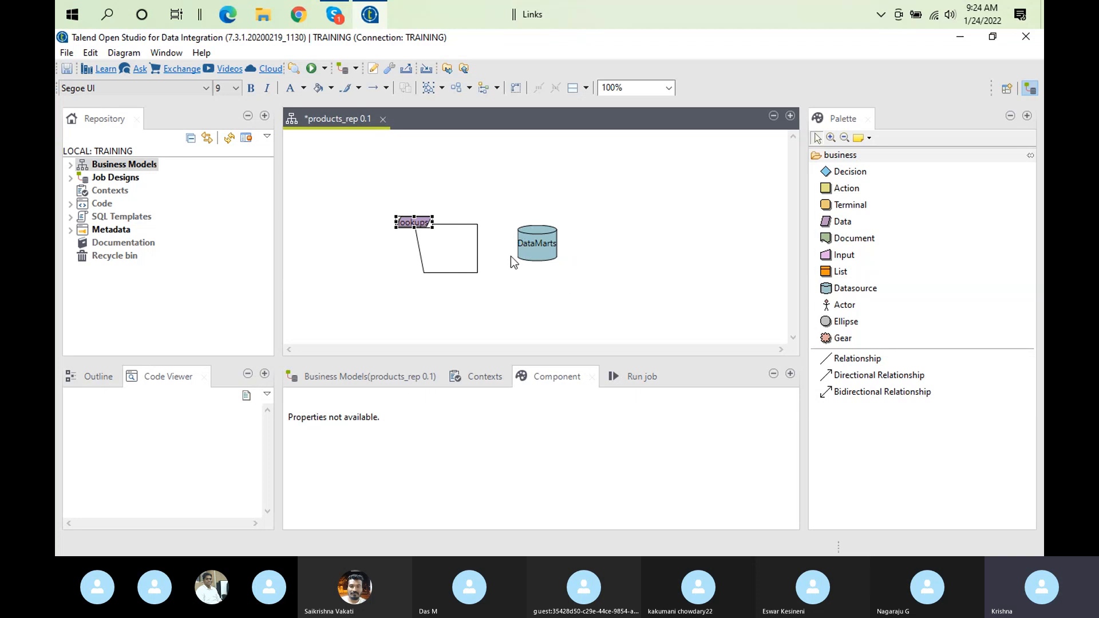
pyautogui.hotkey('ctrl', 'z')
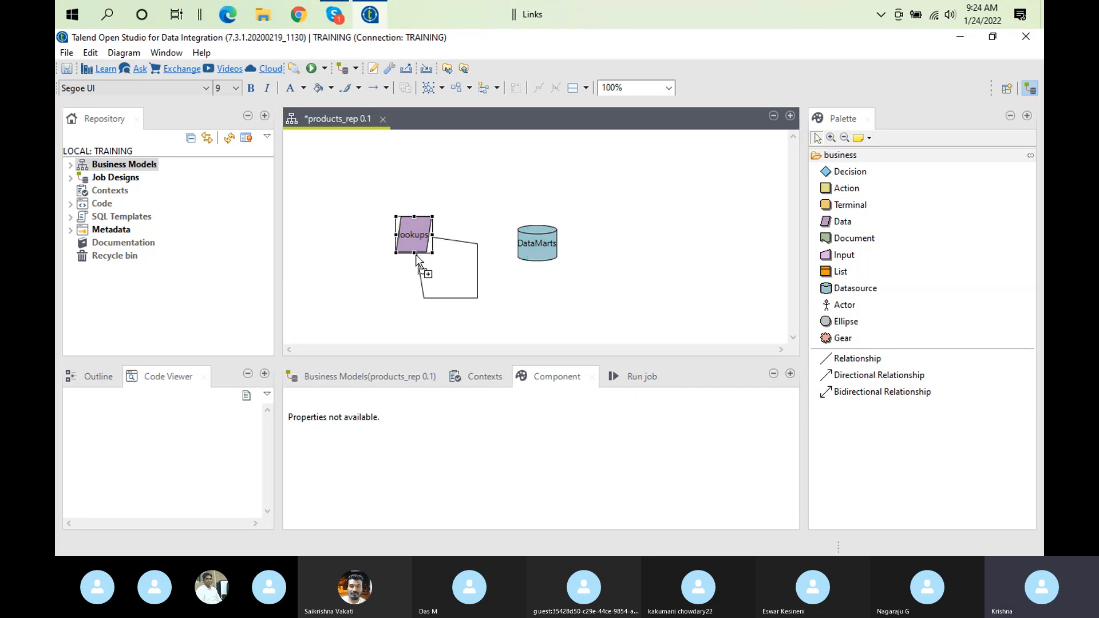
pyautogui.click(476, 248)
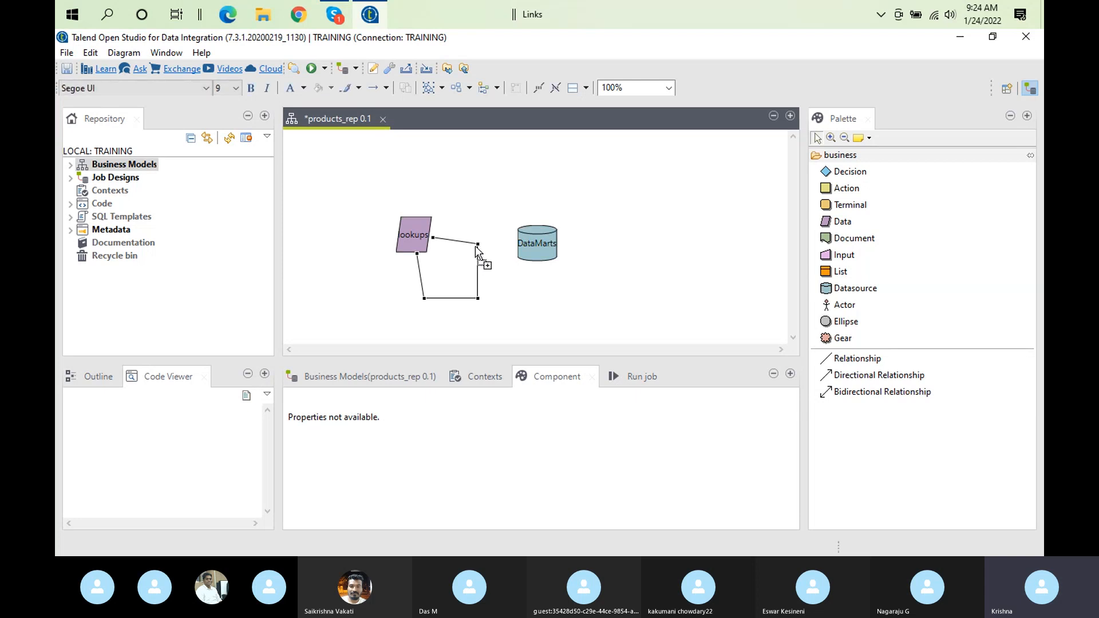
pyautogui.moveTo(479, 246)
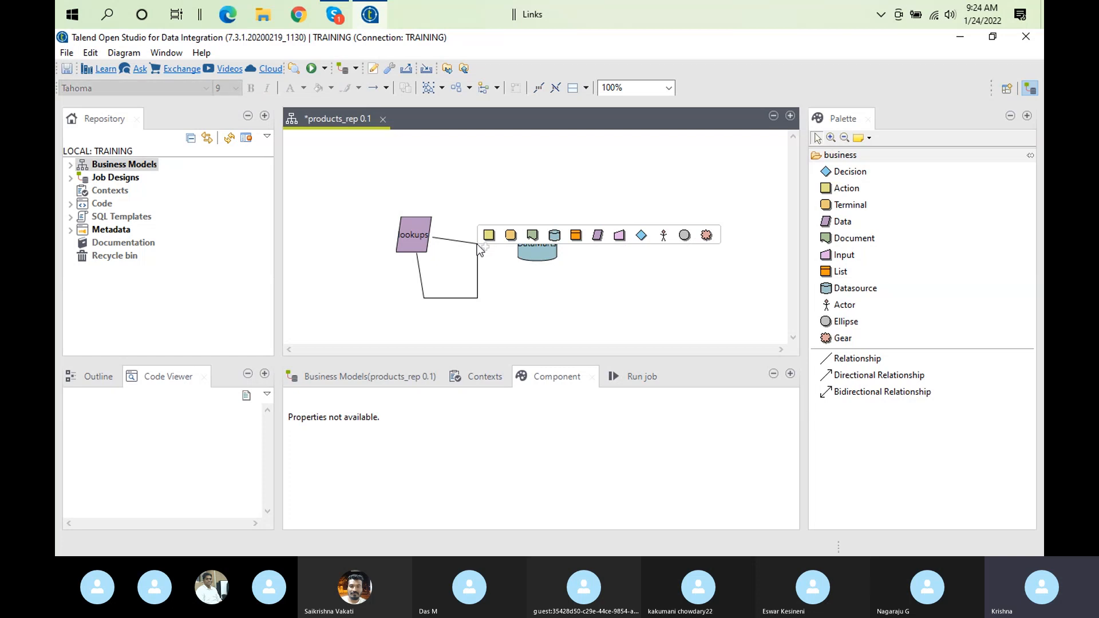
pyautogui.click(417, 256)
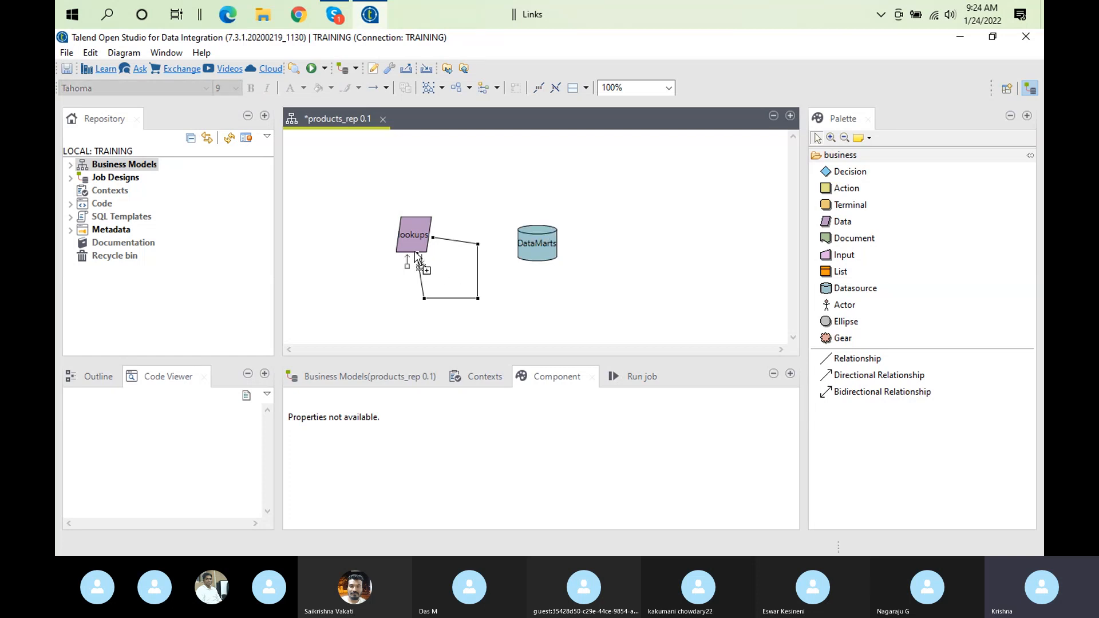
pyautogui.moveTo(416, 254); pyautogui.dragTo(531, 280)
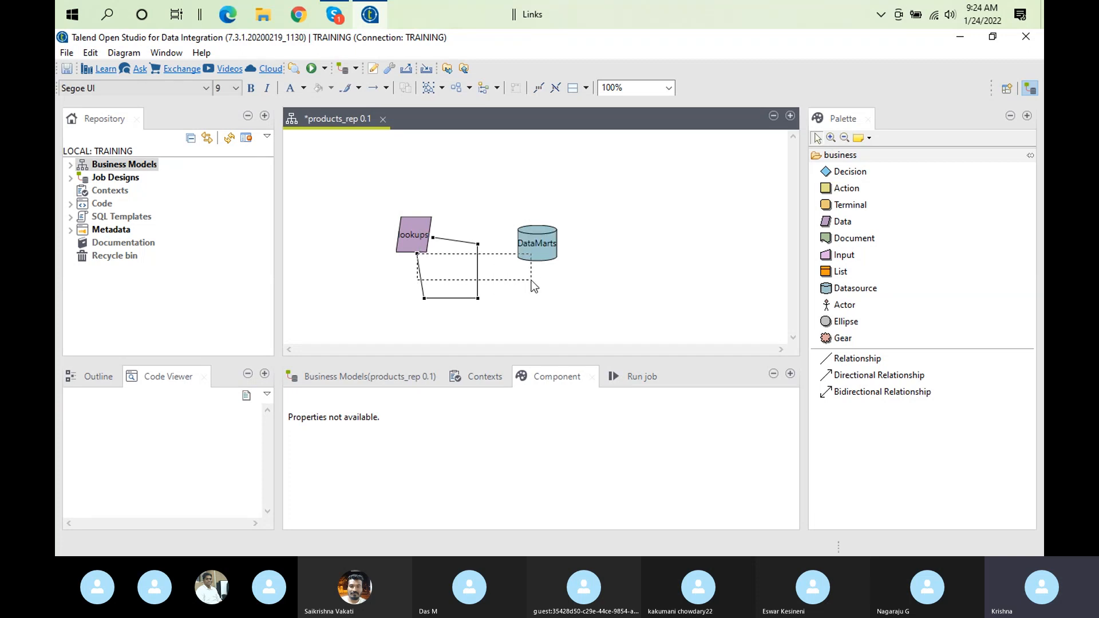
# Delete the looped relationship line attached to the lookups shape
pyautogui.click(440, 239)
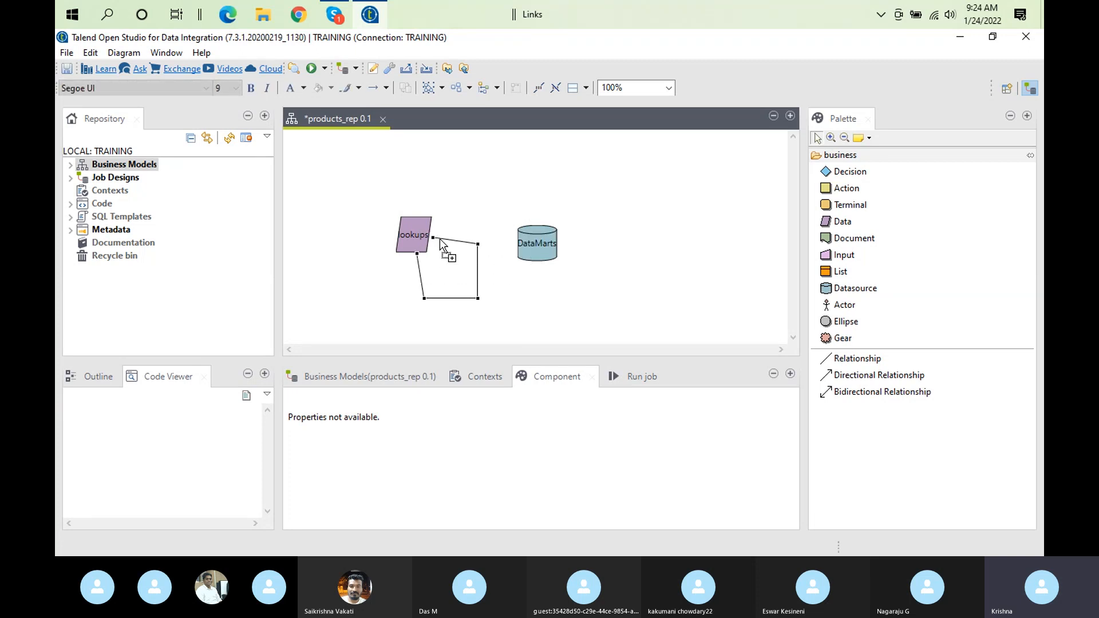
pyautogui.press('Delete')
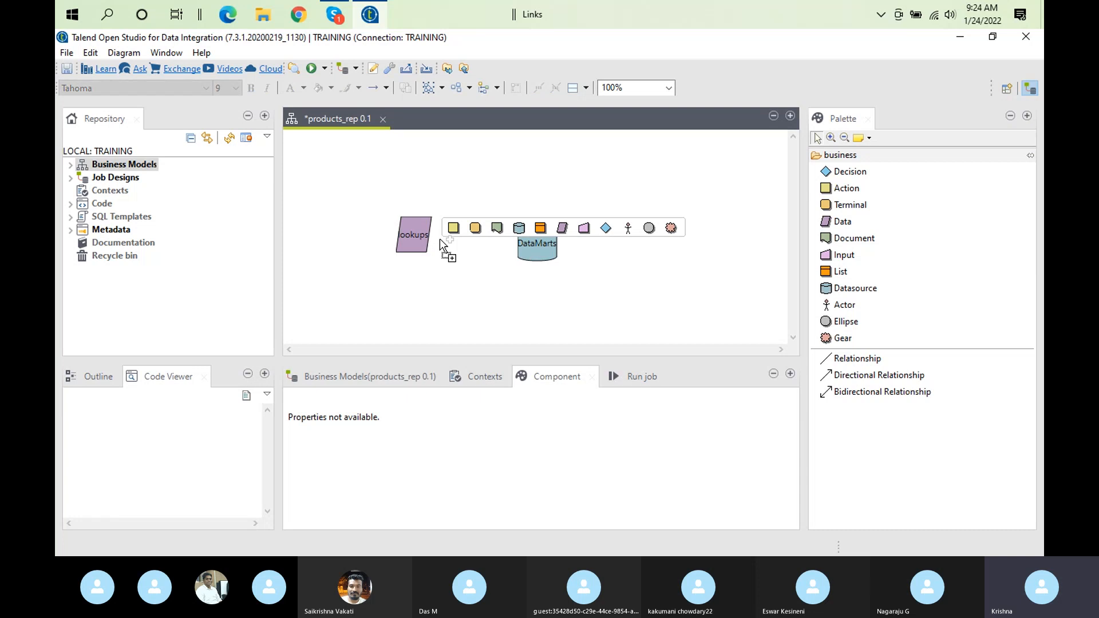
pyautogui.click(419, 238)
pyautogui.rightClick(417, 235)
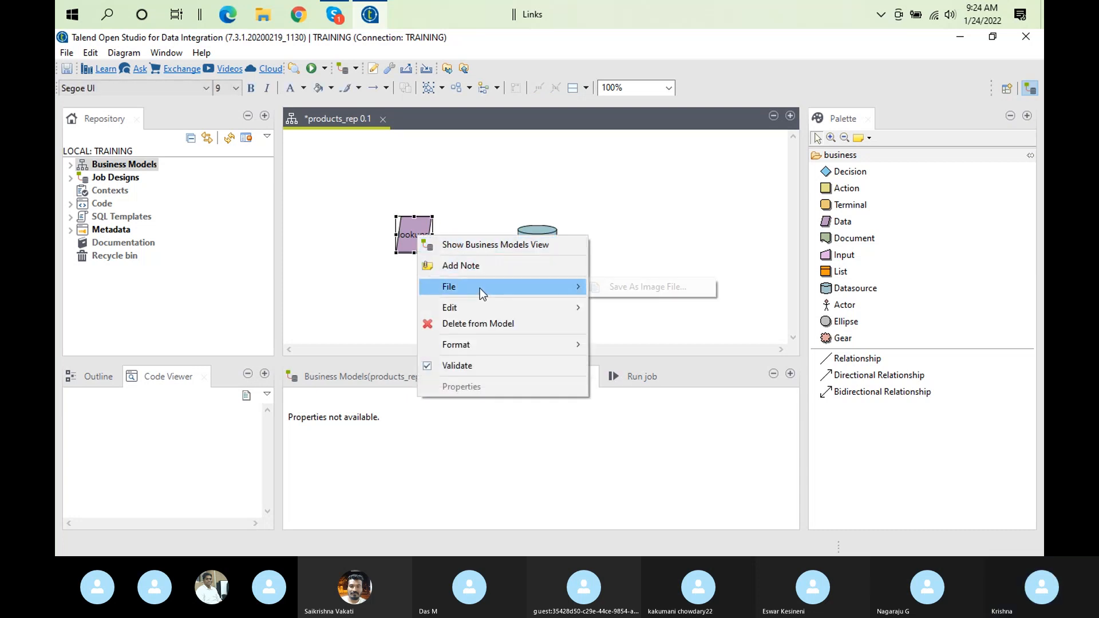
pyautogui.click(294, 299)
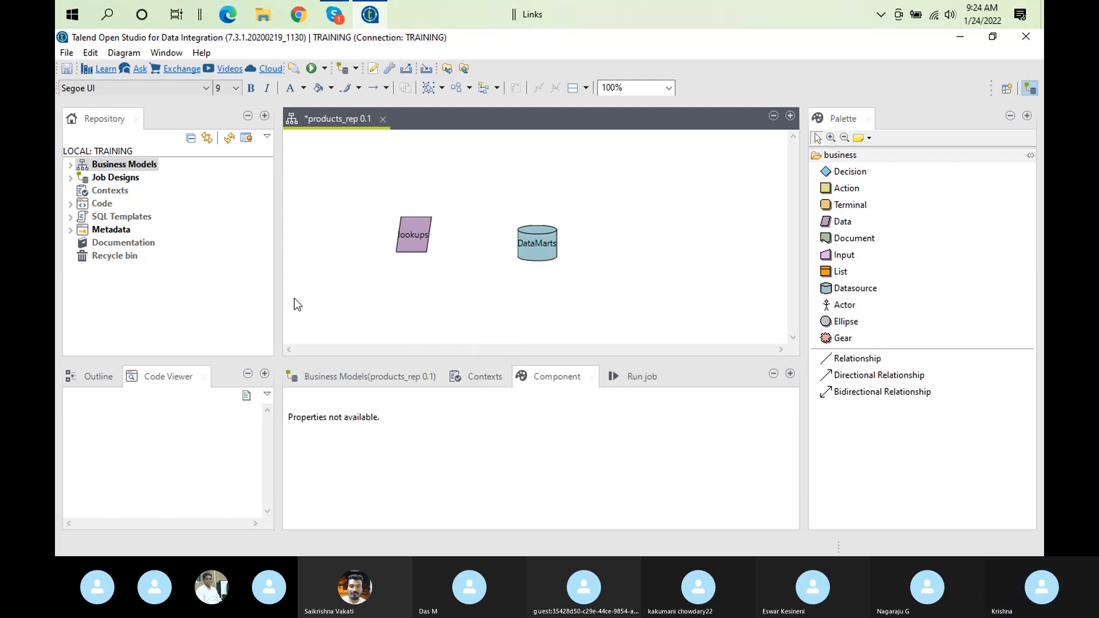
pyautogui.click(873, 362)
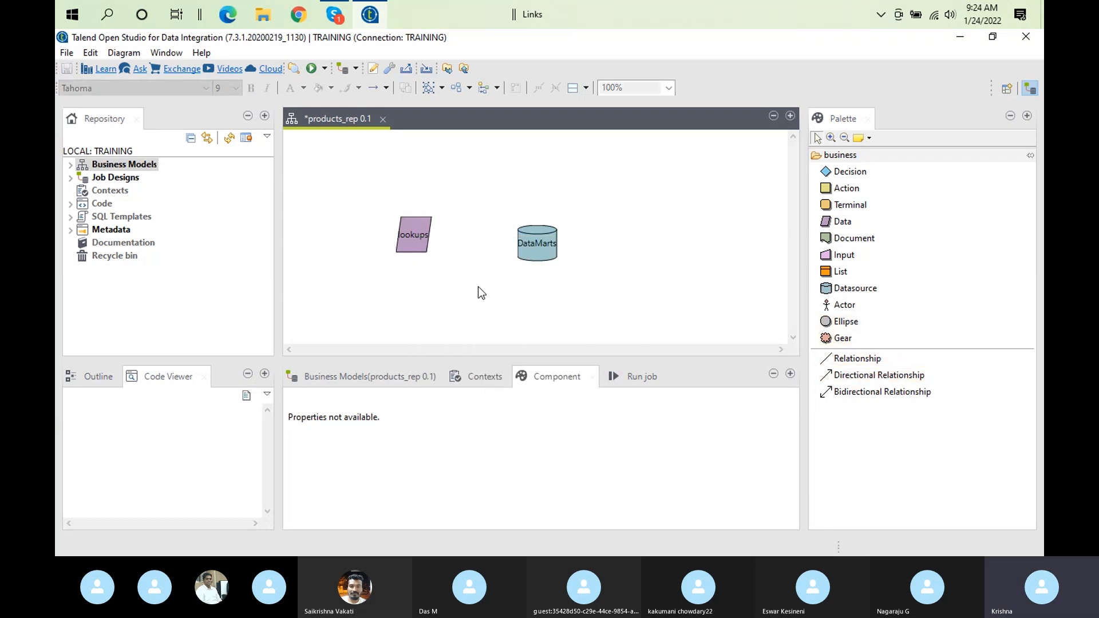
pyautogui.click(430, 237)
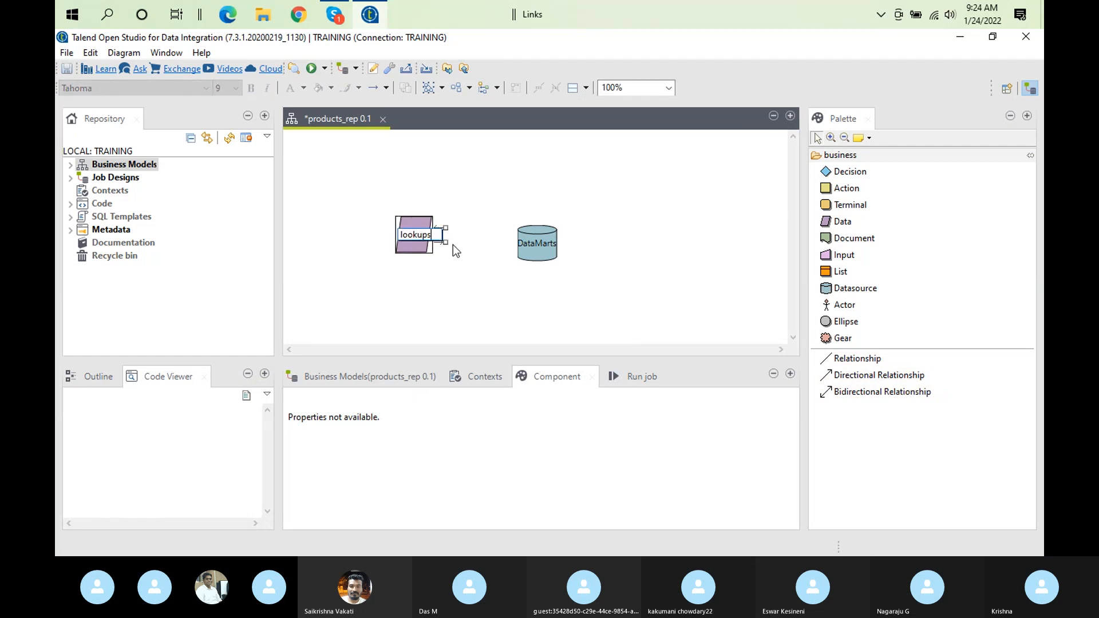
pyautogui.click(414, 246)
pyautogui.click(436, 235)
pyautogui.click(419, 225)
pyautogui.click(419, 240)
pyautogui.click(450, 271)
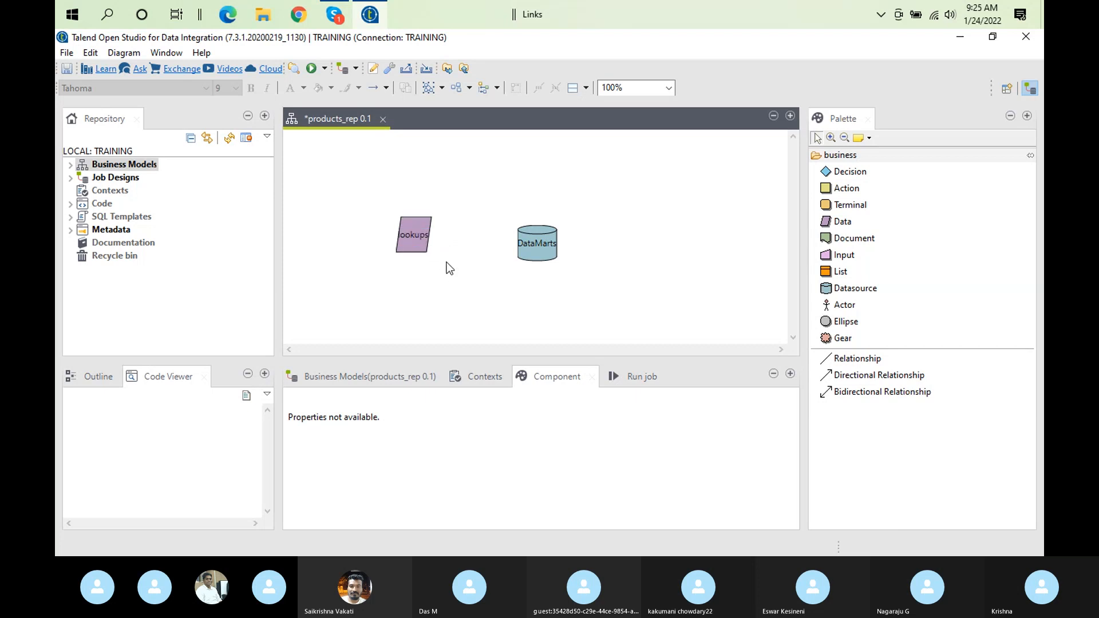
# Connect the lookups shape to DataMarts with a plain Relationship and leave its label empty
pyautogui.click(412, 233)
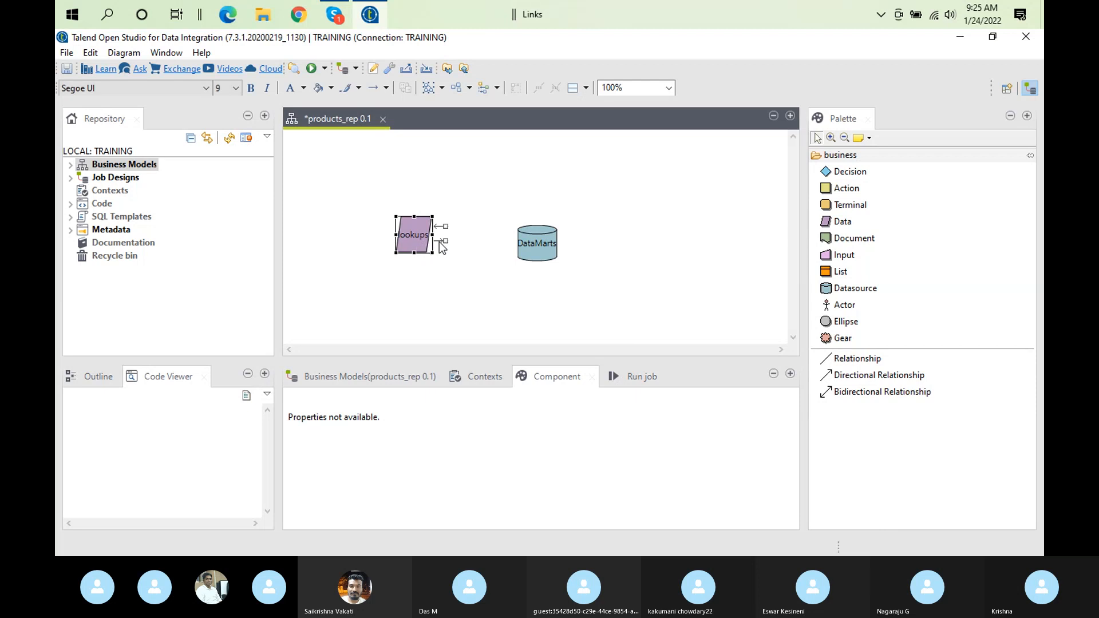
pyautogui.moveTo(446, 241); pyautogui.dragTo(525, 245)
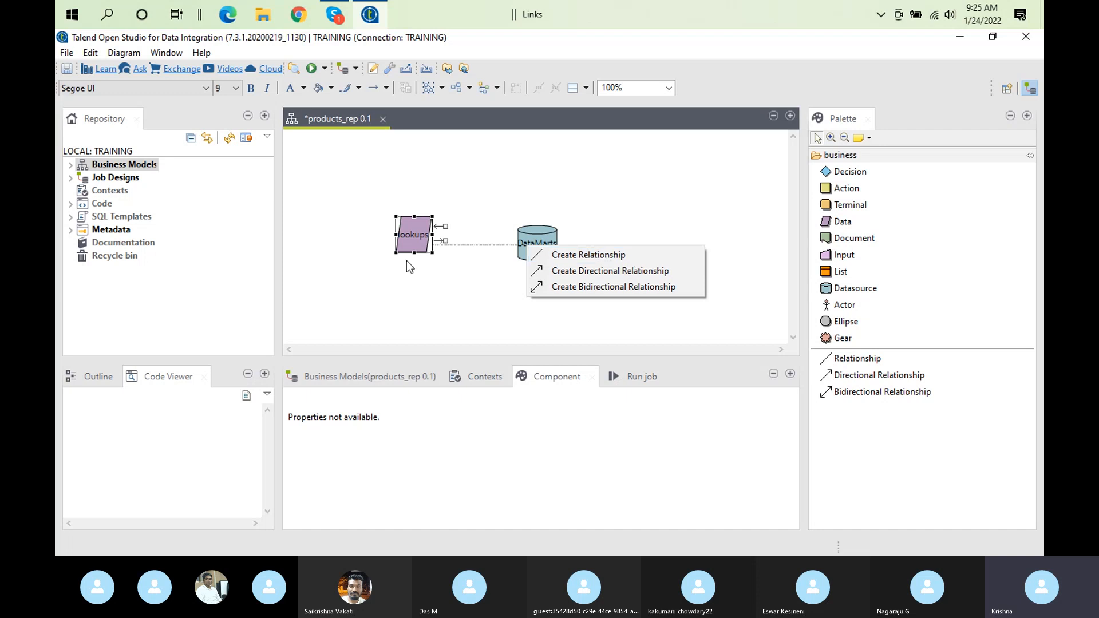
pyautogui.click(646, 255)
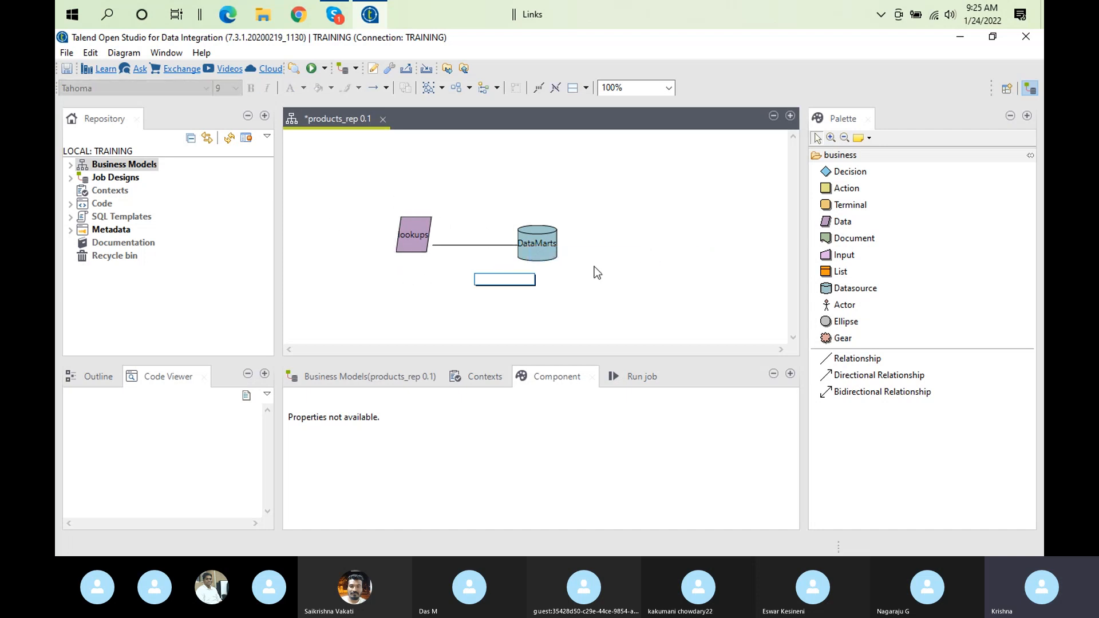
pyautogui.click(547, 297)
# Add a second Data shape labelled "data" and move it directly below DataMarts
pyautogui.moveTo(540, 286)
pyautogui.moveTo(541, 242)
pyautogui.moveTo(837, 223); pyautogui.dragTo(576, 291)
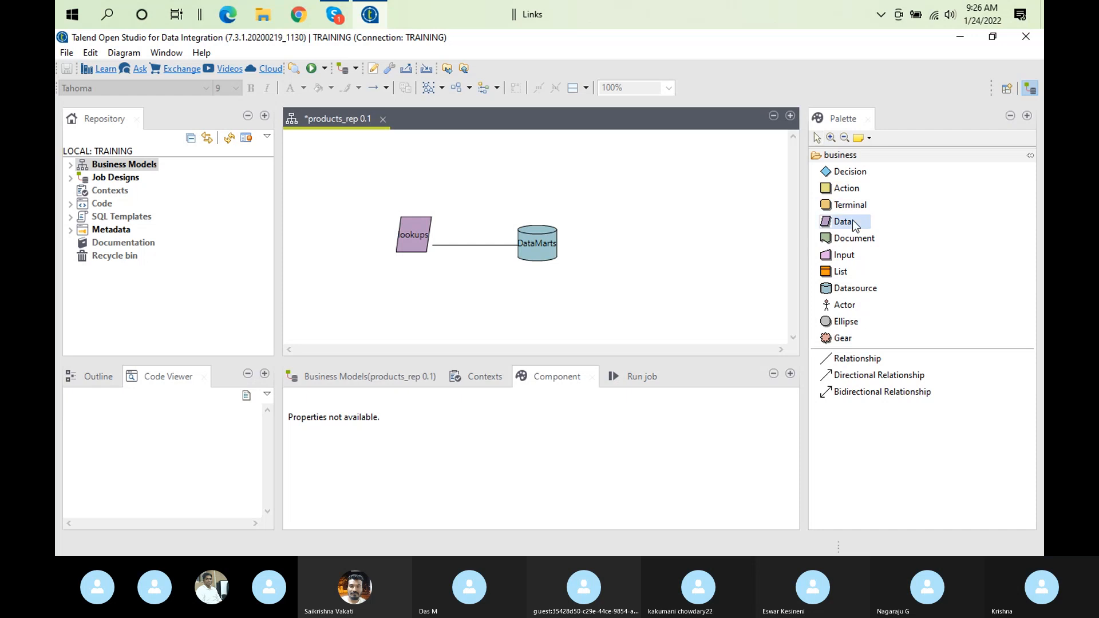
pyautogui.moveTo(852, 223); pyautogui.dragTo(579, 244)
pyautogui.moveTo(575, 306)
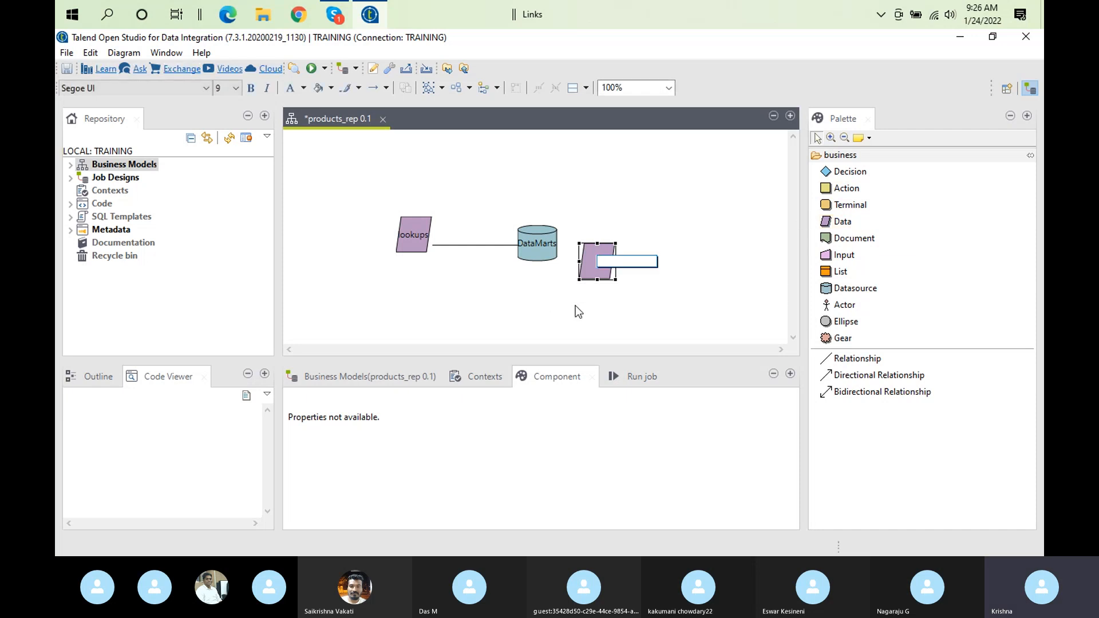
pyautogui.write('data')
pyautogui.click(639, 288)
pyautogui.click(601, 255)
pyautogui.moveTo(601, 260); pyautogui.dragTo(540, 315)
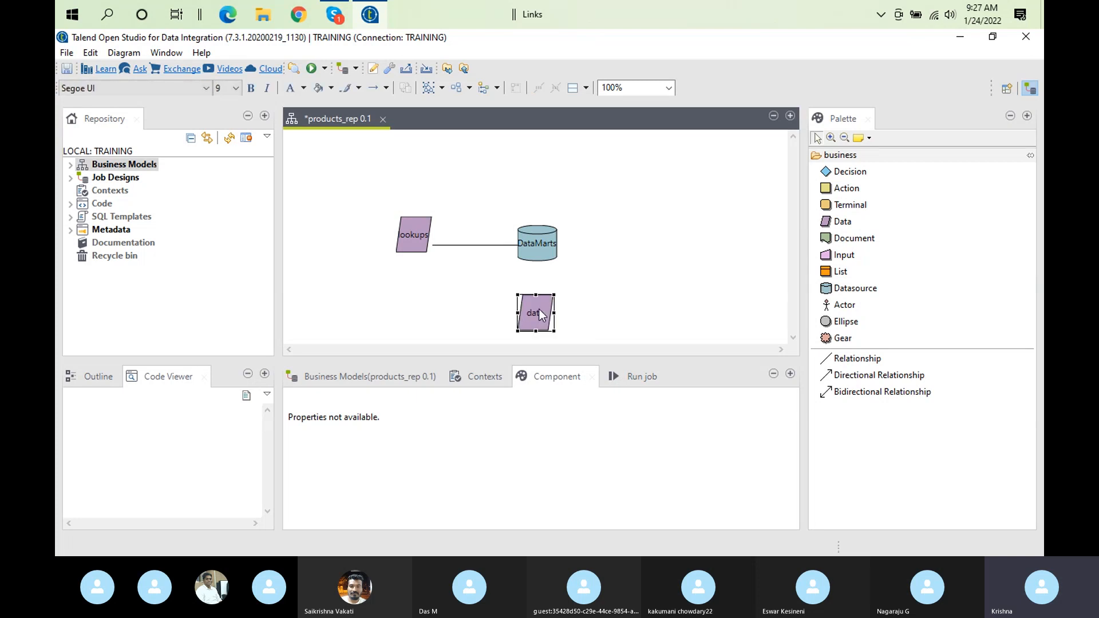
# Connect DataMarts to the data shape below it with a Directional Relationship labelled "masterdata"
pyautogui.click(533, 256)
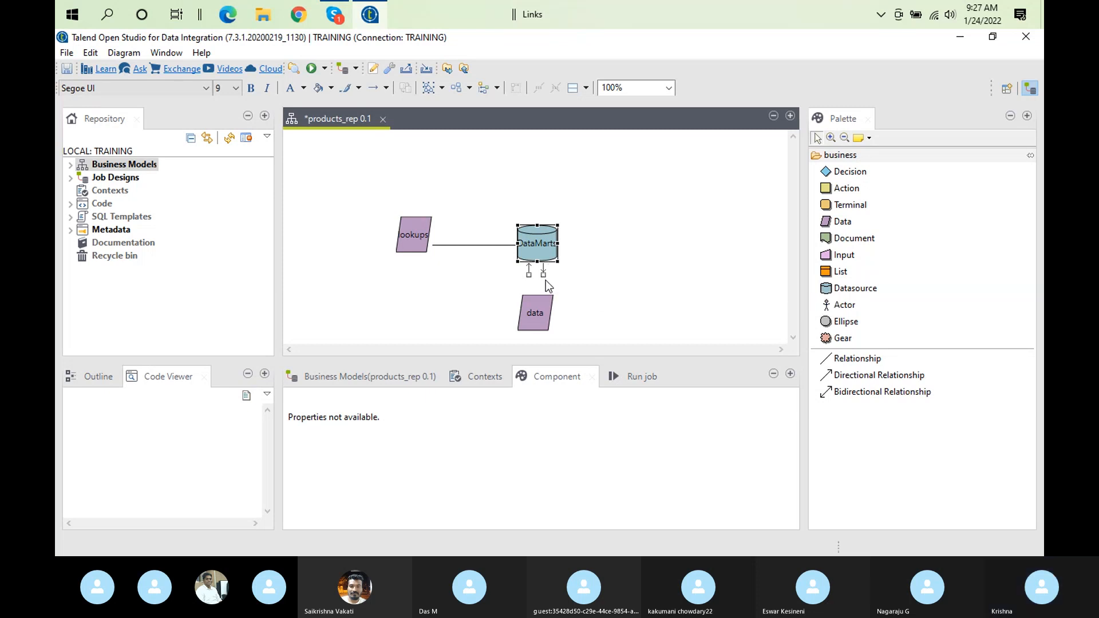
pyautogui.click(540, 277)
pyautogui.click(540, 245)
pyautogui.click(537, 260)
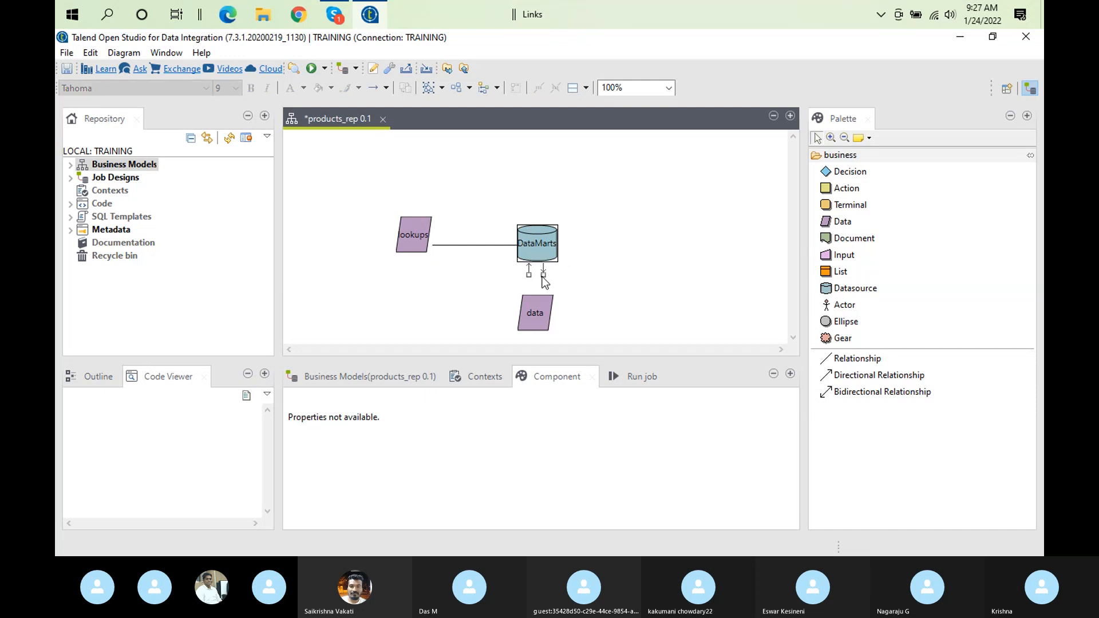
pyautogui.moveTo(543, 276); pyautogui.dragTo(533, 310)
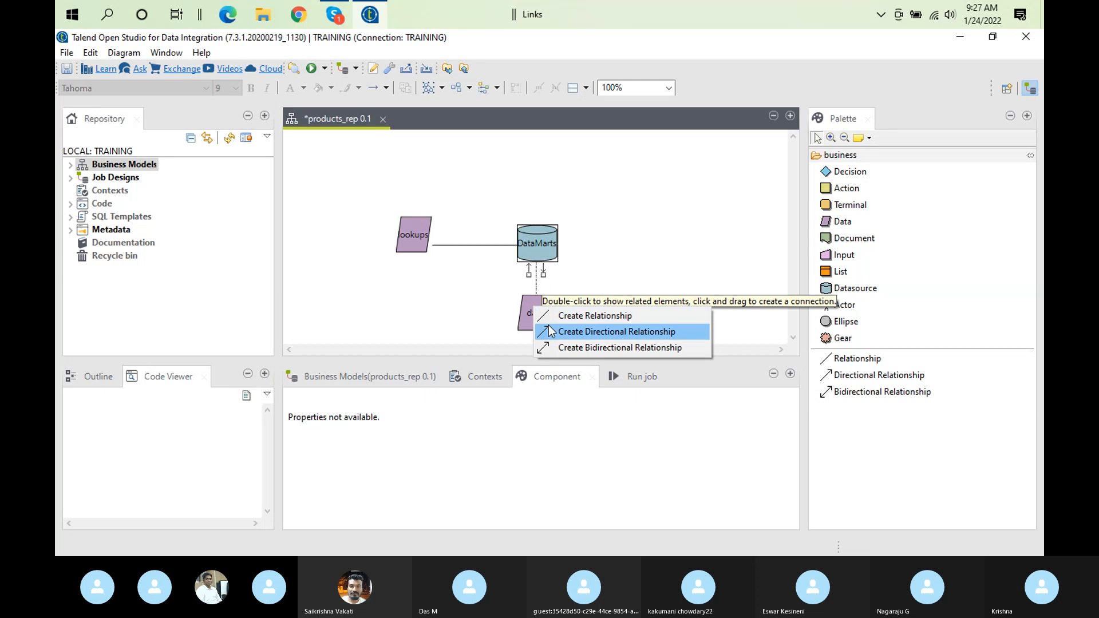
pyautogui.click(550, 331)
pyautogui.moveTo(406, 298)
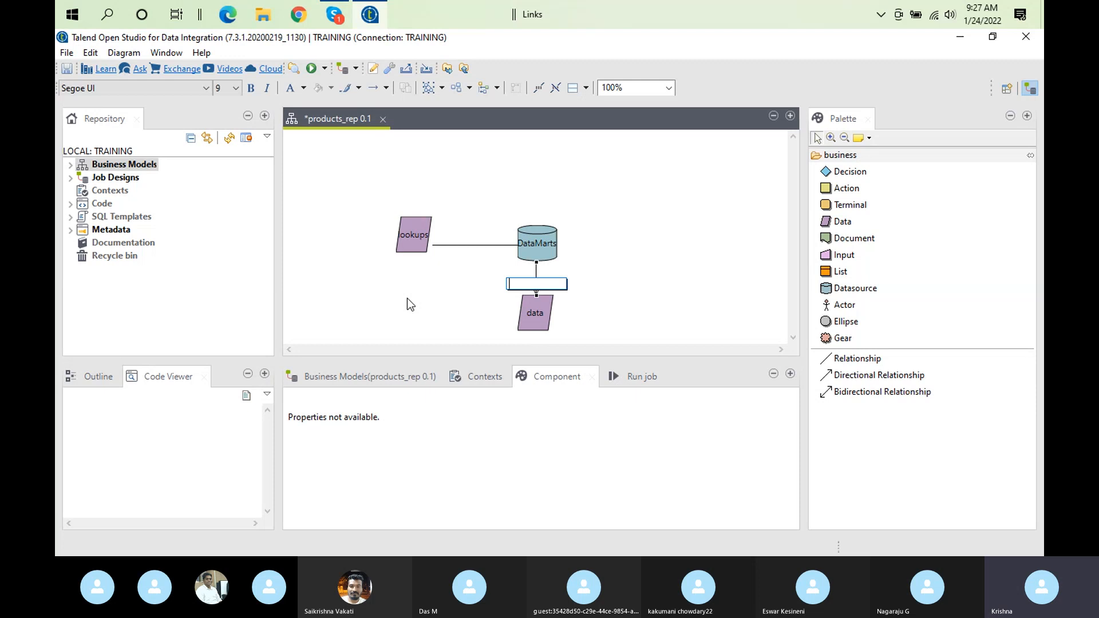
pyautogui.write('master')
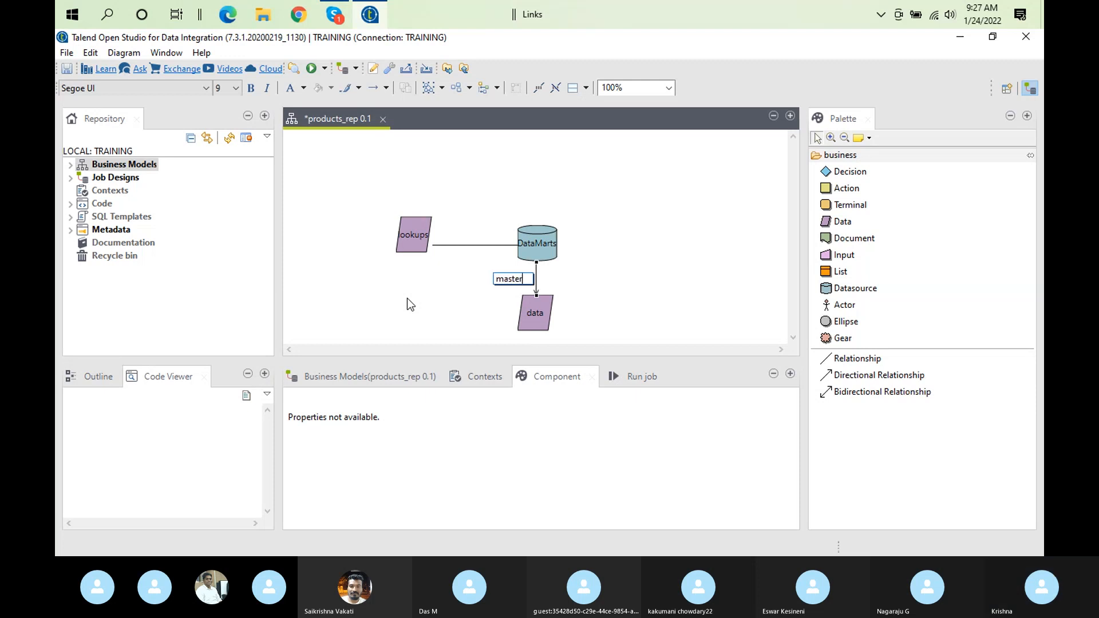
pyautogui.write('data')
pyautogui.click(692, 294)
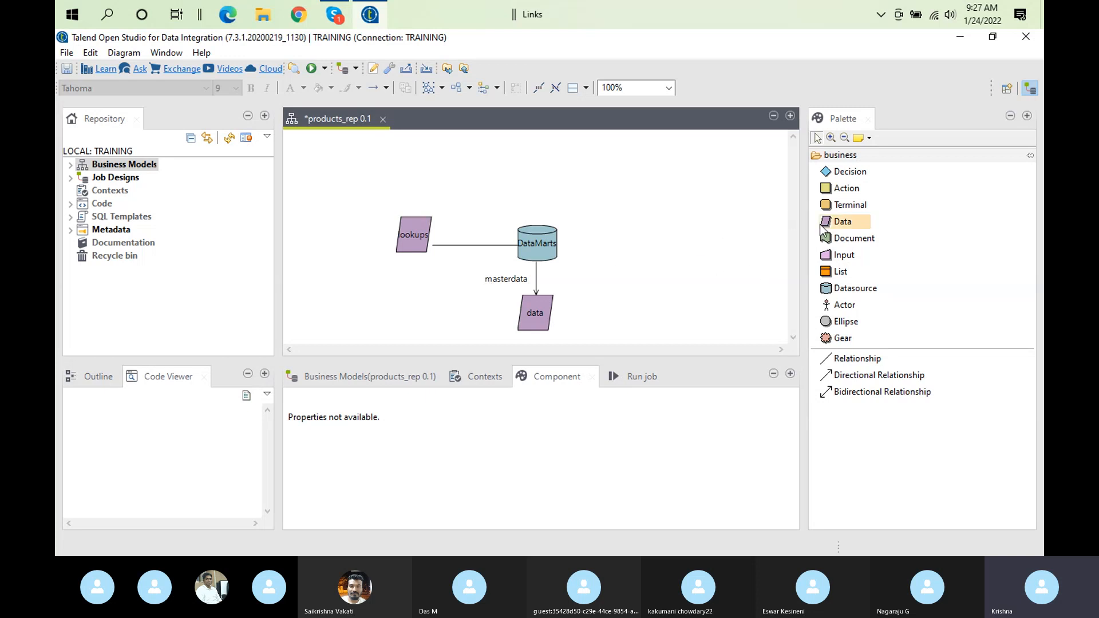
pyautogui.hotkey('ctrl', 's')
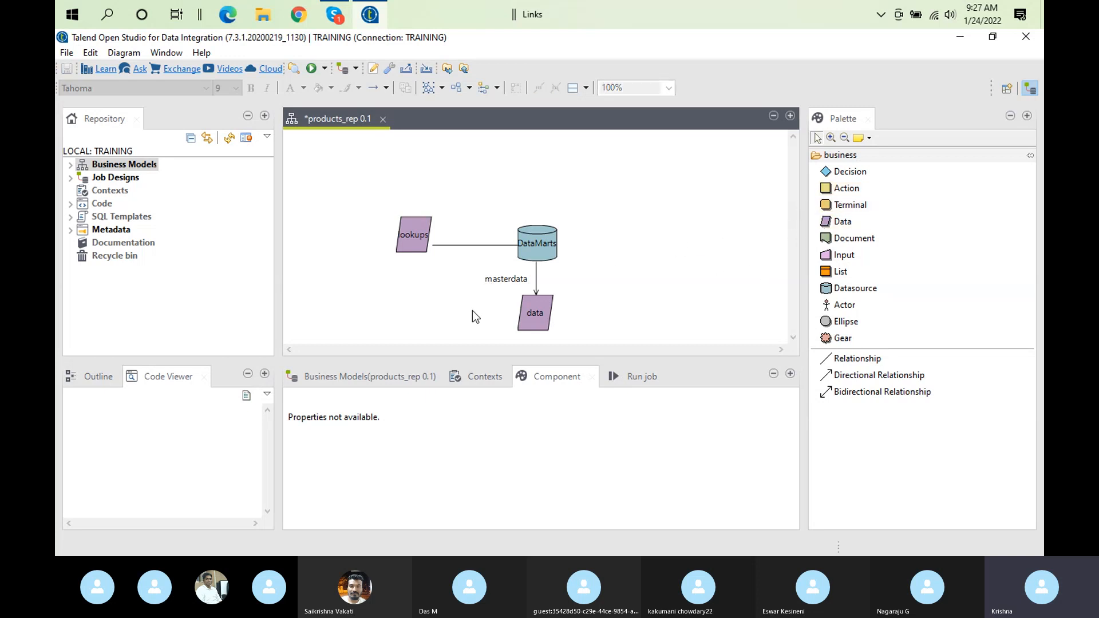
# Add an Action shape and place it below lookups, beside the data shape
pyautogui.doubleClick(833, 189)
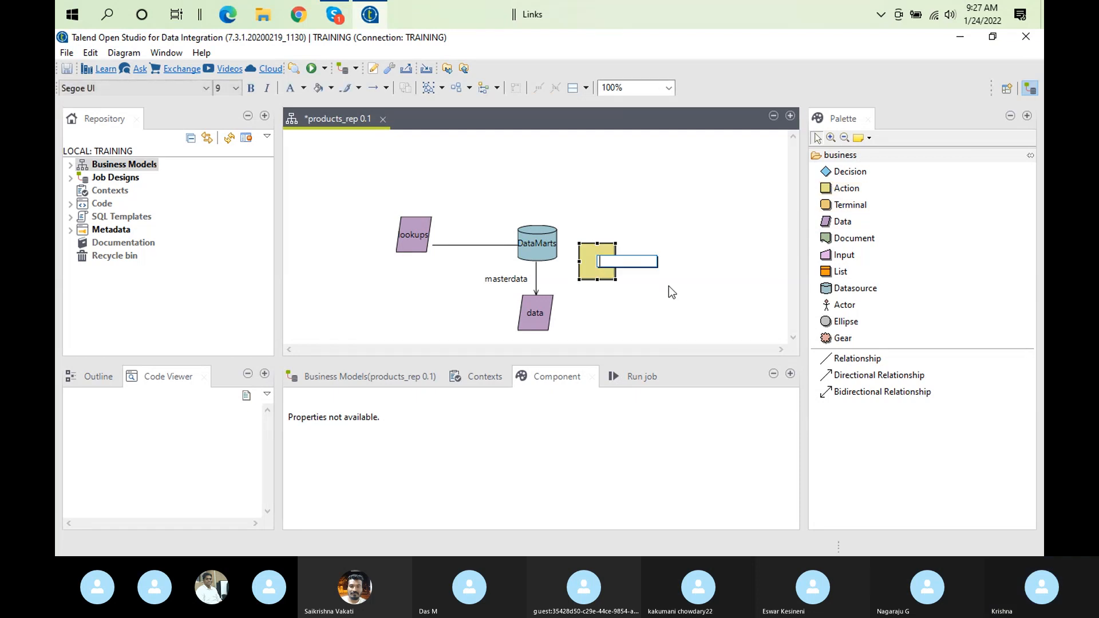
pyautogui.moveTo(591, 246); pyautogui.dragTo(218, 358)
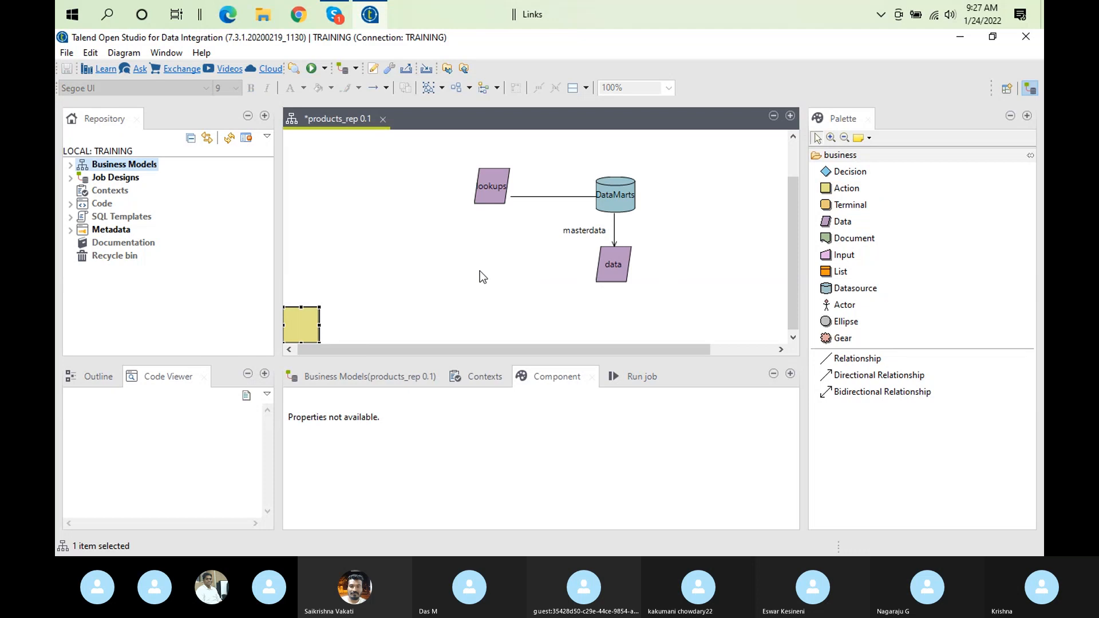
pyautogui.moveTo(294, 327); pyautogui.dragTo(506, 266)
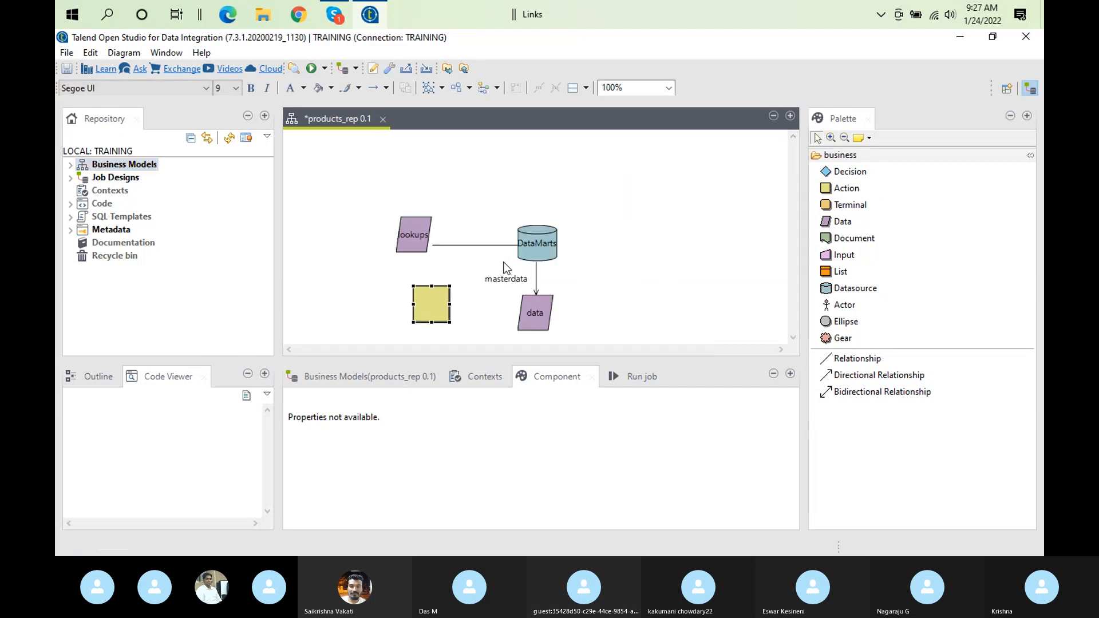
# Label the new Action shape "testing"
pyautogui.click(441, 302)
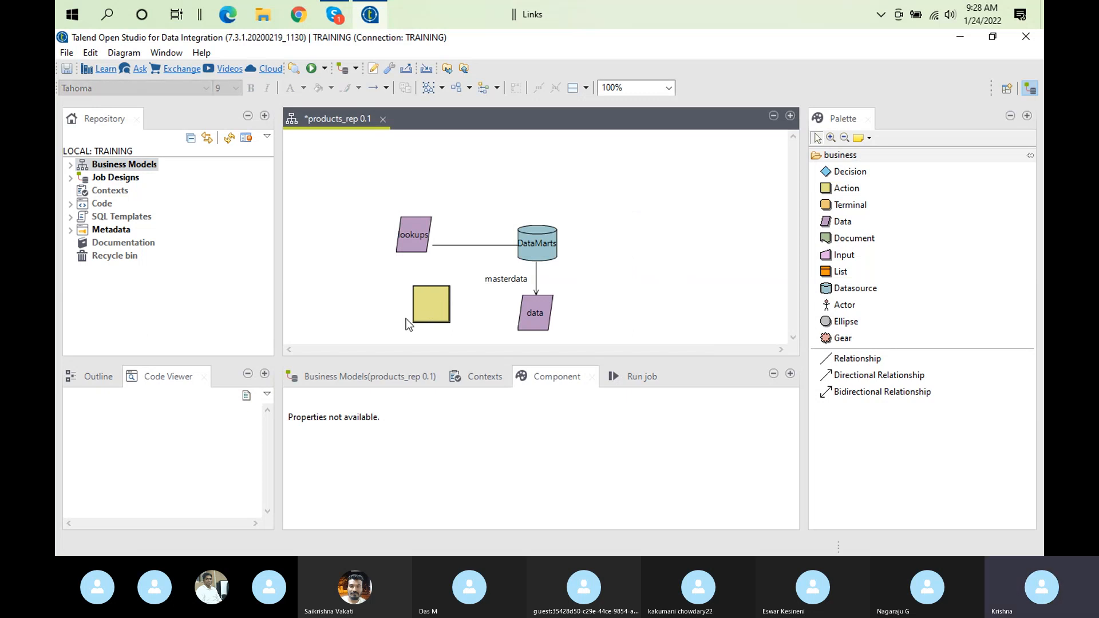
pyautogui.rightClick(440, 299)
pyautogui.click(423, 294)
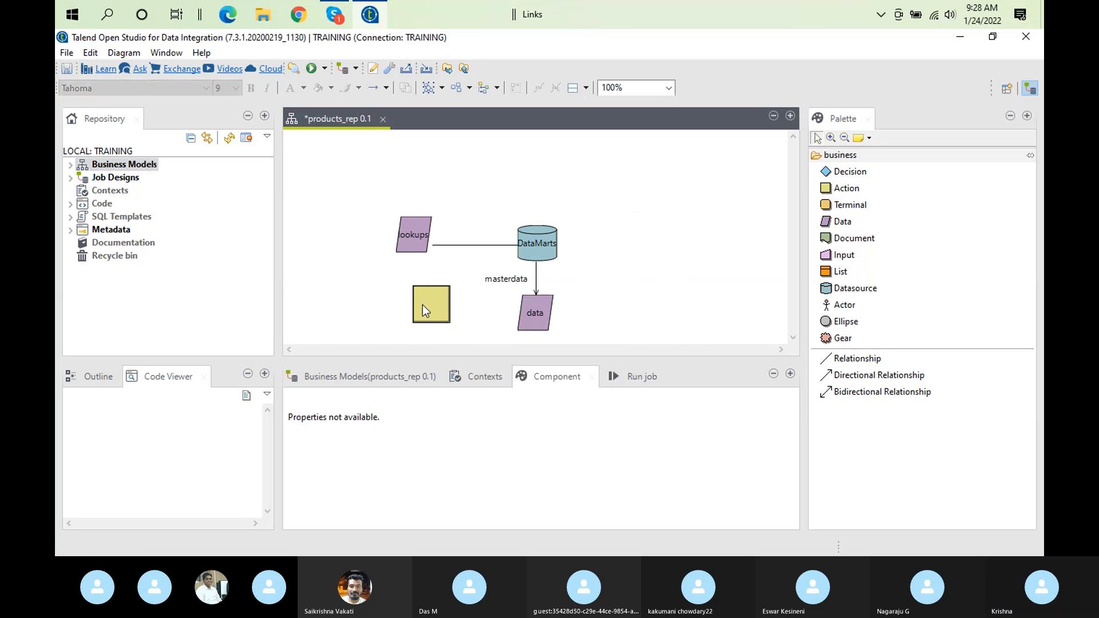
pyautogui.rightClick(442, 303)
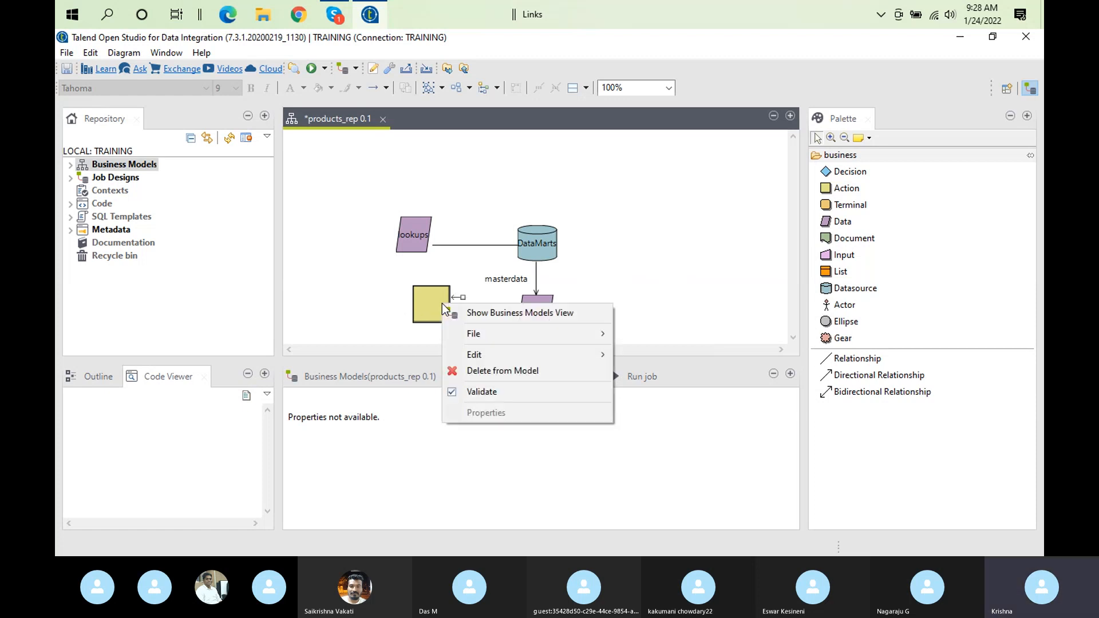
pyautogui.click(431, 301)
pyautogui.click(439, 305)
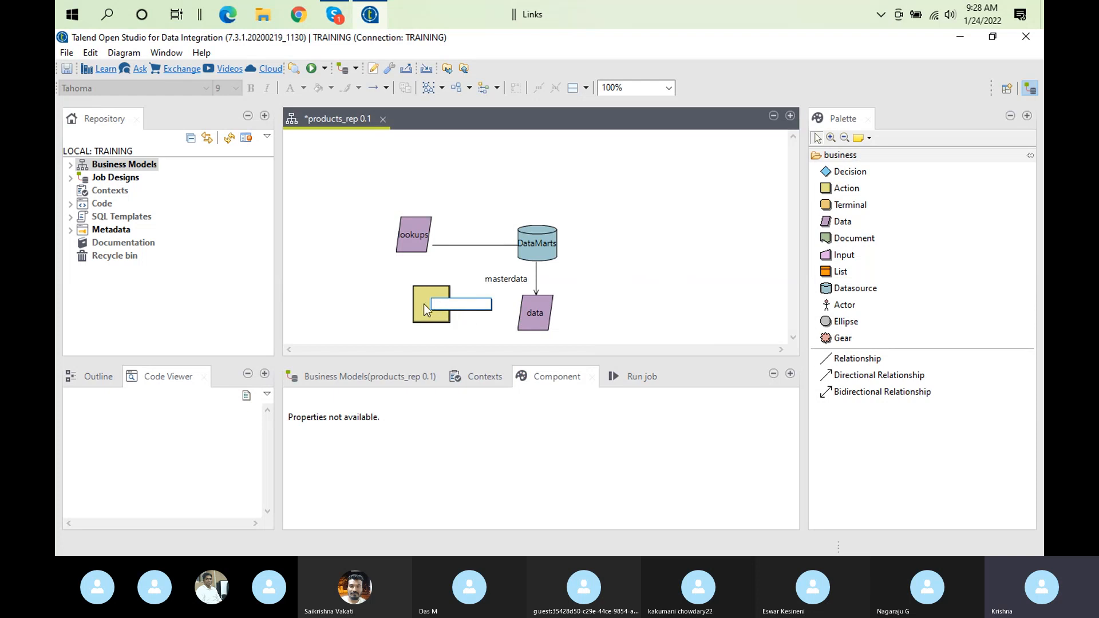
pyautogui.write('testing')
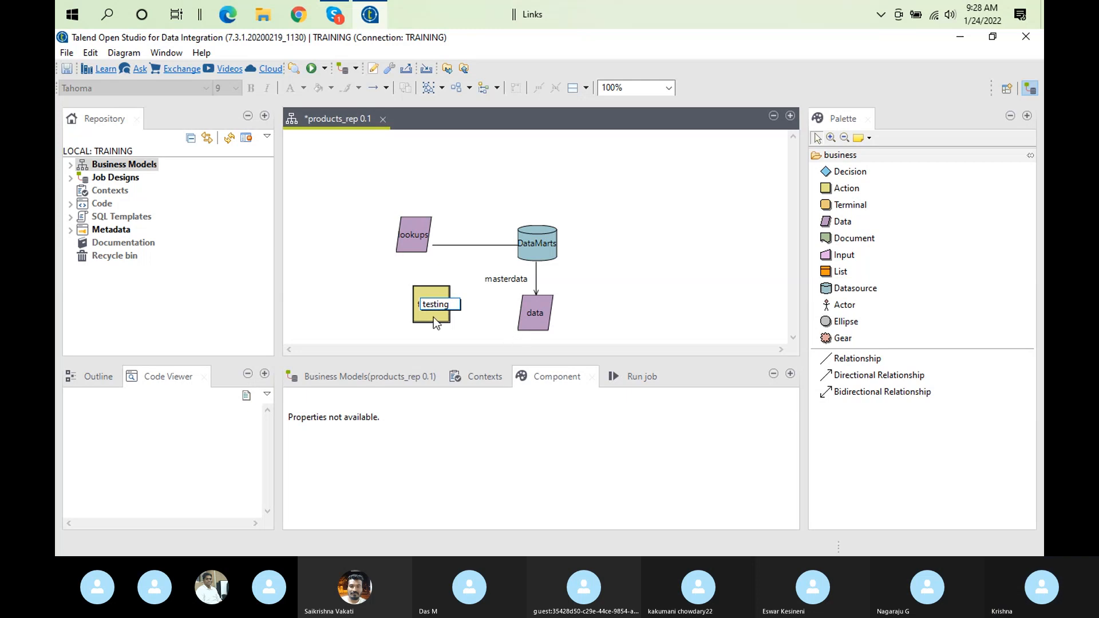
pyautogui.click(434, 320)
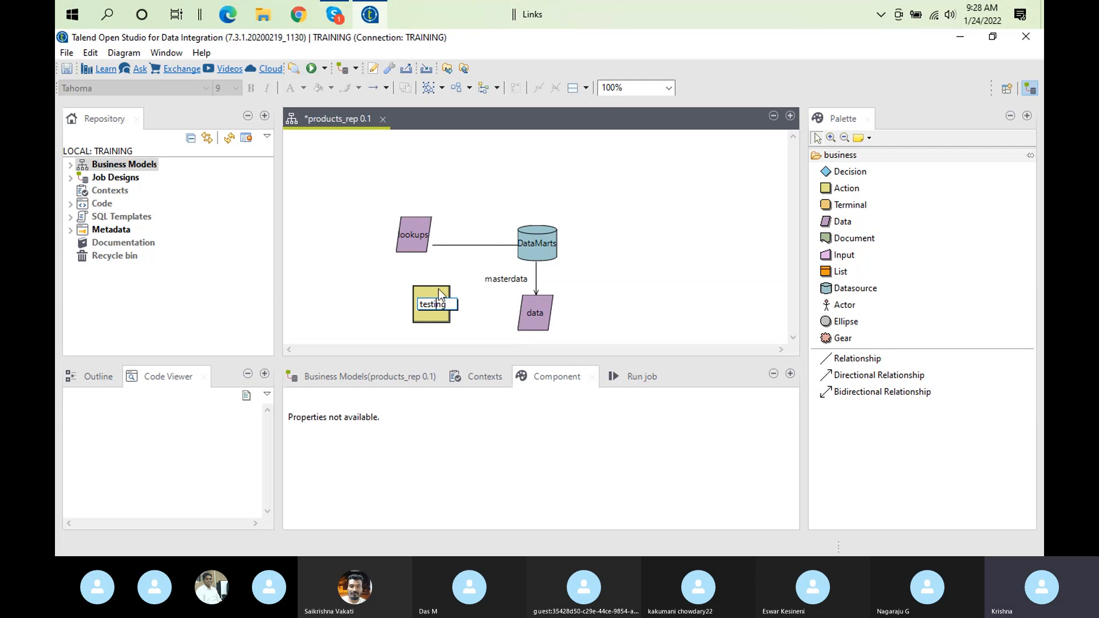
pyautogui.click(436, 284)
pyautogui.click(438, 300)
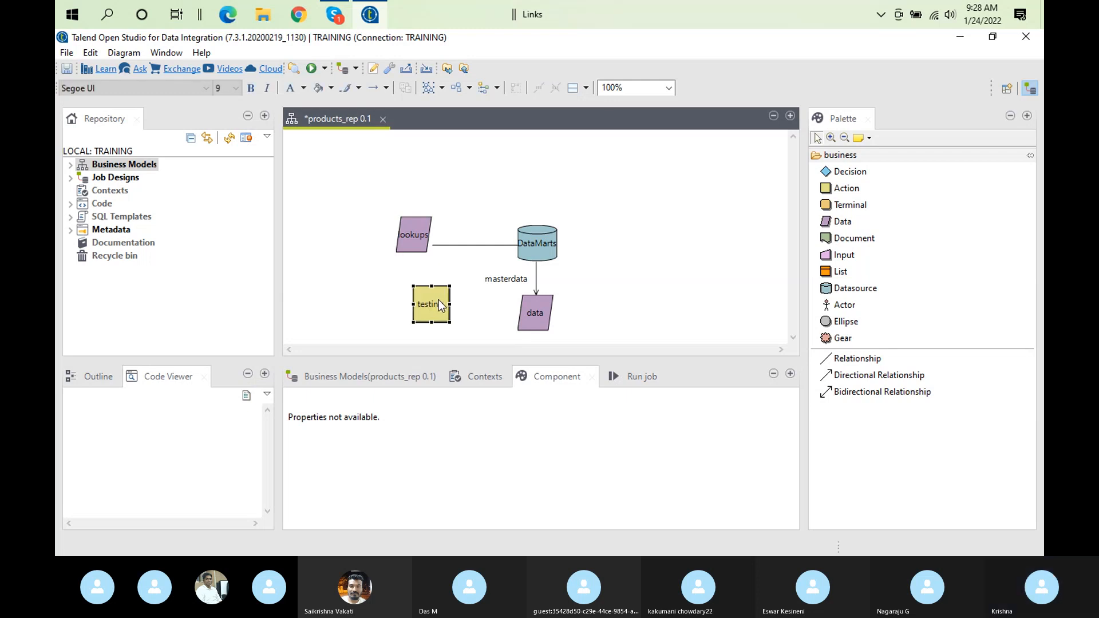
pyautogui.press('Escape')
# Connect the testing shape to the data shape with a plain Relationship and leave its label empty
pyautogui.moveTo(444, 315)
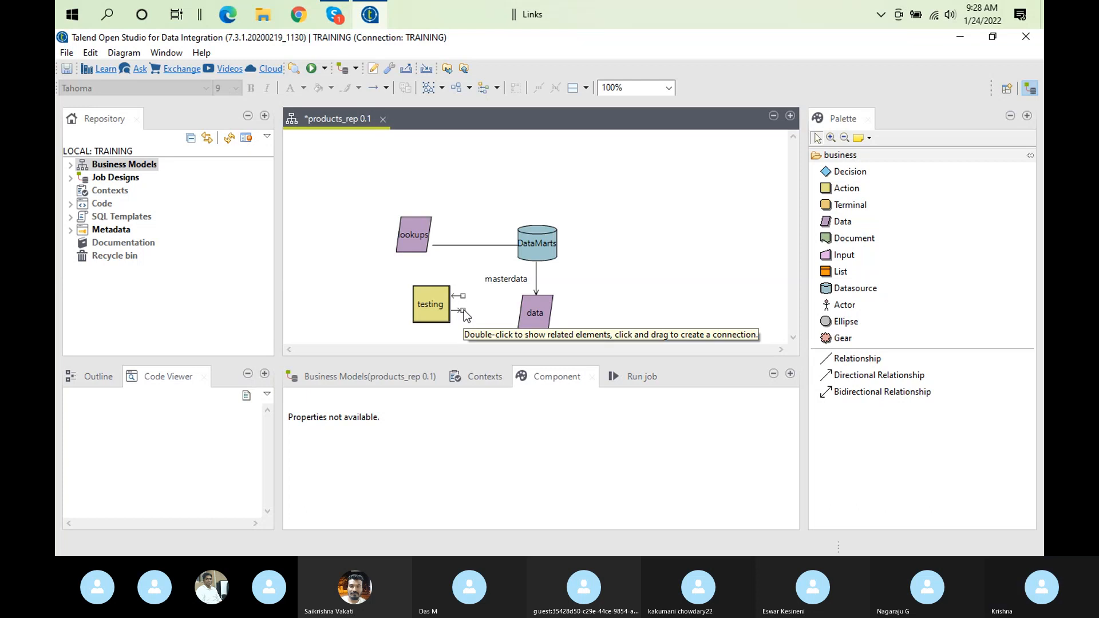
pyautogui.doubleClick(463, 311)
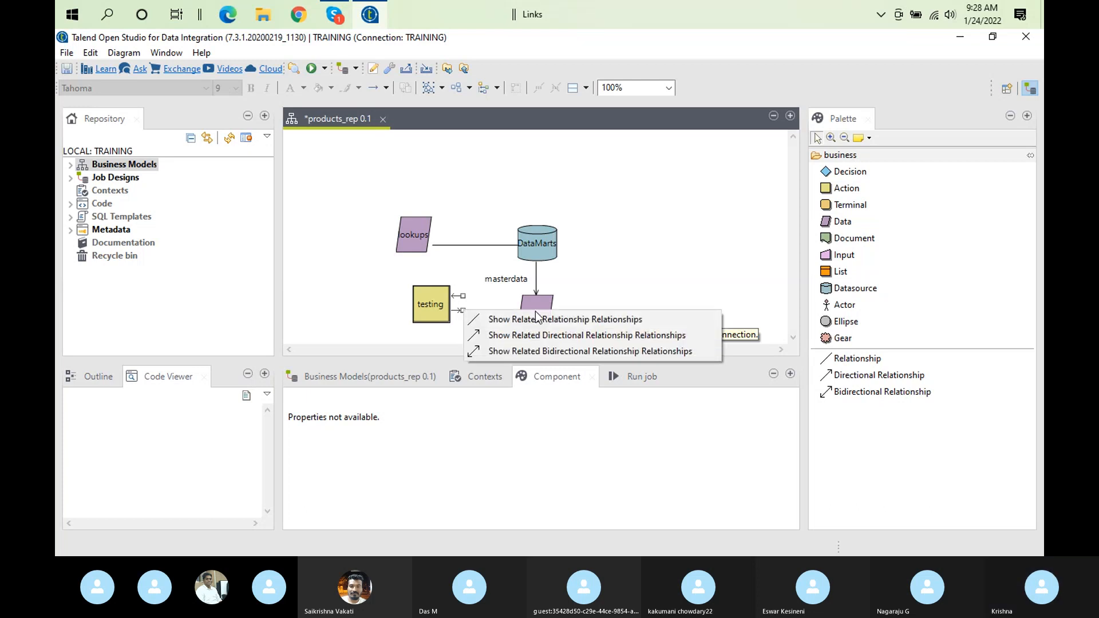
pyautogui.click(544, 319)
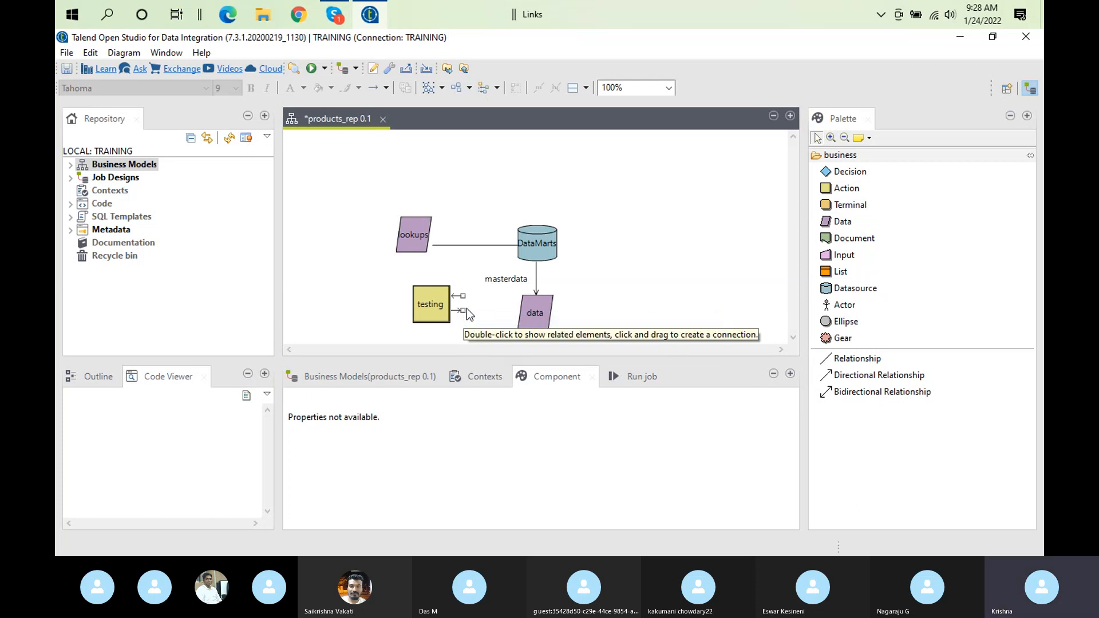
pyautogui.moveTo(462, 311); pyautogui.dragTo(532, 315)
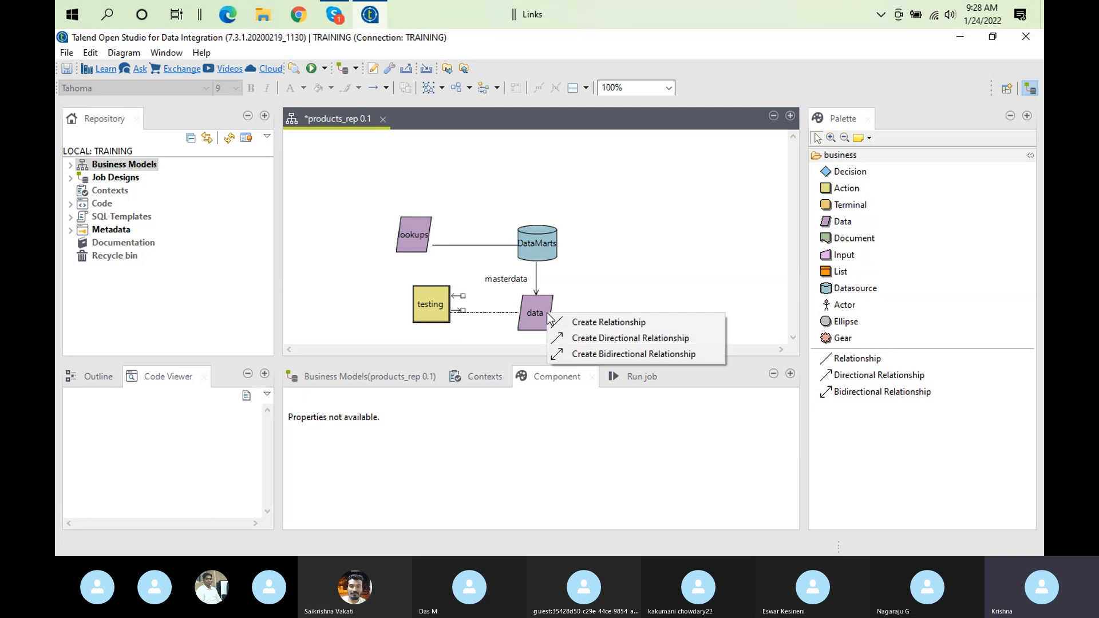
pyautogui.click(609, 322)
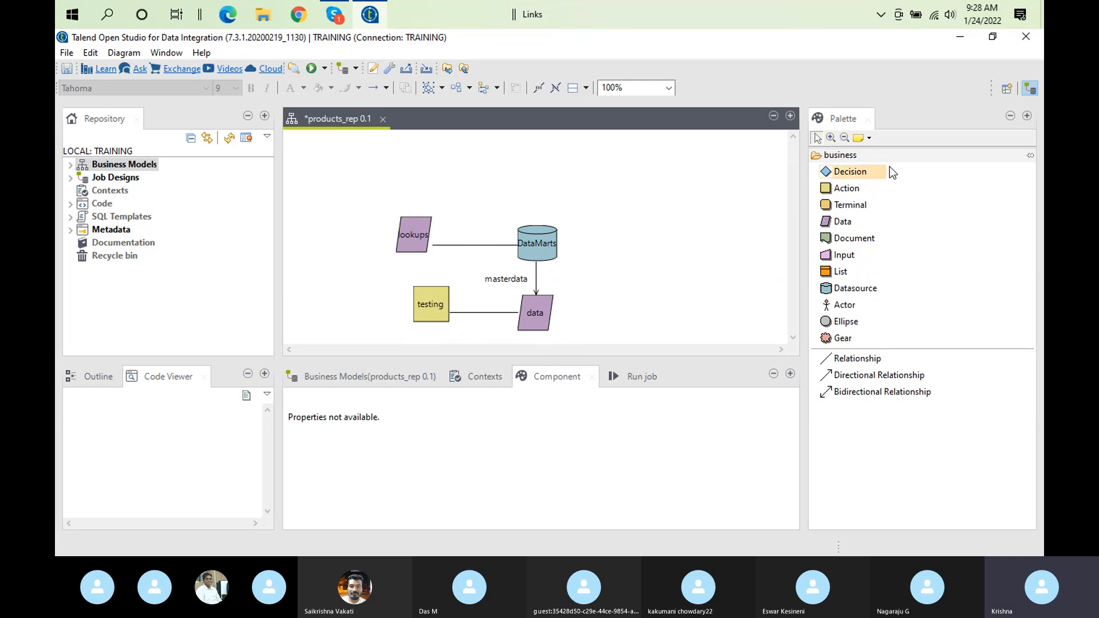
# Add a Decision shape labelled "?" and move it directly below the data shape
pyautogui.click(876, 174)
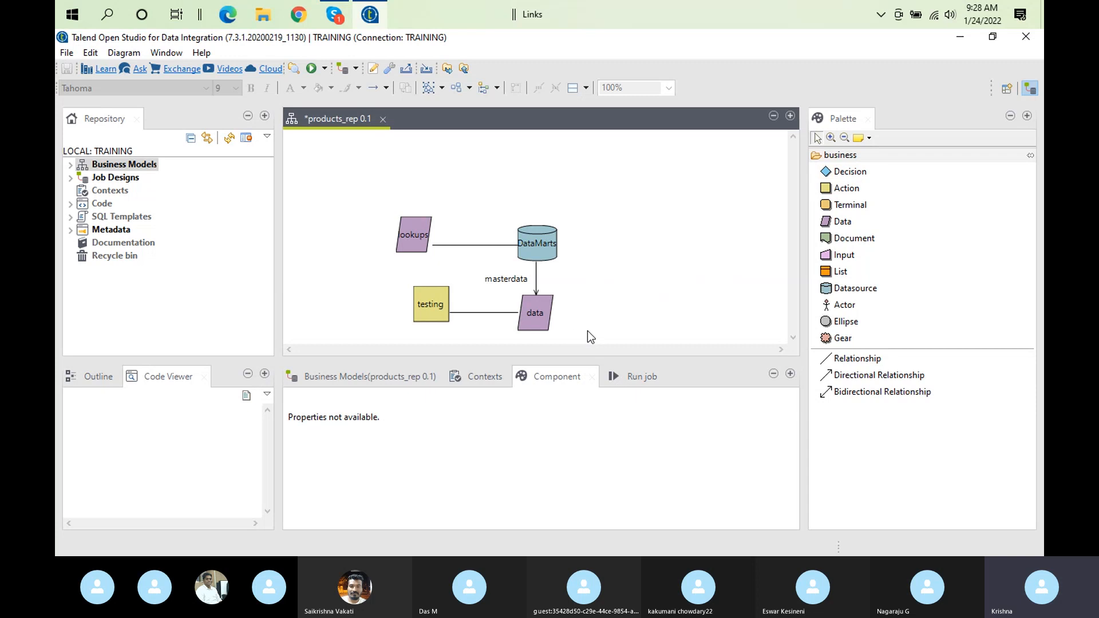
pyautogui.click(844, 173)
pyautogui.click(598, 315)
pyautogui.click(850, 171)
pyautogui.click(578, 243)
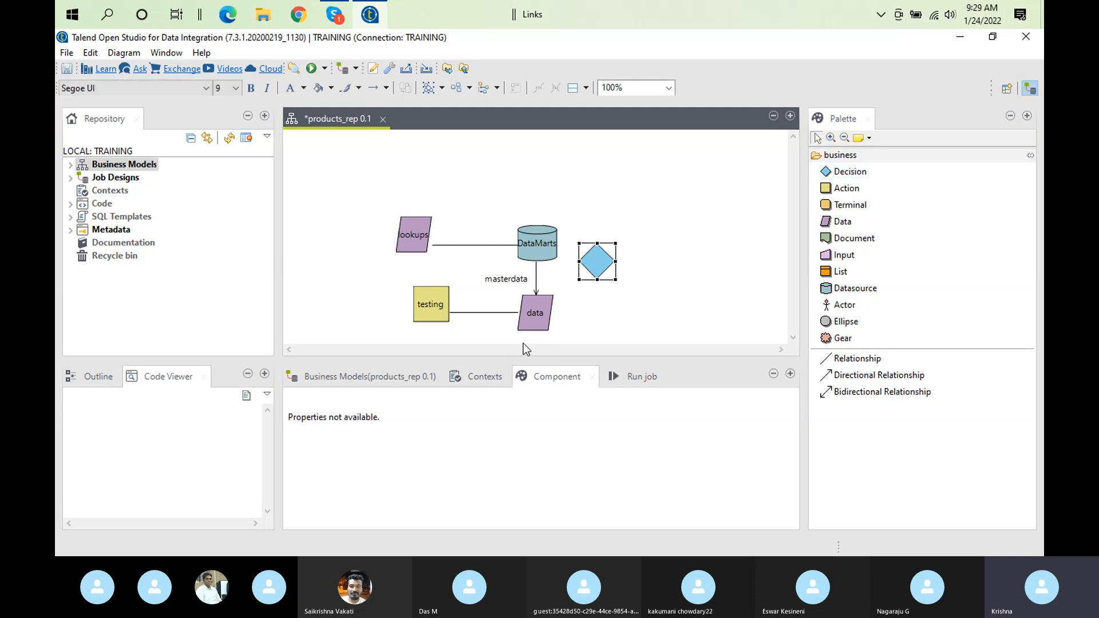
pyautogui.click(603, 256)
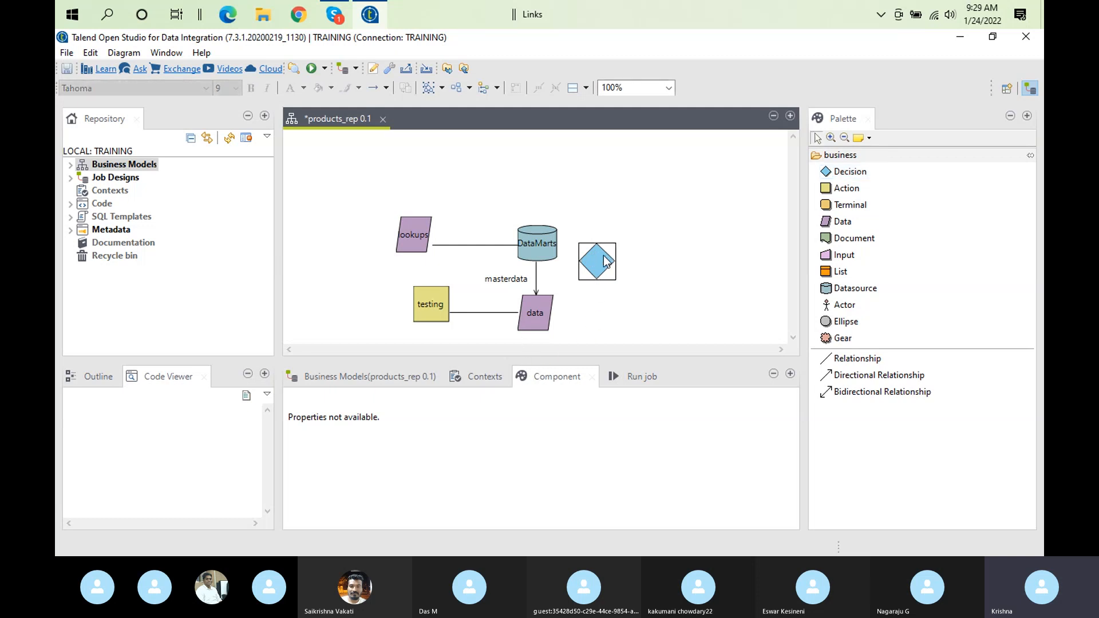
pyautogui.click(605, 261)
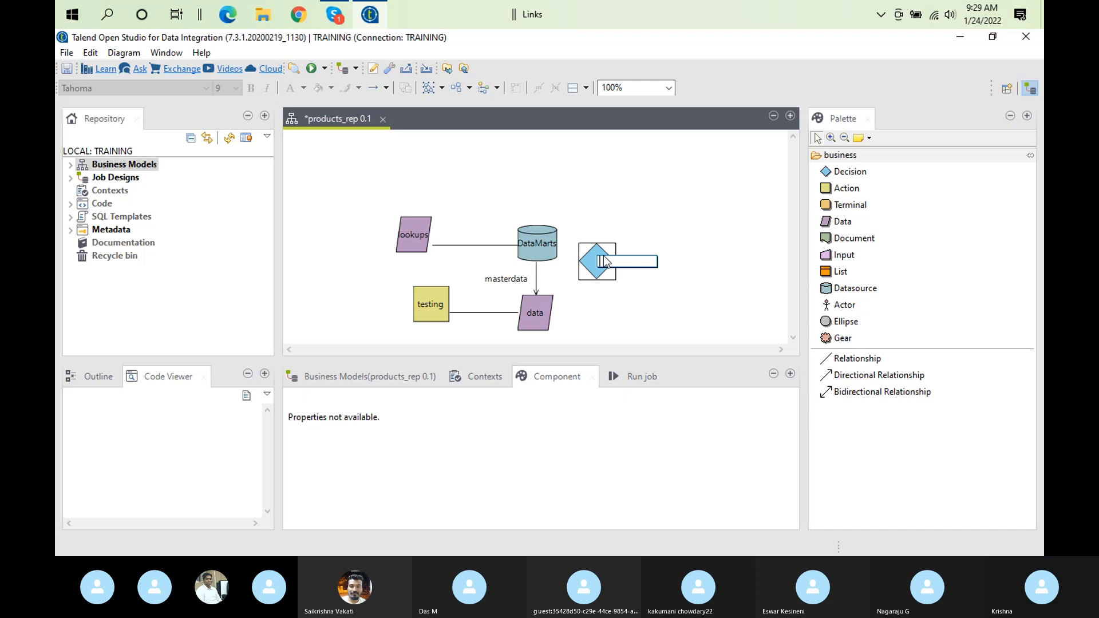
pyautogui.write('?')
pyautogui.click(655, 216)
pyautogui.moveTo(595, 253); pyautogui.dragTo(533, 316)
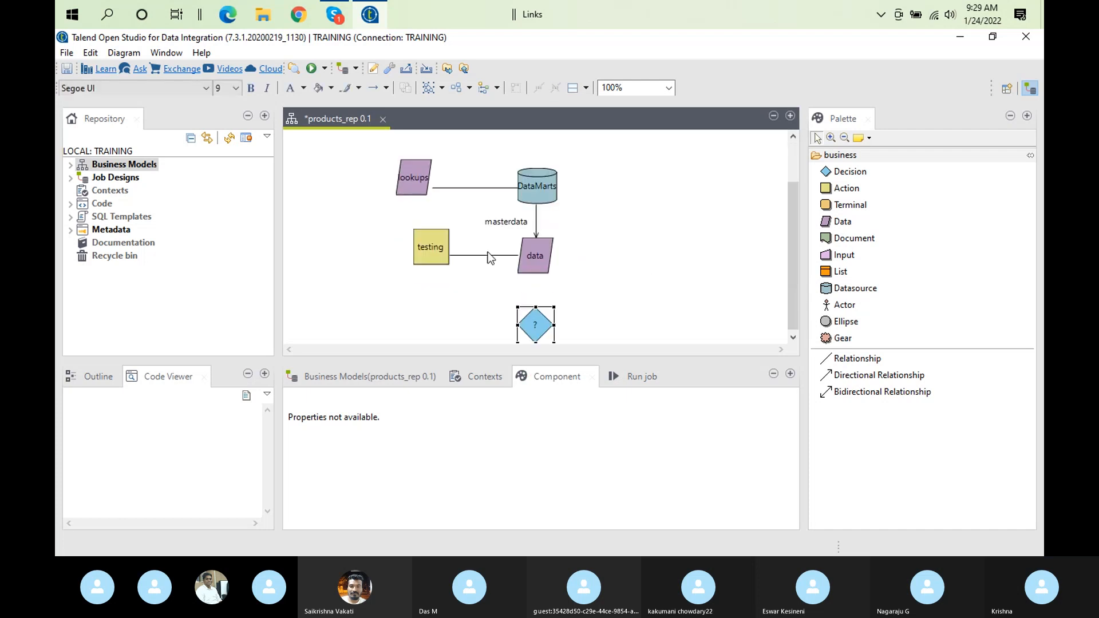
pyautogui.click(533, 248)
pyautogui.rightClick(533, 248)
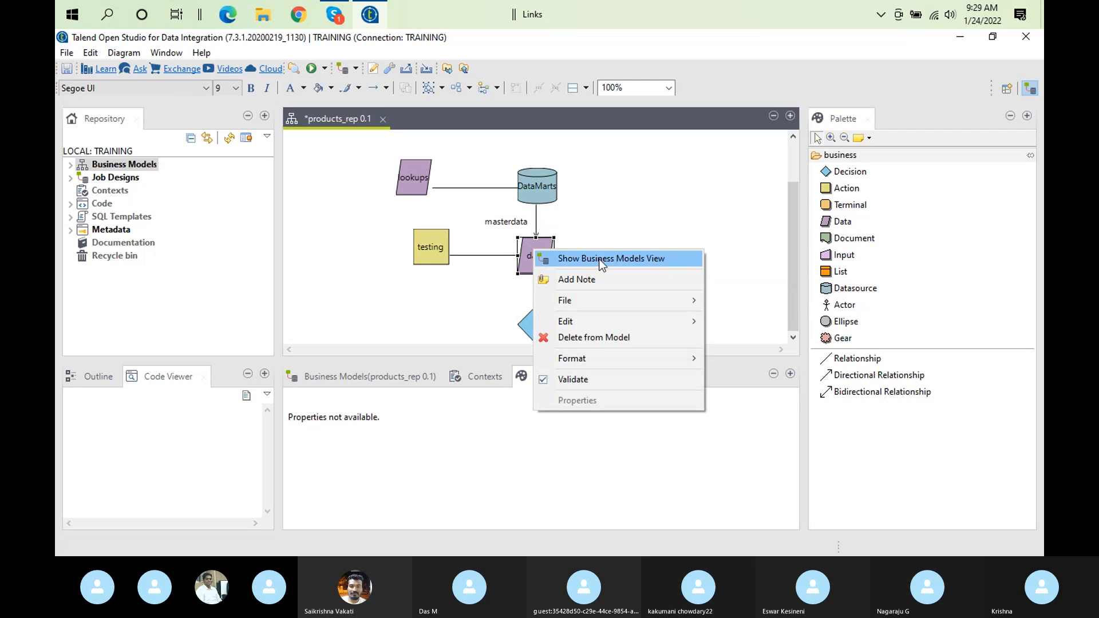
pyautogui.click(468, 273)
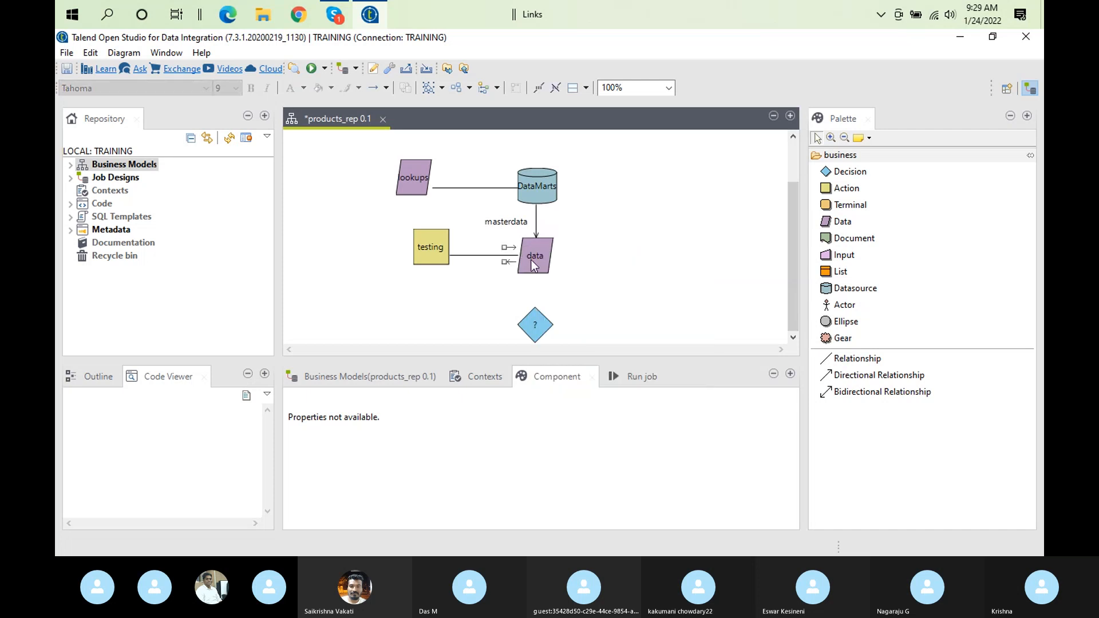
# Connect the data shape to the "?" decision shape with a Directional Relationship pointing at the decision
pyautogui.click(533, 260)
pyautogui.moveTo(542, 287); pyautogui.dragTo(535, 330)
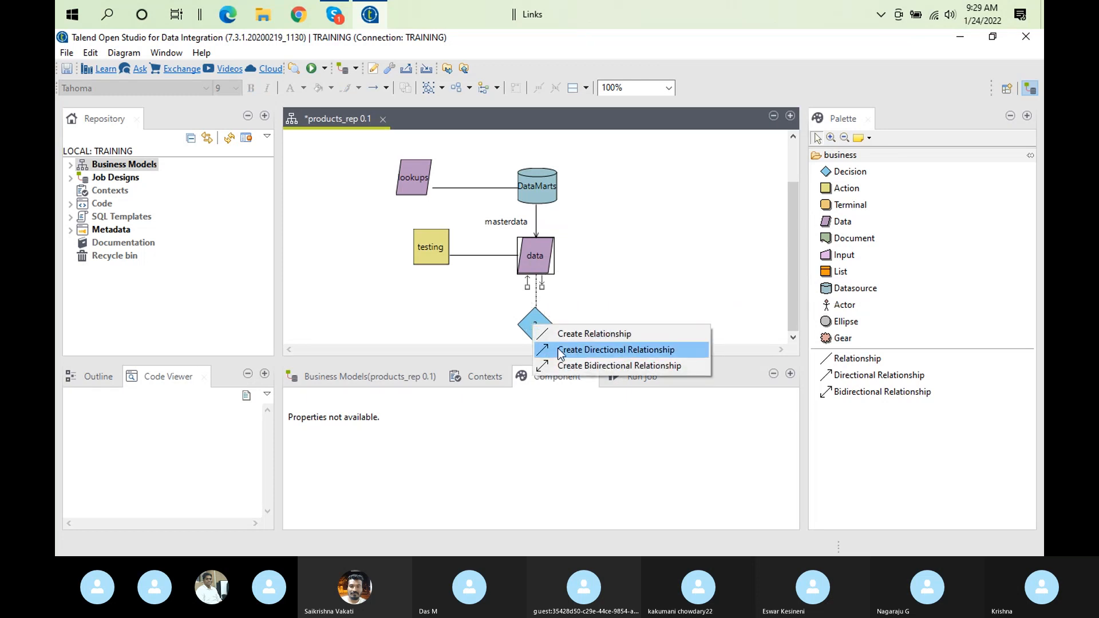
pyautogui.click(558, 350)
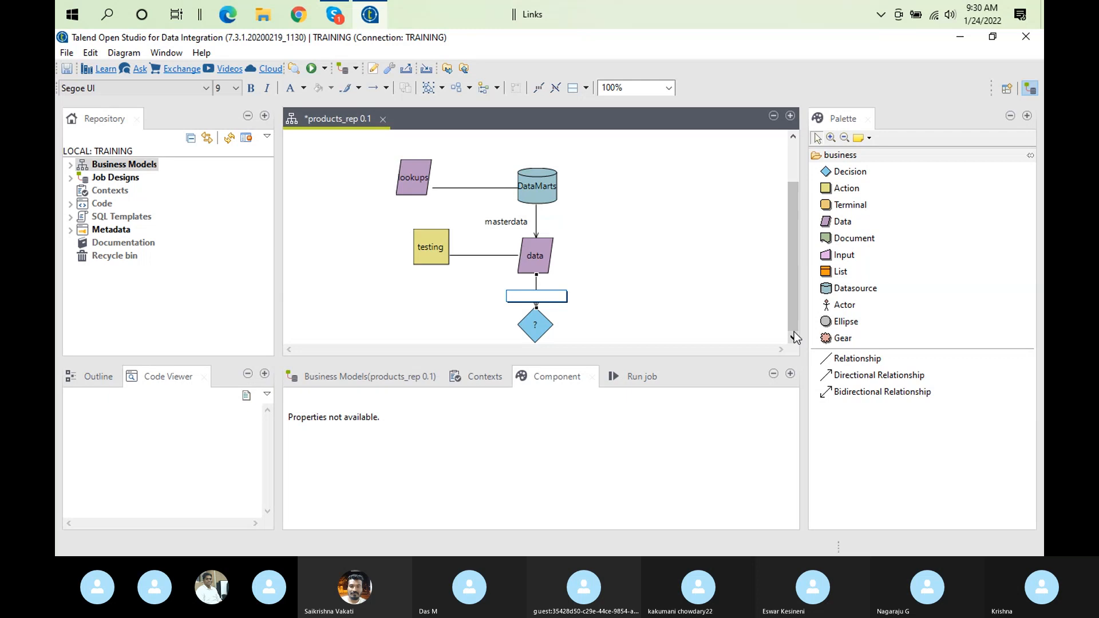
# Label the relationship between data and the decision "select your business validation rule"
pyautogui.write('select')
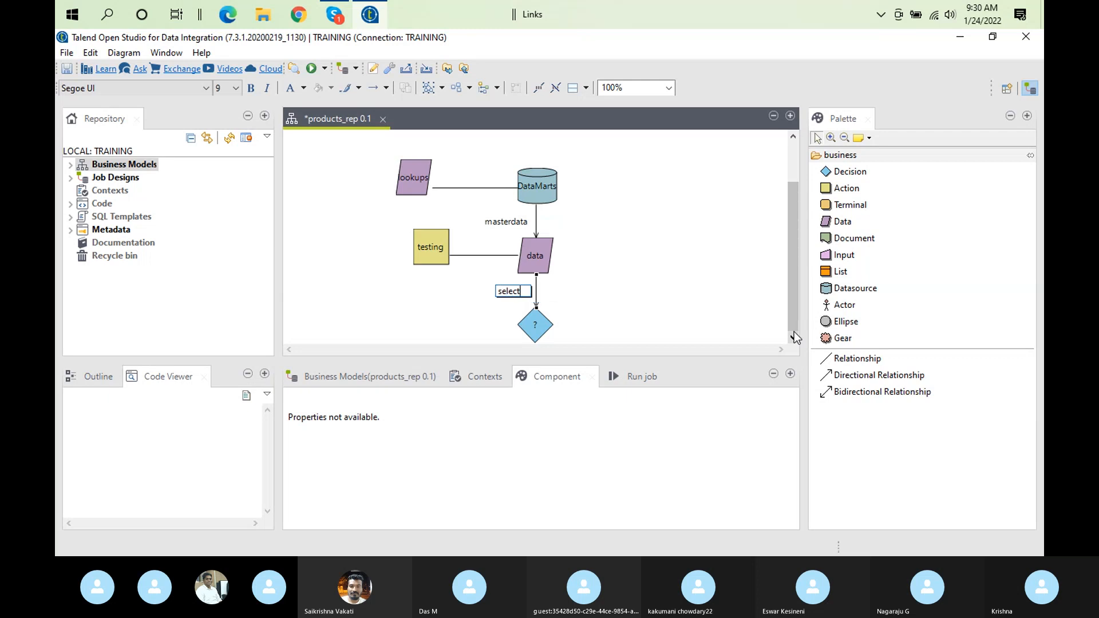
pyautogui.write(' your bus')
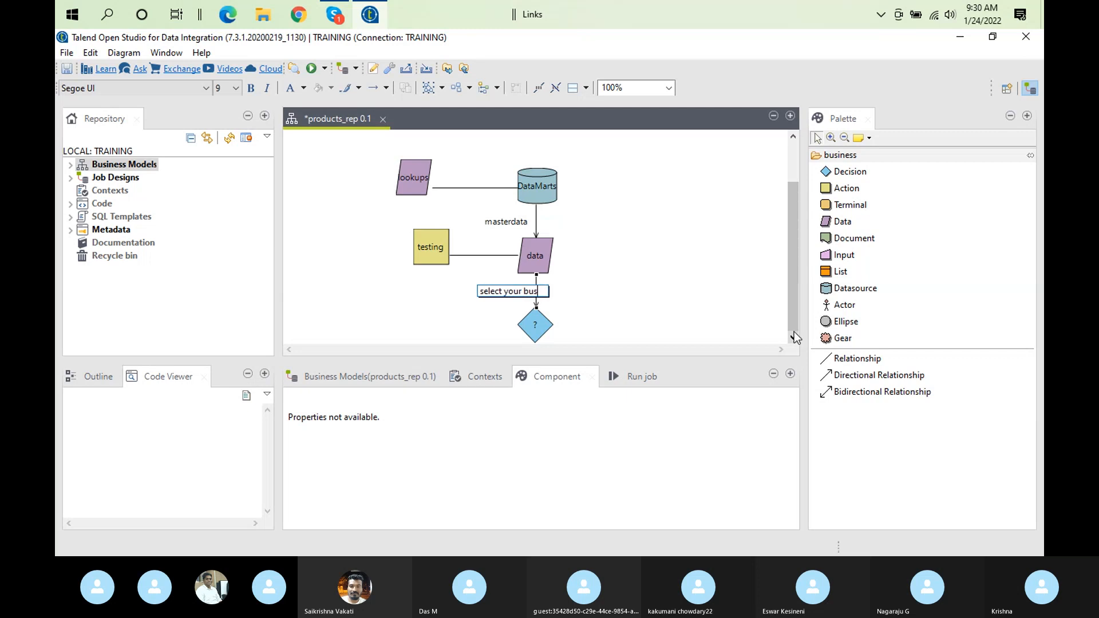
pyautogui.write('iness')
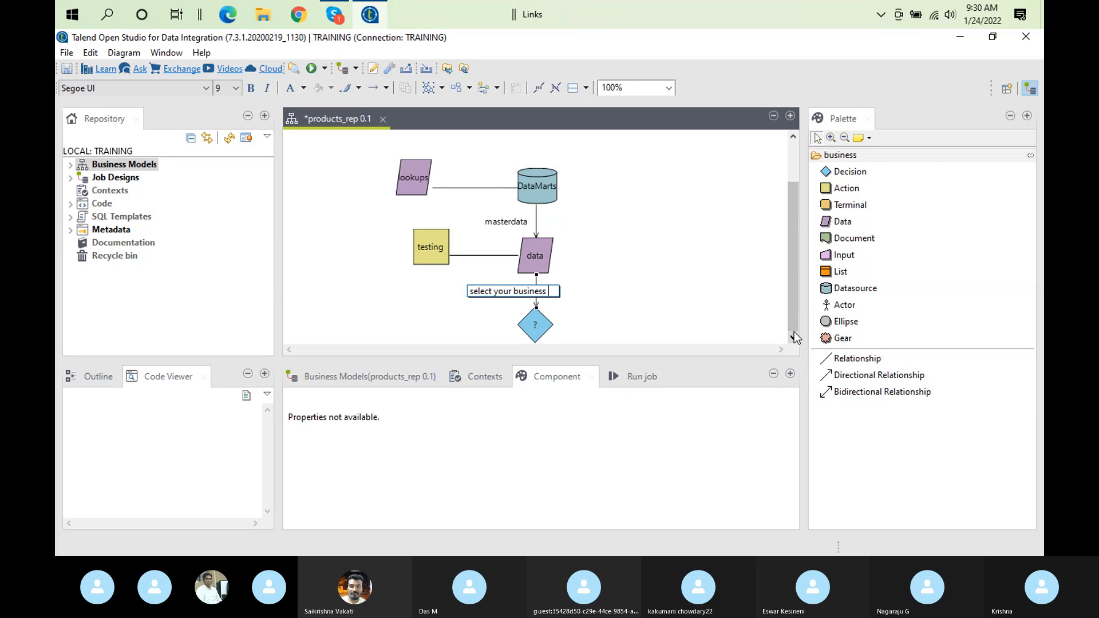
pyautogui.write(' cret')
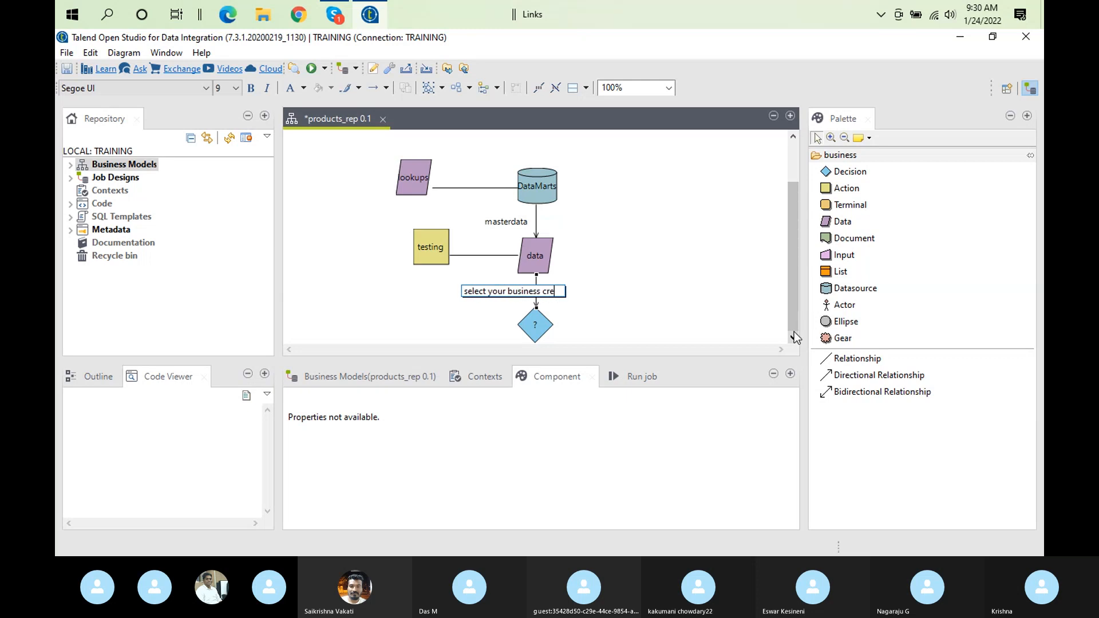
pyautogui.press('BackSpace')
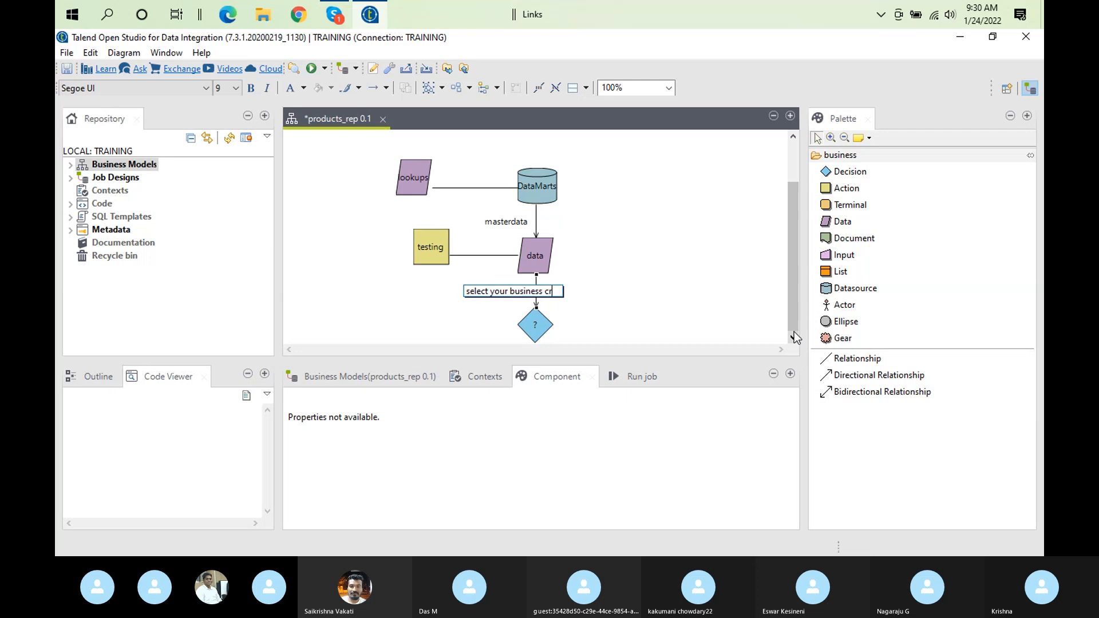
pyautogui.press('BackSpace')
pyautogui.press('BackSpace')
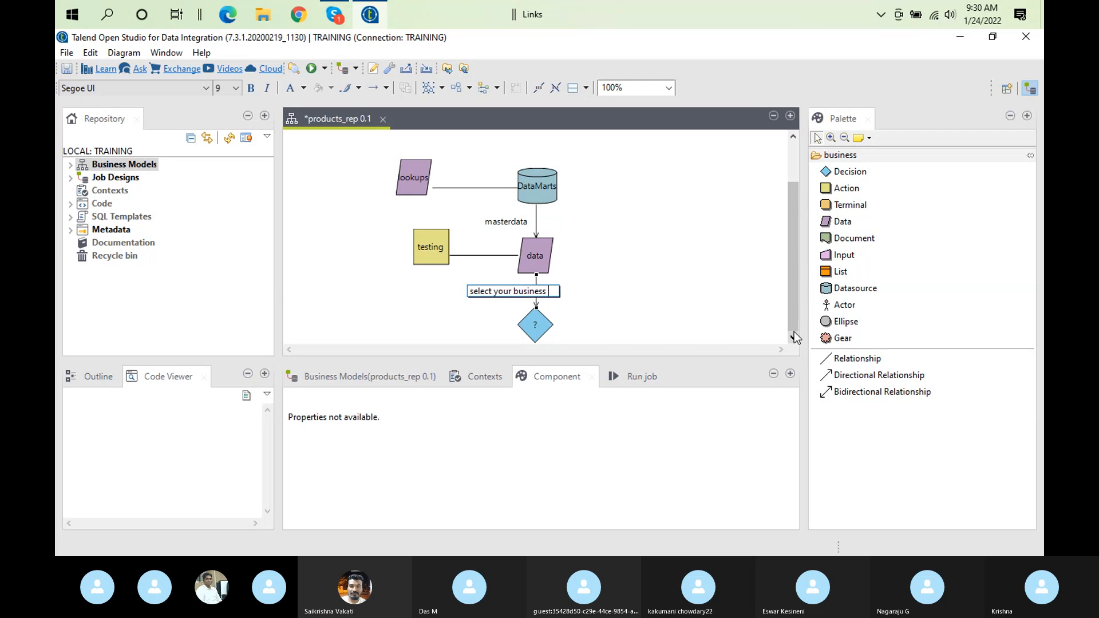
pyautogui.write('valid')
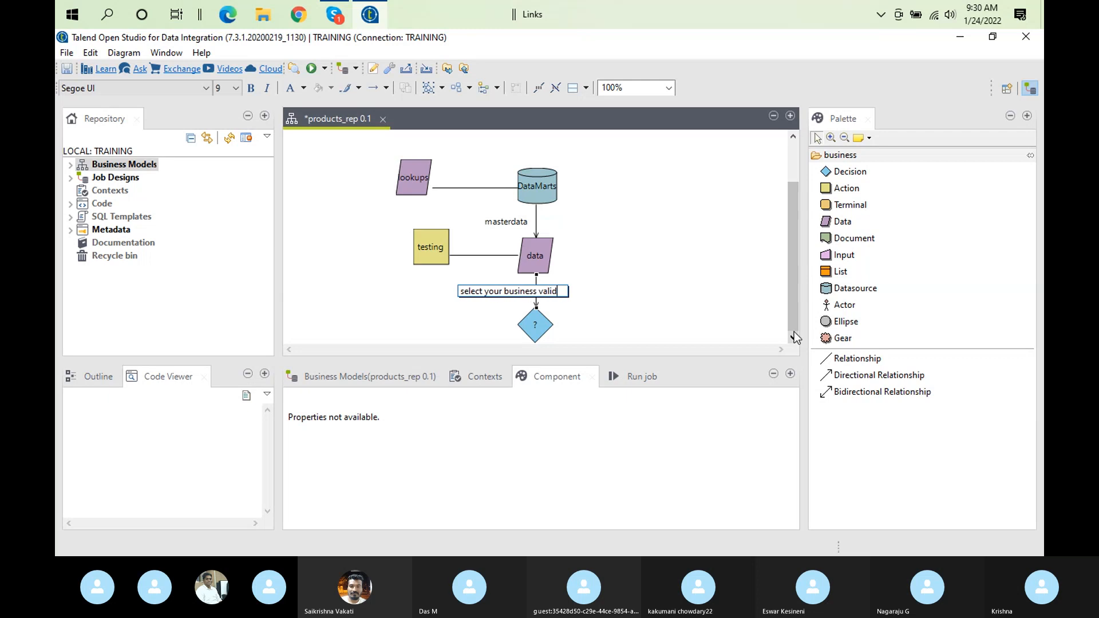
pyautogui.write('att')
pyautogui.press('BackSpace')
pyautogui.write('ion')
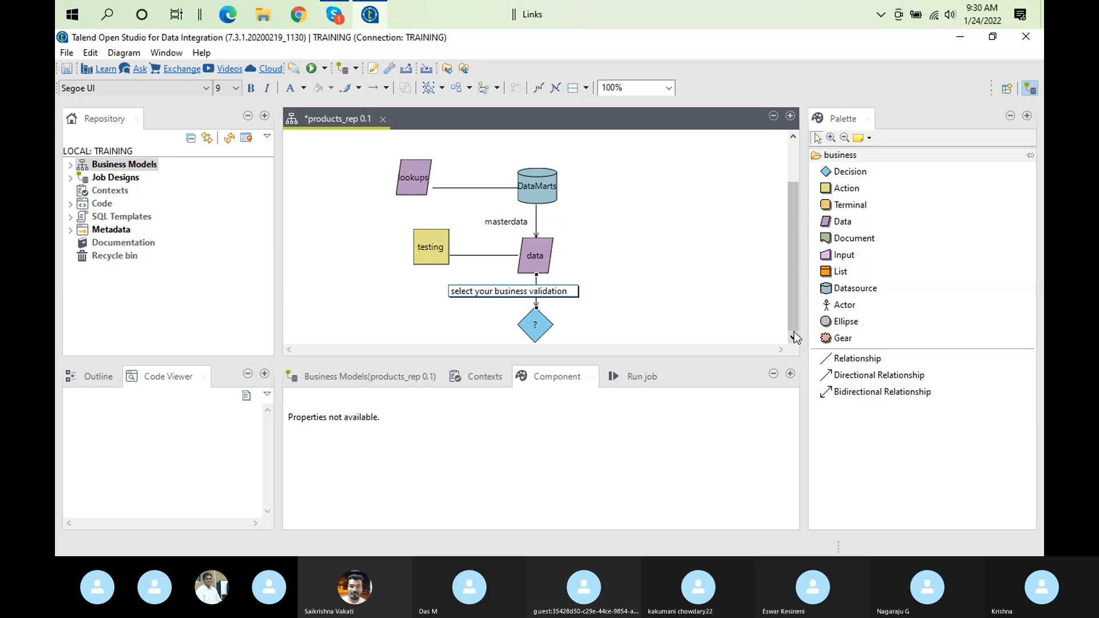
pyautogui.write(' rule')
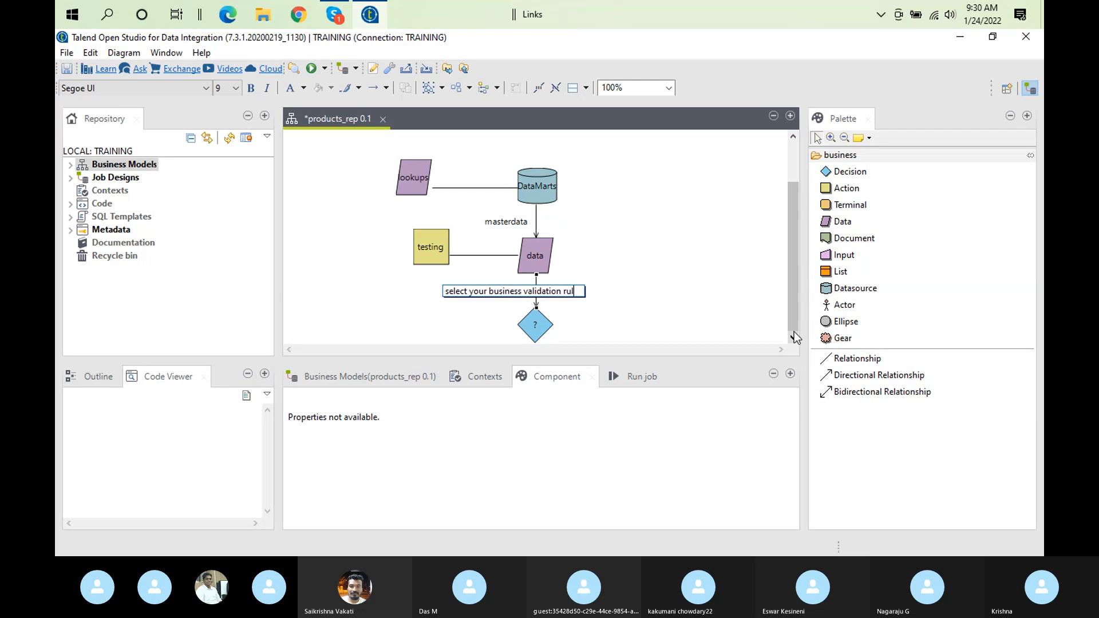
pyautogui.click(747, 241)
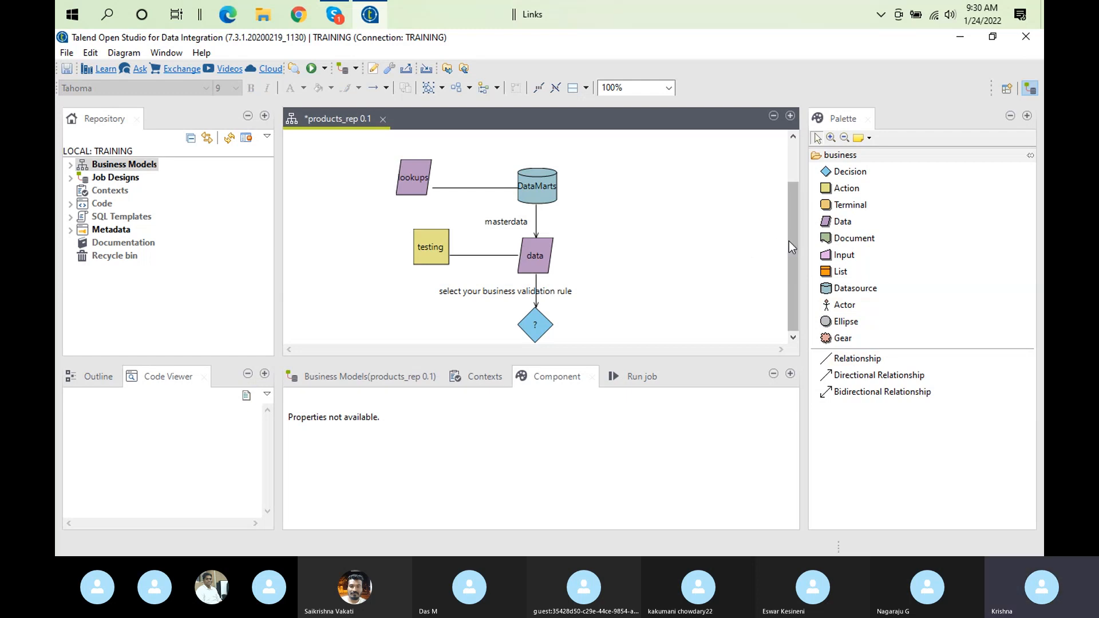
# Add a Document shape labelled "rejects" and move it below the "?" decision shape
pyautogui.click(537, 338)
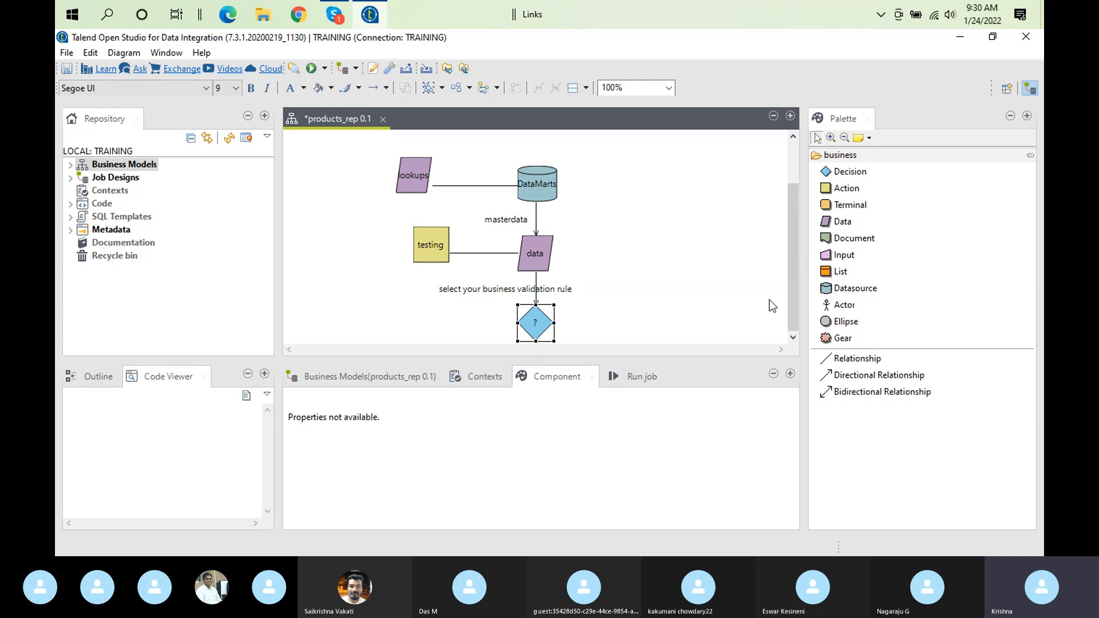
pyautogui.click(857, 235)
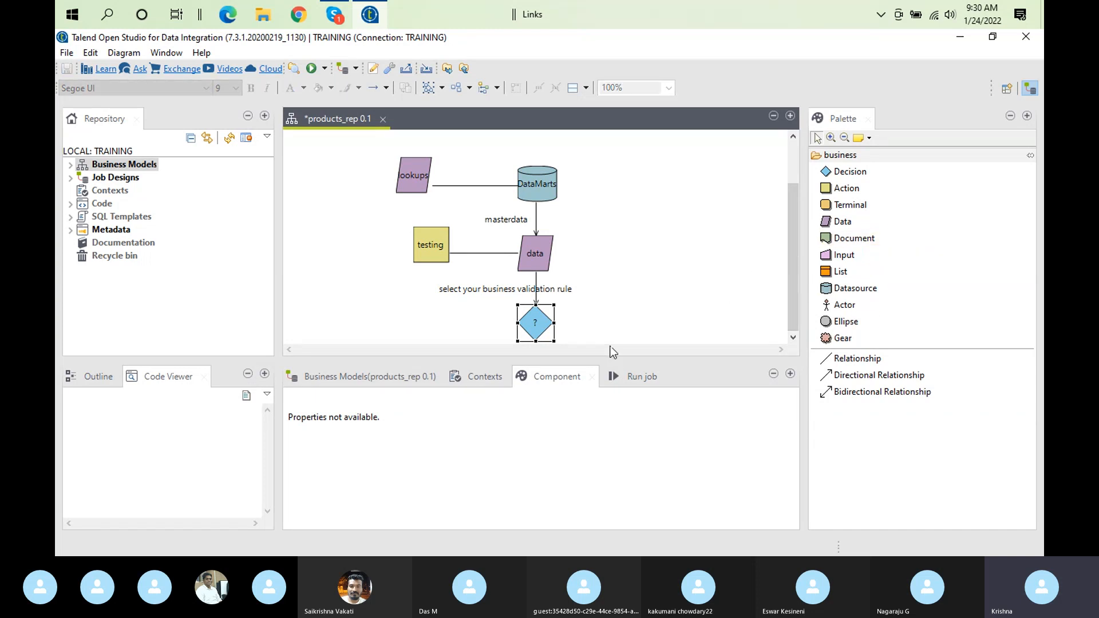
pyautogui.click(853, 238)
pyautogui.click(536, 207)
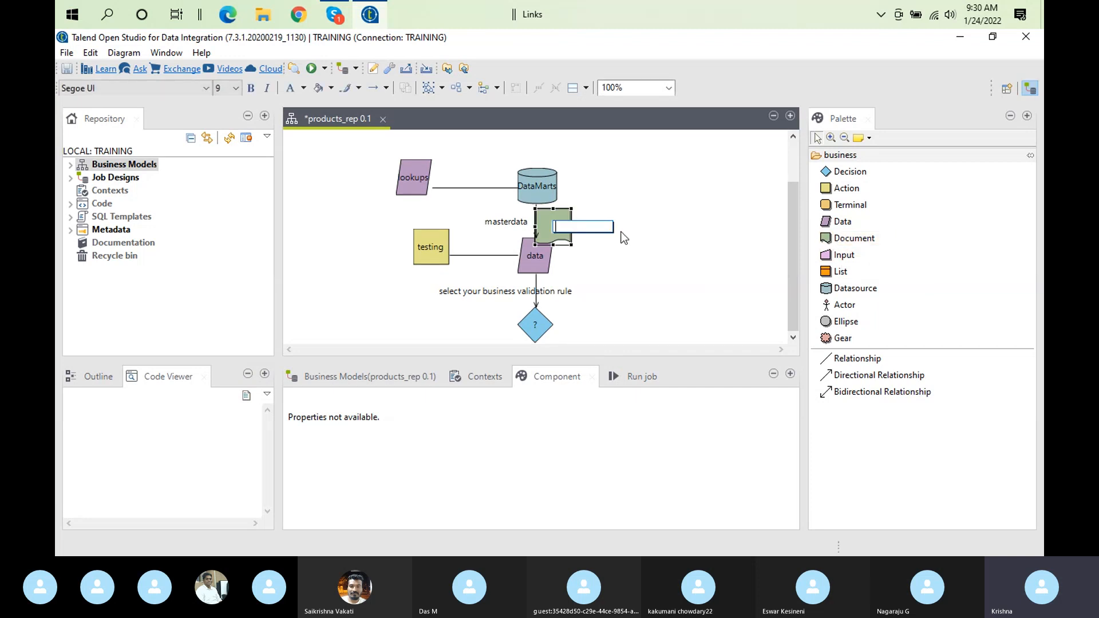
pyautogui.write('rejects')
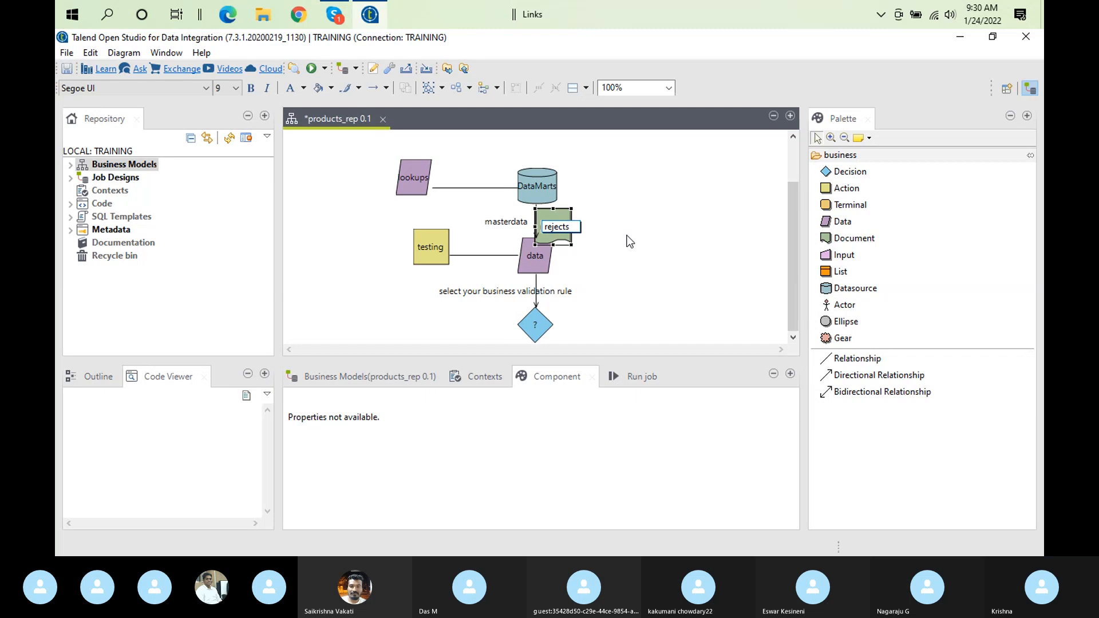
pyautogui.click(543, 222)
pyautogui.moveTo(542, 222); pyautogui.dragTo(562, 358)
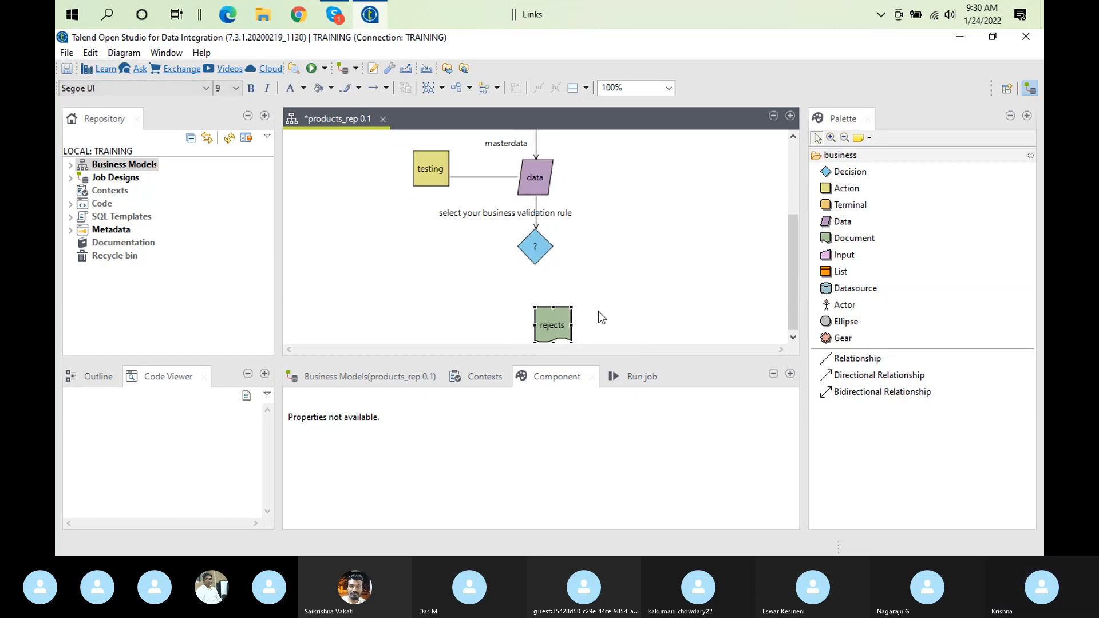
pyautogui.moveTo(548, 310); pyautogui.dragTo(540, 293)
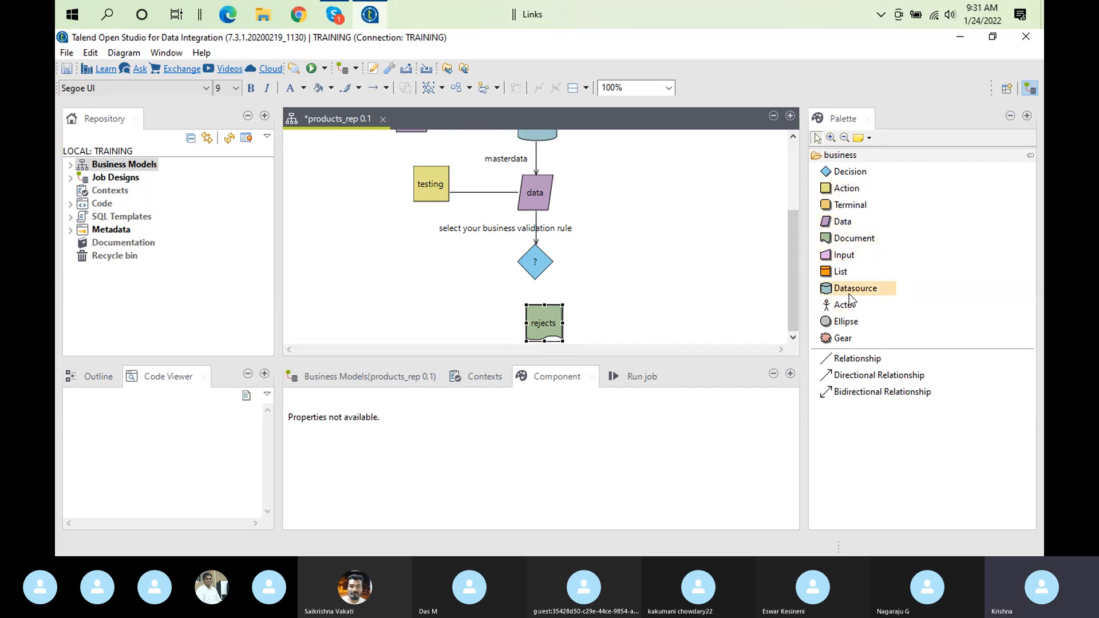
# Add a Datasource shape labelled "ODS" and place it to the left of the rejects document
pyautogui.moveTo(854, 289); pyautogui.dragTo(331, 345)
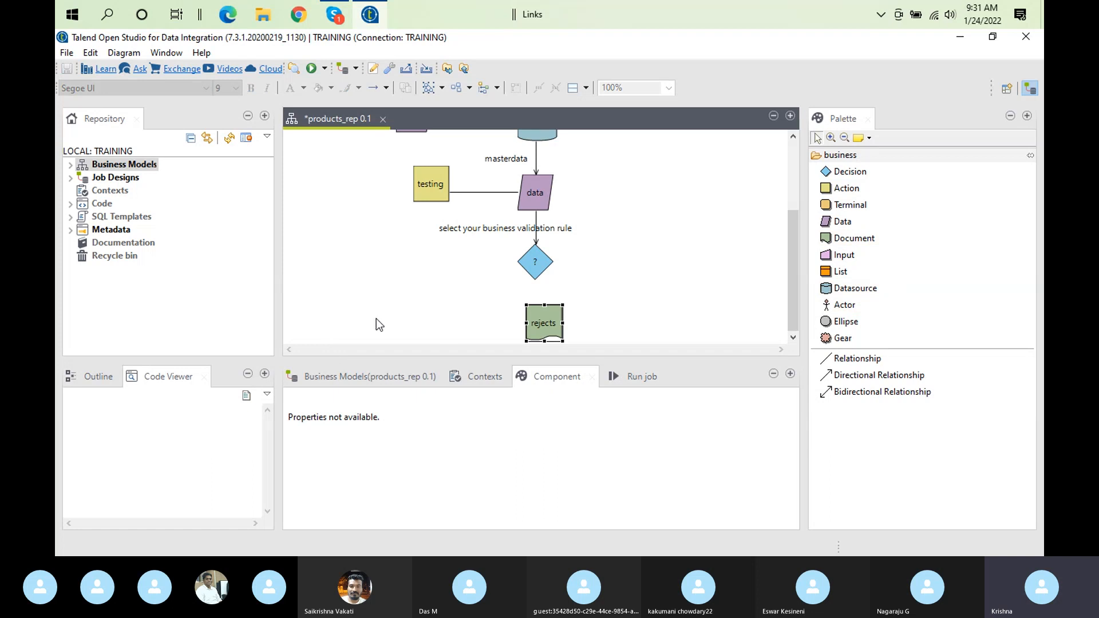
pyautogui.doubleClick(876, 288)
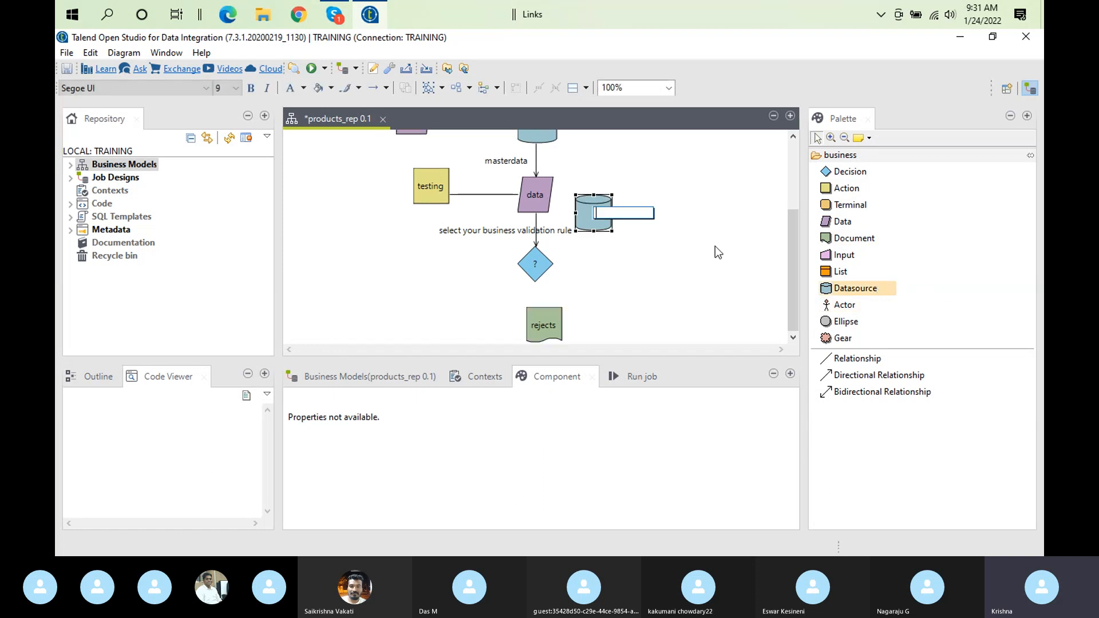
pyautogui.moveTo(628, 227)
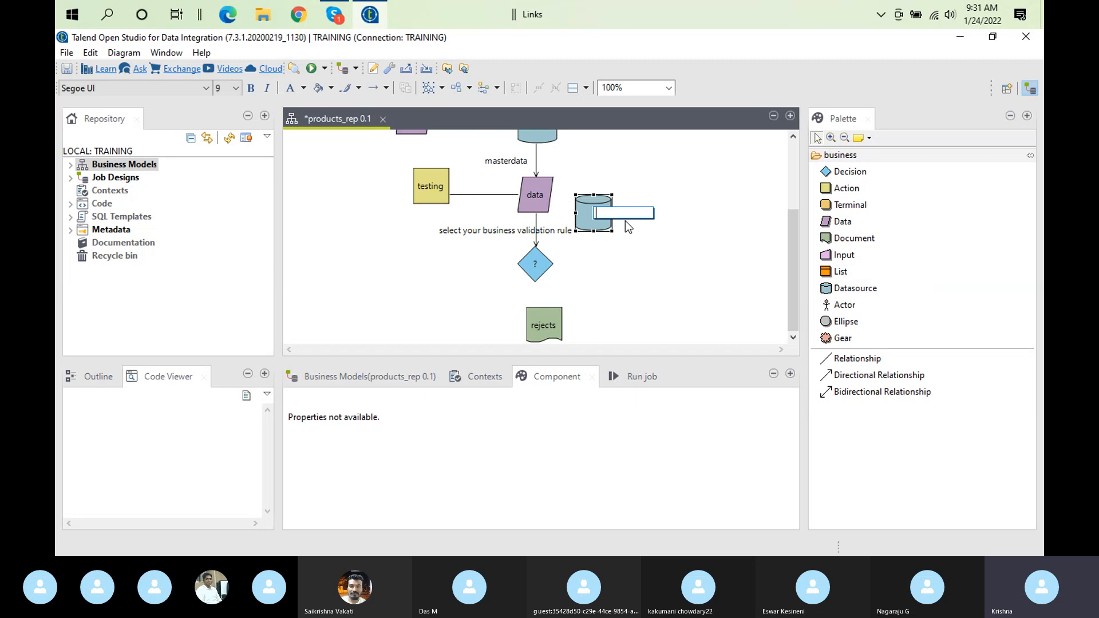
pyautogui.write('ODS')
pyautogui.click(670, 277)
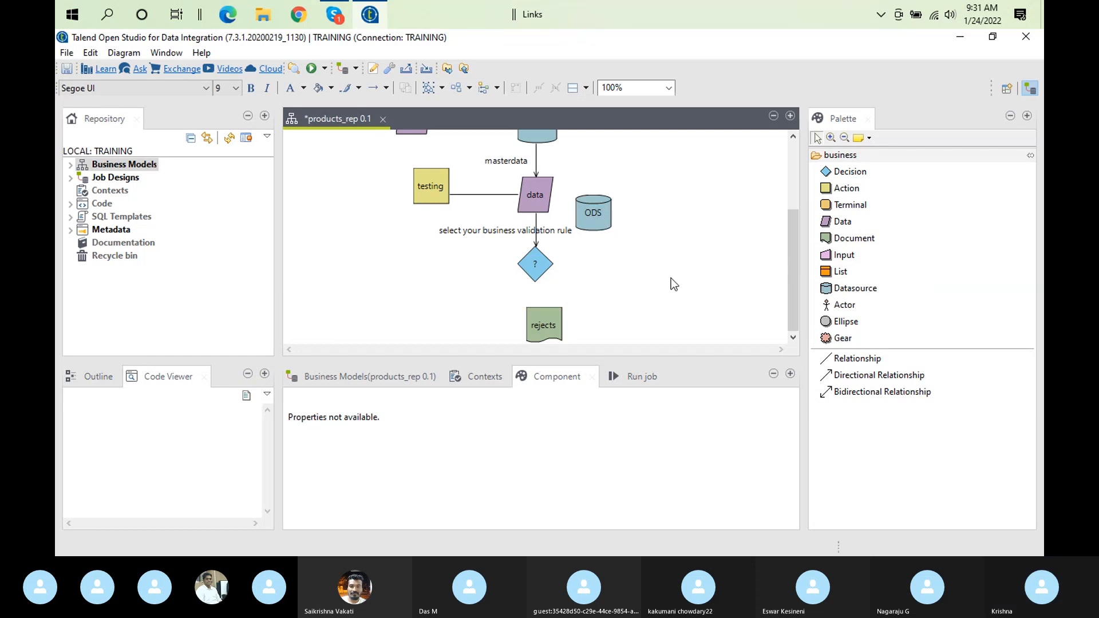
pyautogui.moveTo(595, 220); pyautogui.dragTo(425, 336)
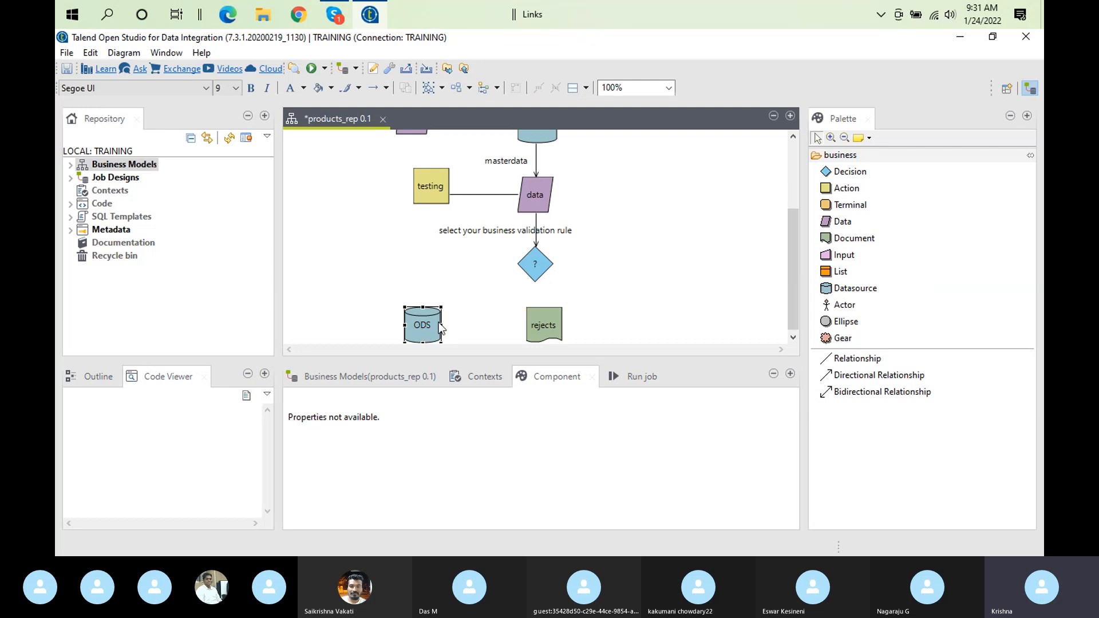
# Connect the "?" decision to the rejects document with a Directional Relationship and leave its label empty
pyautogui.click(539, 273)
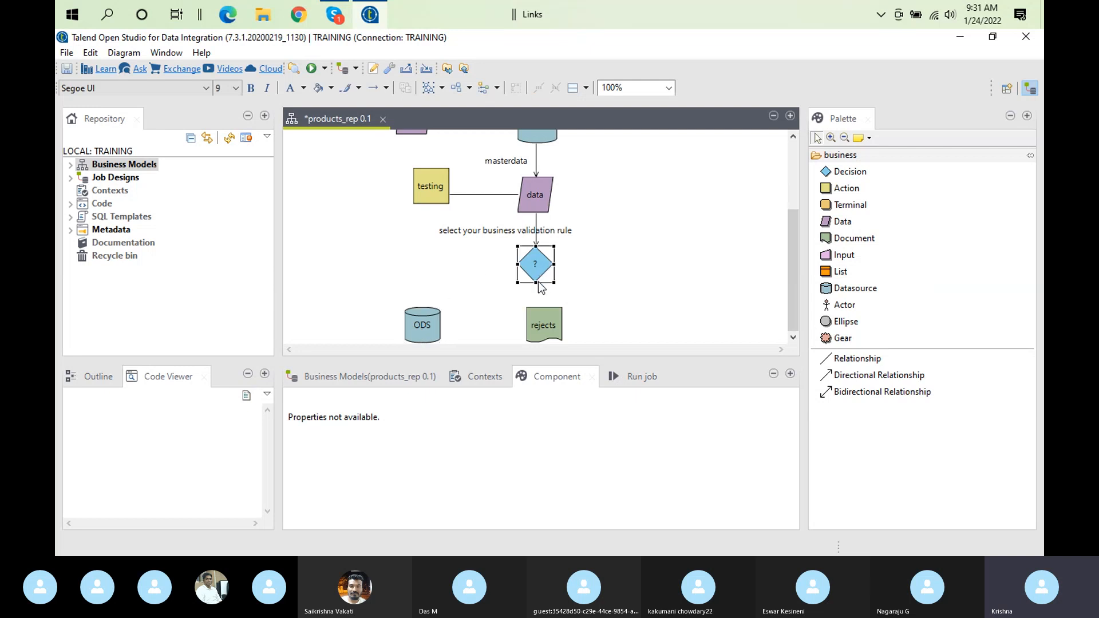
pyautogui.moveTo(542, 281)
pyautogui.moveTo(545, 295); pyautogui.dragTo(543, 331)
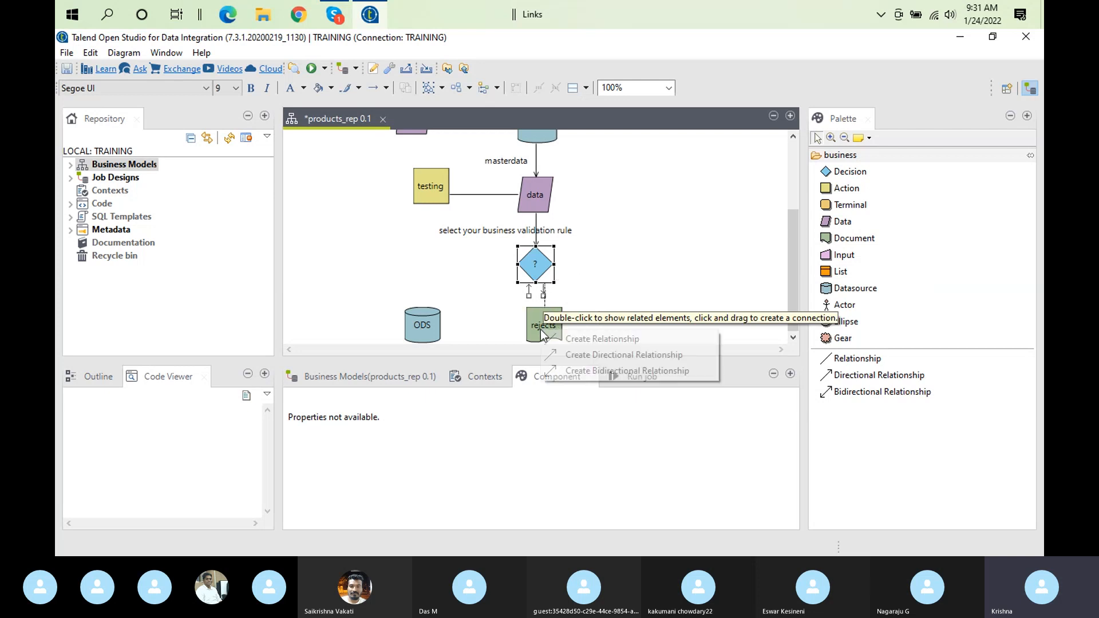
pyautogui.click(606, 354)
pyautogui.click(531, 270)
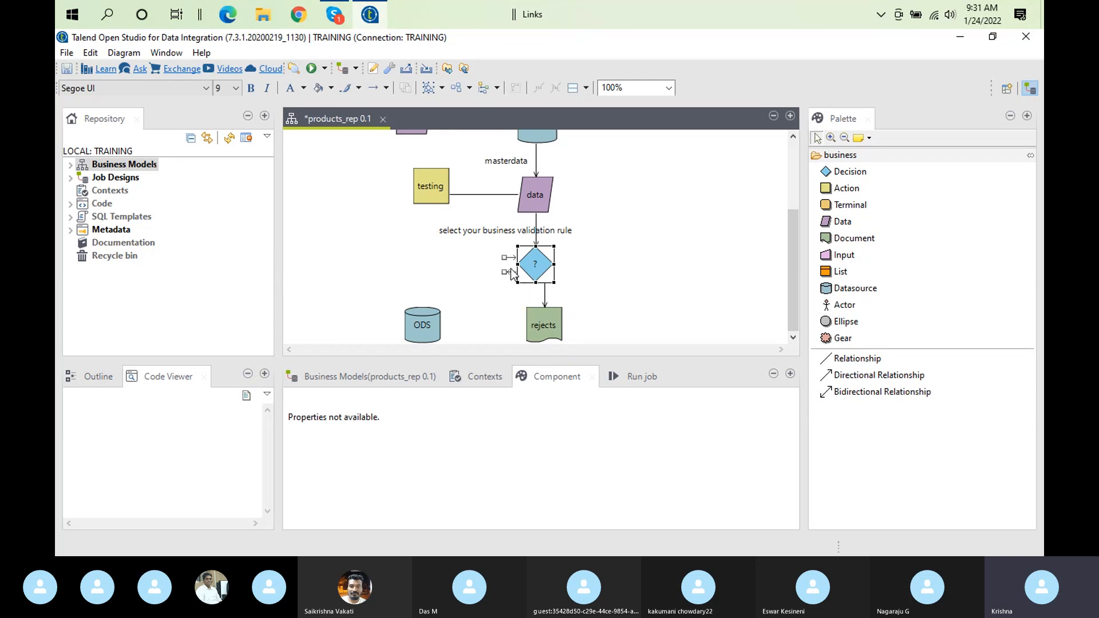
# Connect the "?" decision to the ODS datasource with a Directional Relationship
pyautogui.doubleClick(507, 271)
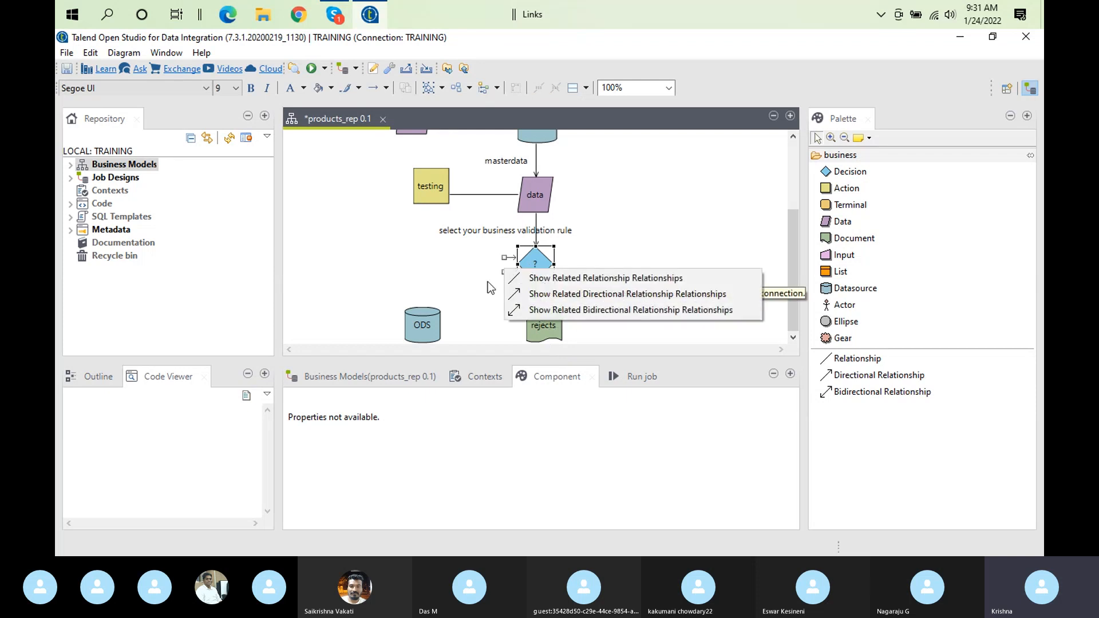
pyautogui.click(513, 306)
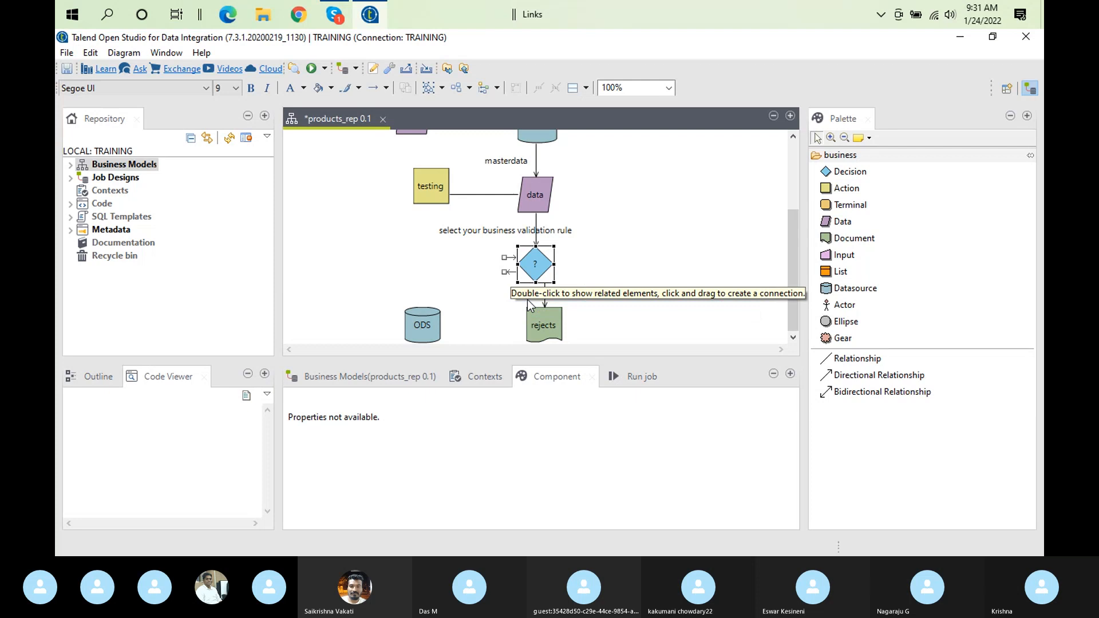
pyautogui.click(538, 268)
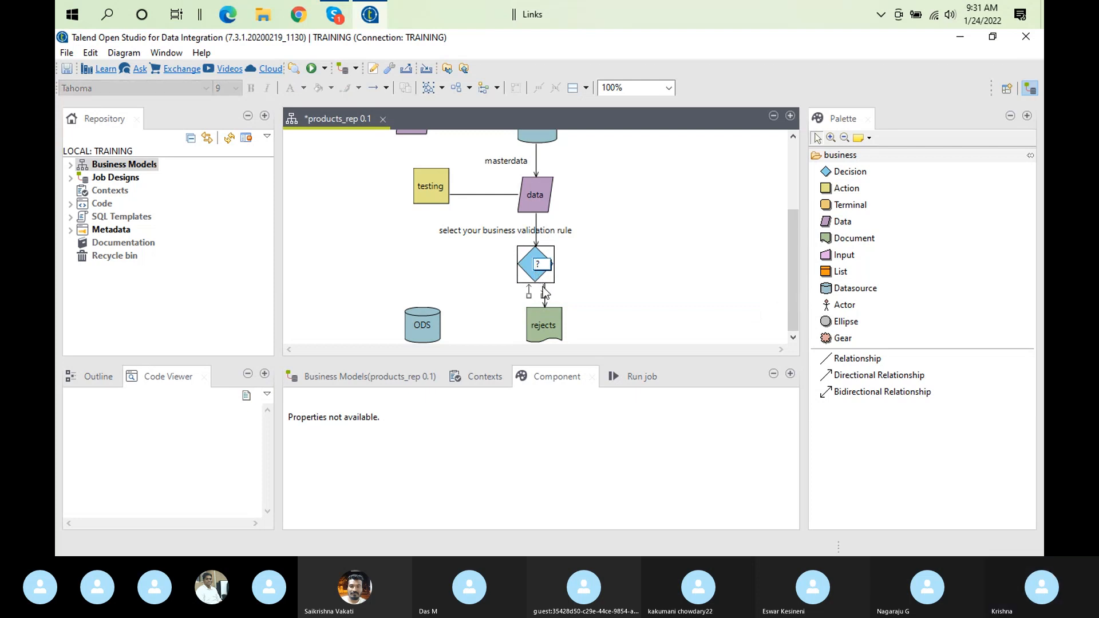
pyautogui.moveTo(543, 295); pyautogui.dragTo(430, 330)
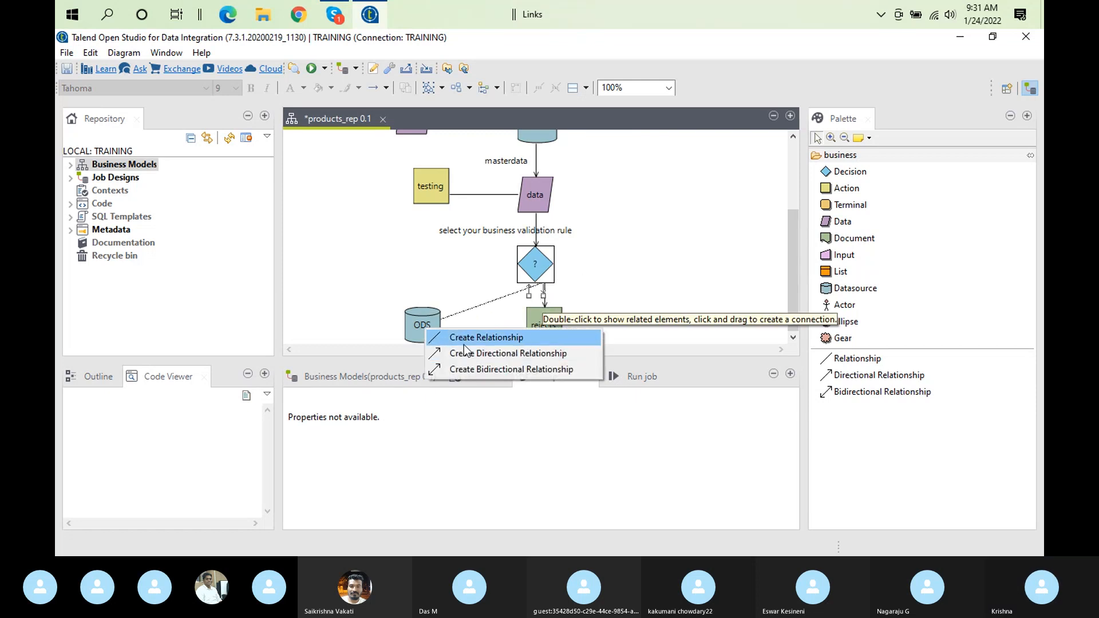
pyautogui.click(482, 355)
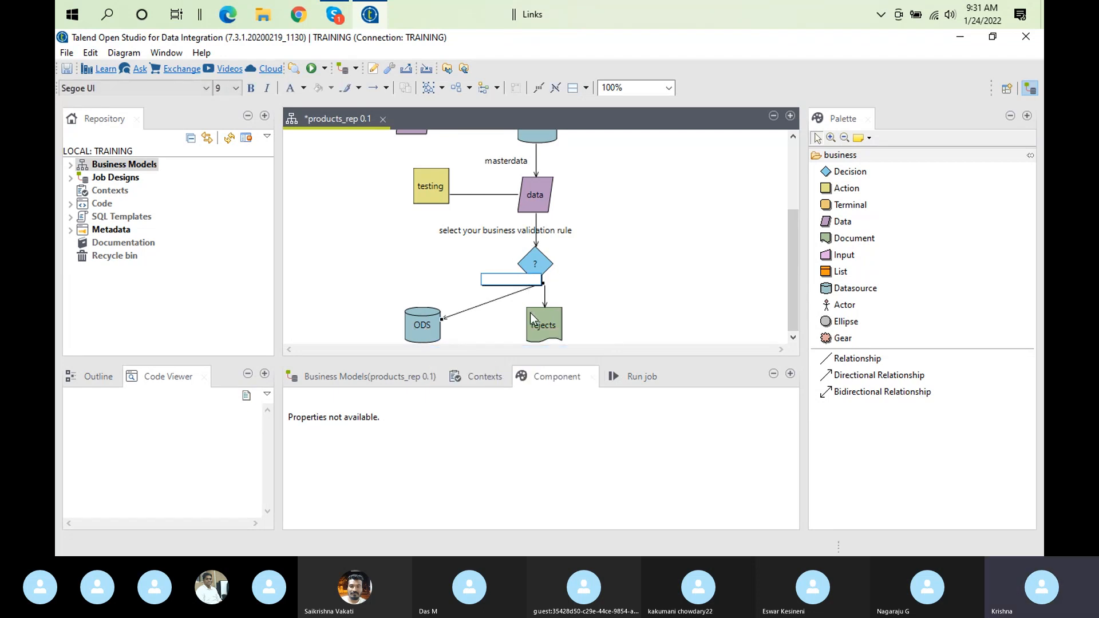
# Spread the decision's two outputs below it, moving rejects farther right and ODS closer to the decision
pyautogui.moveTo(527, 317); pyautogui.dragTo(656, 332)
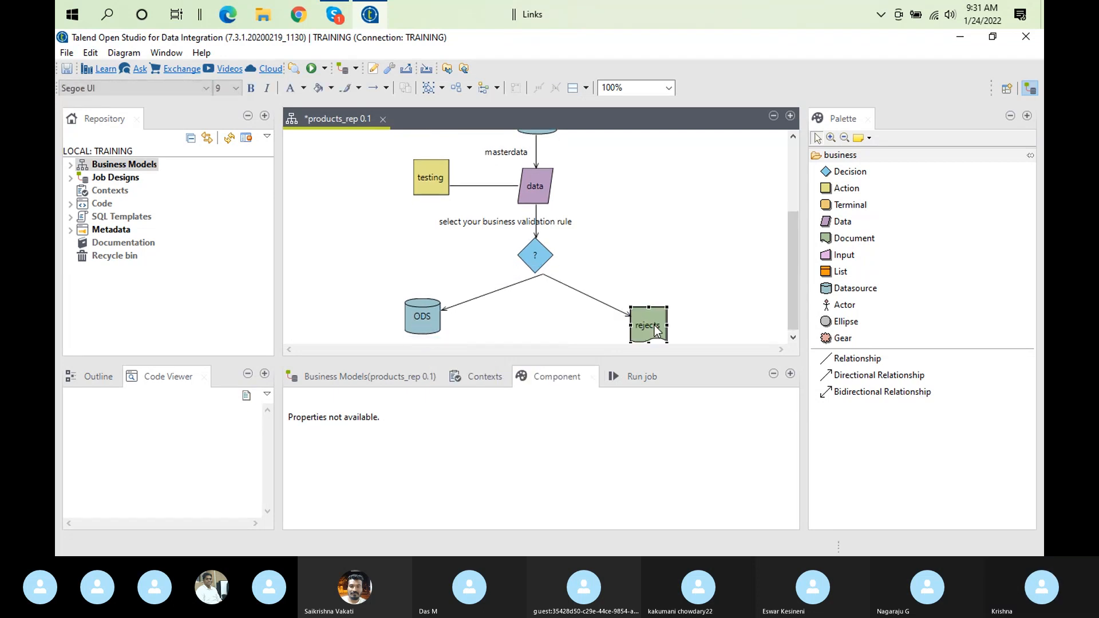
pyautogui.click(436, 318)
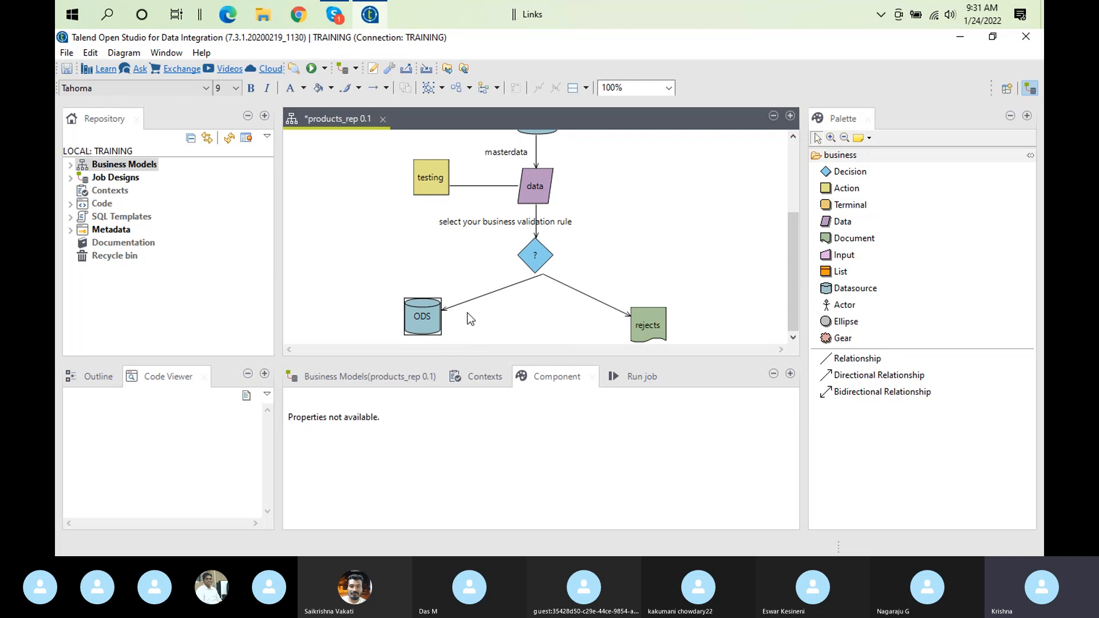
pyautogui.moveTo(449, 313); pyautogui.dragTo(517, 322)
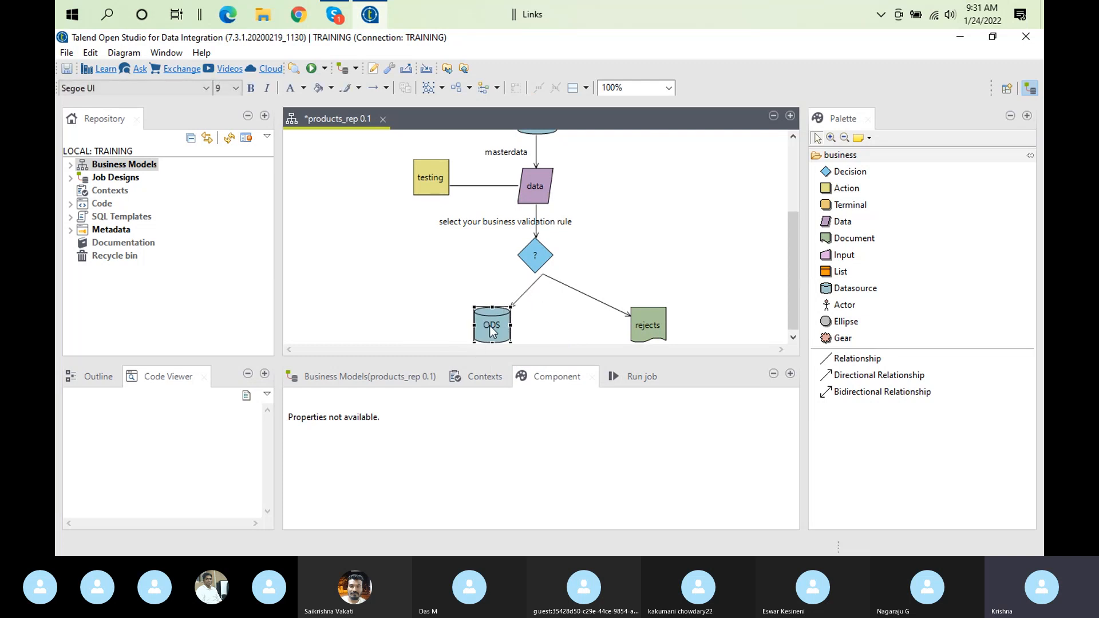
pyautogui.moveTo(544, 326)
# Maximize the products_rep editor and deselect all shapes to review the complete diagram
pyautogui.moveTo(794, 277)
pyautogui.mouseDown()
pyautogui.moveTo(799, 241)
pyautogui.moveTo(799, 273)
pyautogui.mouseUp()
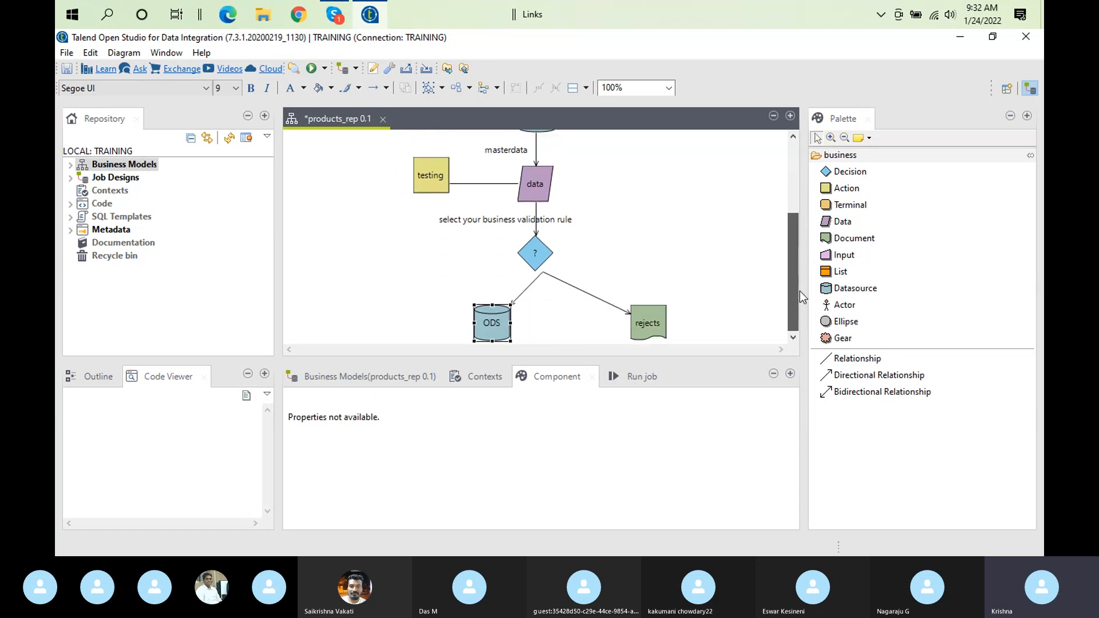
pyautogui.doubleClick(332, 121)
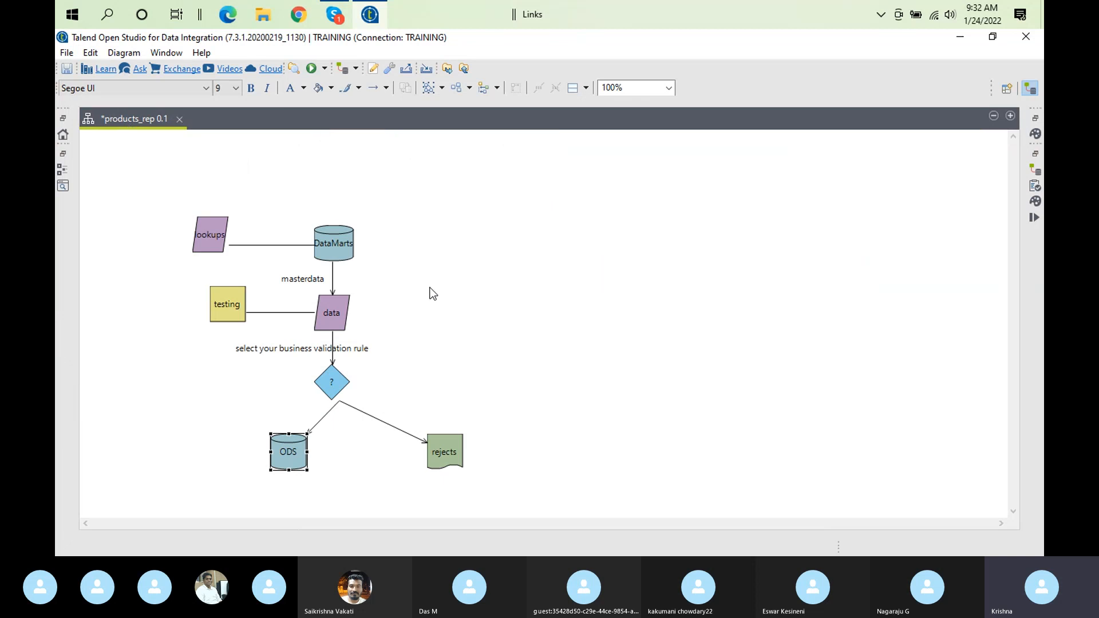
pyautogui.click(491, 348)
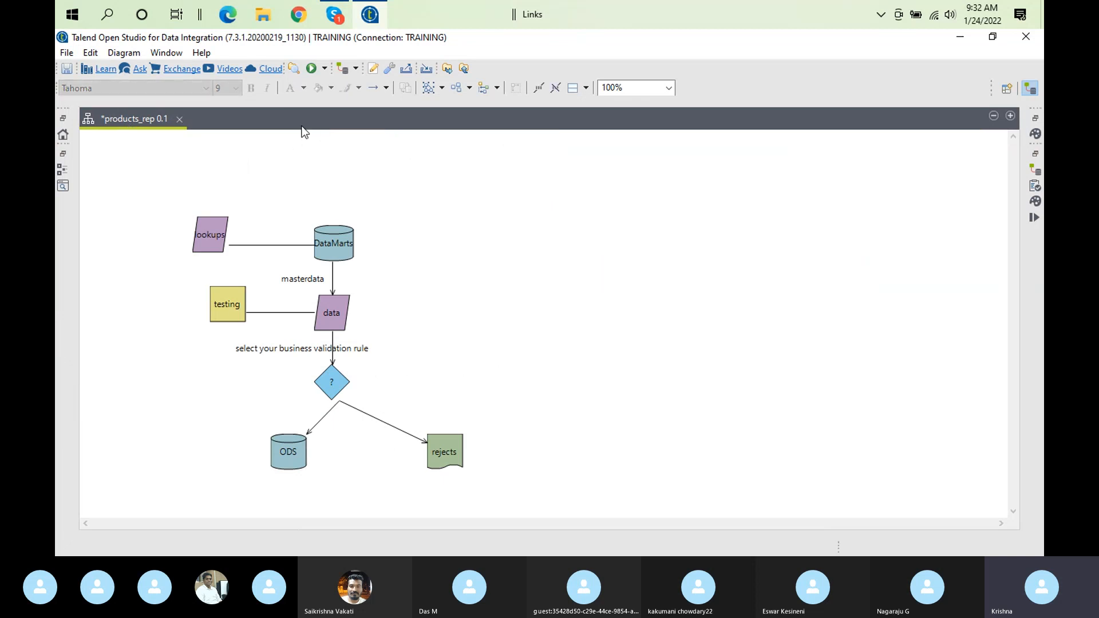
pyautogui.moveTo(474, 411)
pyautogui.moveTo(184, 311)
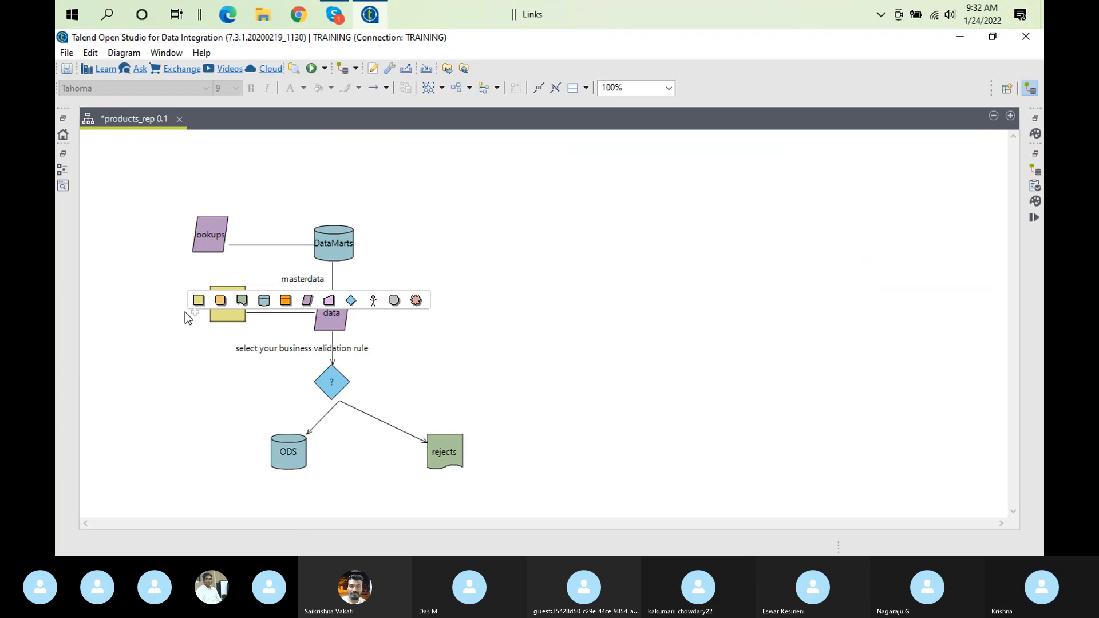
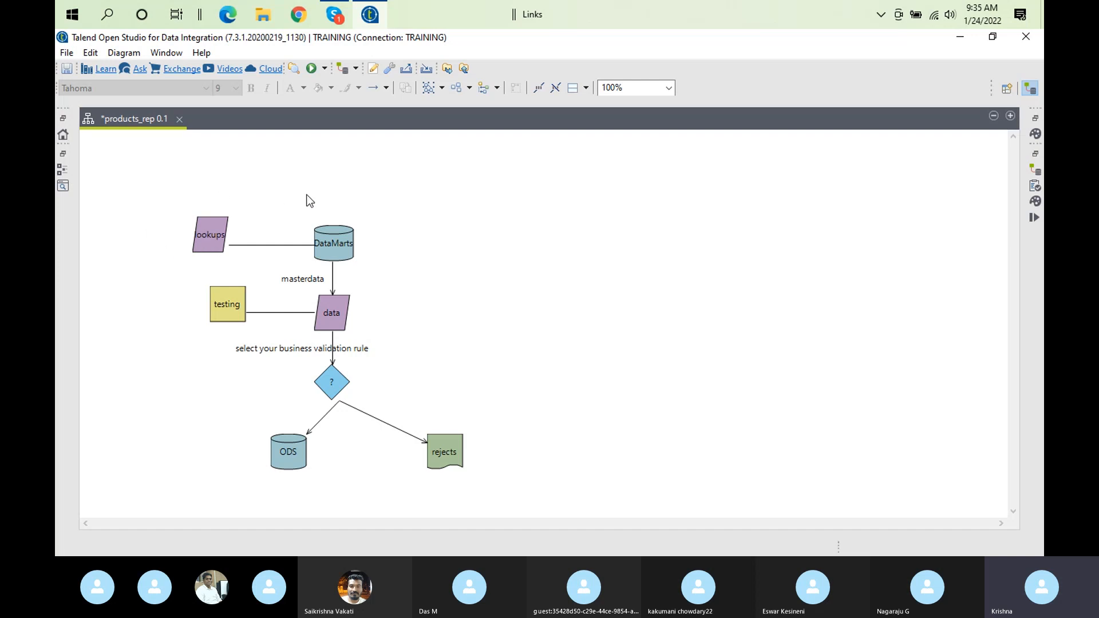
pyautogui.moveTo(223, 388)
pyautogui.moveTo(324, 459)
pyautogui.moveTo(604, 402)
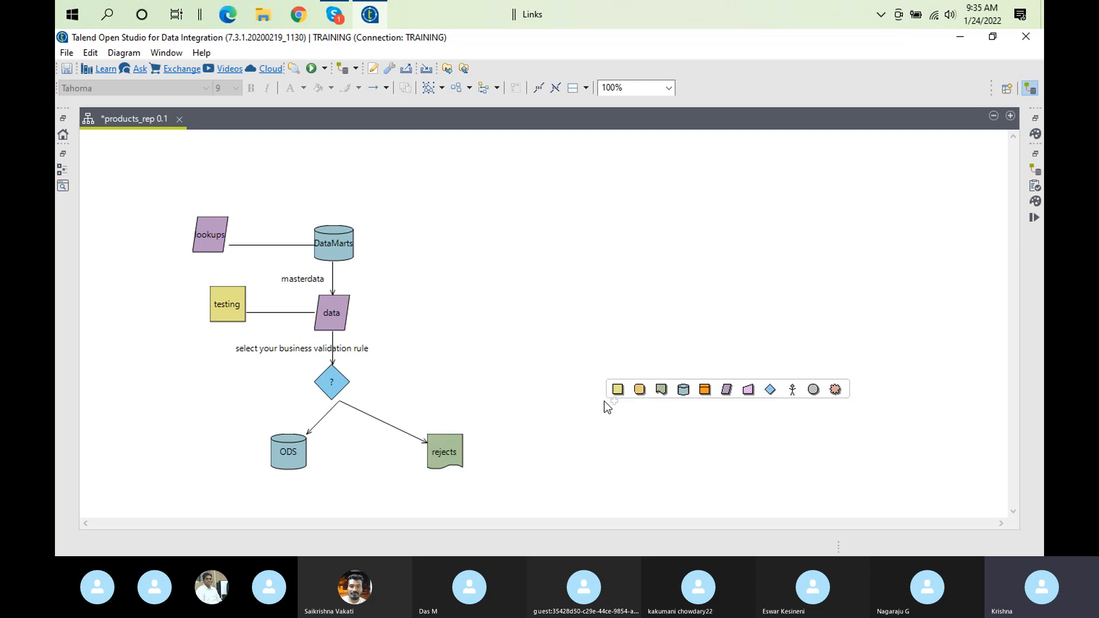
pyautogui.moveTo(358, 362)
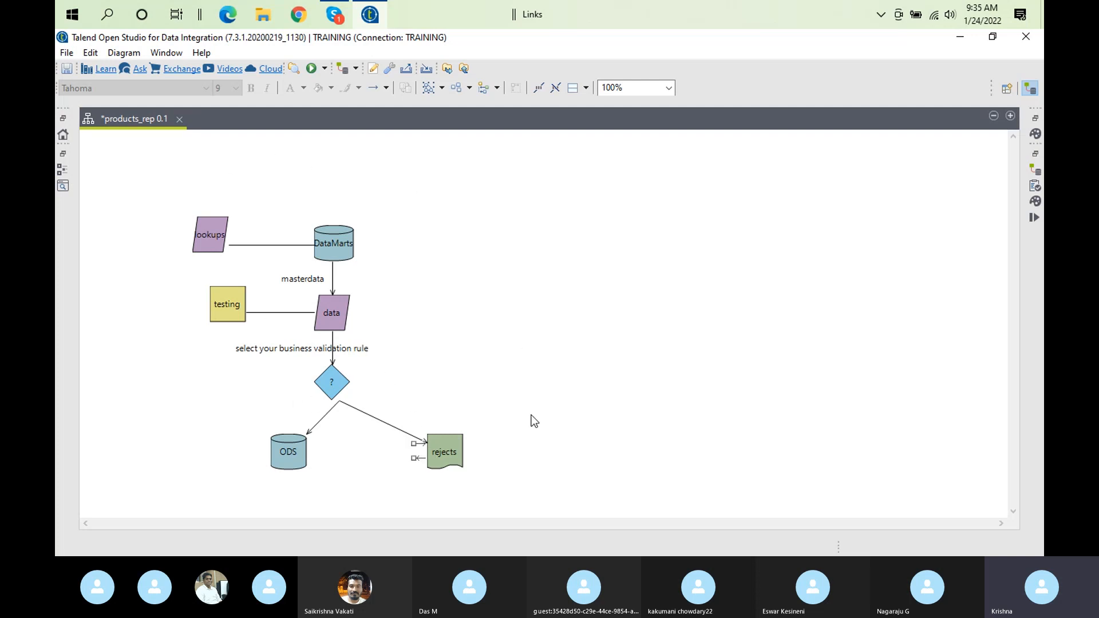
pyautogui.moveTo(466, 505)
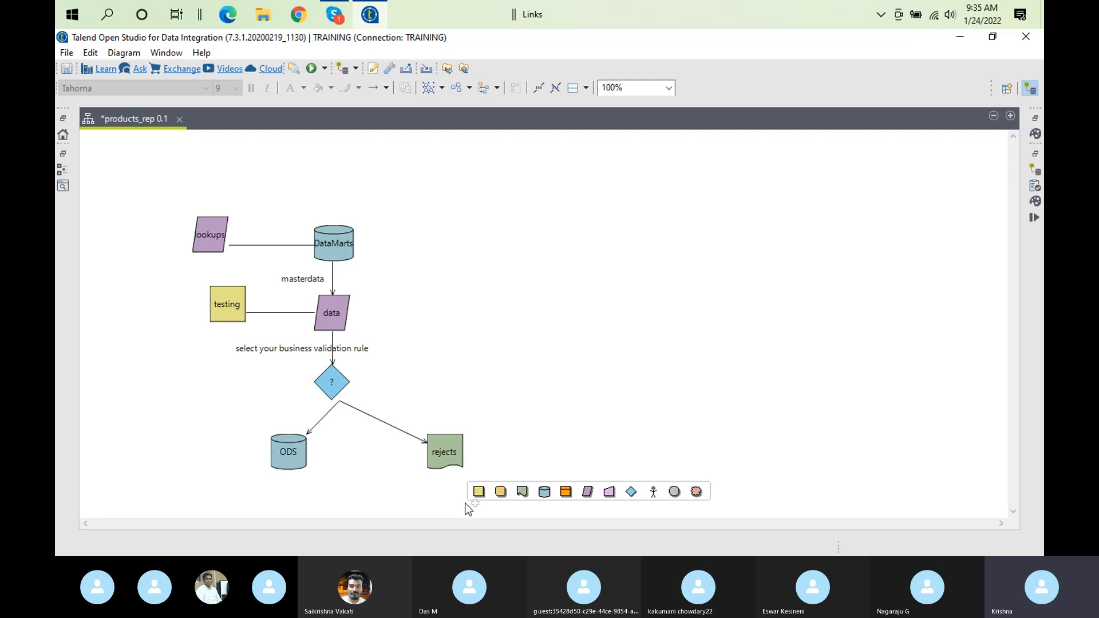
pyautogui.click(339, 256)
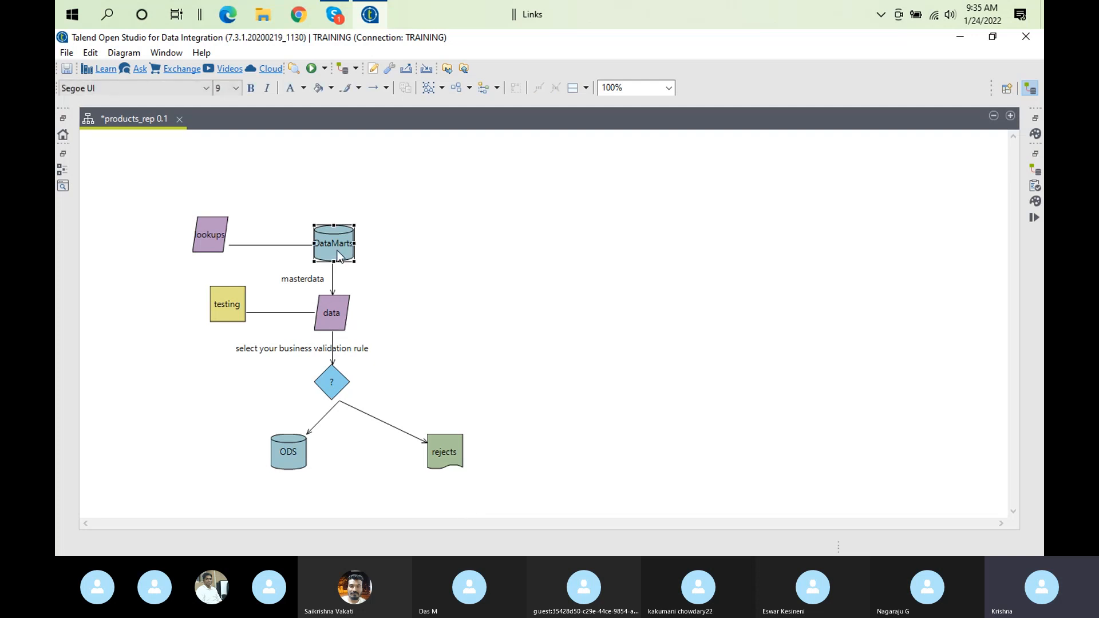
pyautogui.rightClick(339, 256)
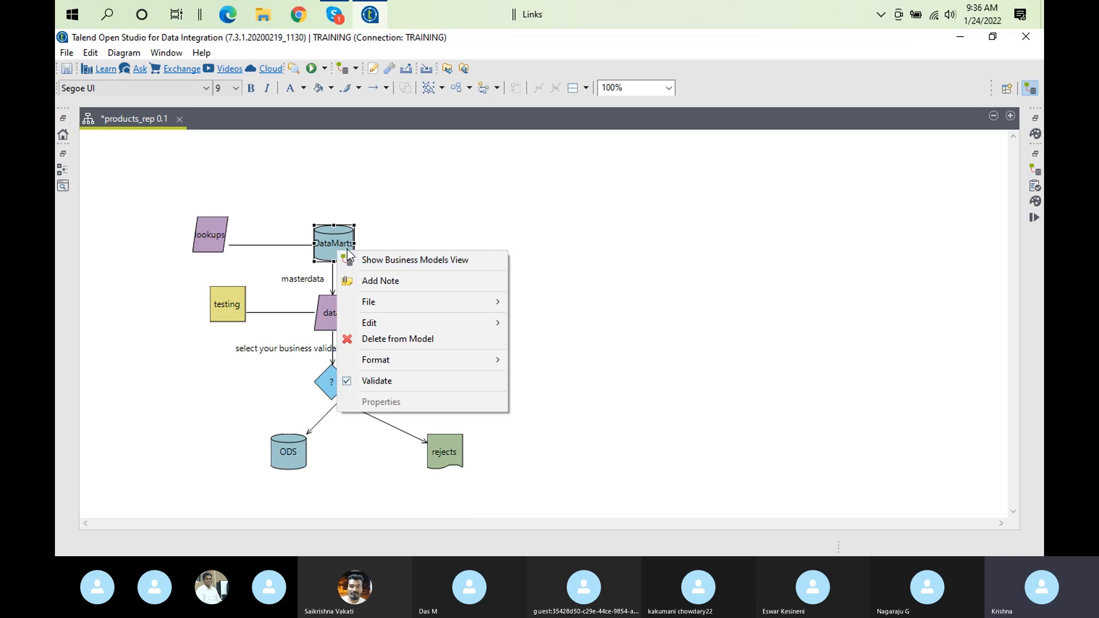
pyautogui.click(335, 245)
pyautogui.moveTo(336, 247)
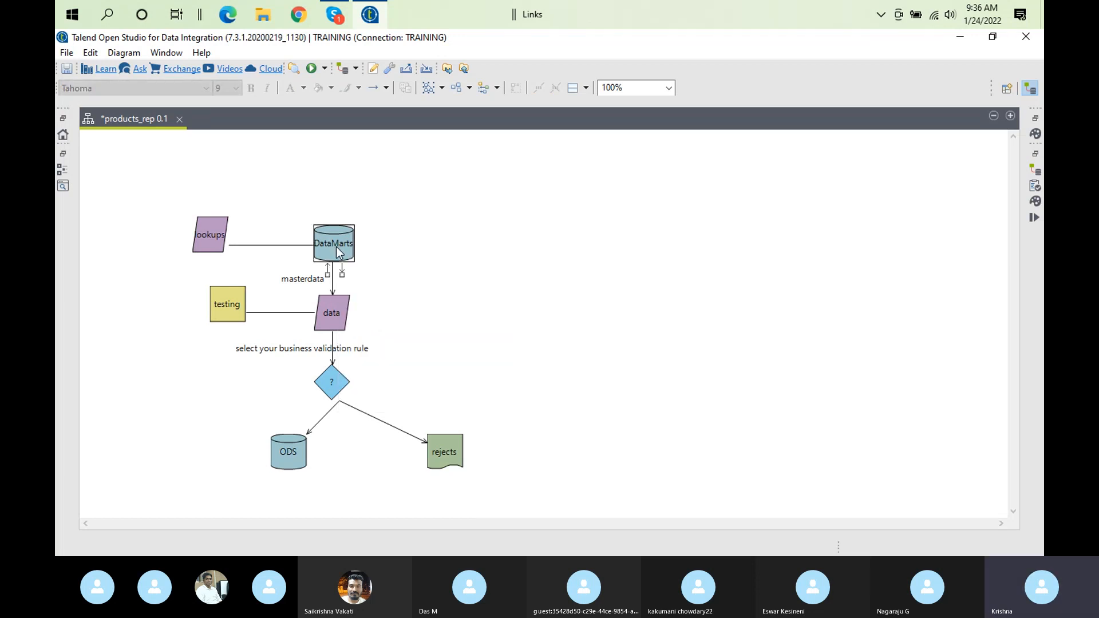
pyautogui.rightClick(336, 249)
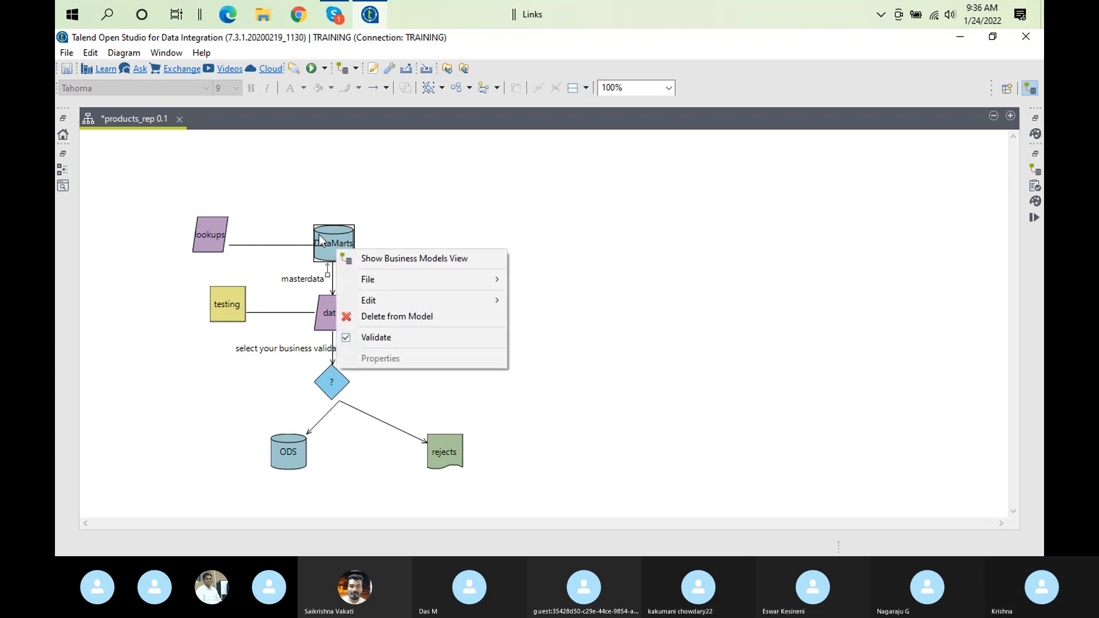
pyautogui.moveTo(395, 296)
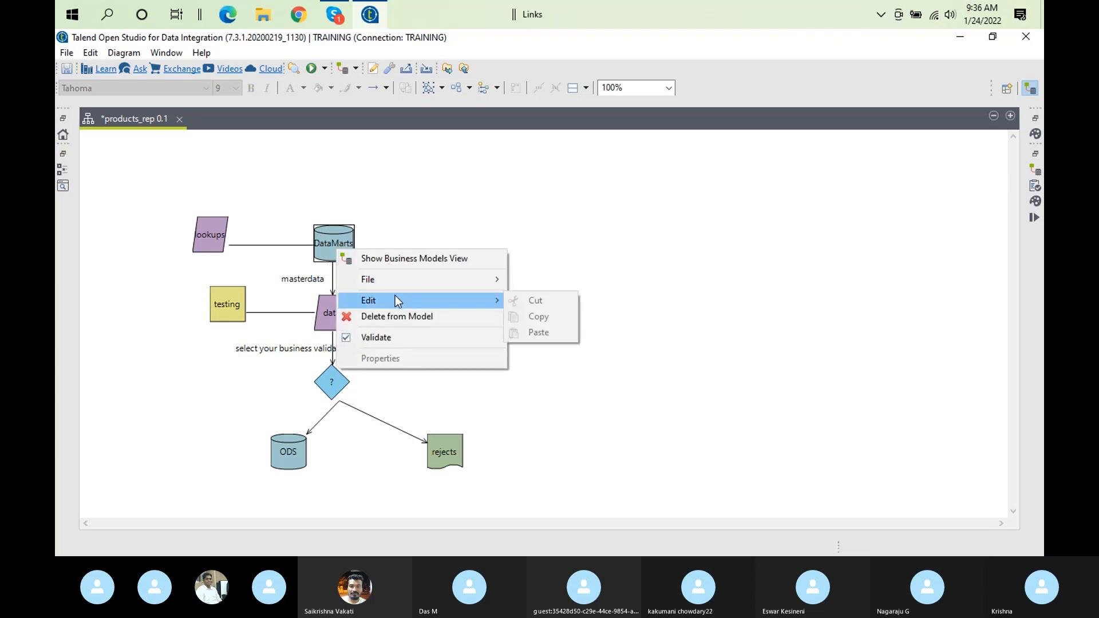
pyautogui.click(334, 243)
pyautogui.moveTo(332, 239)
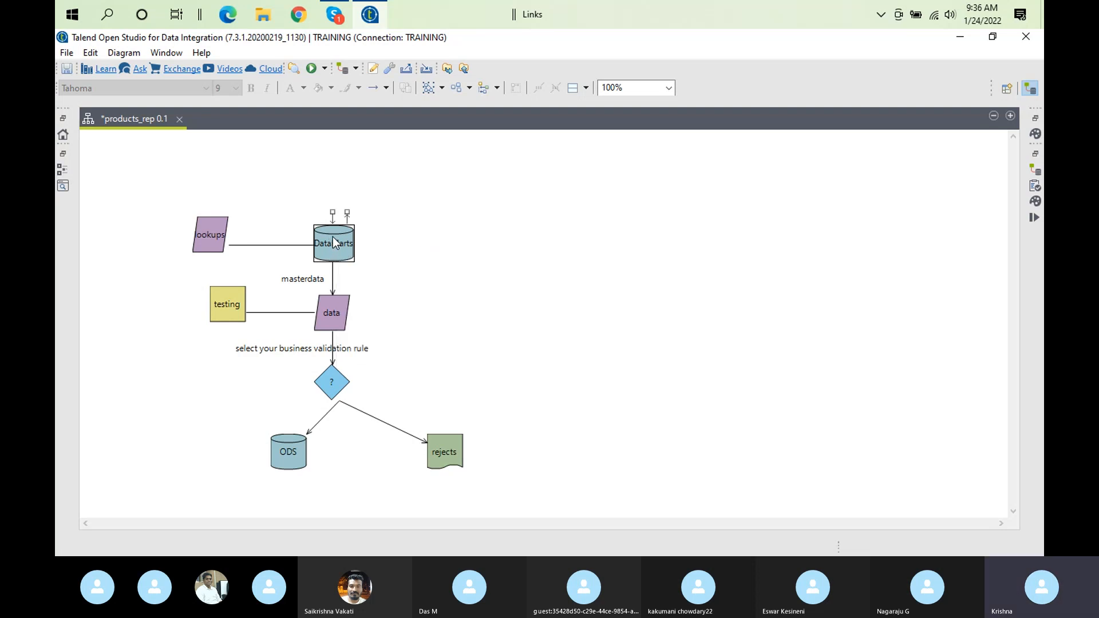
# Rename the DataMarts datasource to "DataMarts -sales"
pyautogui.click(328, 239)
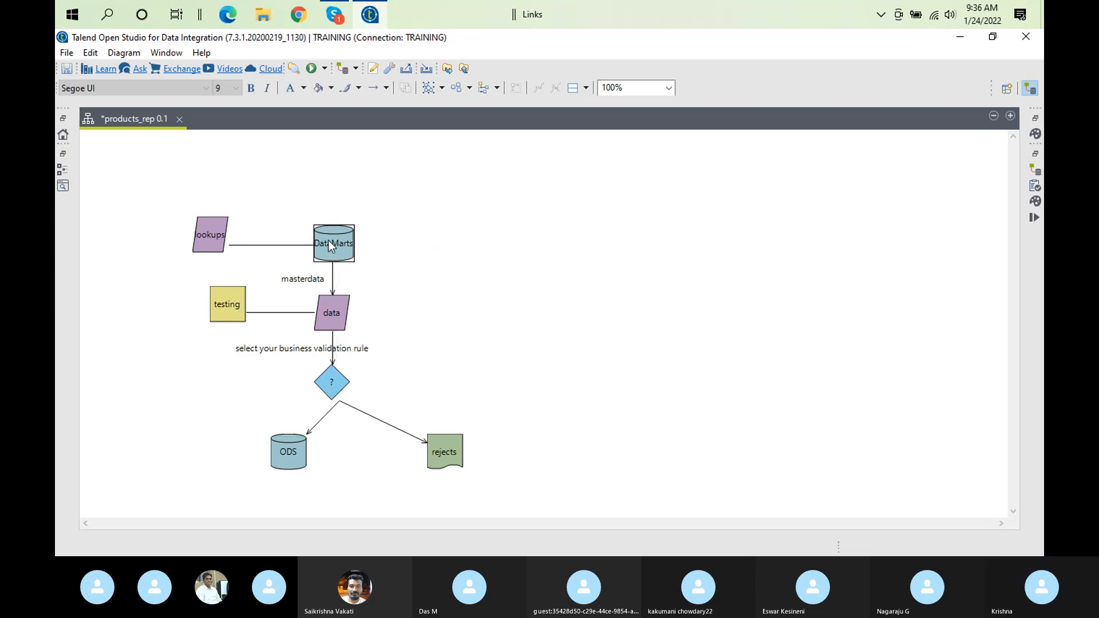
pyautogui.click(328, 239)
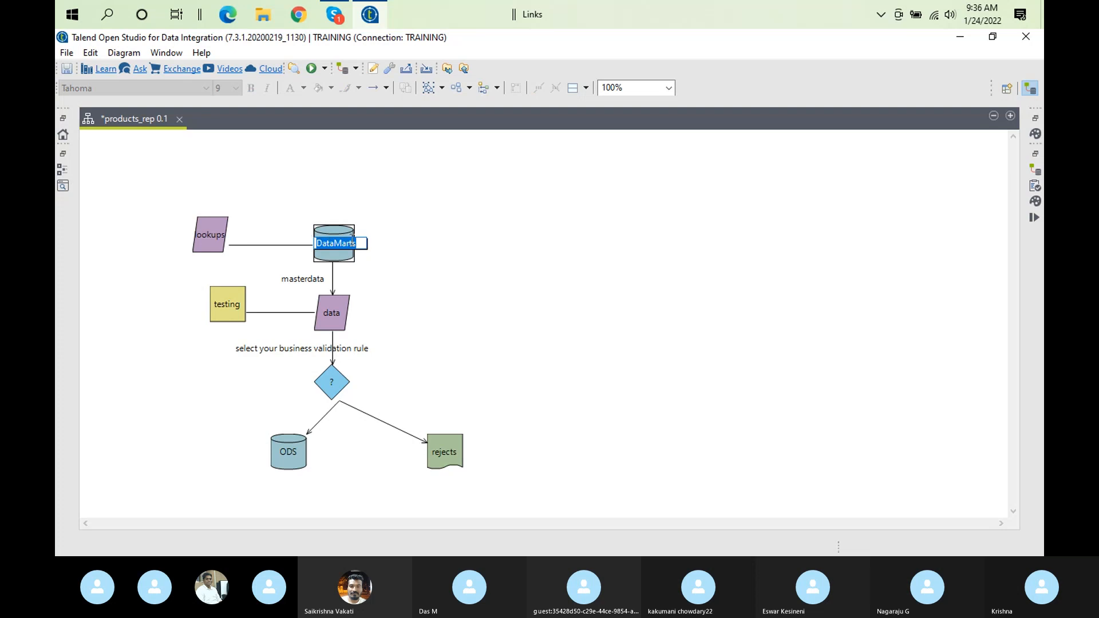
pyautogui.click(360, 243)
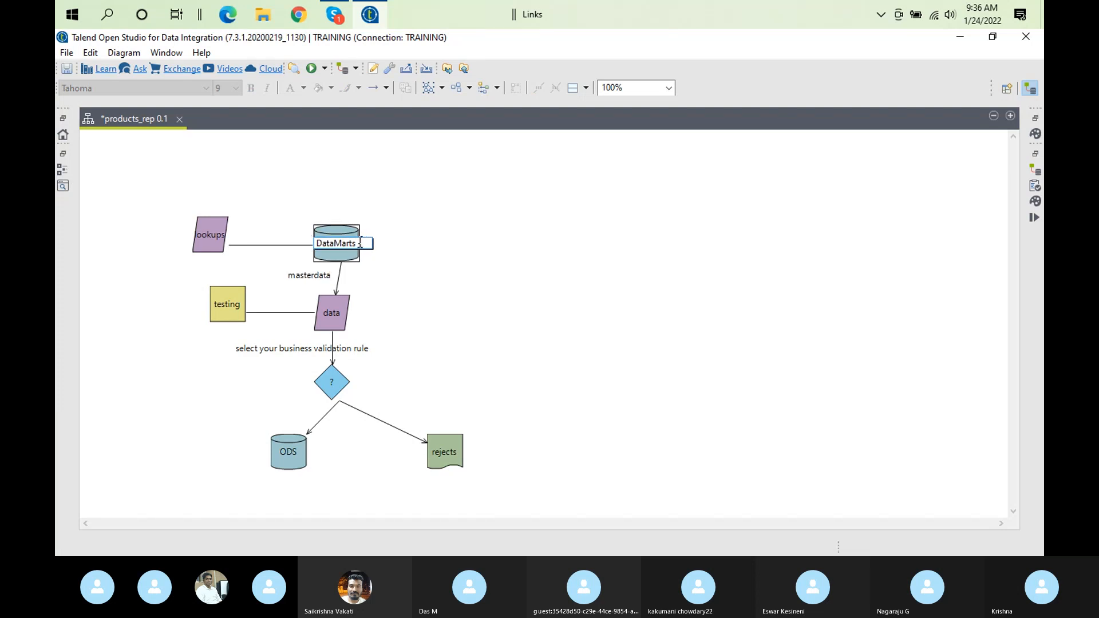
pyautogui.write('use')
pyautogui.write('l')
pyautogui.write('es')
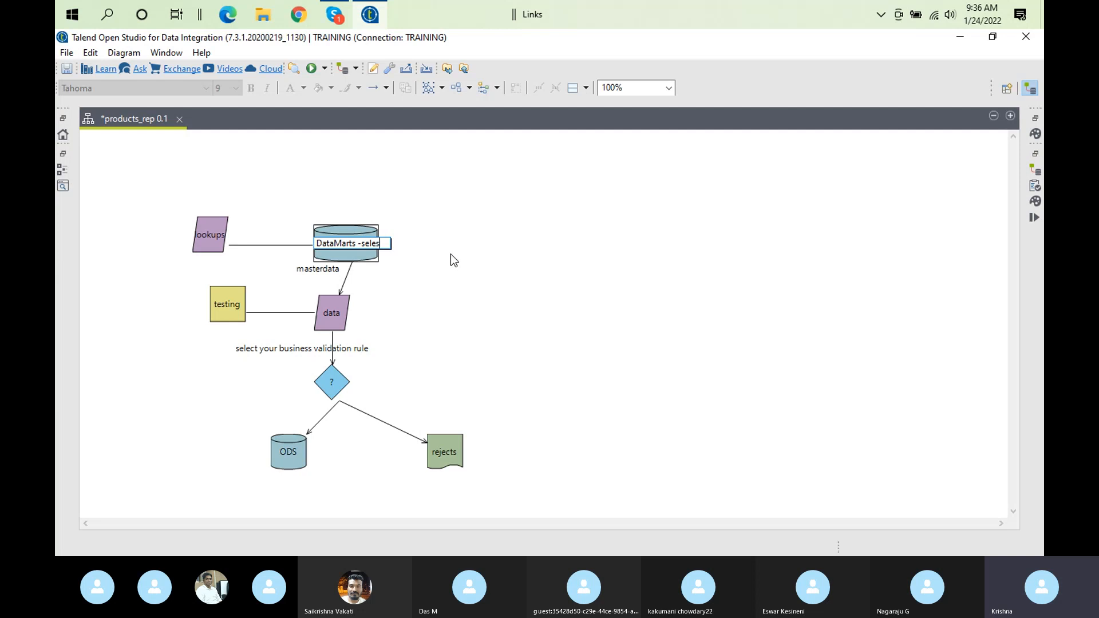
pyautogui.moveTo(452, 256)
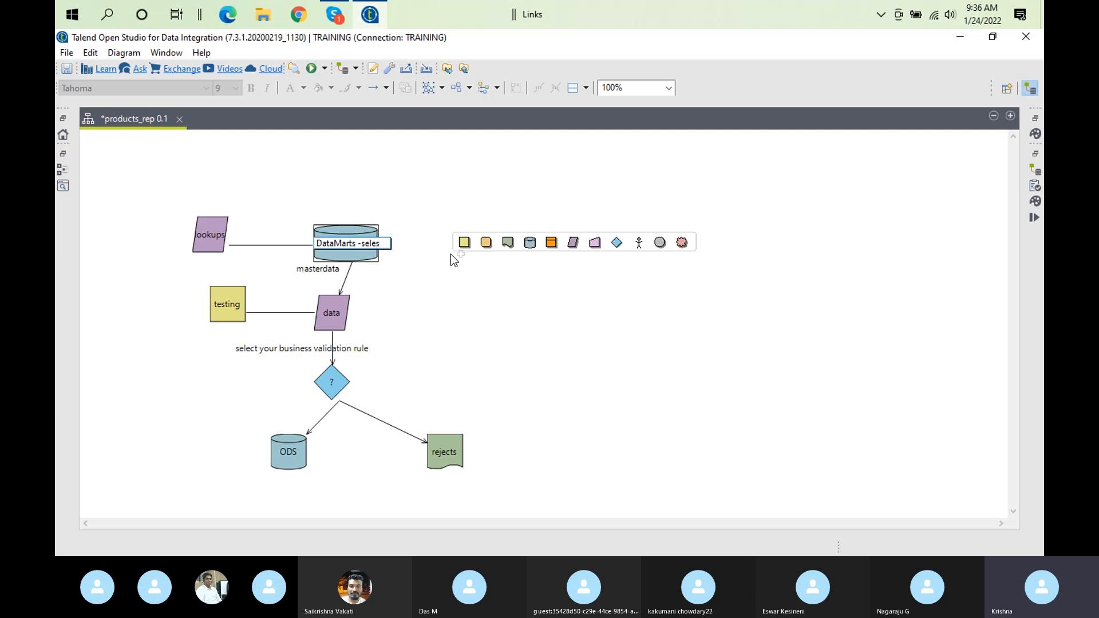
pyautogui.write('a')
pyautogui.press('BackSpace')
pyautogui.press('BackSpace')
pyautogui.write('a')
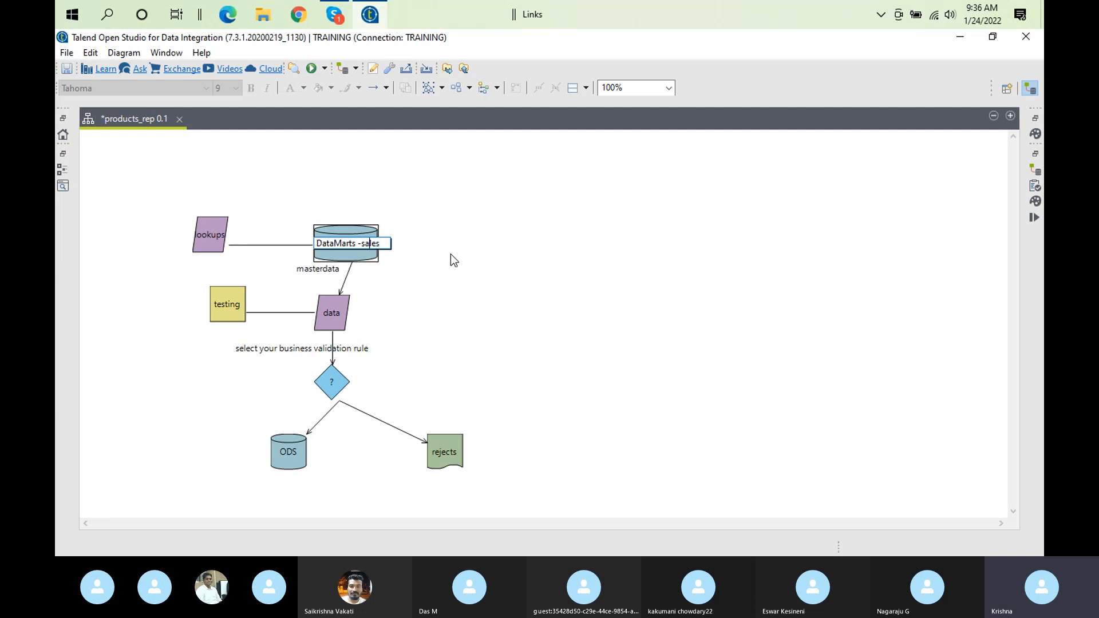
pyautogui.click(472, 266)
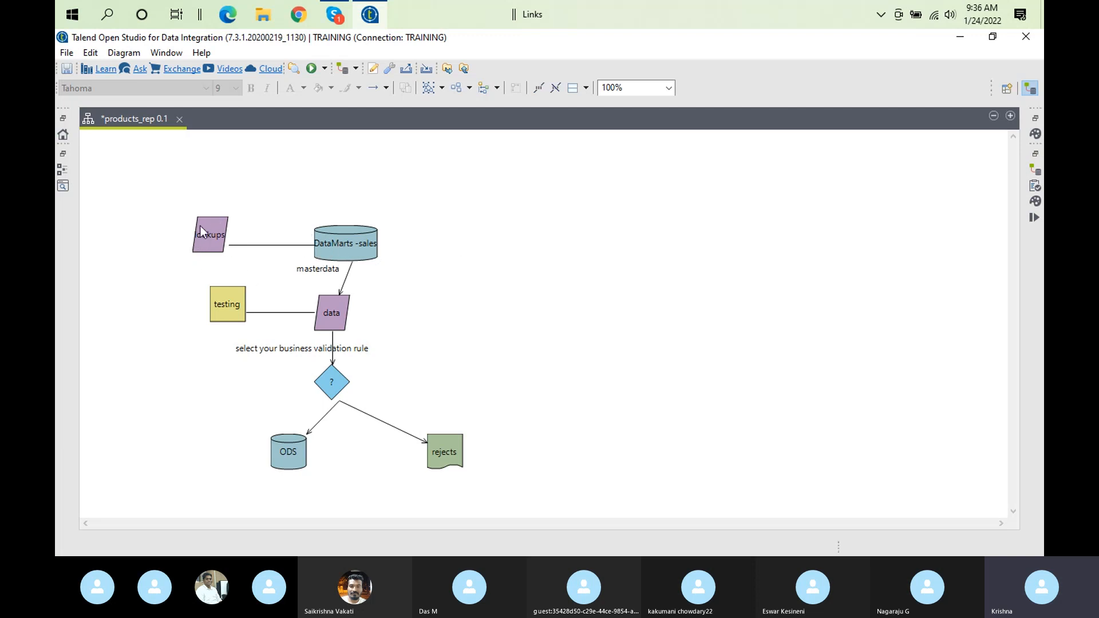
# Move the DataMarts -sales datasource slightly up and left, level with lookups and directly above the data shape, and deselect it
pyautogui.moveTo(216, 235)
pyautogui.moveTo(391, 254)
pyautogui.moveTo(307, 366)
pyautogui.moveTo(343, 348)
pyautogui.click(355, 236)
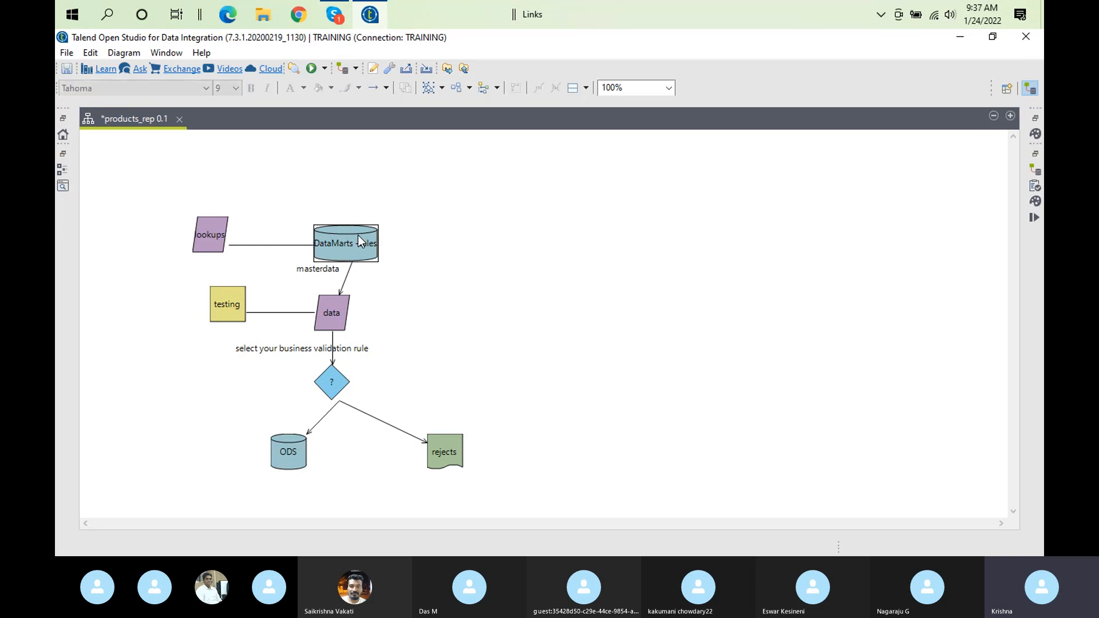
pyautogui.moveTo(345, 236); pyautogui.dragTo(329, 227)
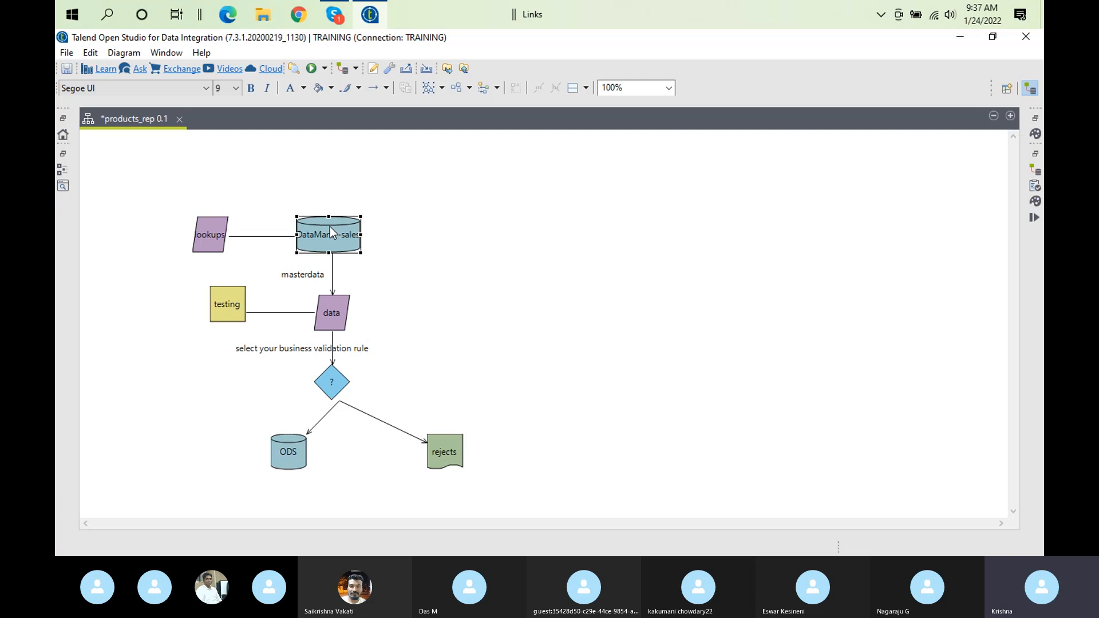
pyautogui.moveTo(332, 232)
pyautogui.click(445, 213)
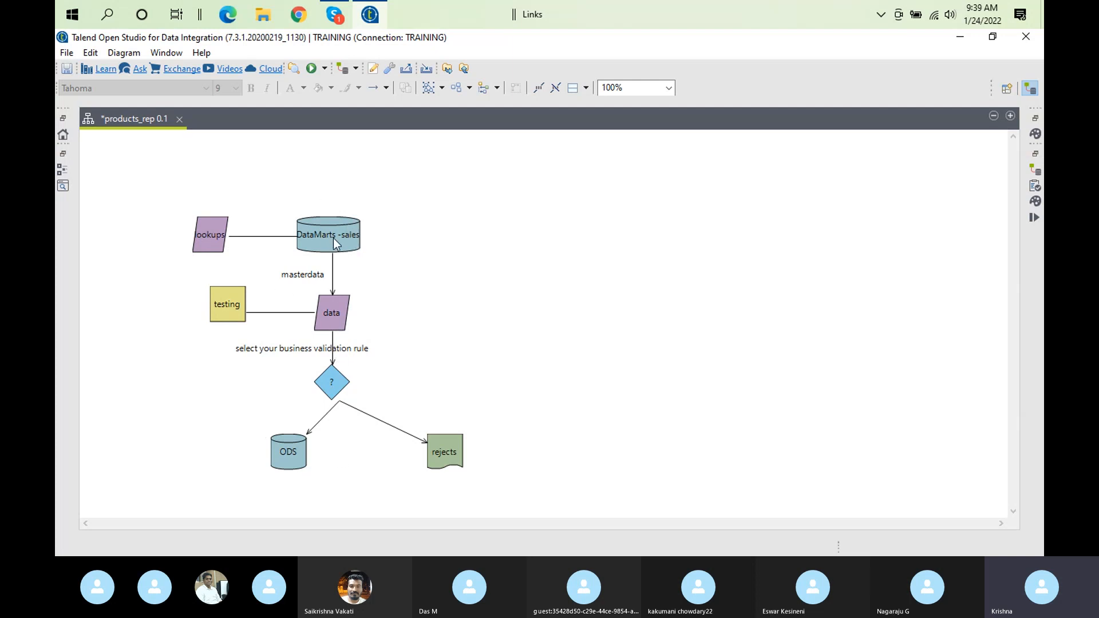
# Walk through the testing, lookups, DataMarts -sales, data and rejects shapes to review the flow and the options offered for rejects
pyautogui.click(232, 312)
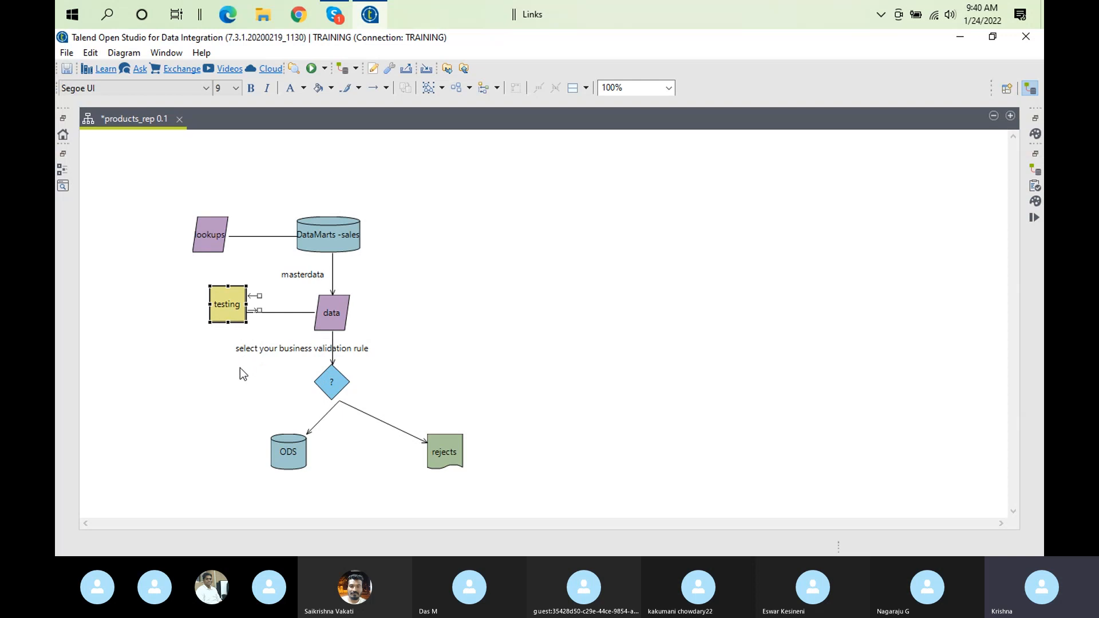
pyautogui.click(217, 229)
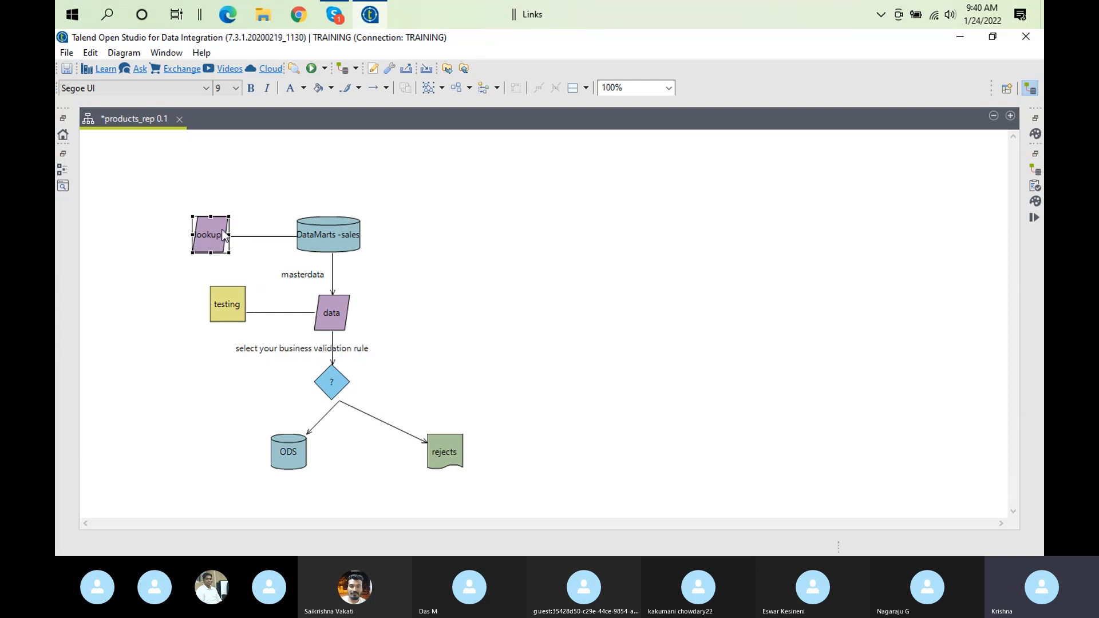
pyautogui.click(327, 239)
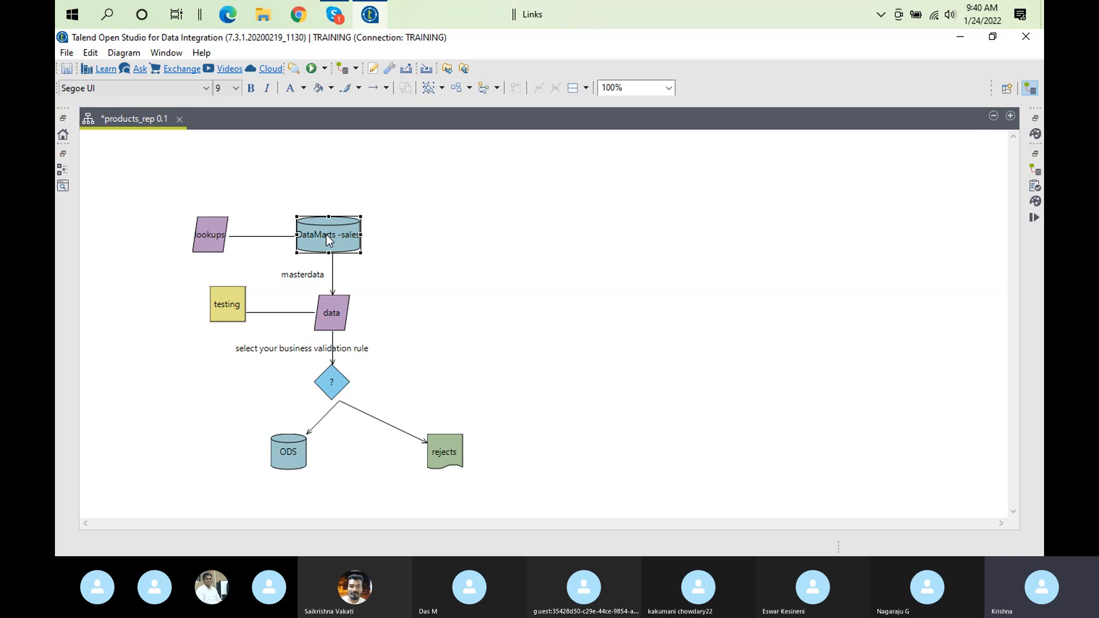
pyautogui.click(339, 321)
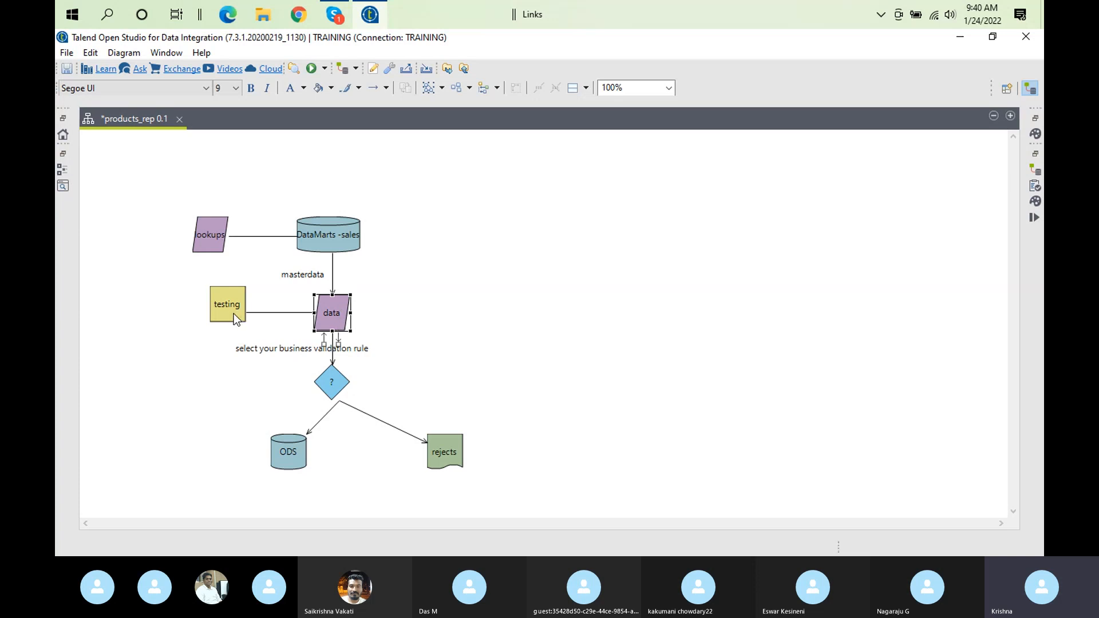
pyautogui.moveTo(204, 309)
pyautogui.moveTo(311, 358)
pyautogui.click(447, 453)
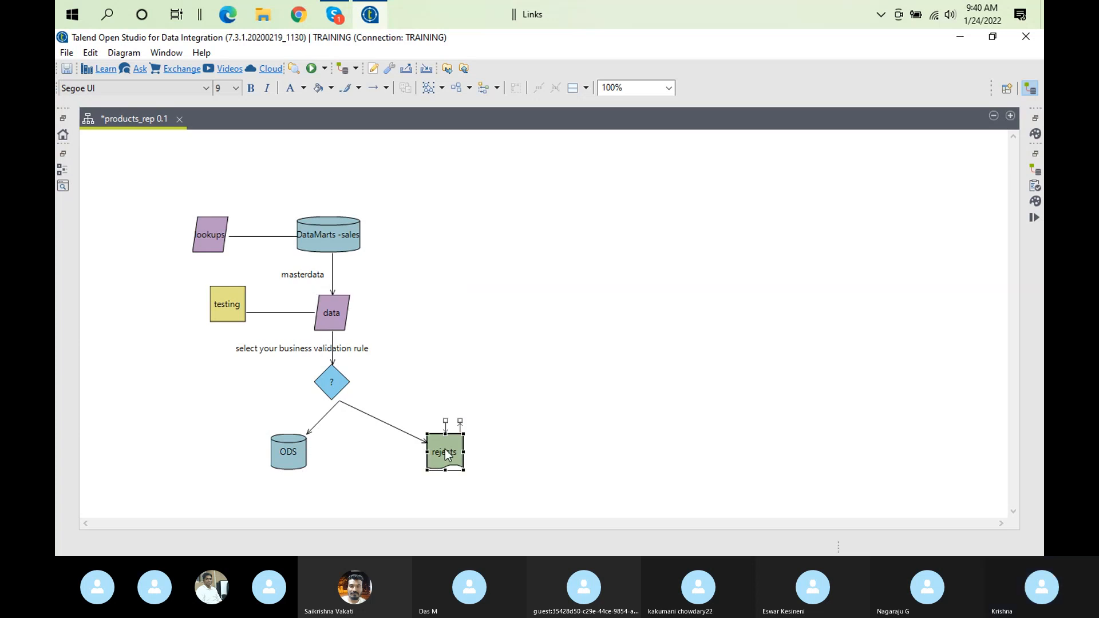
pyautogui.rightClick(447, 454)
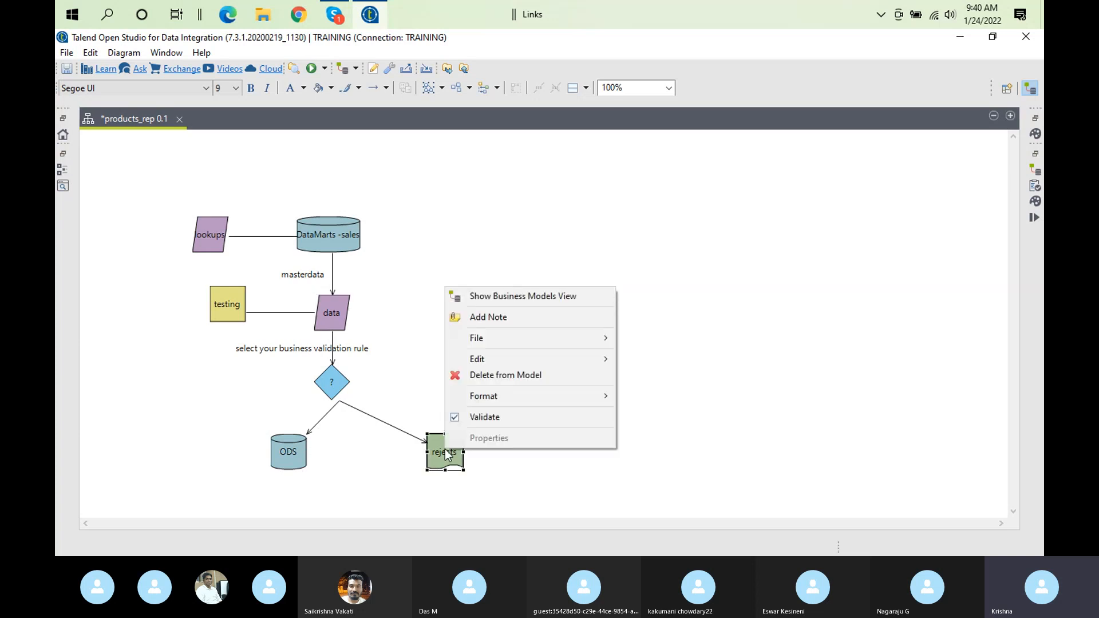
pyautogui.click(445, 450)
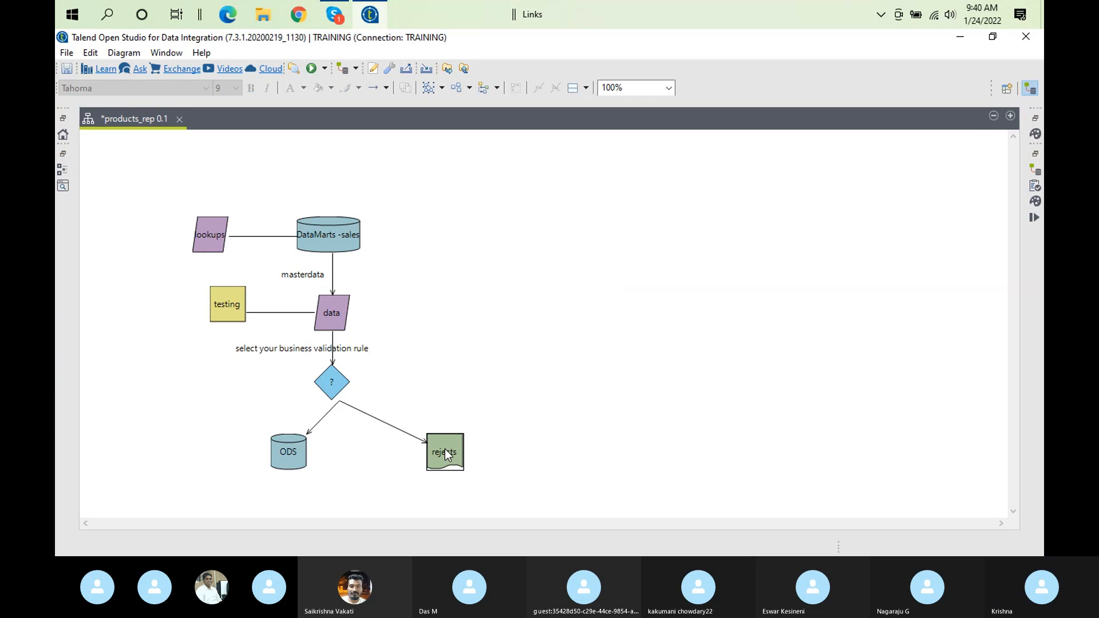
# Restore the editor from its maximized state and check the Component properties for the data, rejects and ODS shapes
pyautogui.doubleClick(125, 118)
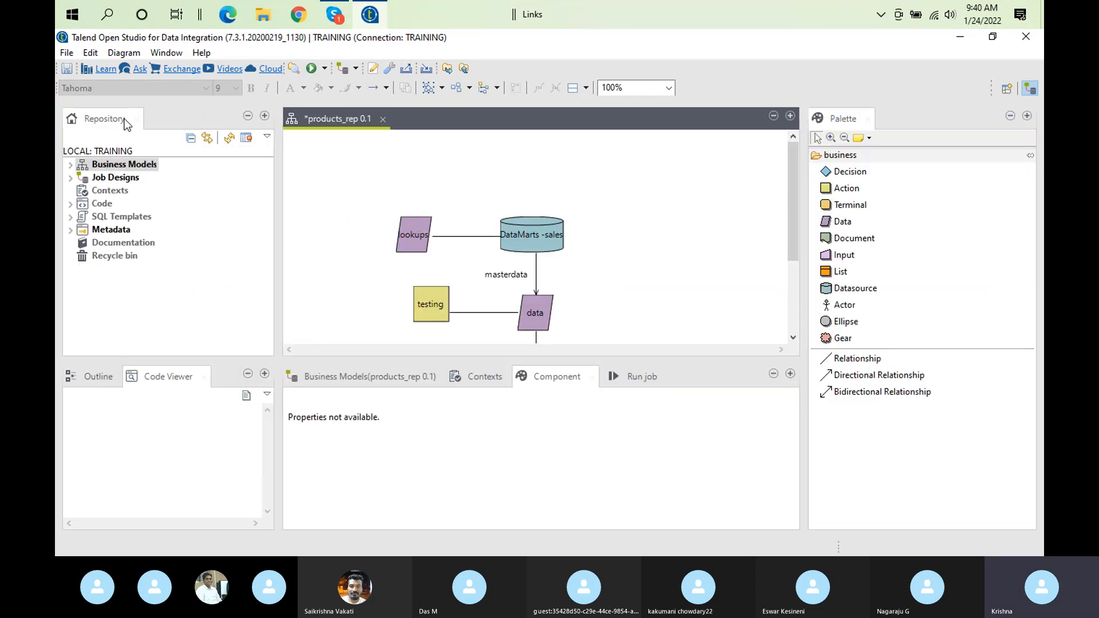
pyautogui.click(533, 318)
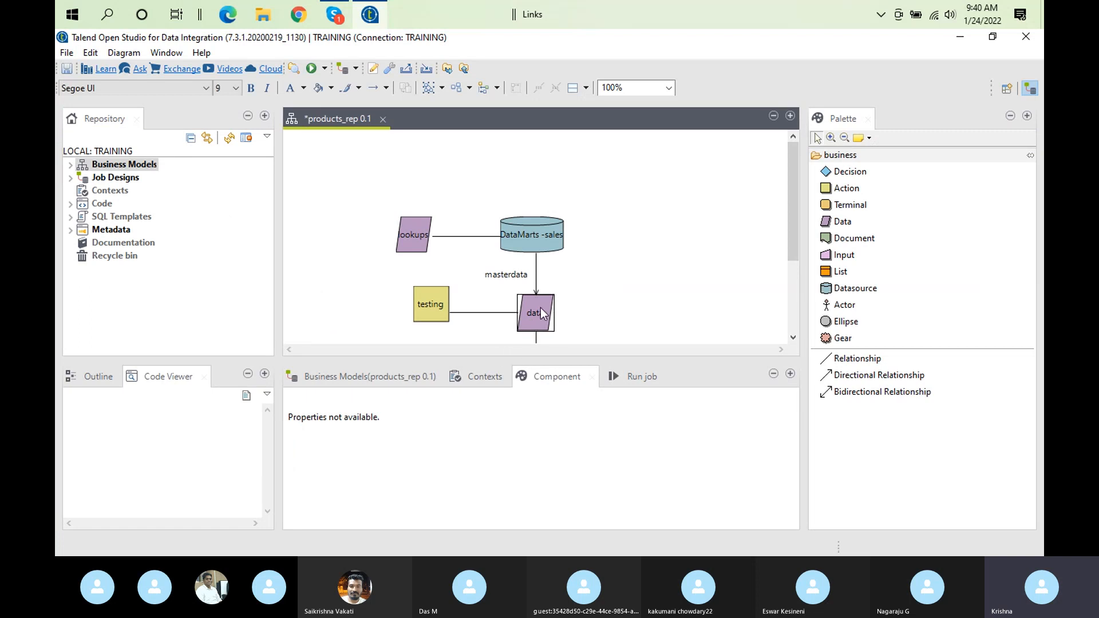
pyautogui.click(540, 307)
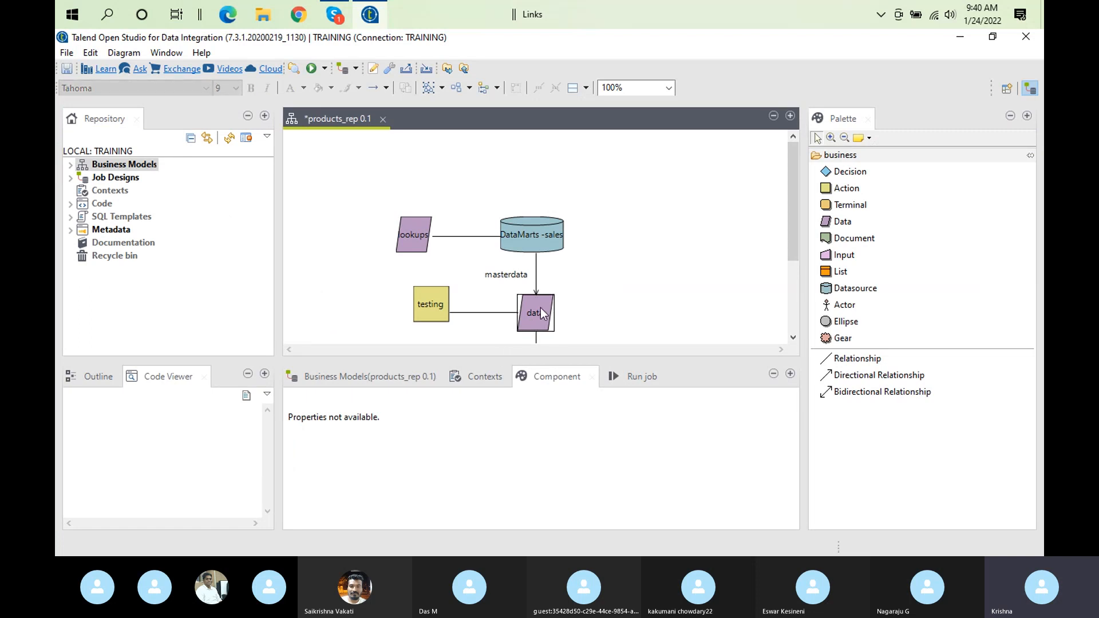
pyautogui.click(792, 310)
pyautogui.click(641, 308)
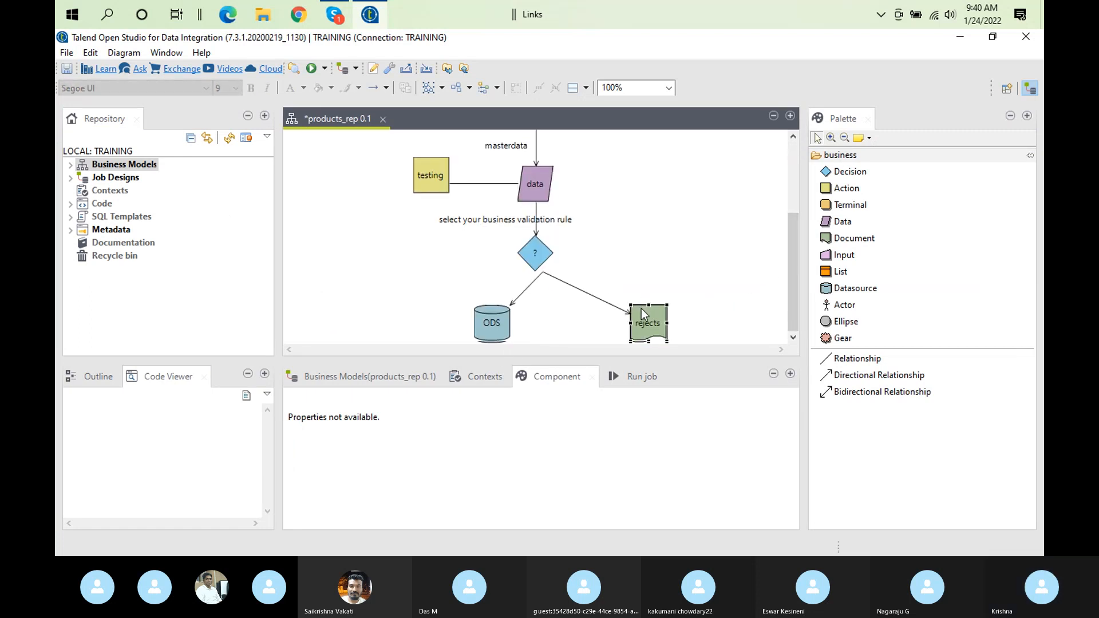
pyautogui.click(640, 313)
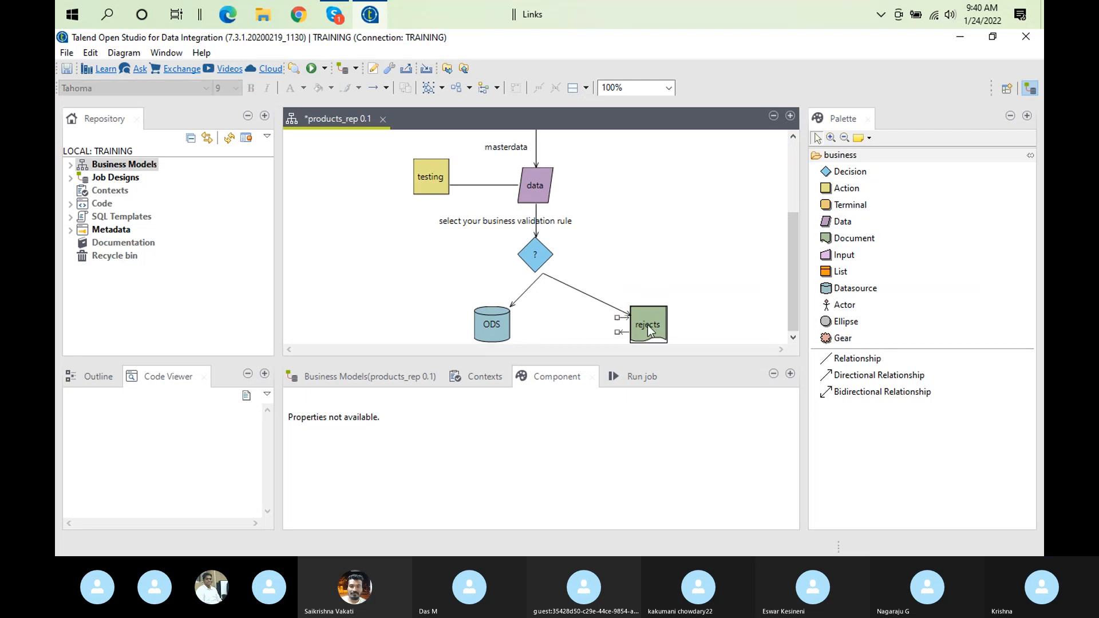
pyautogui.click(517, 312)
pyautogui.click(553, 383)
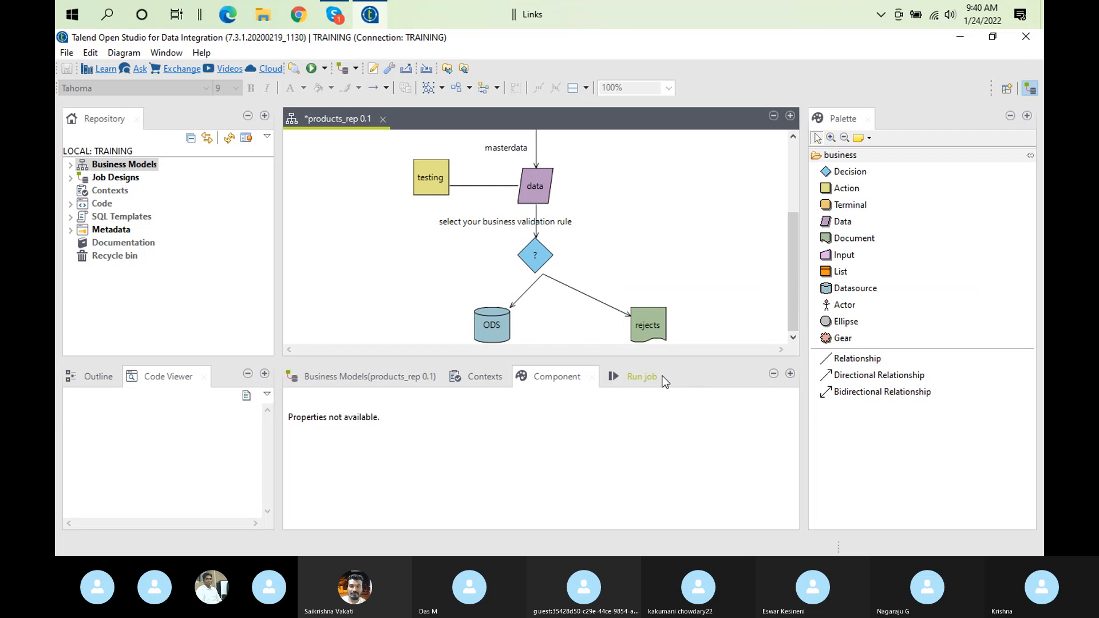
pyautogui.click(663, 380)
pyautogui.click(649, 340)
pyautogui.click(560, 380)
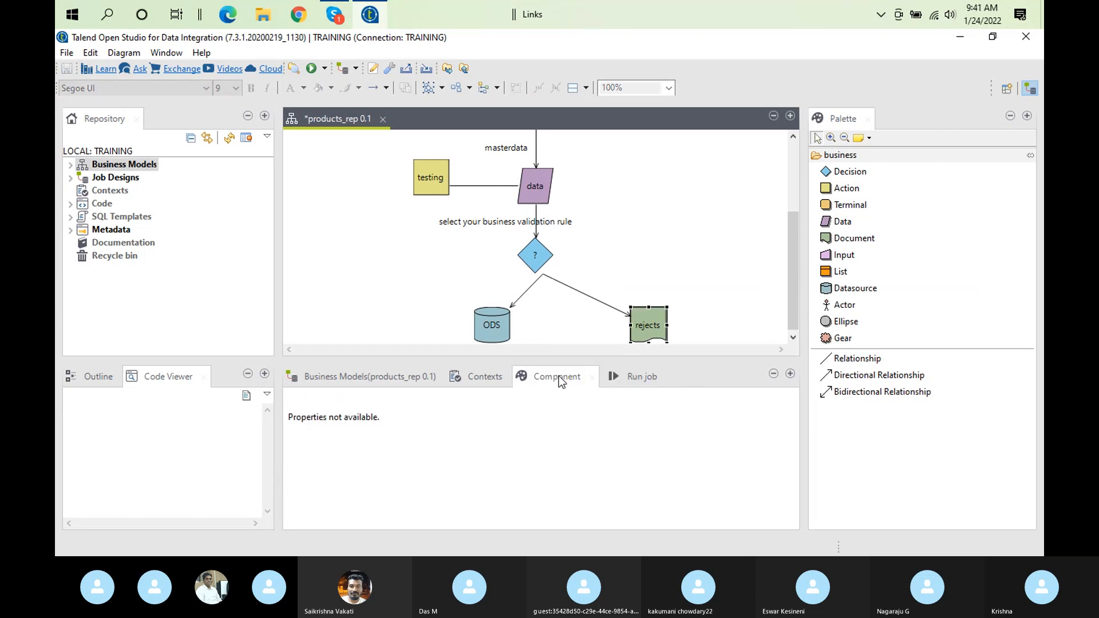
pyautogui.click(490, 324)
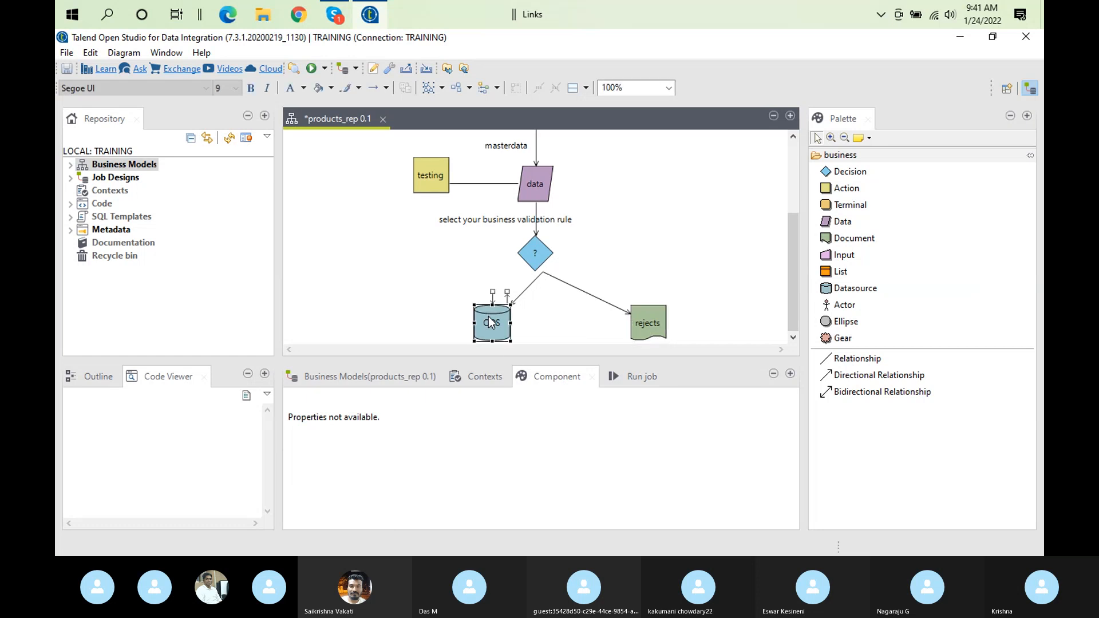
pyautogui.click(491, 323)
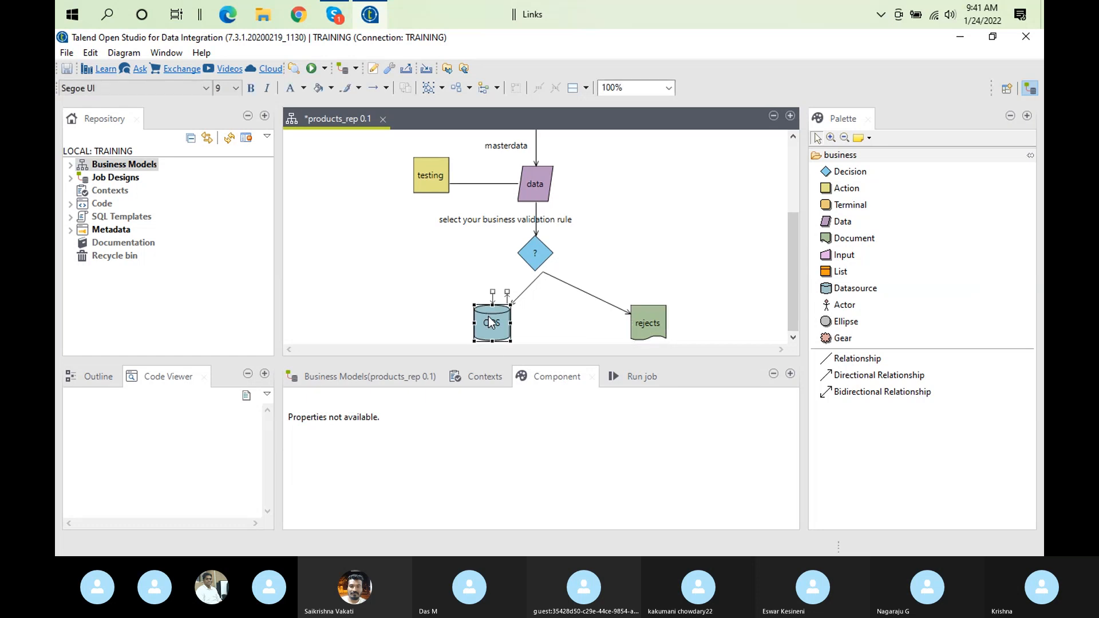
# Fill the rejects document shape with bright red from the basic colors of the extended color palette
pyautogui.click(659, 325)
pyautogui.rightClick(659, 327)
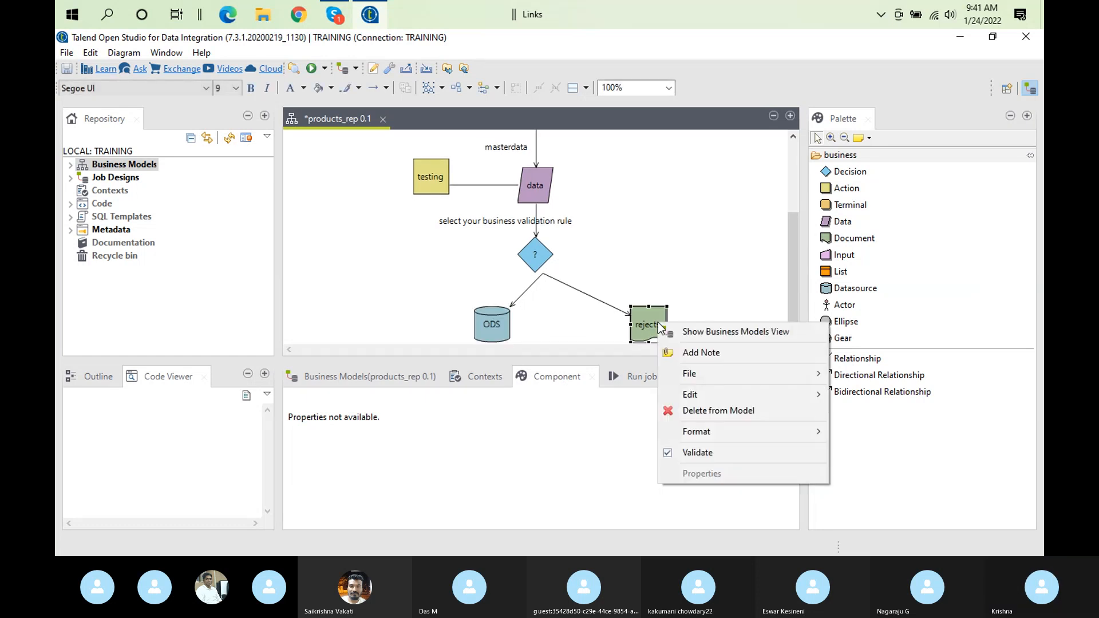
pyautogui.moveTo(712, 434)
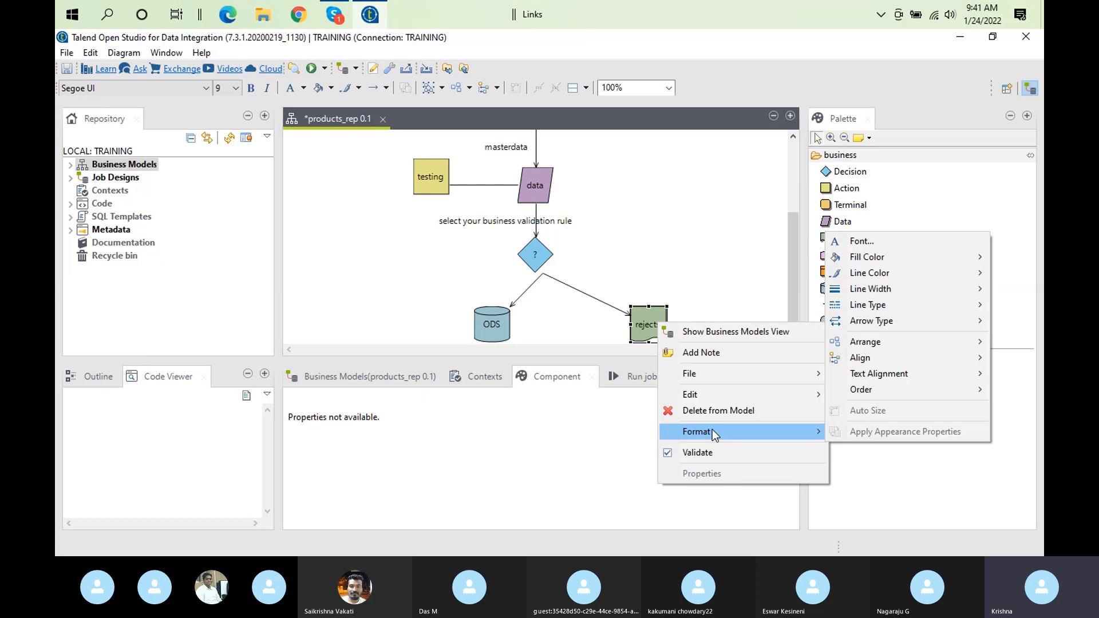
pyautogui.moveTo(928, 262)
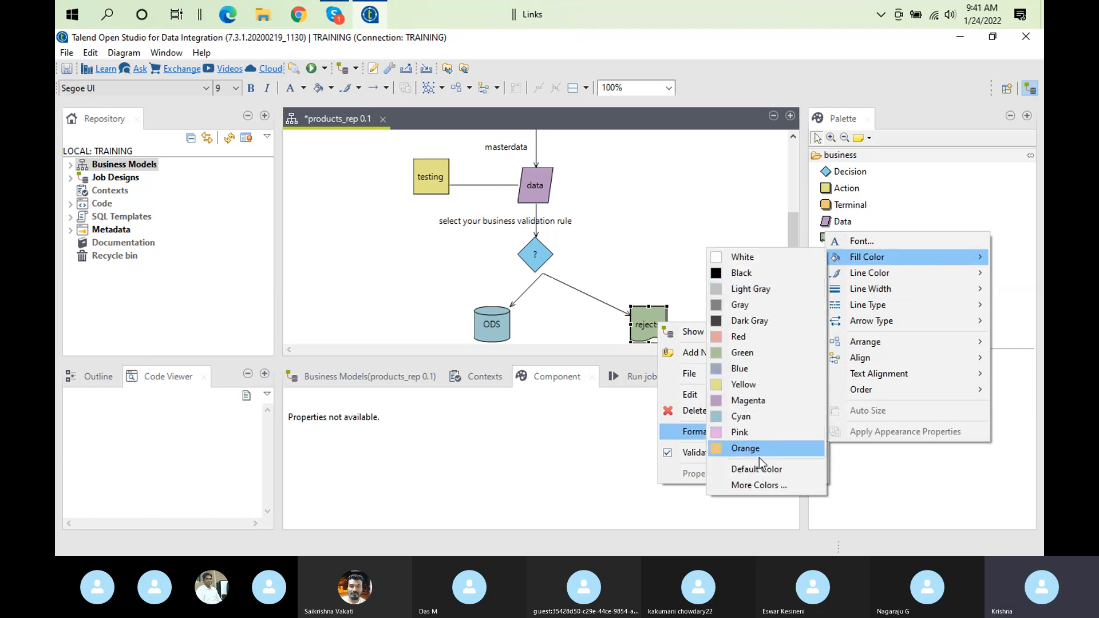
pyautogui.click(781, 486)
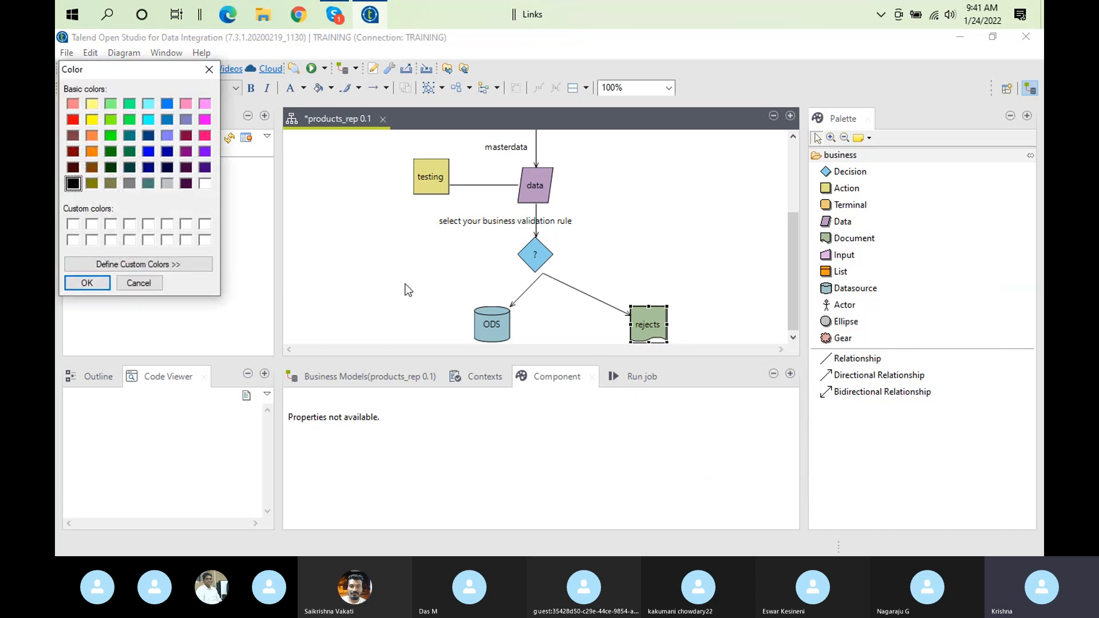
pyautogui.click(72, 119)
pyautogui.click(87, 283)
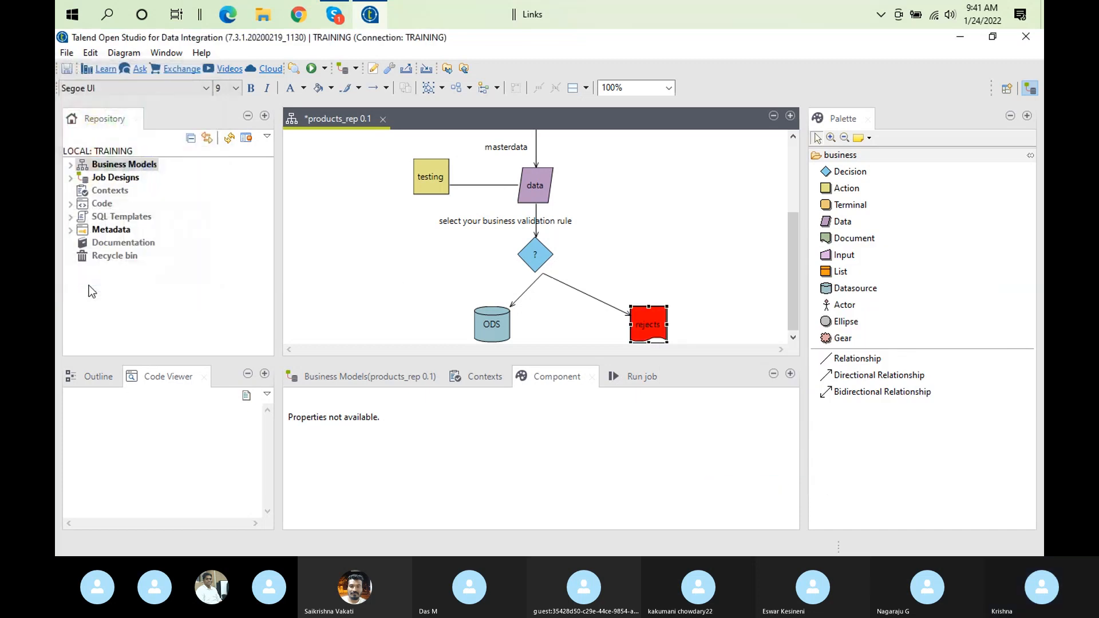
# Set the line color of the ODS datasource shape to Red
pyautogui.click(486, 322)
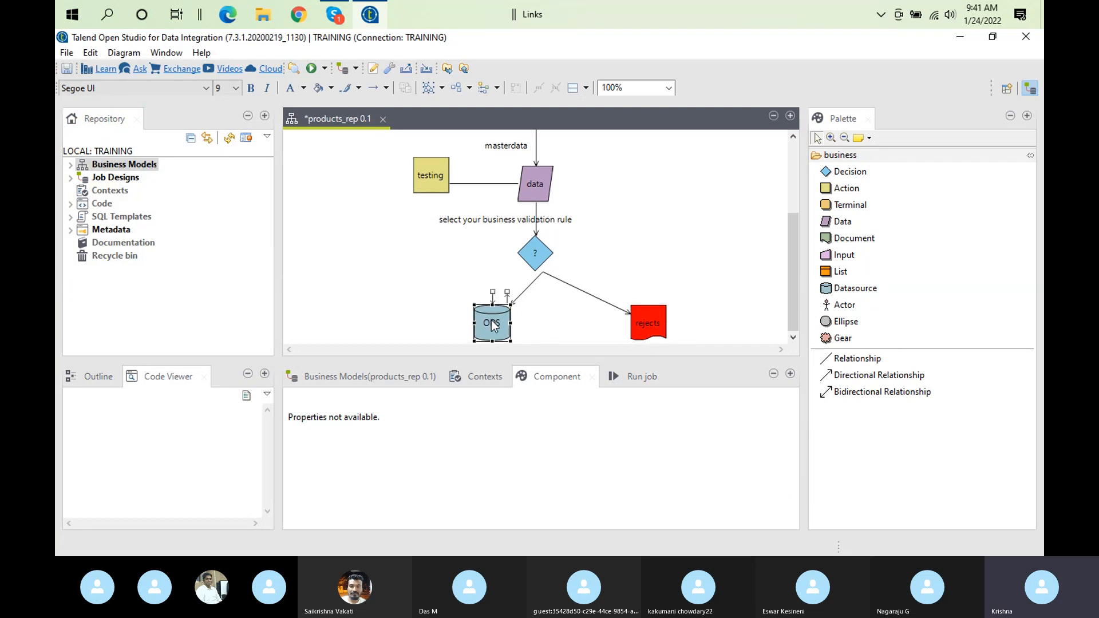
pyautogui.rightClick(491, 321)
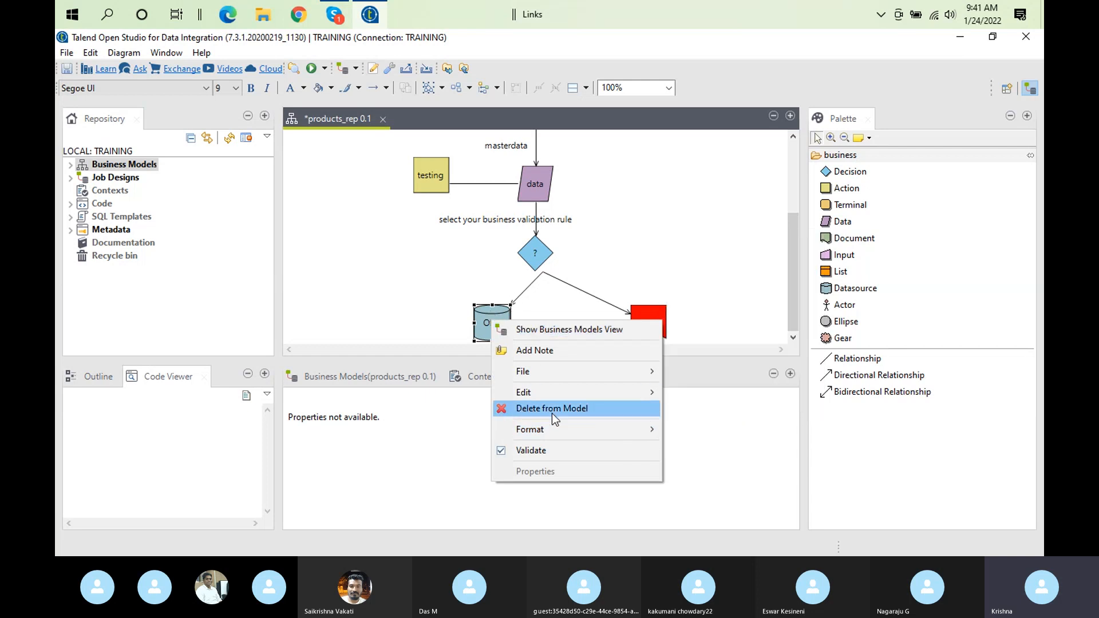
pyautogui.moveTo(578, 438)
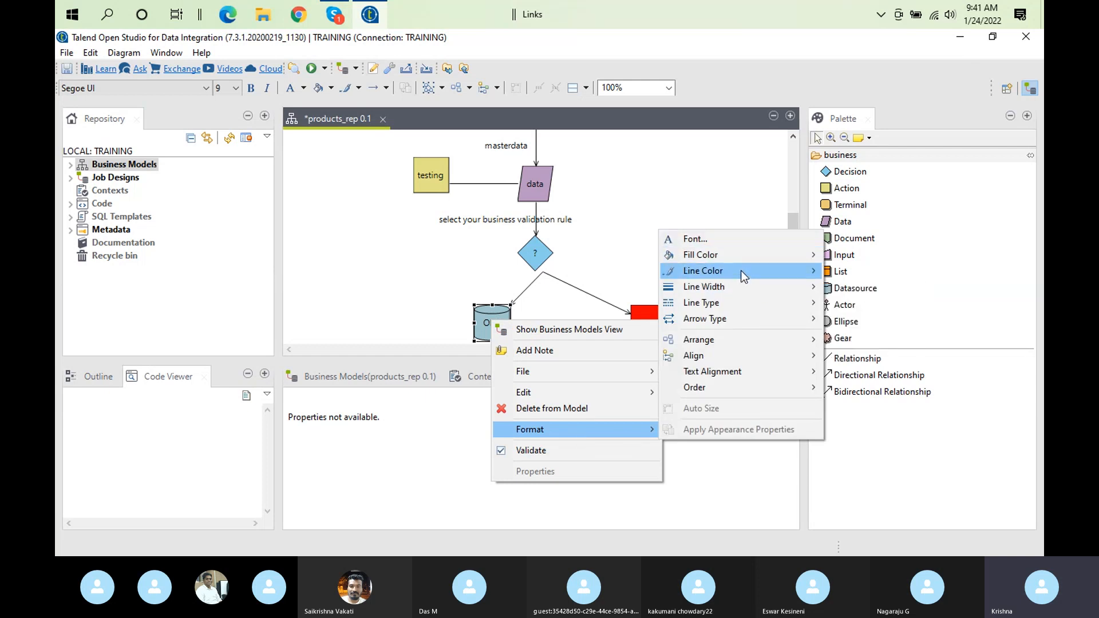
pyautogui.moveTo(715, 273)
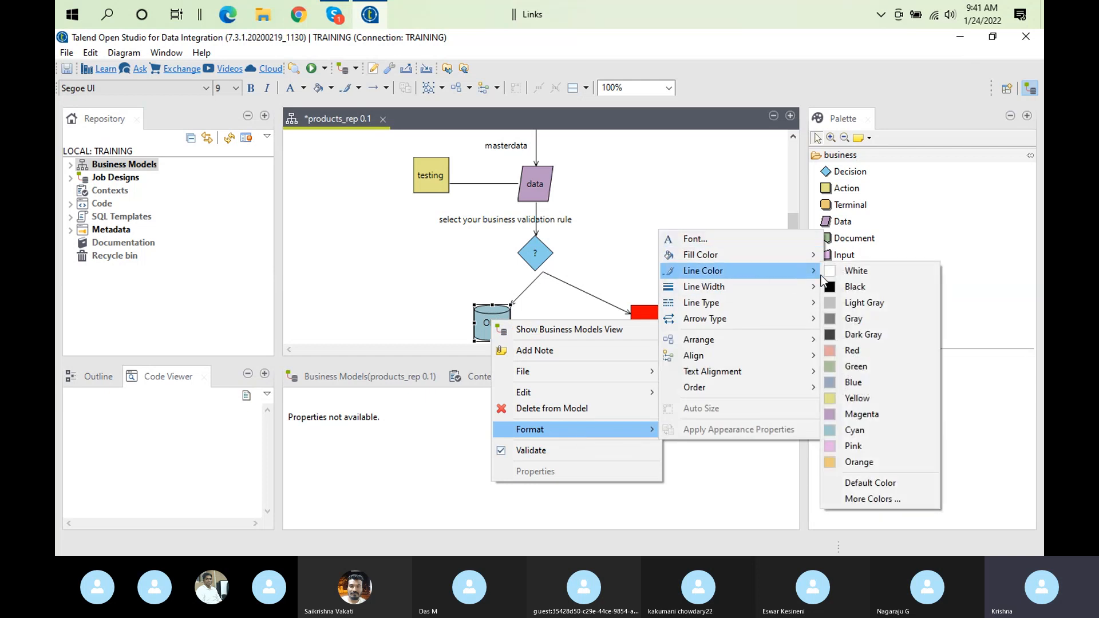
pyautogui.click(868, 354)
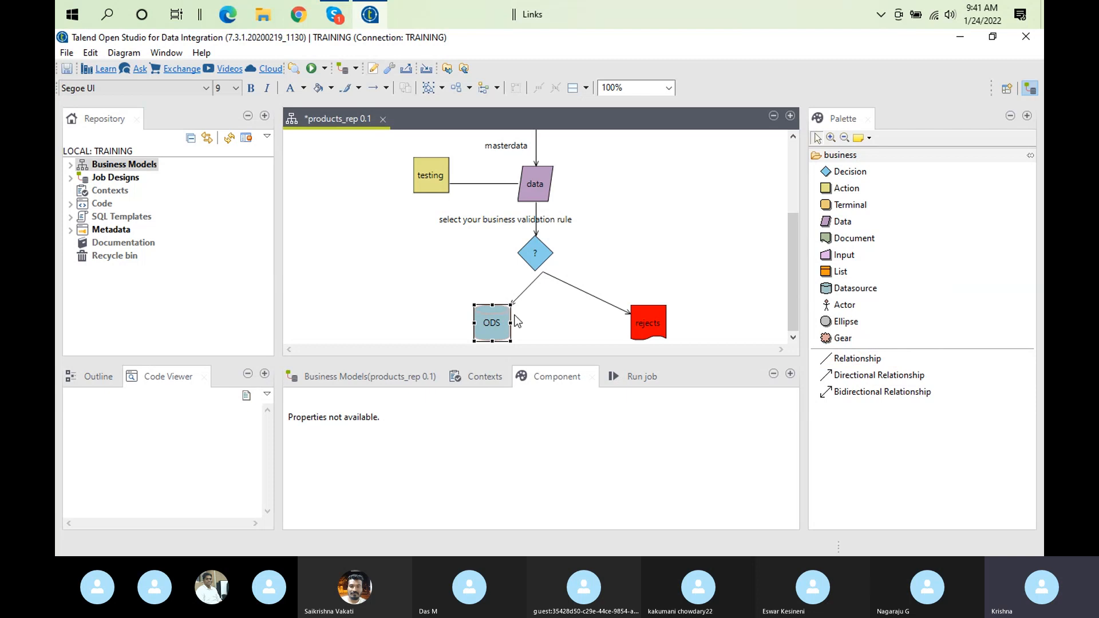
# Fill the ODS datasource shape with a strong medium blue from the extended basic colors
pyautogui.rightClick(495, 334)
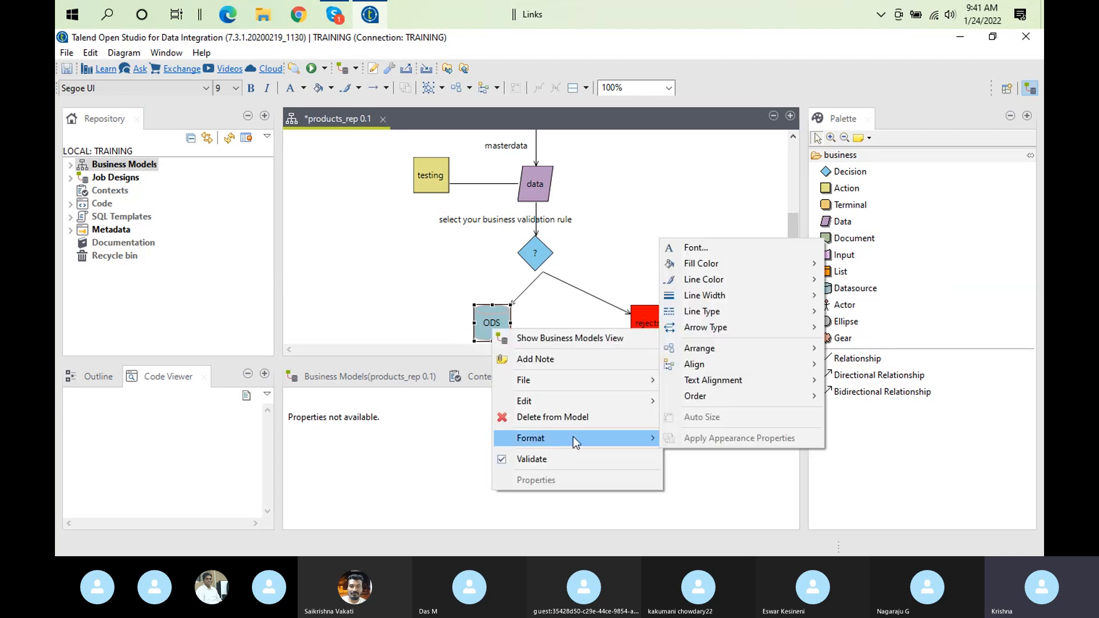
pyautogui.moveTo(760, 263)
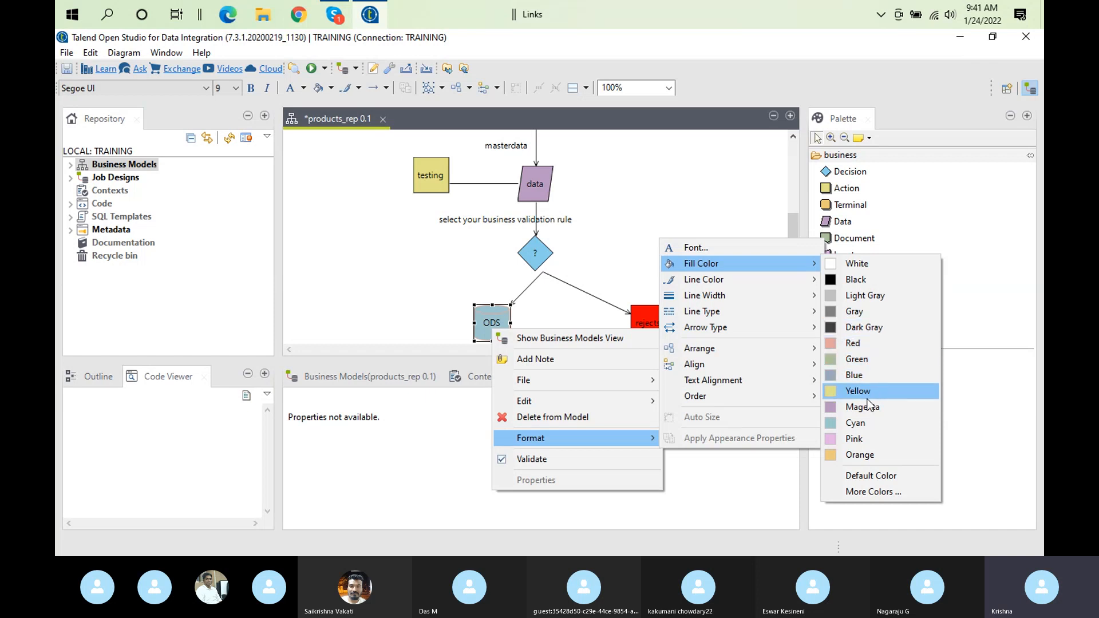
pyautogui.click(881, 493)
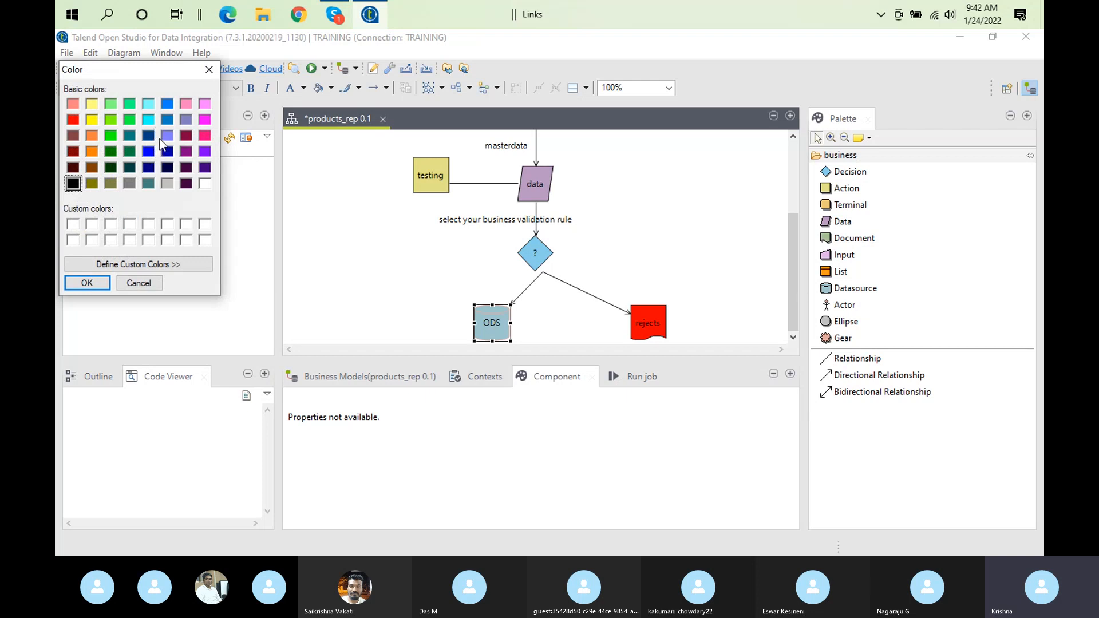
pyautogui.click(169, 121)
pyautogui.click(87, 284)
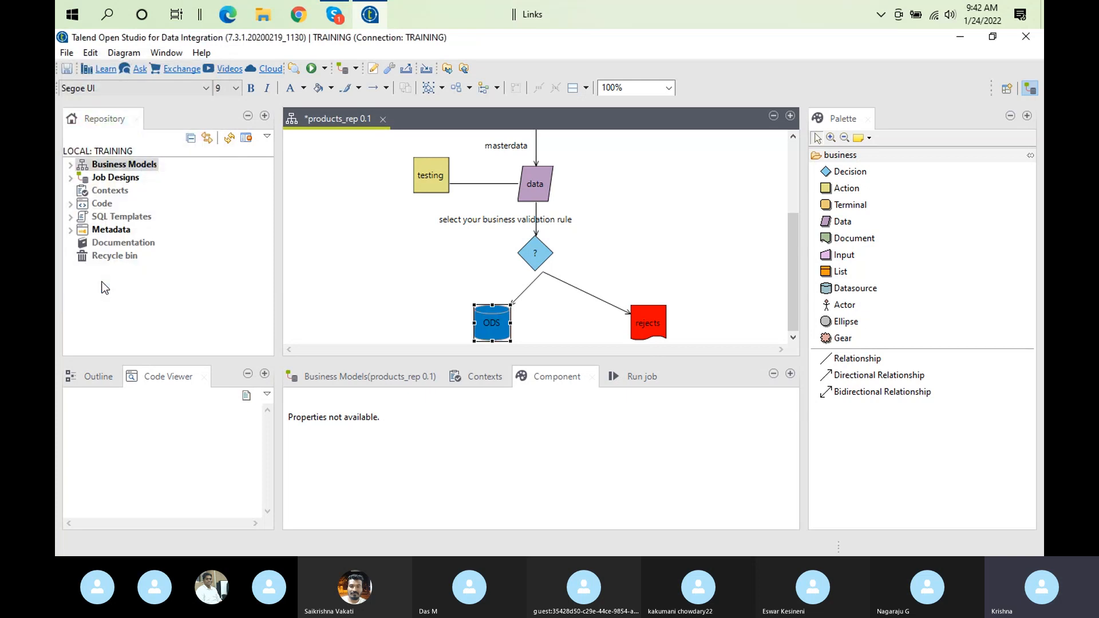
pyautogui.click(531, 253)
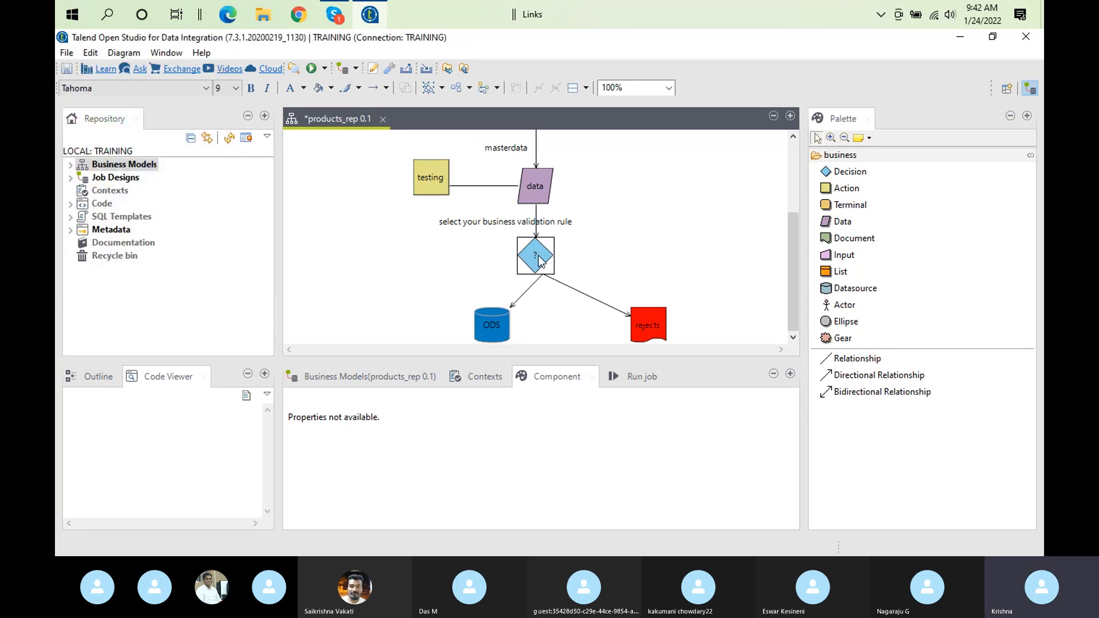
pyautogui.rightClick(538, 260)
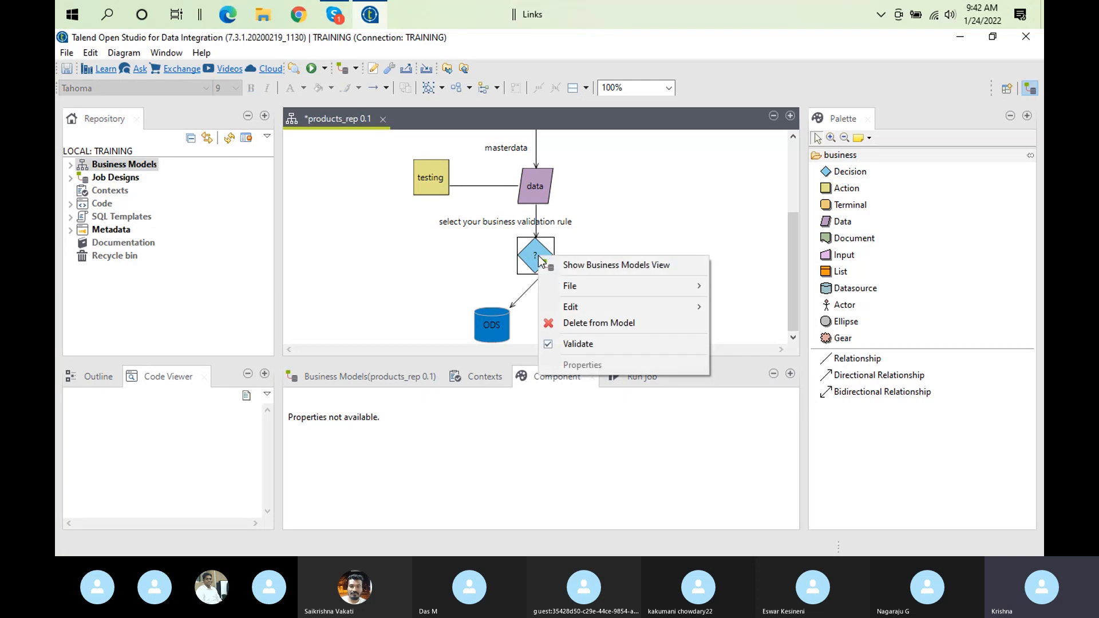
pyautogui.click(667, 346)
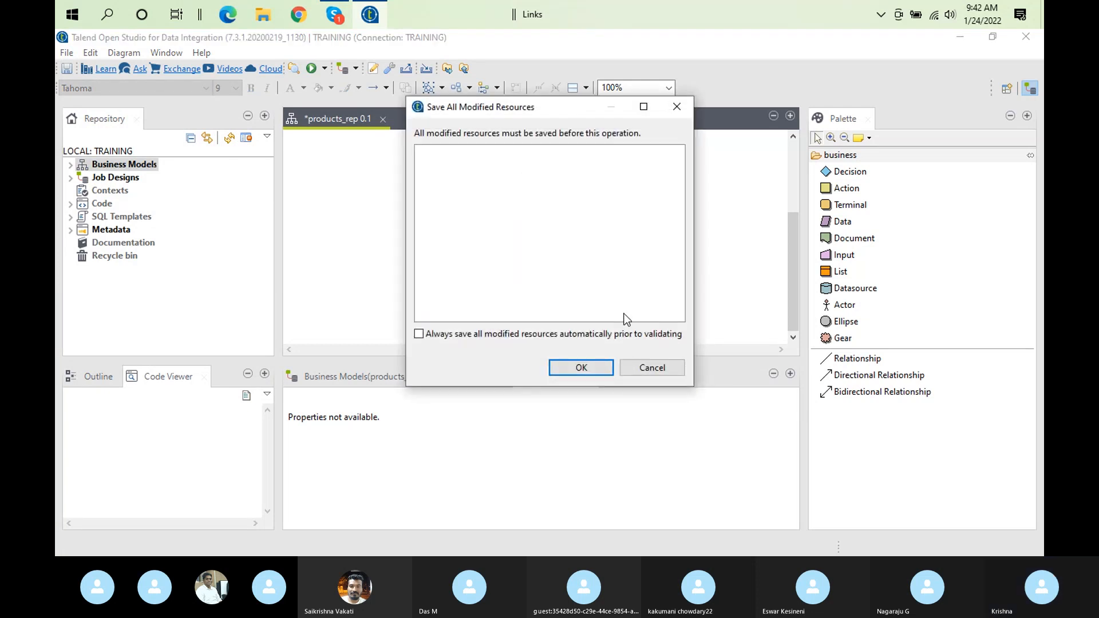
pyautogui.click(653, 367)
pyautogui.rightClick(539, 261)
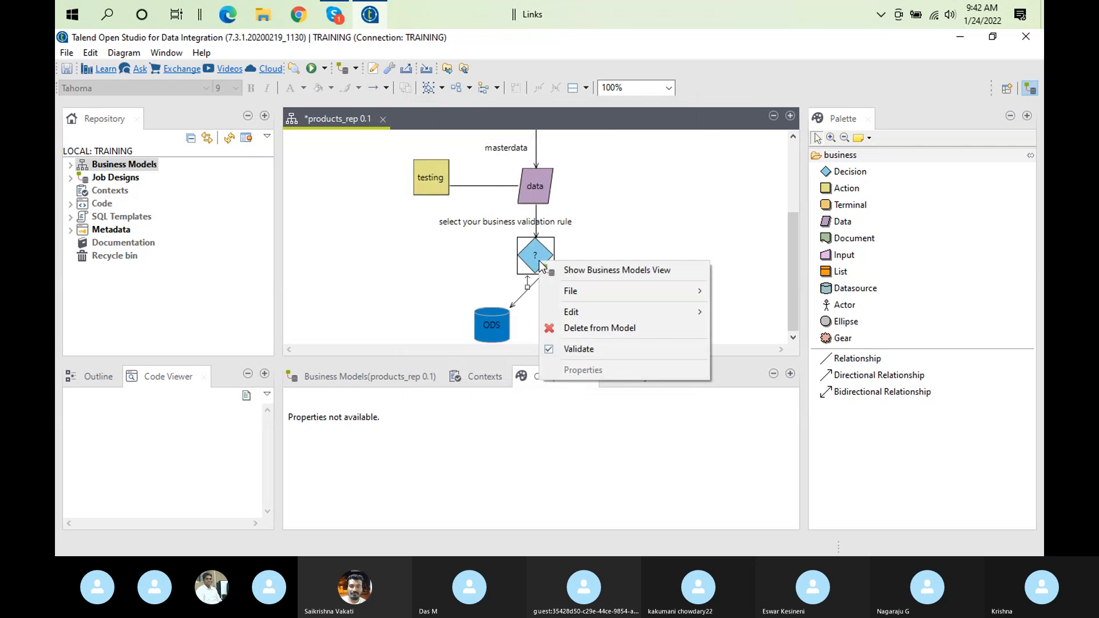
pyautogui.click(630, 170)
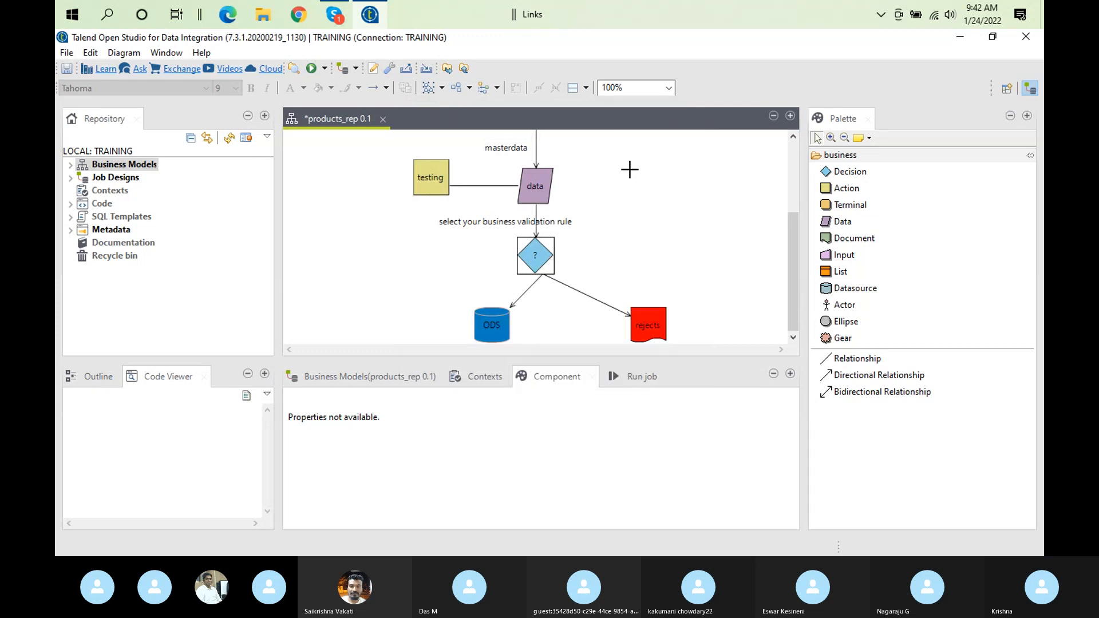
# Fill the decision diamond below the data shape with bright yellow from the extended basic colors
pyautogui.click(538, 257)
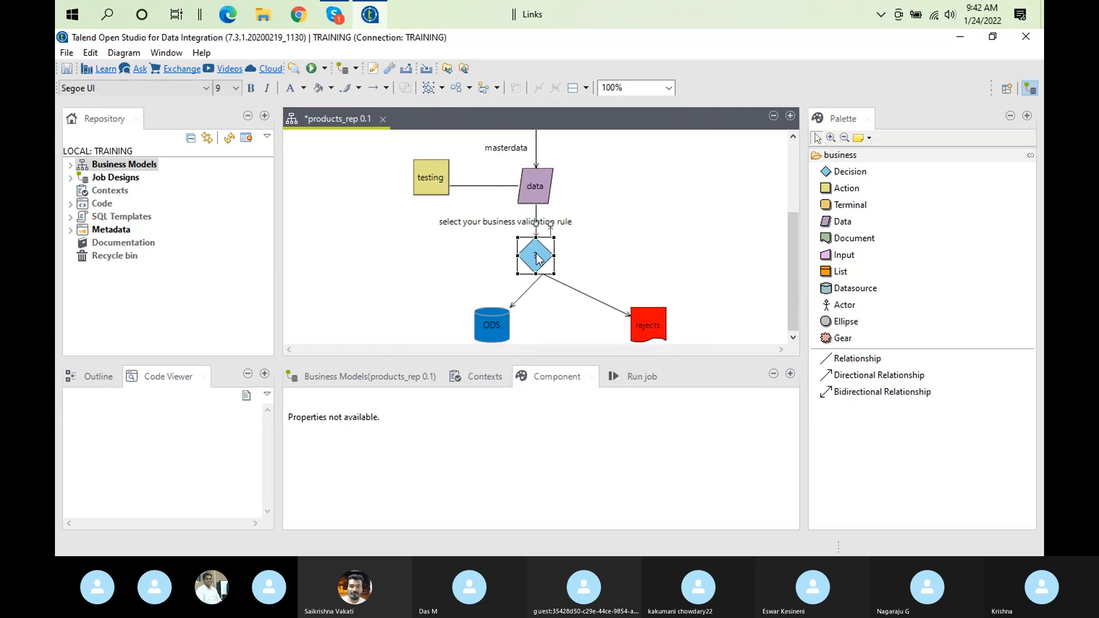
pyautogui.rightClick(538, 258)
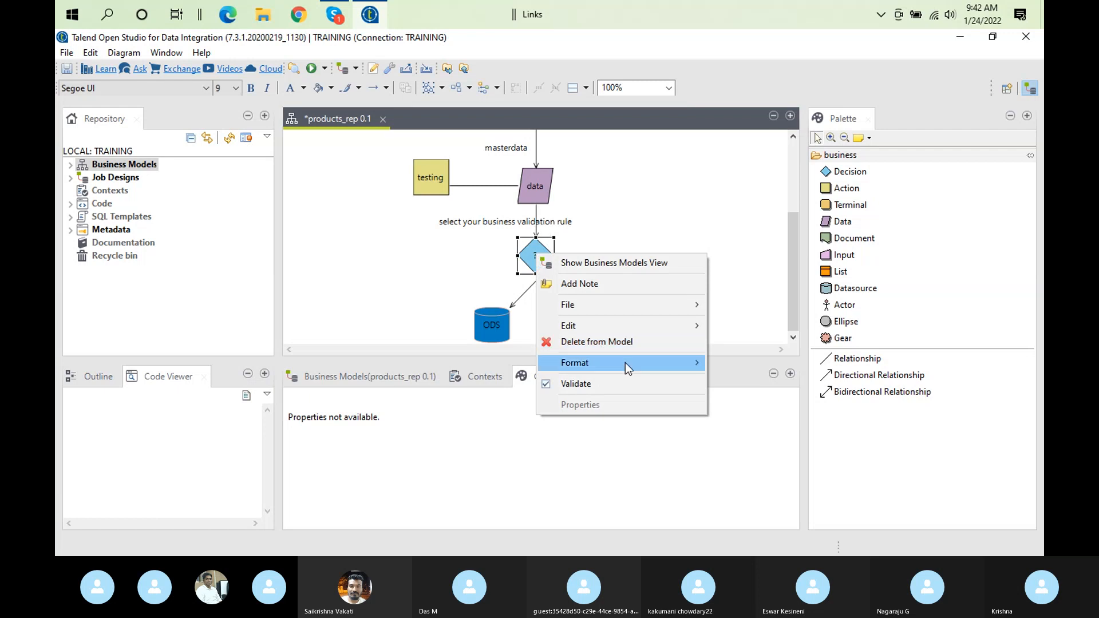
pyautogui.moveTo(625, 362)
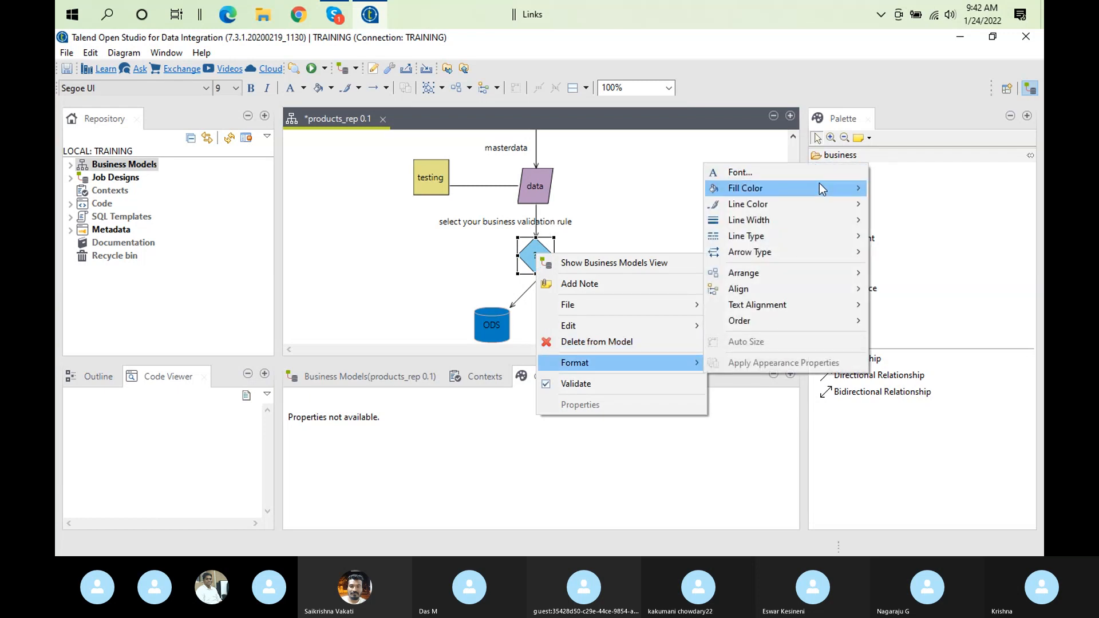
pyautogui.moveTo(826, 193)
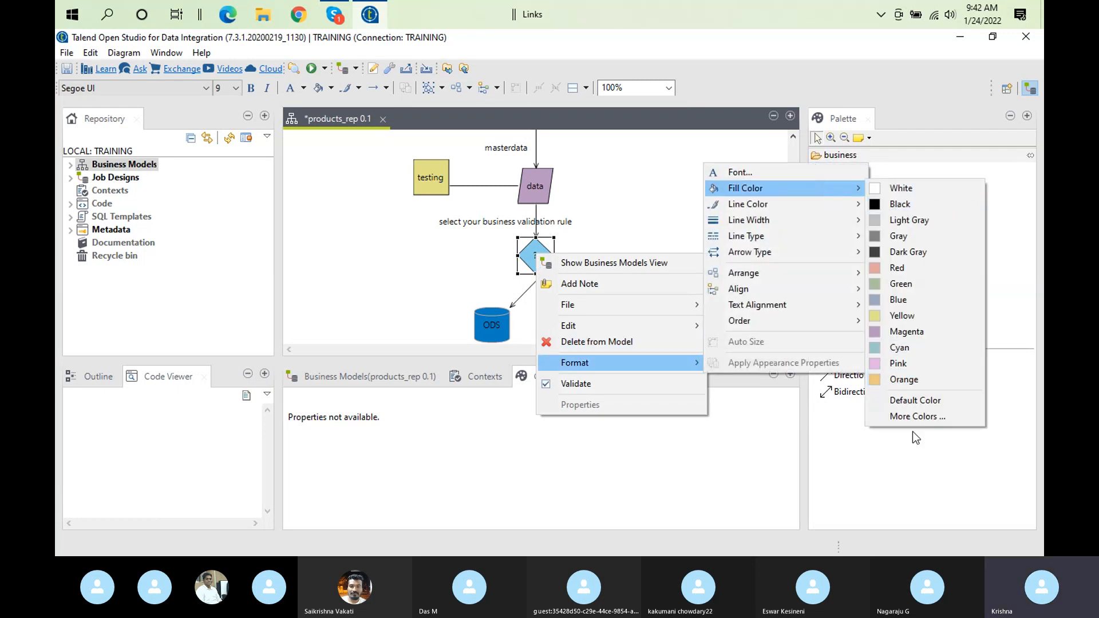
pyautogui.click(930, 428)
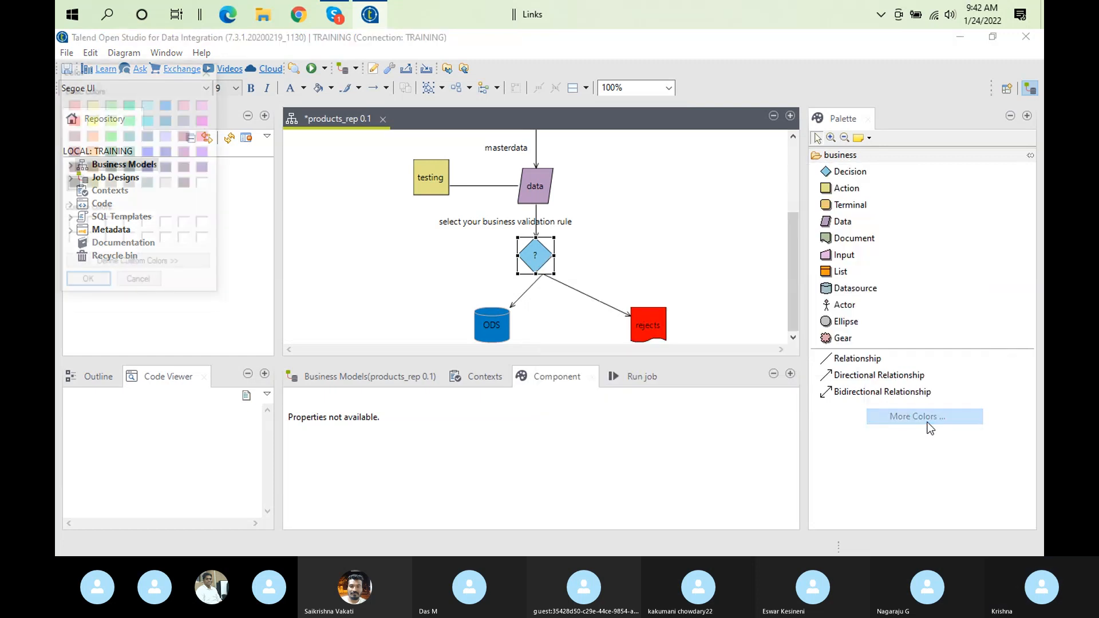
pyautogui.click(98, 118)
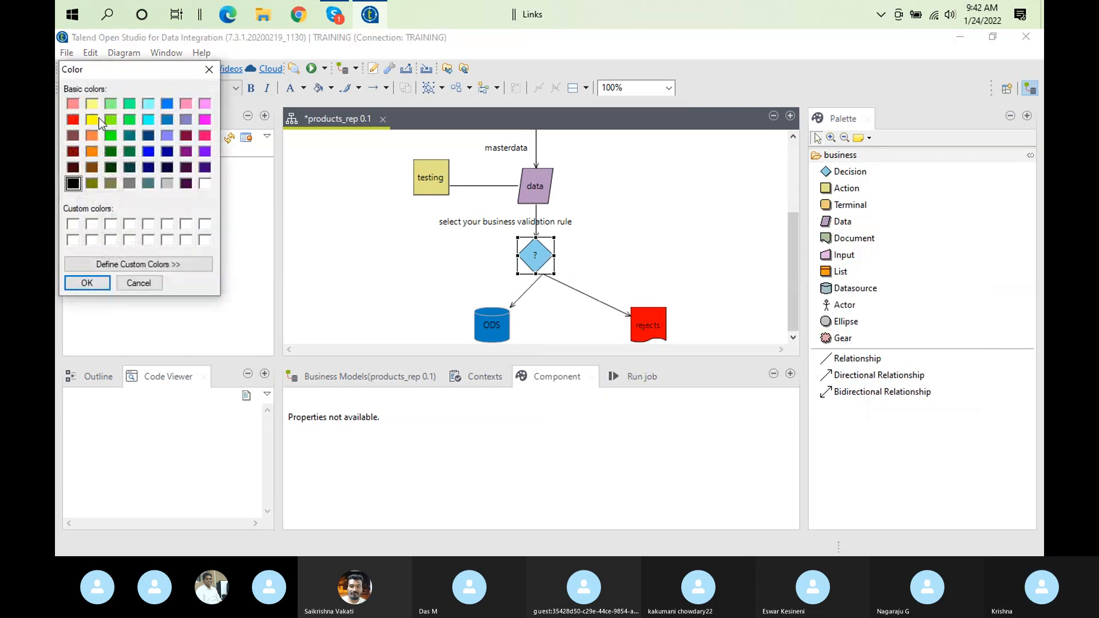
pyautogui.click(86, 282)
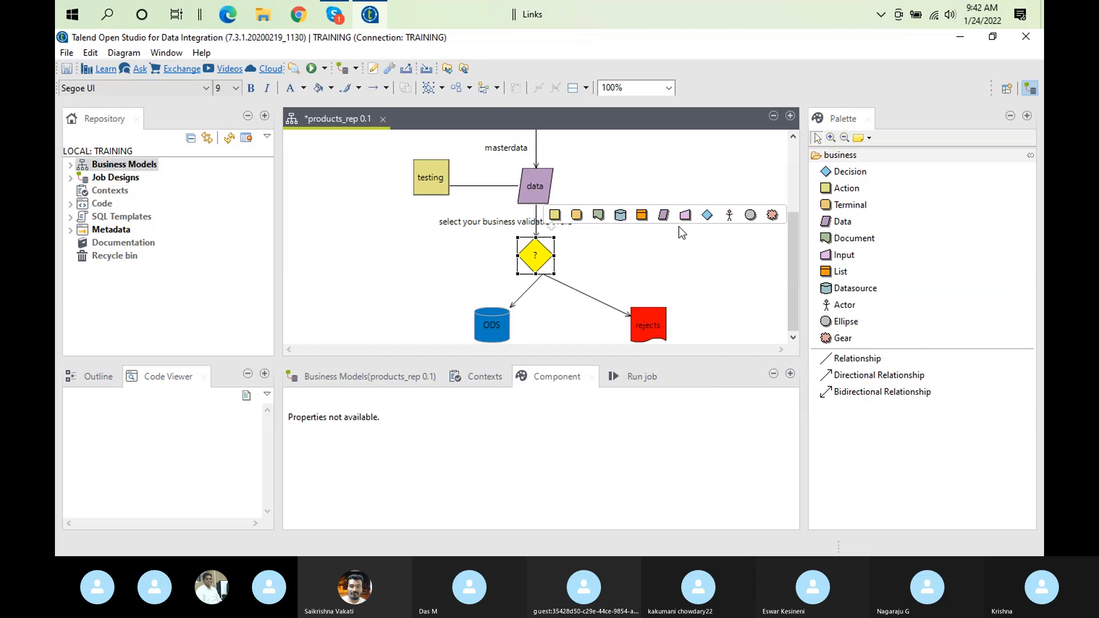
# Set the fill color of the lookups shape beside DataMarts -sales to Green
pyautogui.click(606, 210)
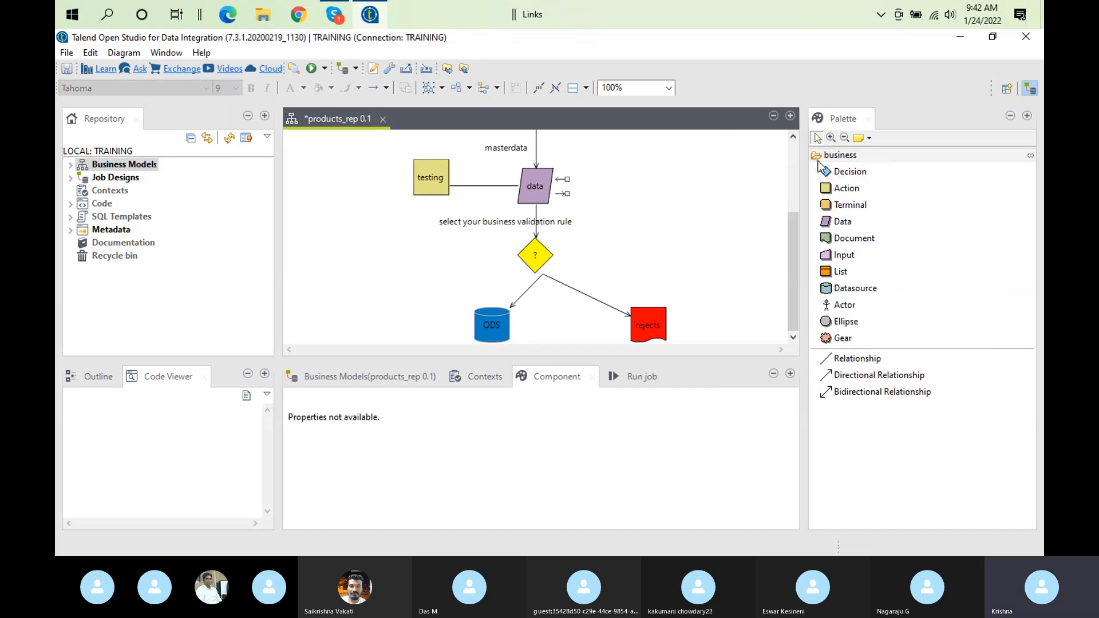
pyautogui.click(796, 163)
pyautogui.click(405, 230)
pyautogui.rightClick(405, 230)
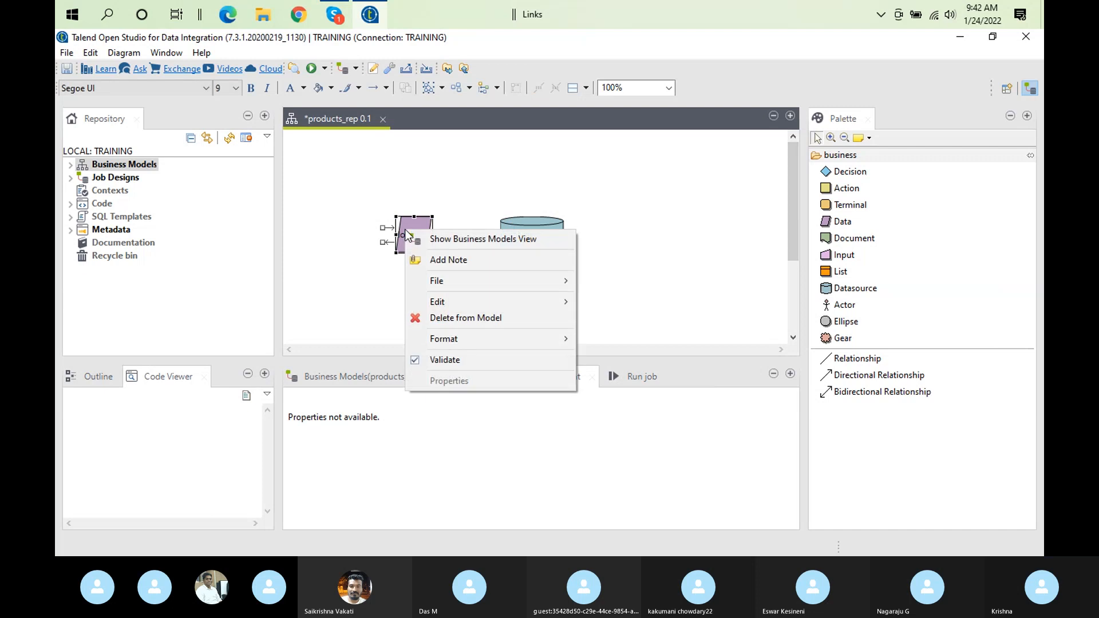
pyautogui.moveTo(537, 340)
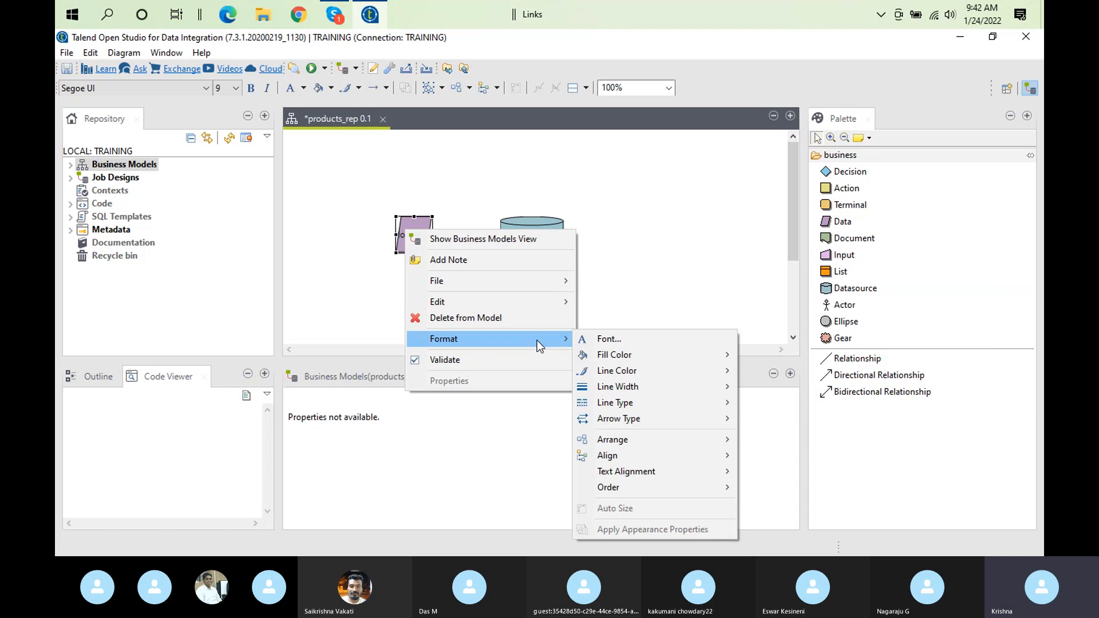
pyautogui.moveTo(638, 353)
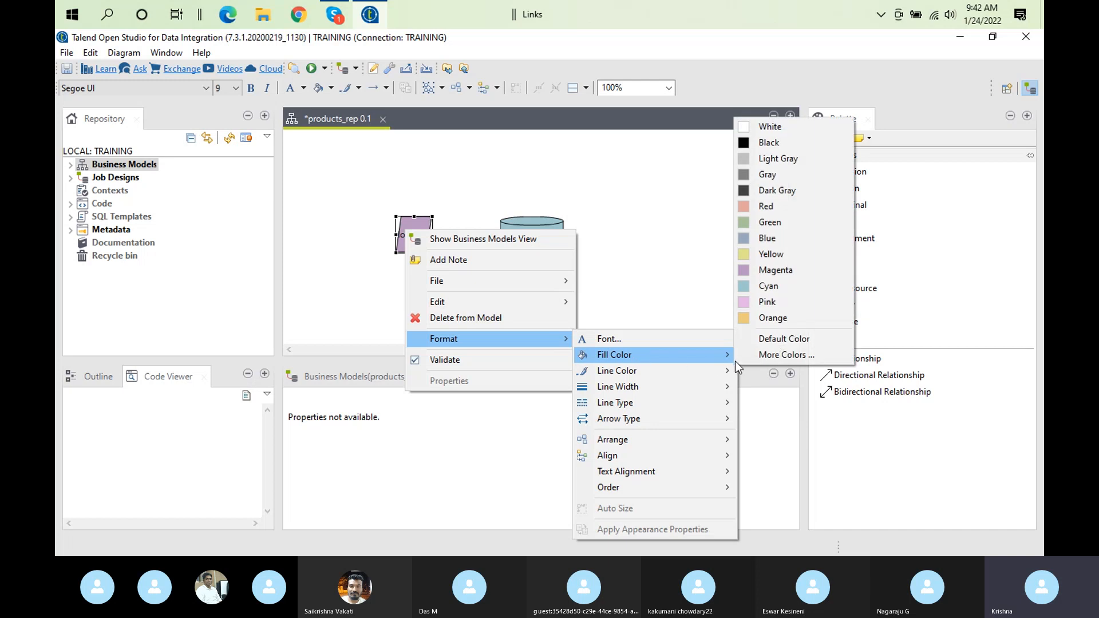
pyautogui.click(780, 227)
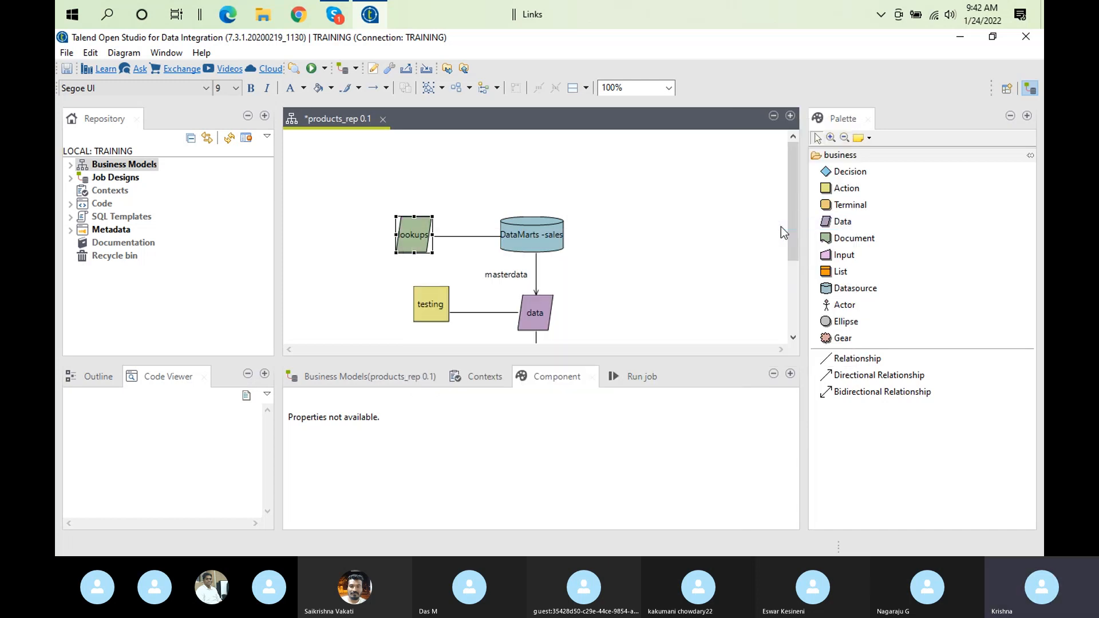
# Maximize the products_rep editor and review the flow from the decision diamond to ODS and rejects, leaving no shape selected
pyautogui.click(530, 245)
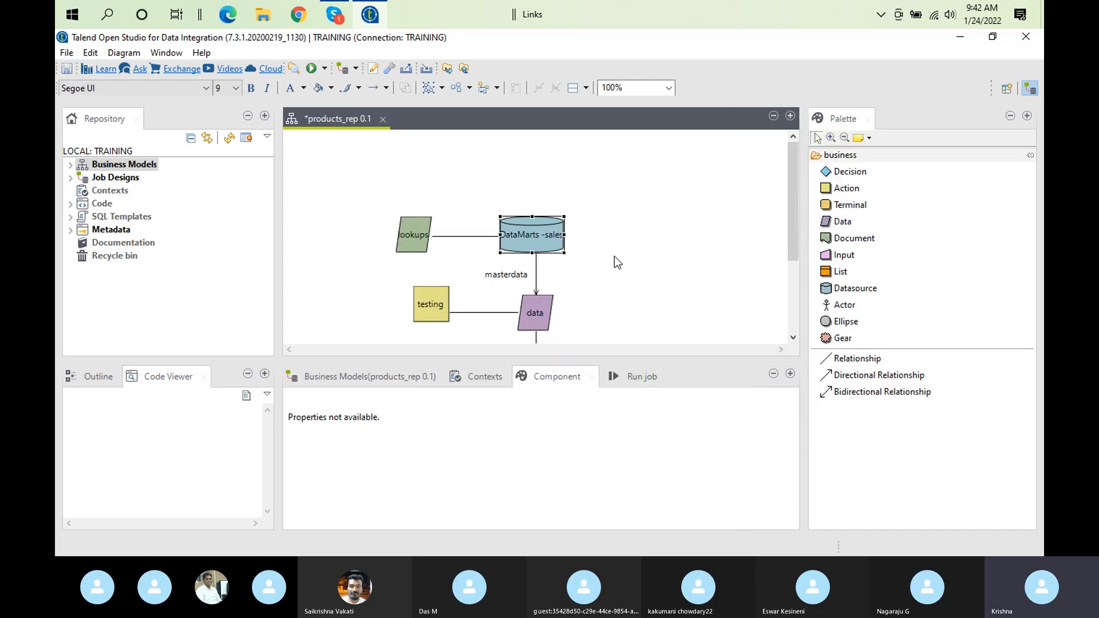
pyautogui.doubleClick(333, 118)
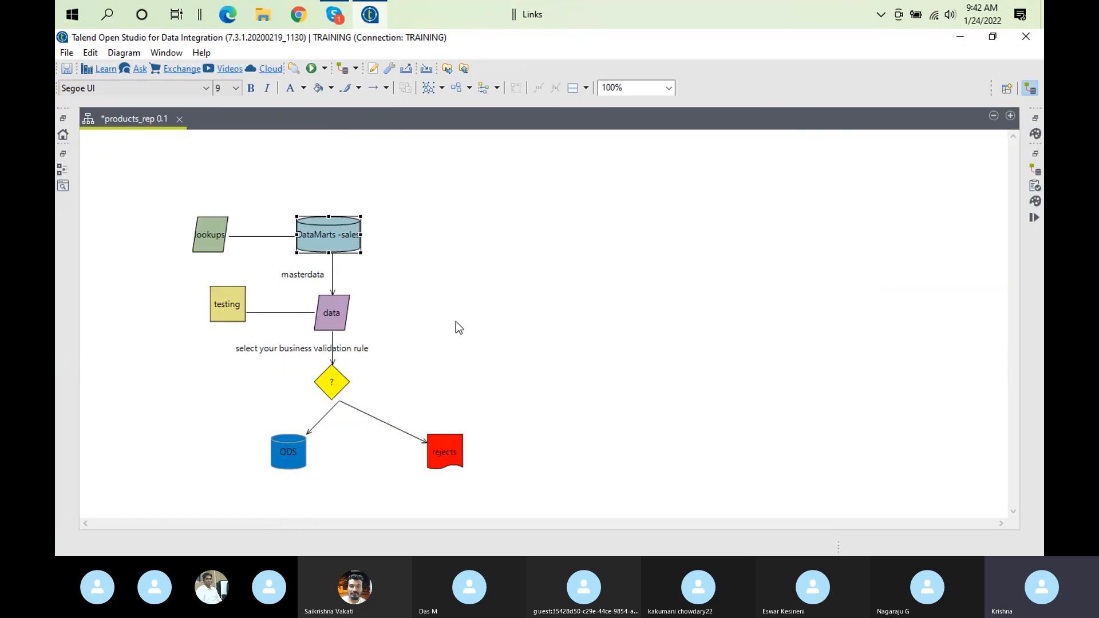
pyautogui.moveTo(323, 388)
pyautogui.click(338, 392)
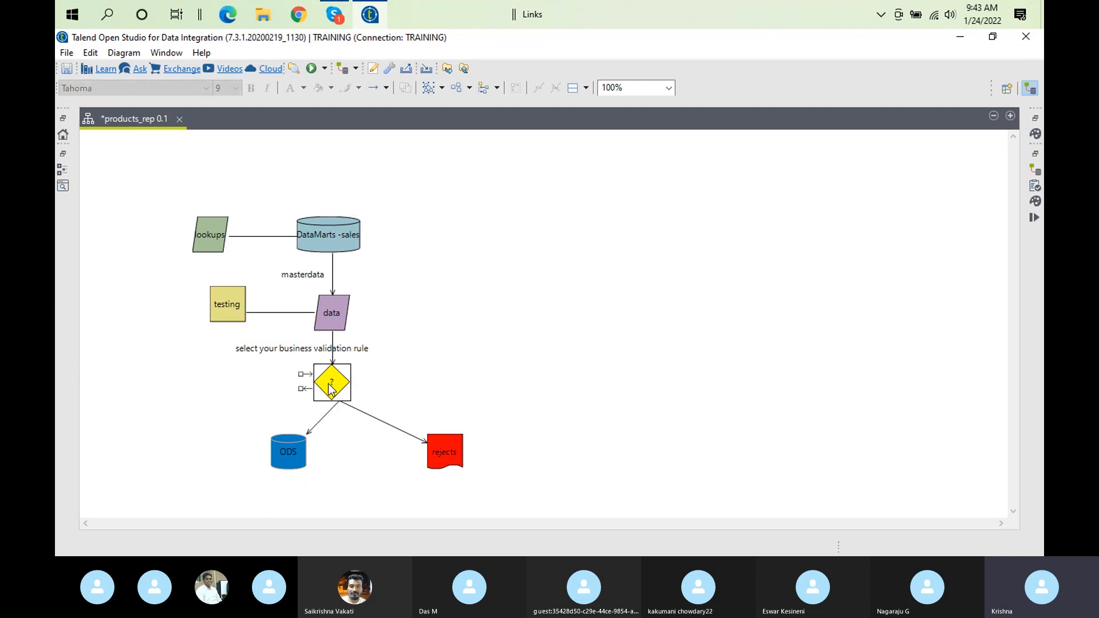
pyautogui.moveTo(283, 472)
pyautogui.moveTo(269, 434)
pyautogui.moveTo(462, 474)
pyautogui.click(216, 402)
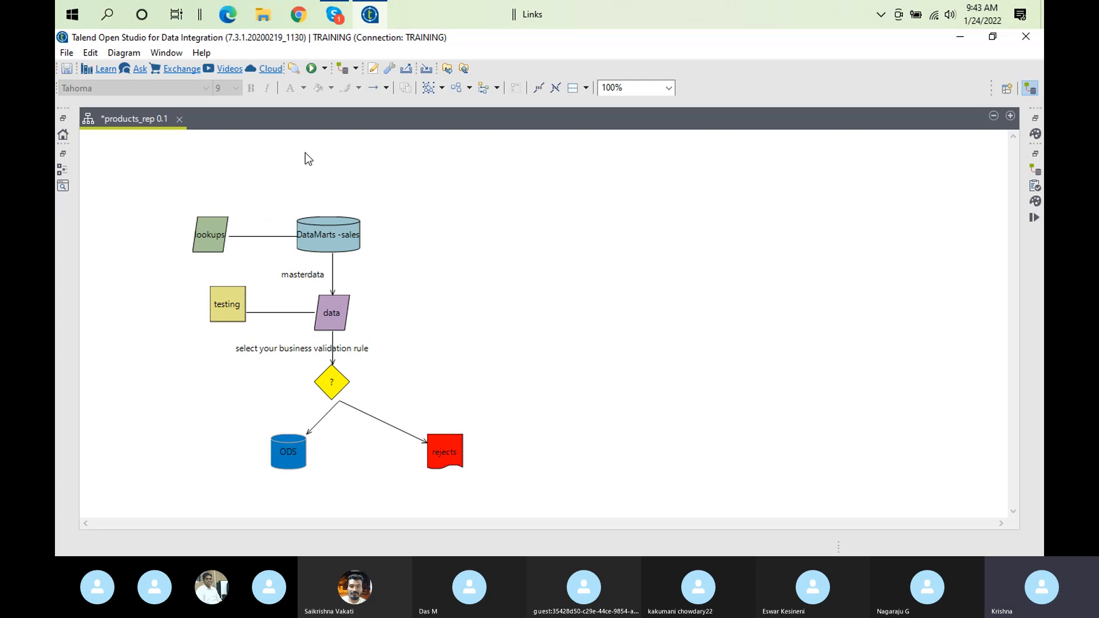
# Restore the maximized products_rep editor to its normal size alongside the repository and palette
pyautogui.moveTo(368, 299)
pyautogui.moveTo(401, 438)
pyautogui.moveTo(307, 384)
pyautogui.moveTo(116, 259)
pyautogui.moveTo(145, 274)
pyautogui.moveTo(318, 287)
pyautogui.moveTo(320, 383)
pyautogui.doubleClick(124, 123)
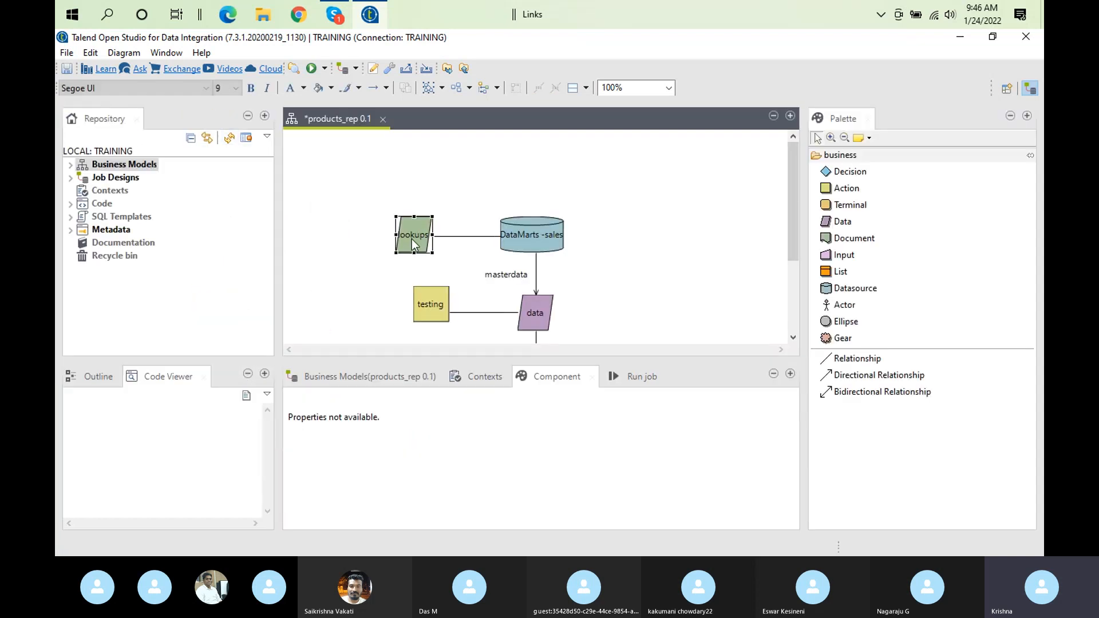
pyautogui.click(149, 243)
pyautogui.rightClick(150, 243)
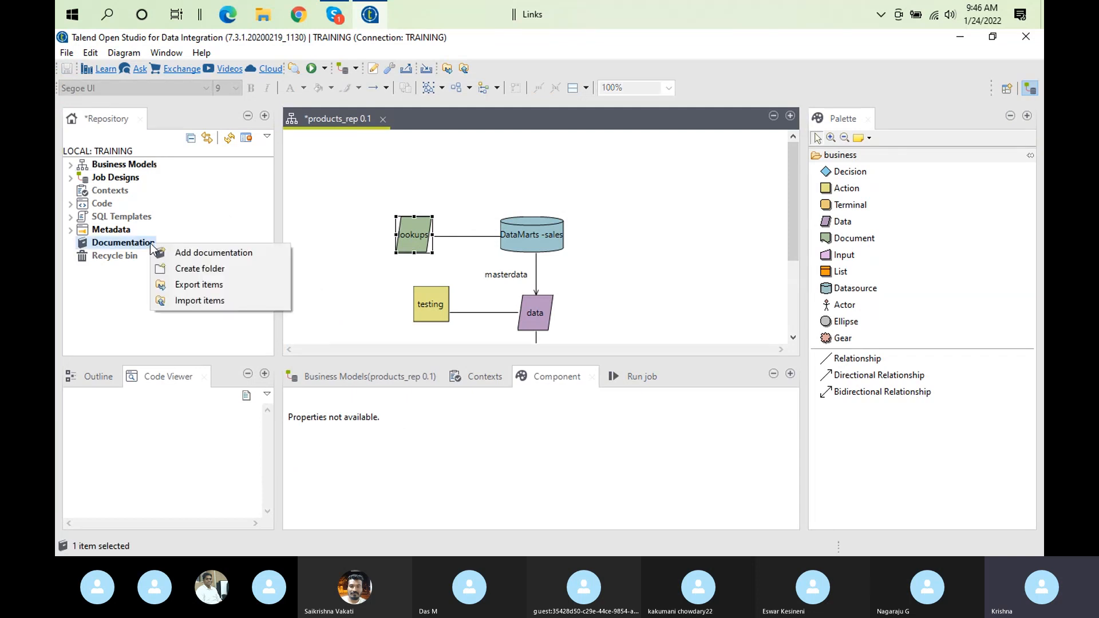
pyautogui.click(213, 255)
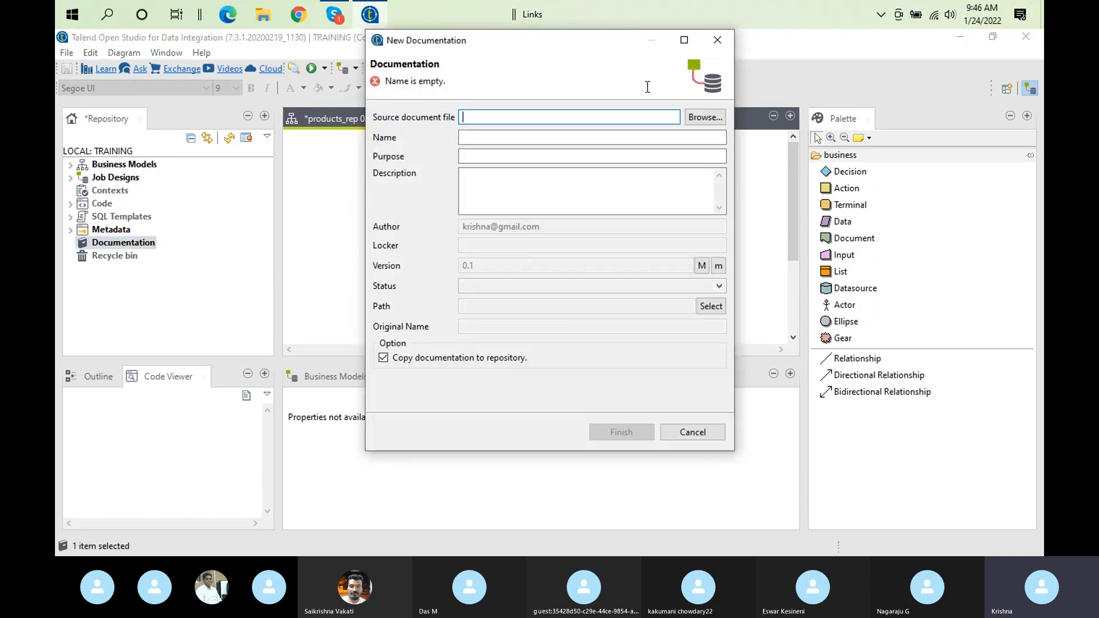
pyautogui.click(717, 40)
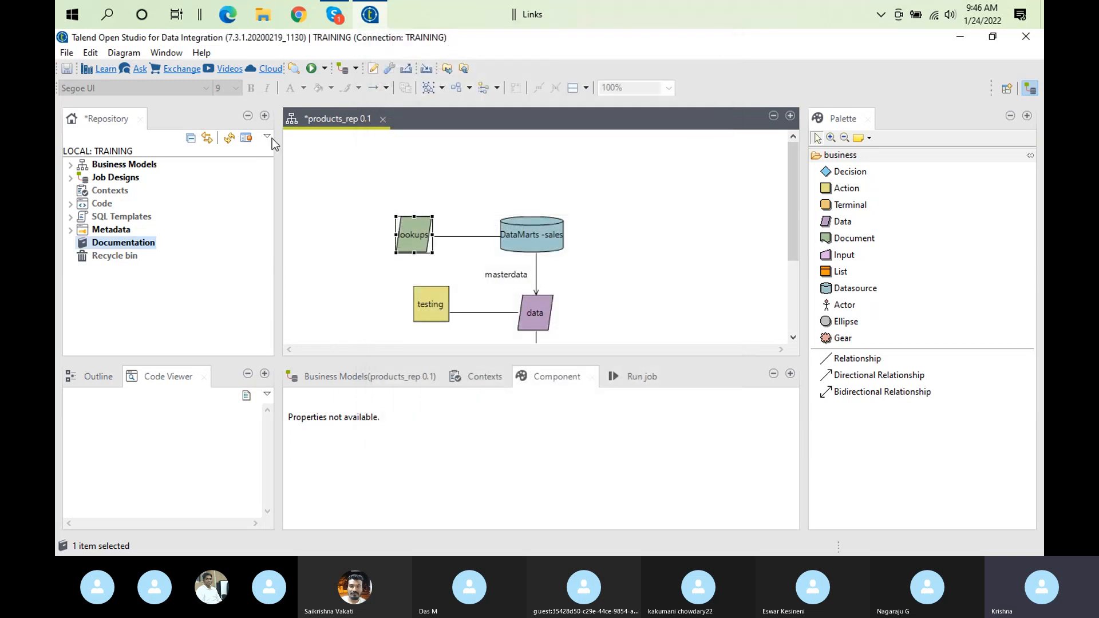
# Switch to Notepad++ and create a new blank document after the new 6 notes
pyautogui.press('super+r')
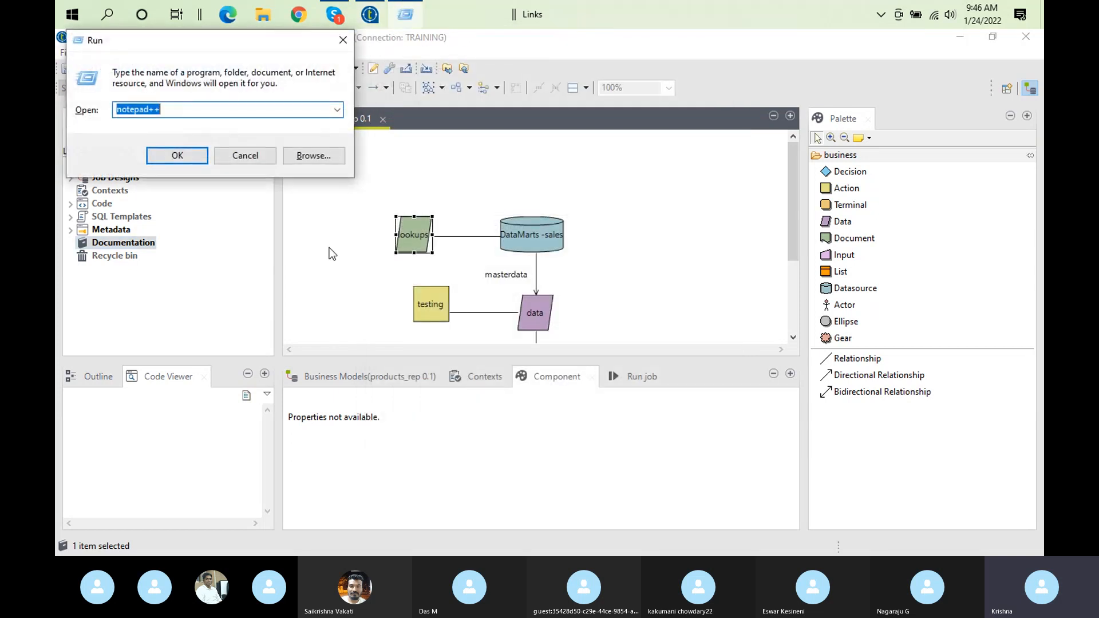
pyautogui.press('Return')
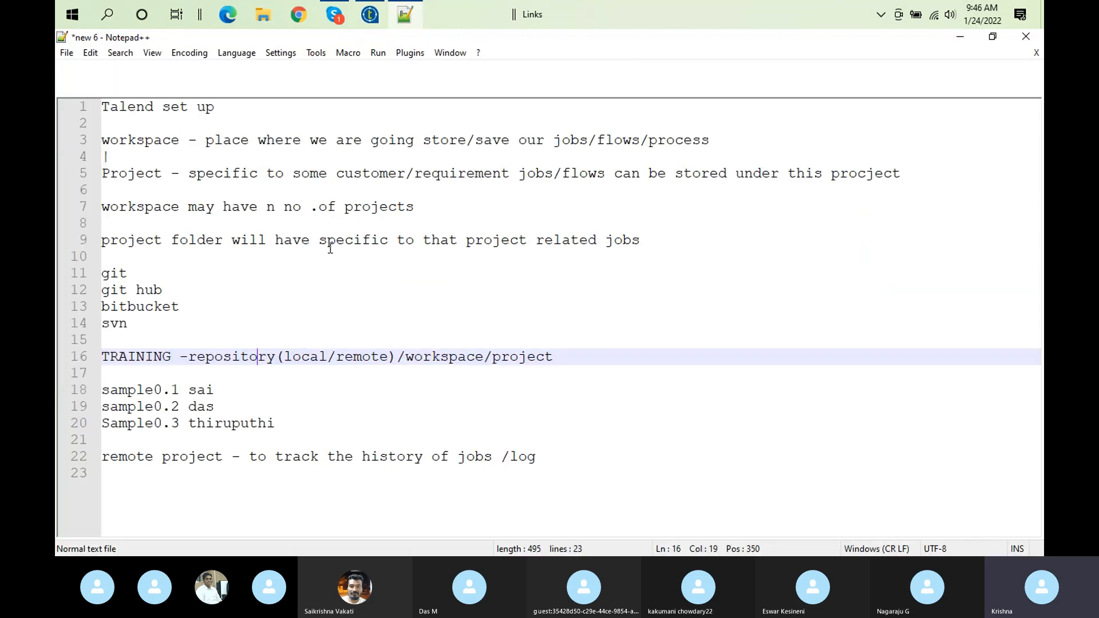
pyautogui.doubleClick(529, 100)
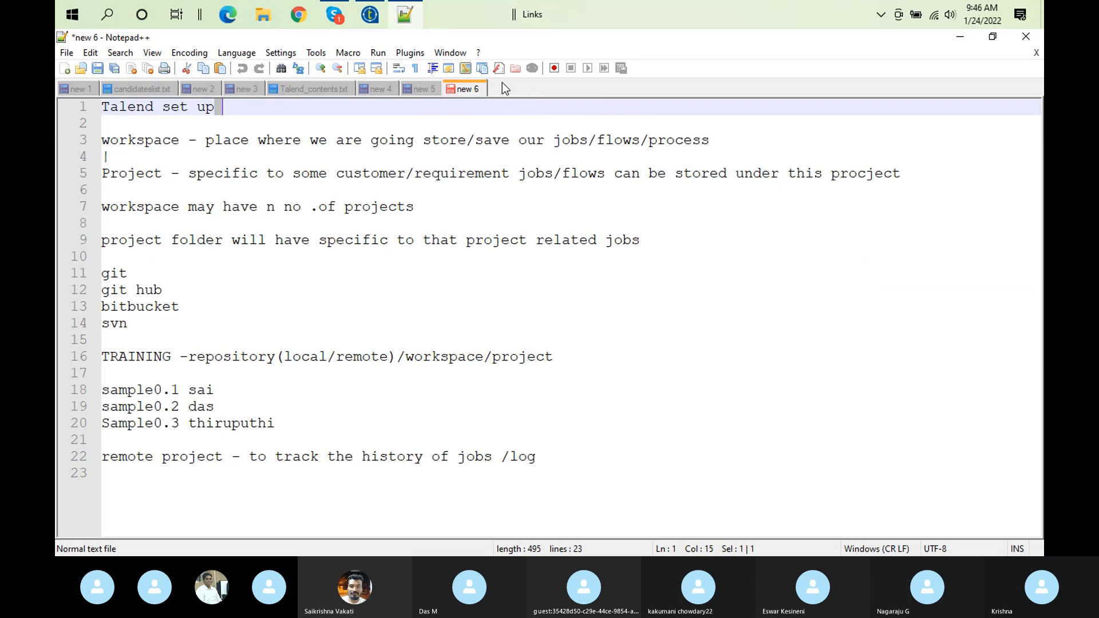
pyautogui.doubleClick(502, 83)
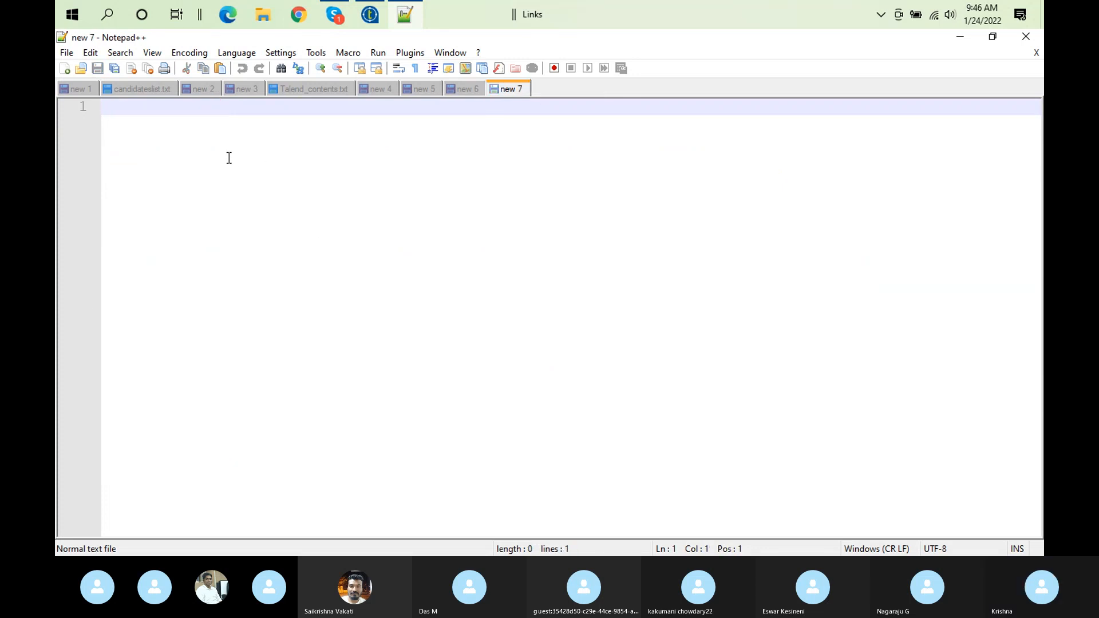
# Enter the header line SeriesNo,Modelname in the blank document and start a new line
pyautogui.write('Seri')
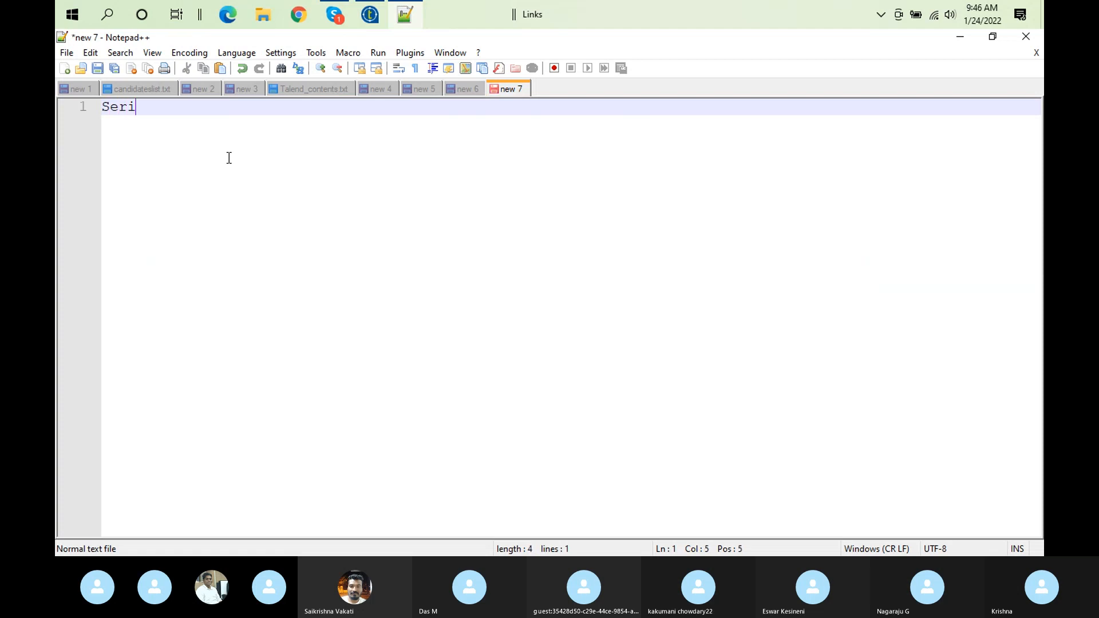
pyautogui.write('esNo')
pyautogui.press('BackSpace')
pyautogui.write(',Mo')
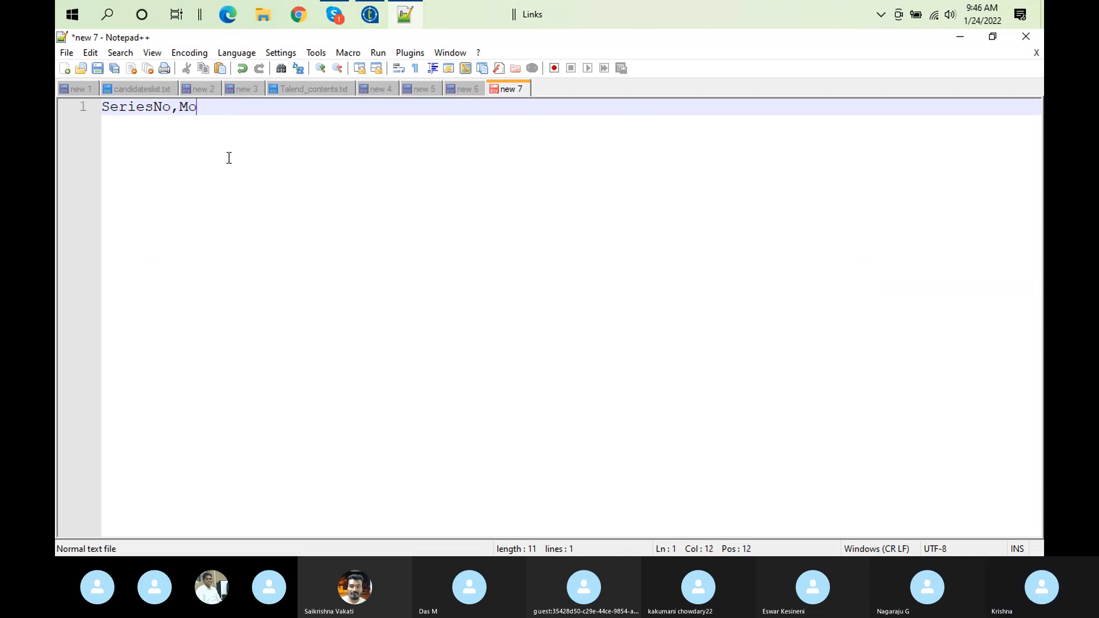
pyautogui.write('delname')
pyautogui.press('Return')
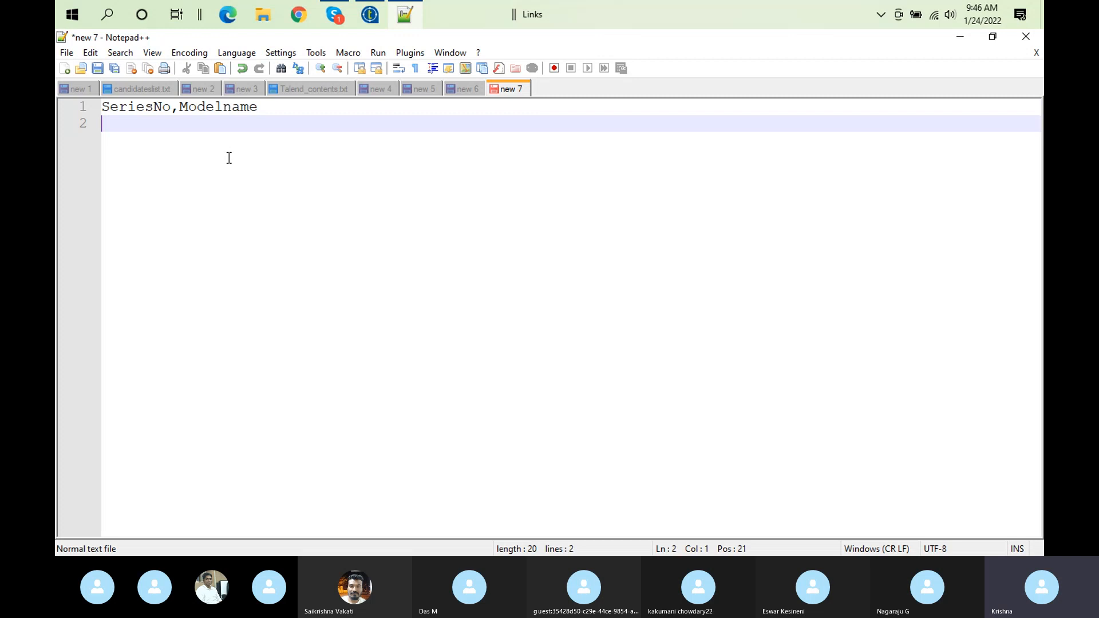
# Add the first data record 001i785,iphone5 below the header and start a new line
pyautogui.write('001')
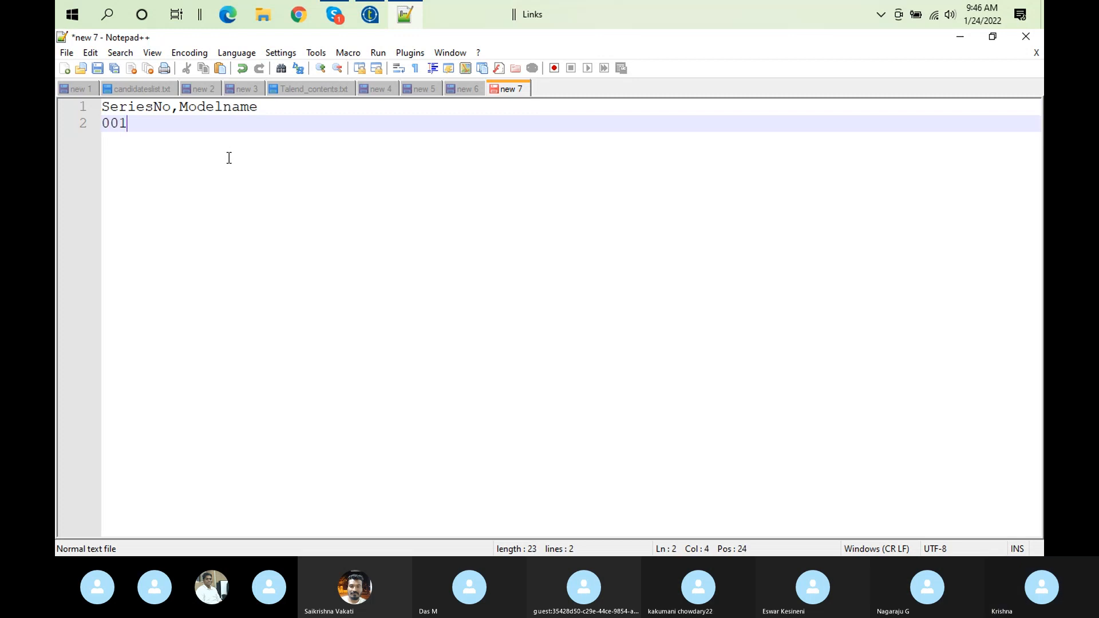
pyautogui.write('i785')
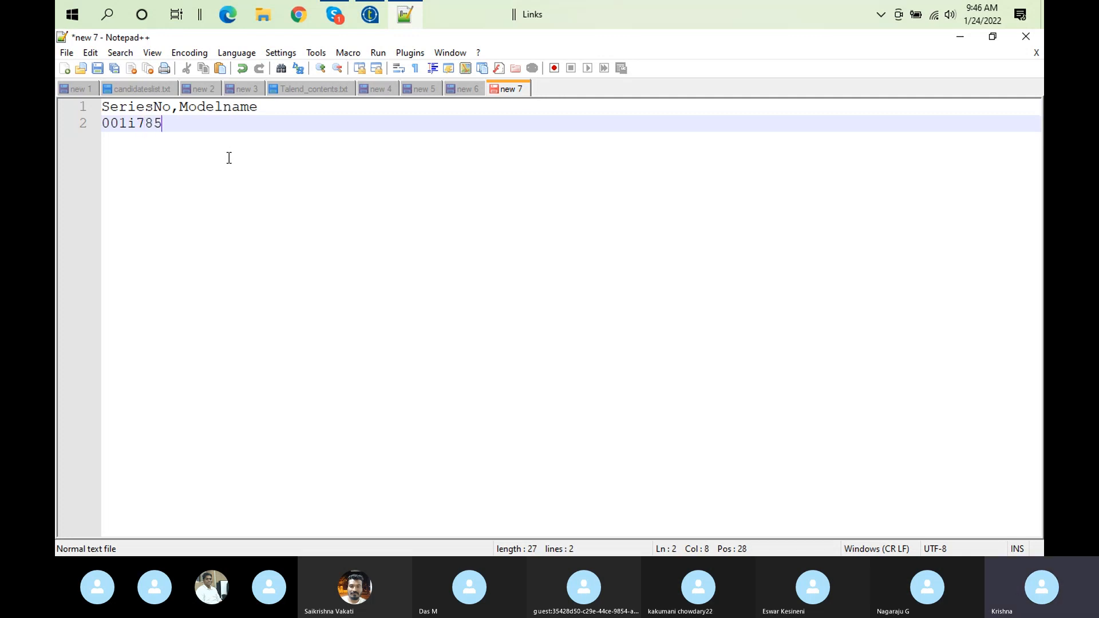
pyautogui.write(',iphone')
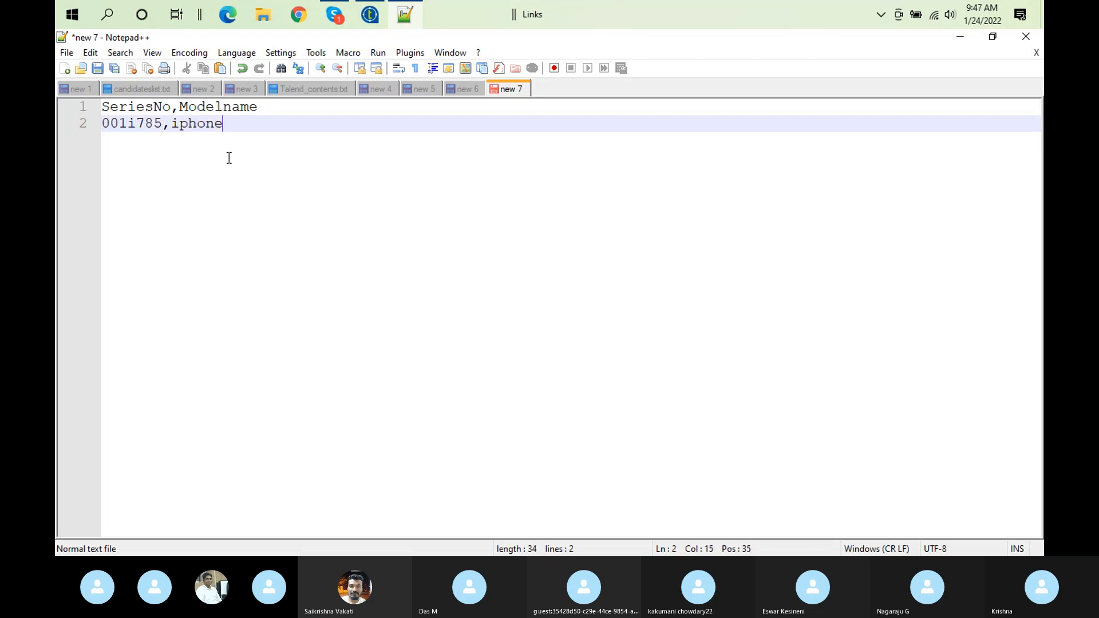
pyautogui.write('5')
pyautogui.press('Return')
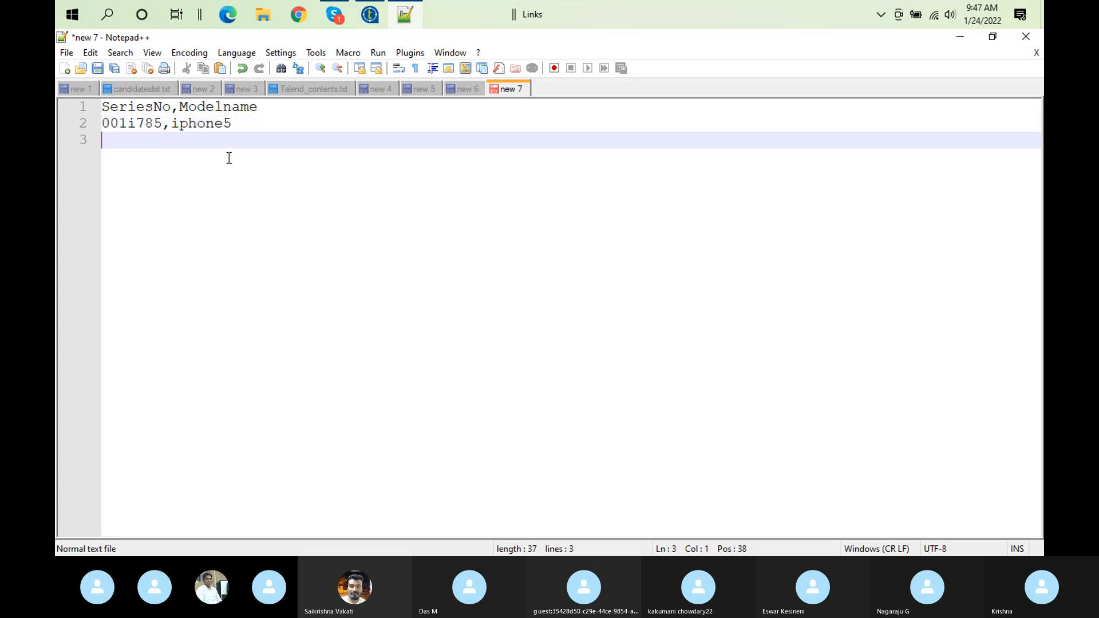
# Add the second data record 0023I876,Iphone14 on line 3
pyautogui.write('0023I')
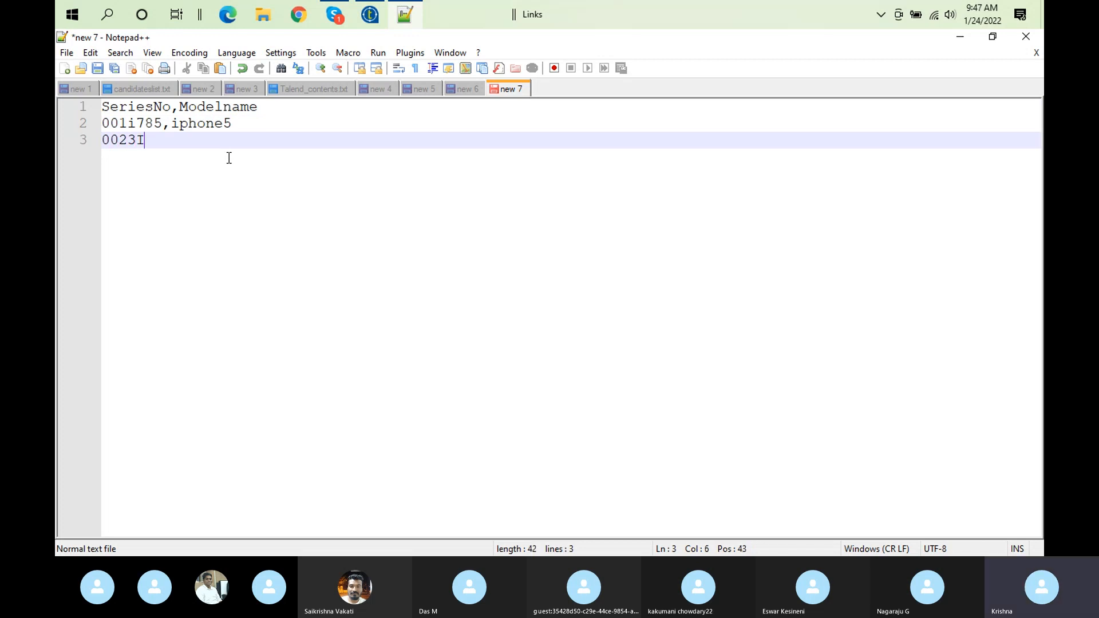
pyautogui.write('876')
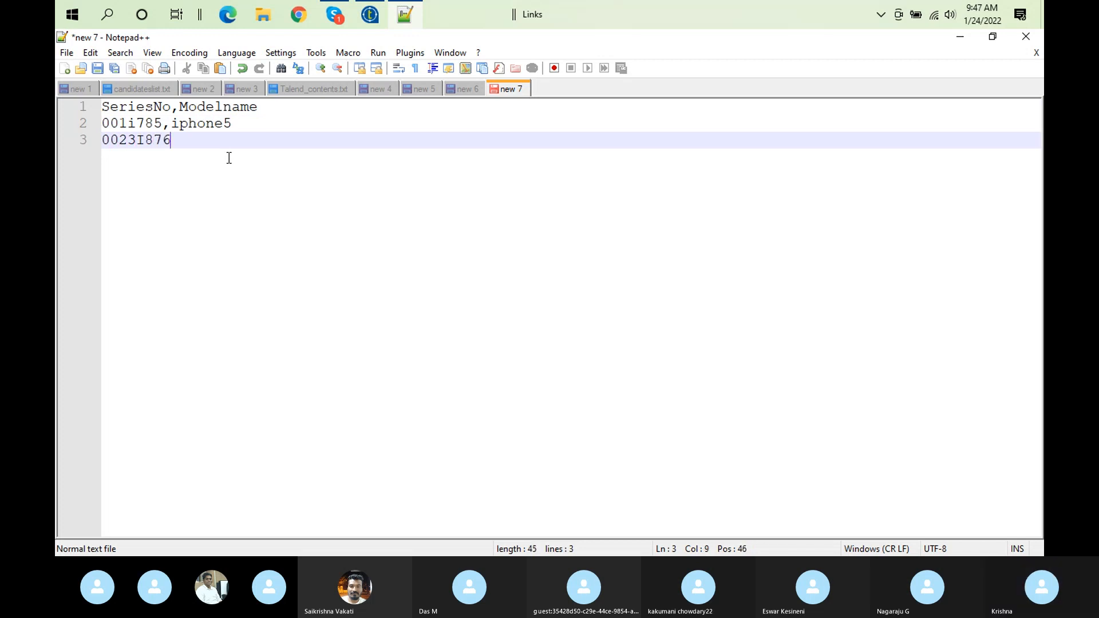
pyautogui.write(',Iphone14')
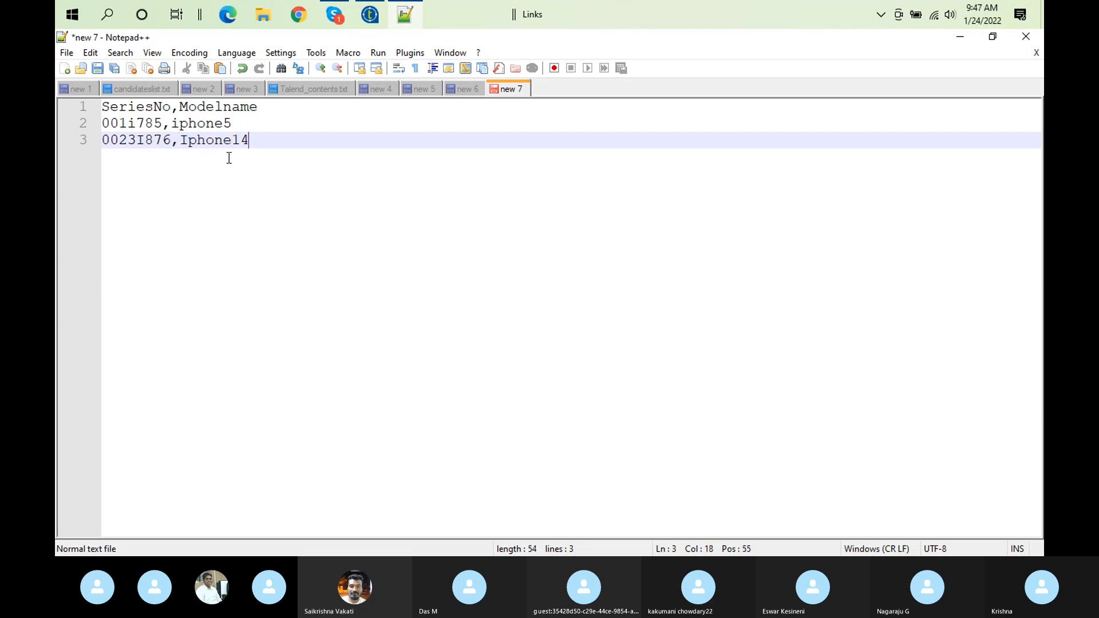
# Duplicate the Iphone14 record onto the next two lines, changing the model names to Iphone13 and Iphone12
pyautogui.hotkey('shift', 'Home')
pyautogui.hotkey('ctrl', 'c')
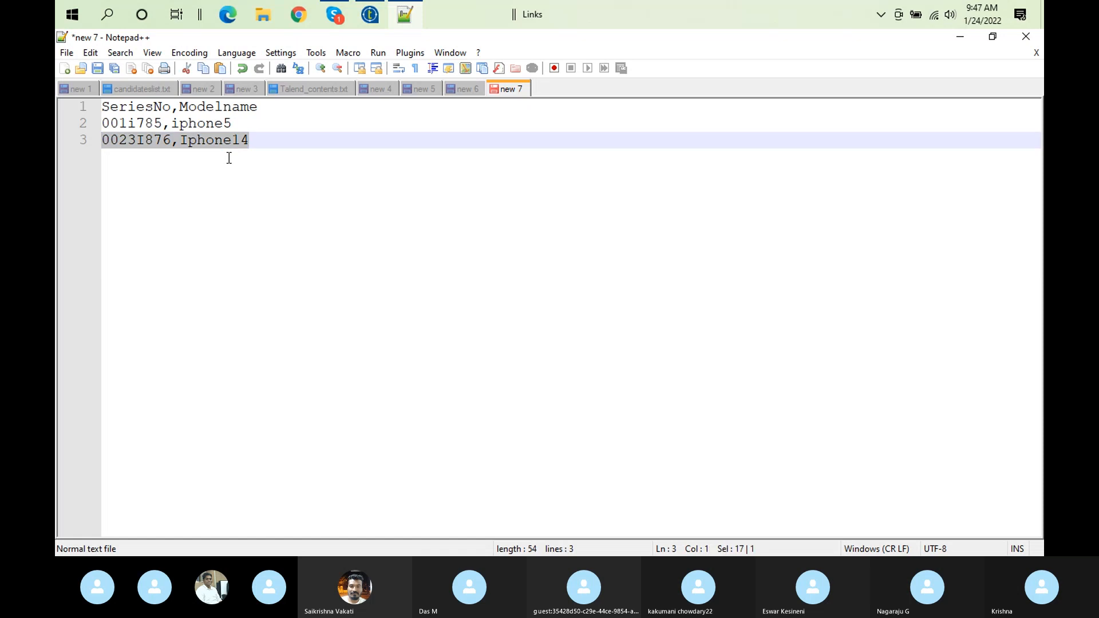
pyautogui.click(282, 140)
pyautogui.press('Return')
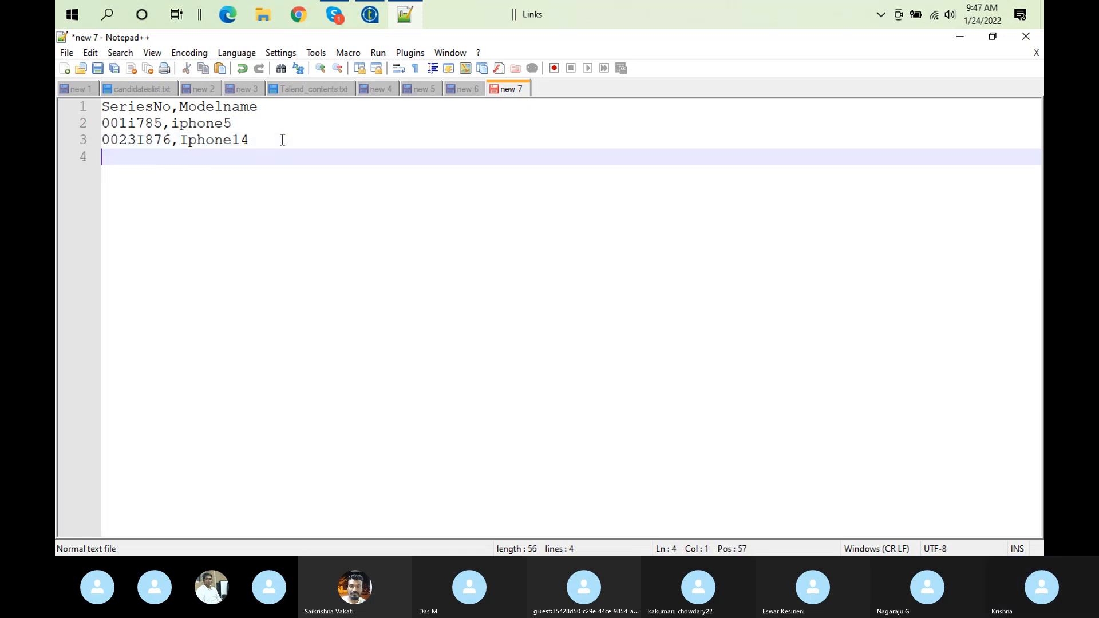
pyautogui.hotkey('ctrl', 'v')
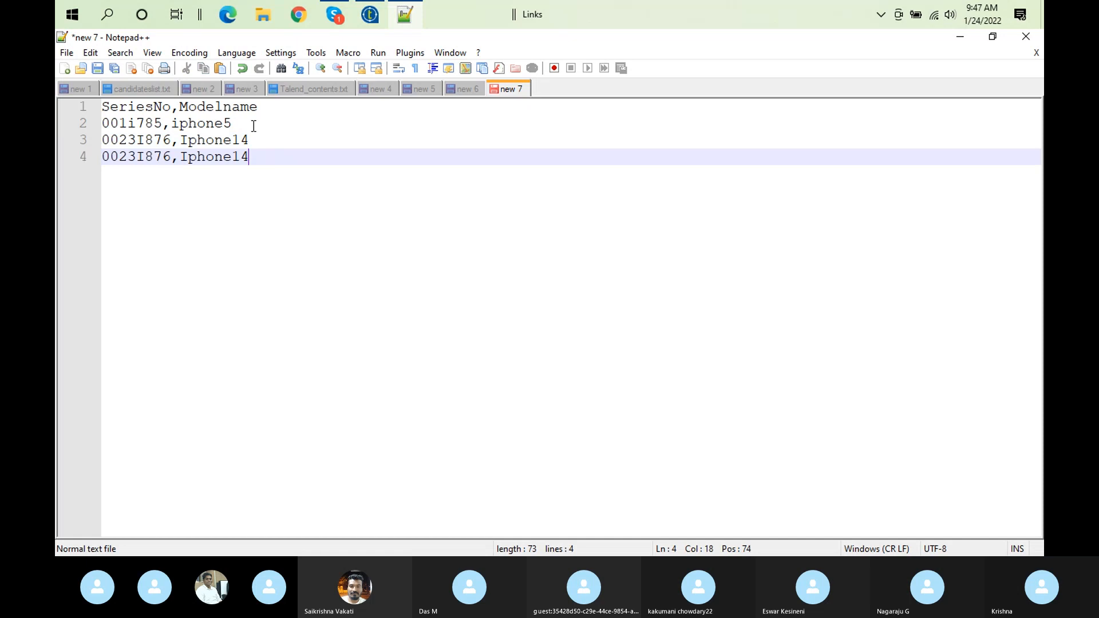
pyautogui.press('BackSpace')
pyautogui.write('3')
pyautogui.press('Return')
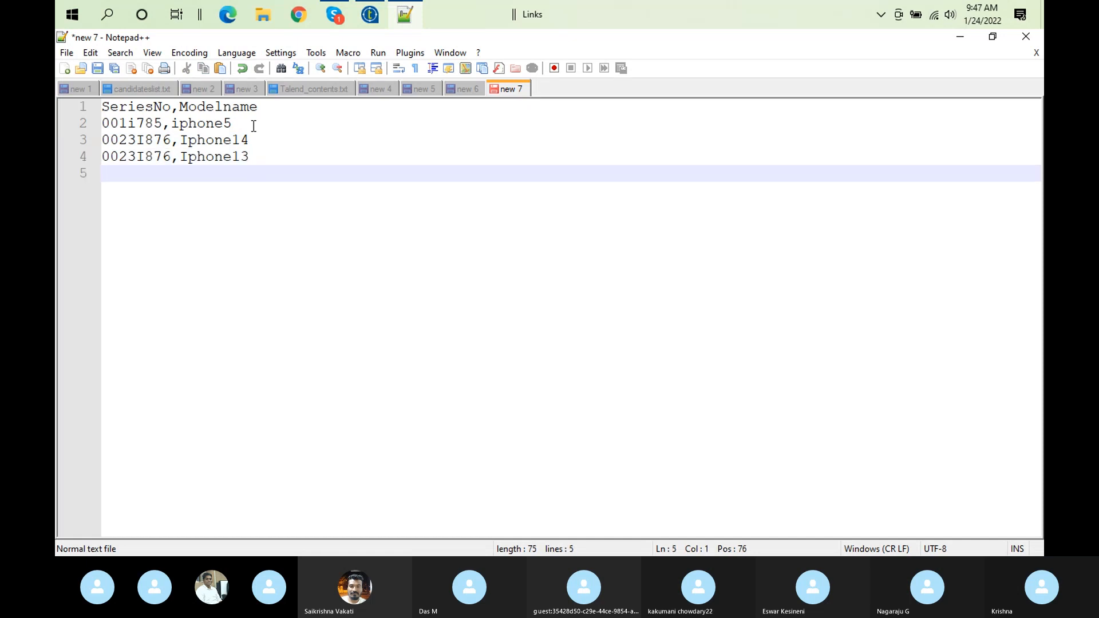
pyautogui.hotkey('ctrl', 'v')
pyautogui.press('BackSpace')
pyautogui.write('2')
pyautogui.press('Return')
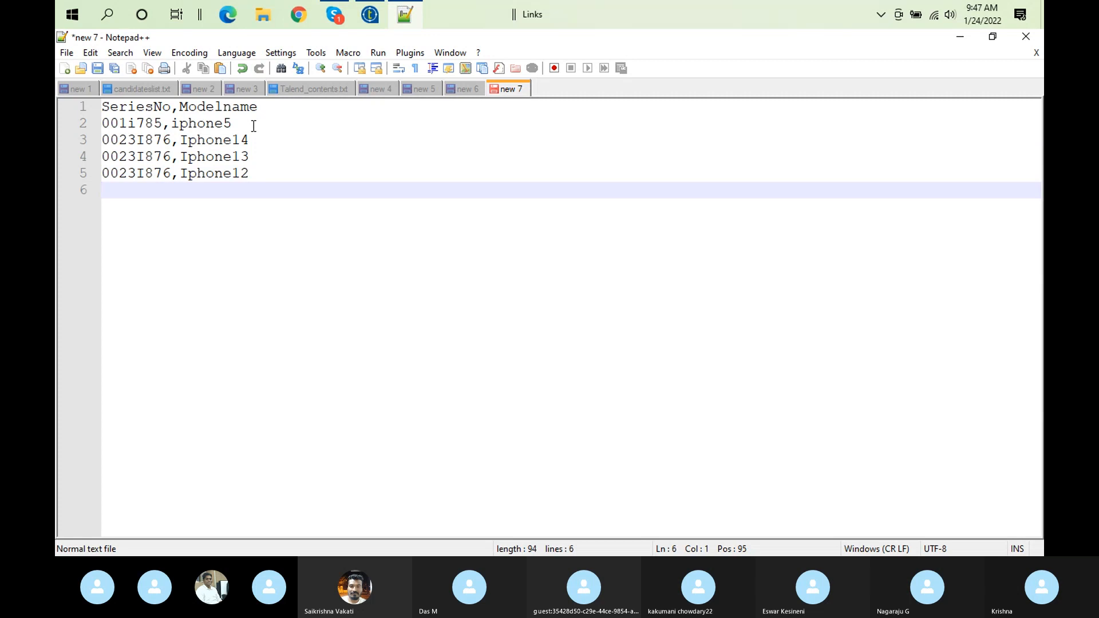
# Change the series number of the Iphone13 record to 0023I856 and that of the Iphone12 record to 0023I846
pyautogui.click(160, 156)
pyautogui.press('BackSpace')
pyautogui.write('5')
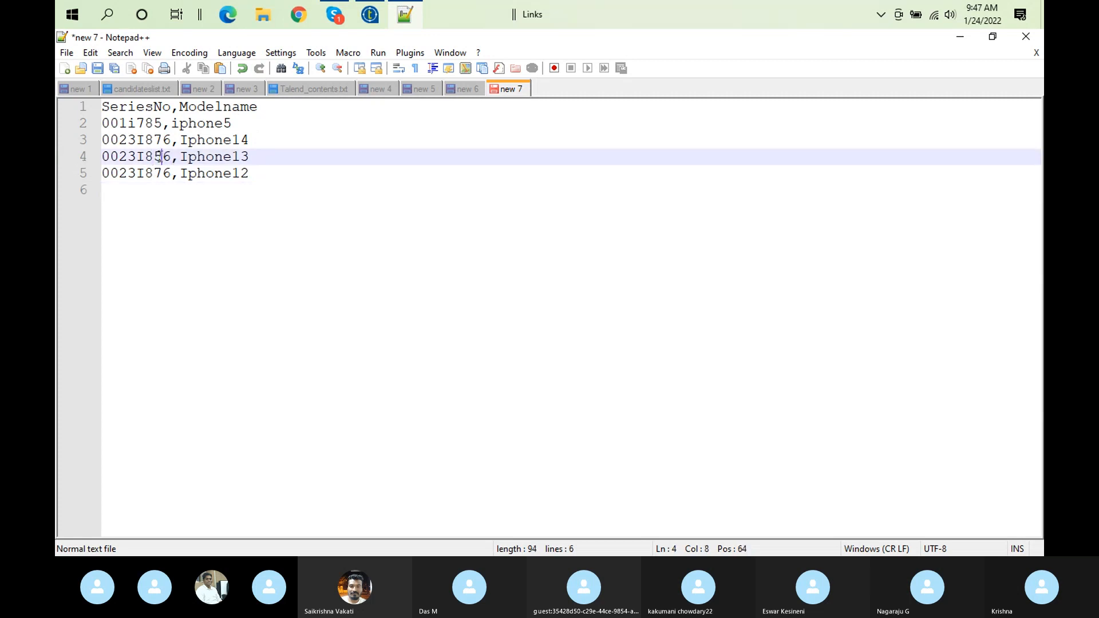
pyautogui.click(161, 172)
pyautogui.press('BackSpace')
pyautogui.write('4')
# Duplicate the Iphone12 record onto line 6 and change its model name to Iphone11
pyautogui.click(258, 174)
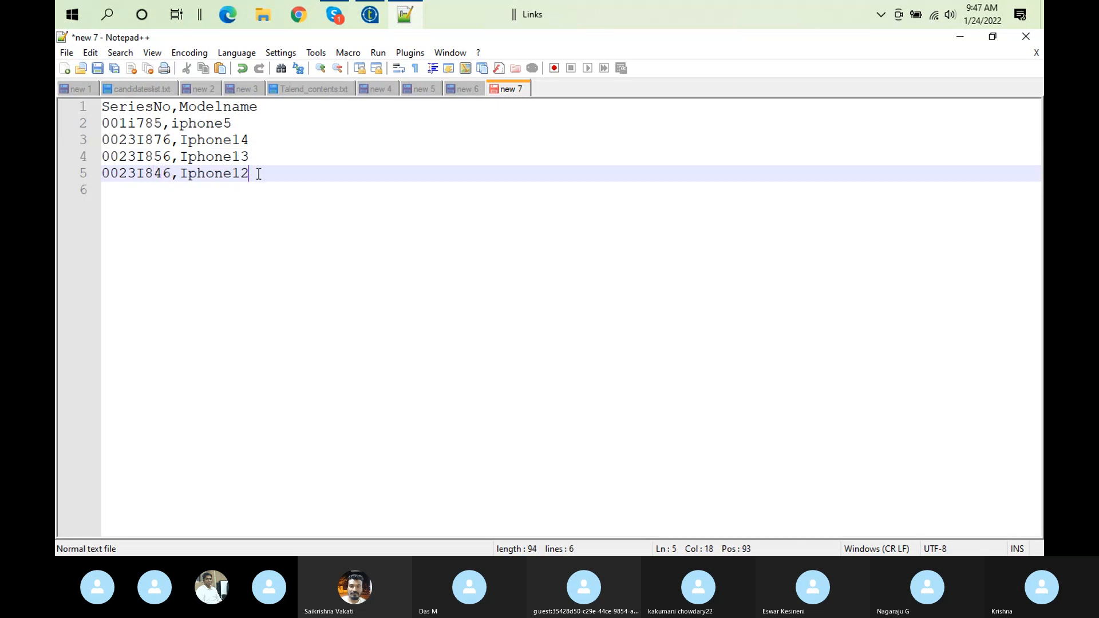
pyautogui.hotkey('shift', 'Home')
pyautogui.hotkey('ctrl', 'c')
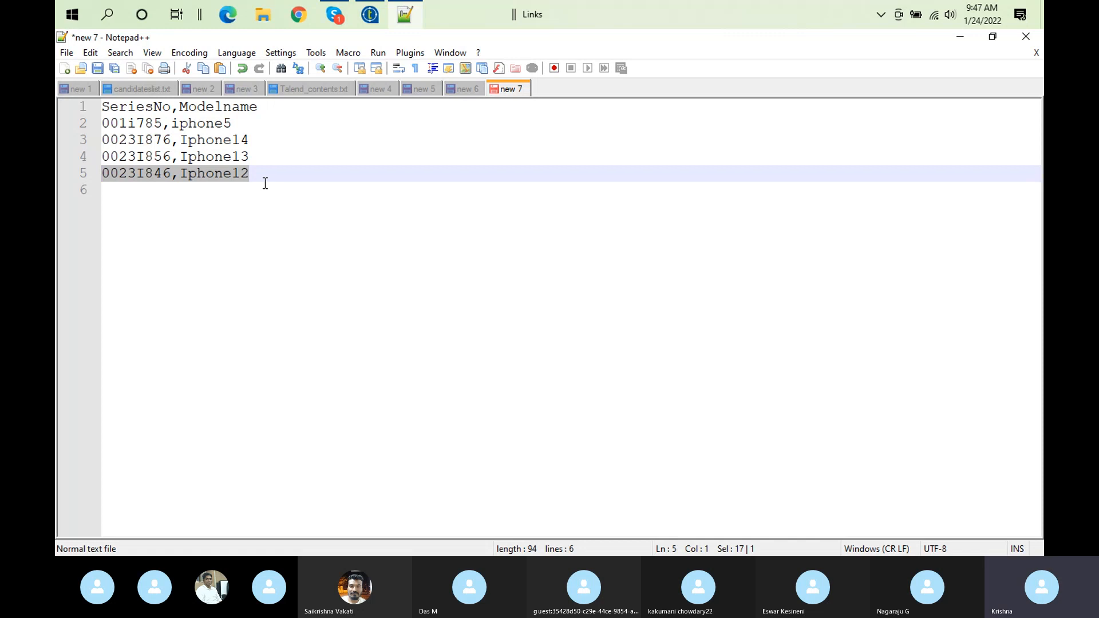
pyautogui.press('End')
pyautogui.press('Return')
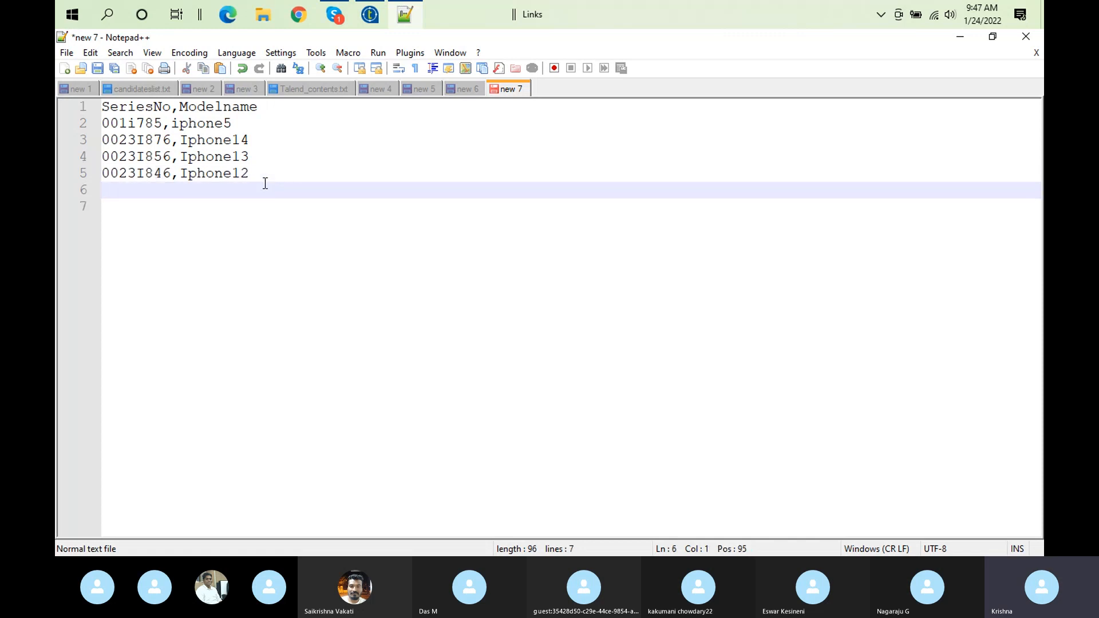
pyautogui.hotkey('ctrl', 'v')
pyautogui.press('BackSpace')
pyautogui.write('1')
pyautogui.click(303, 240)
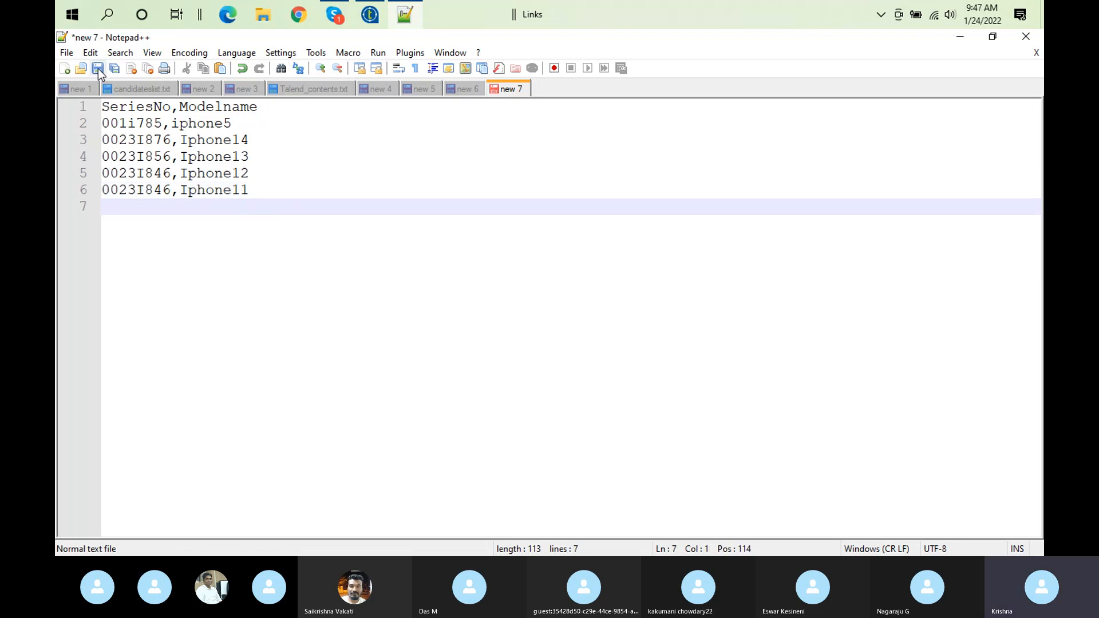
# Start saving the series list and create a folder named Data inside Talend_12012022
pyautogui.click(98, 69)
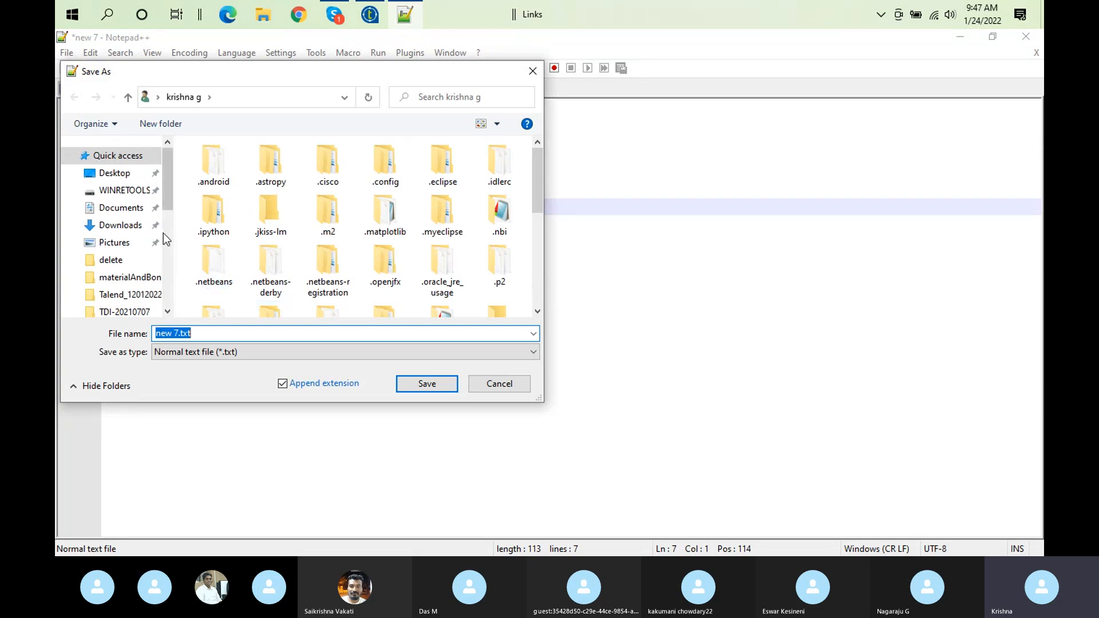
pyautogui.click(148, 311)
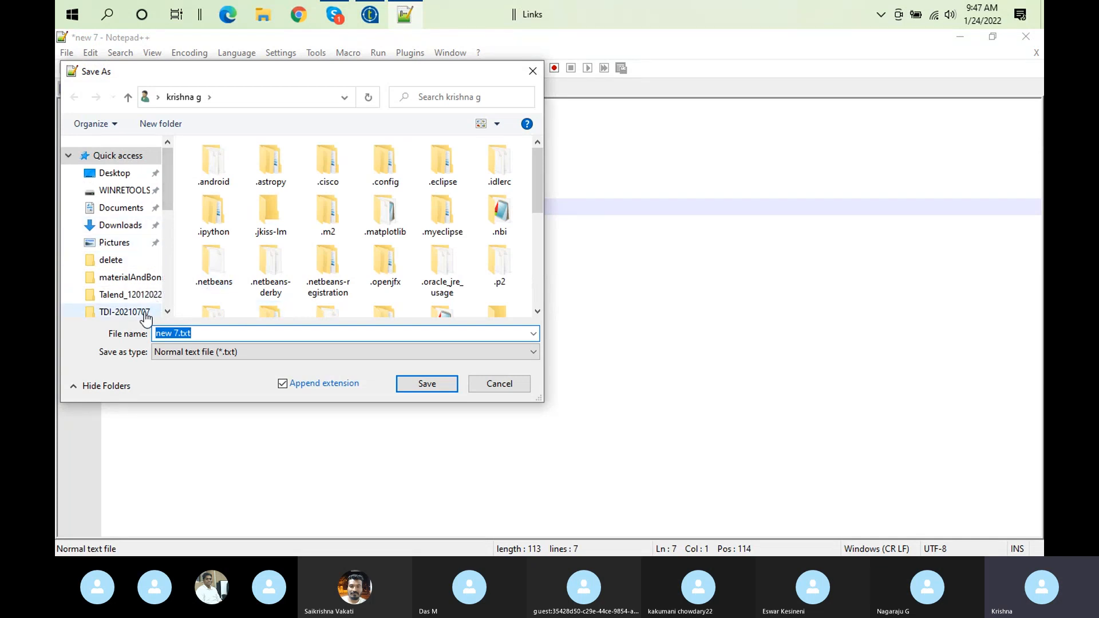
pyautogui.click(138, 294)
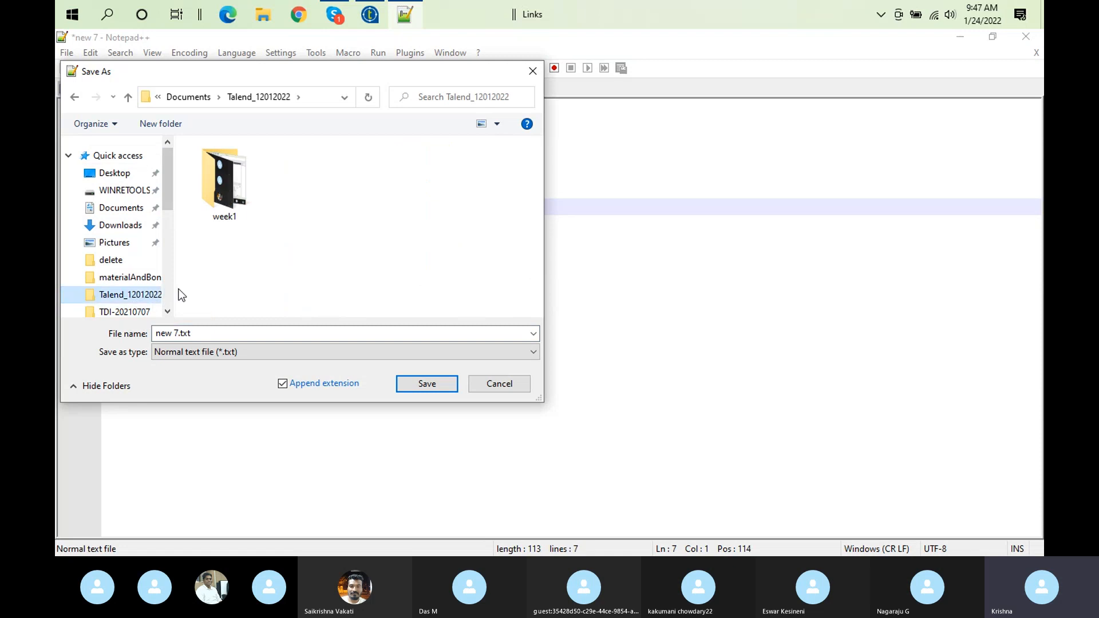
pyautogui.rightClick(298, 272)
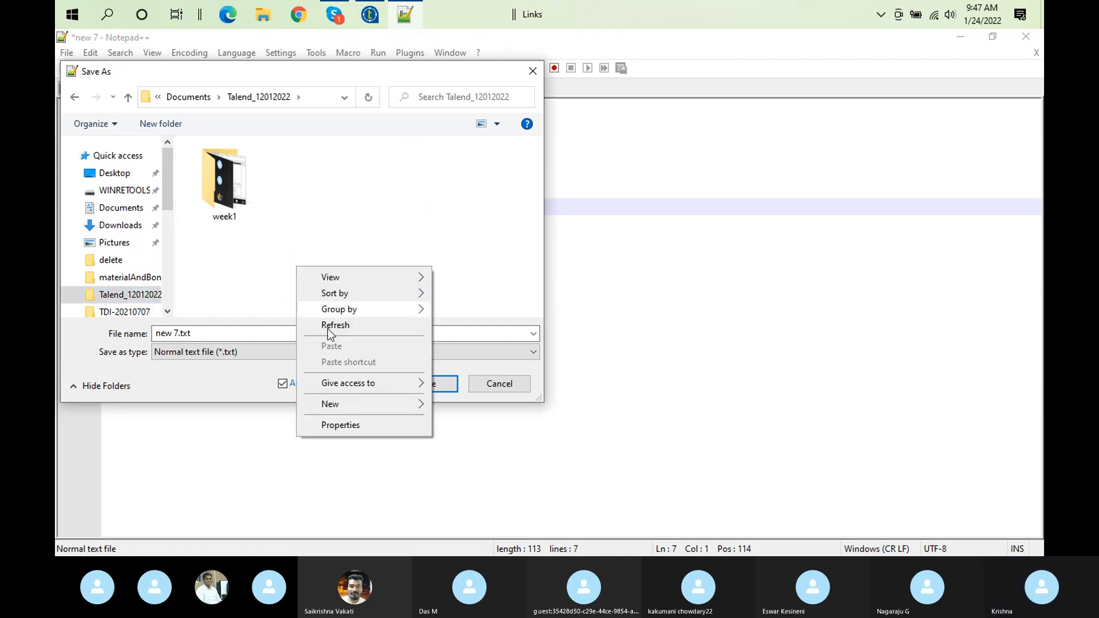
pyautogui.moveTo(369, 405)
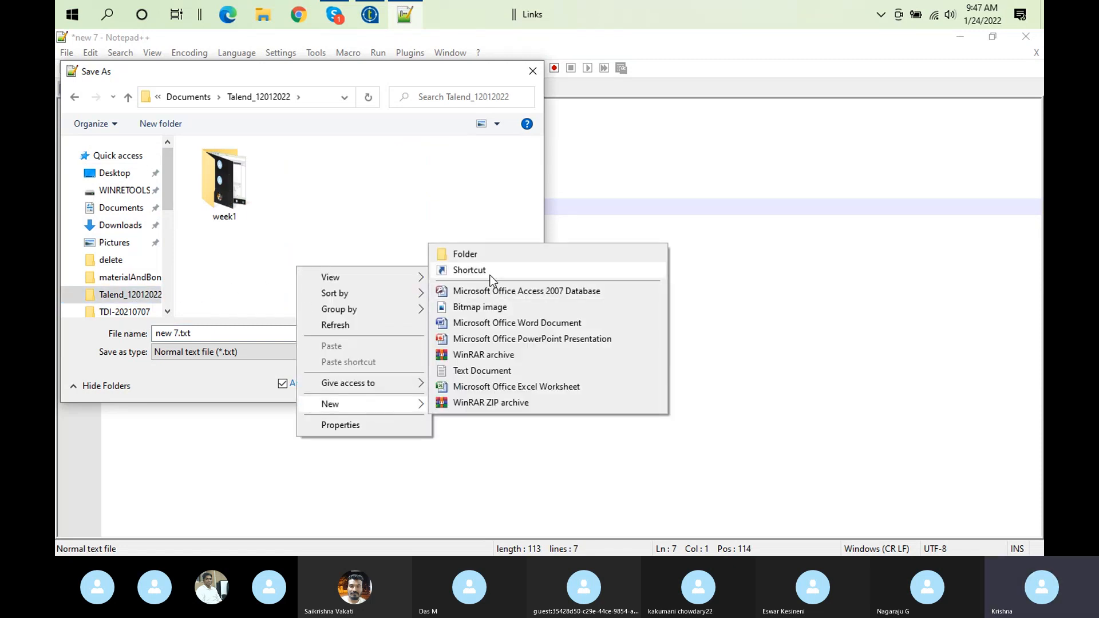
pyautogui.click(499, 256)
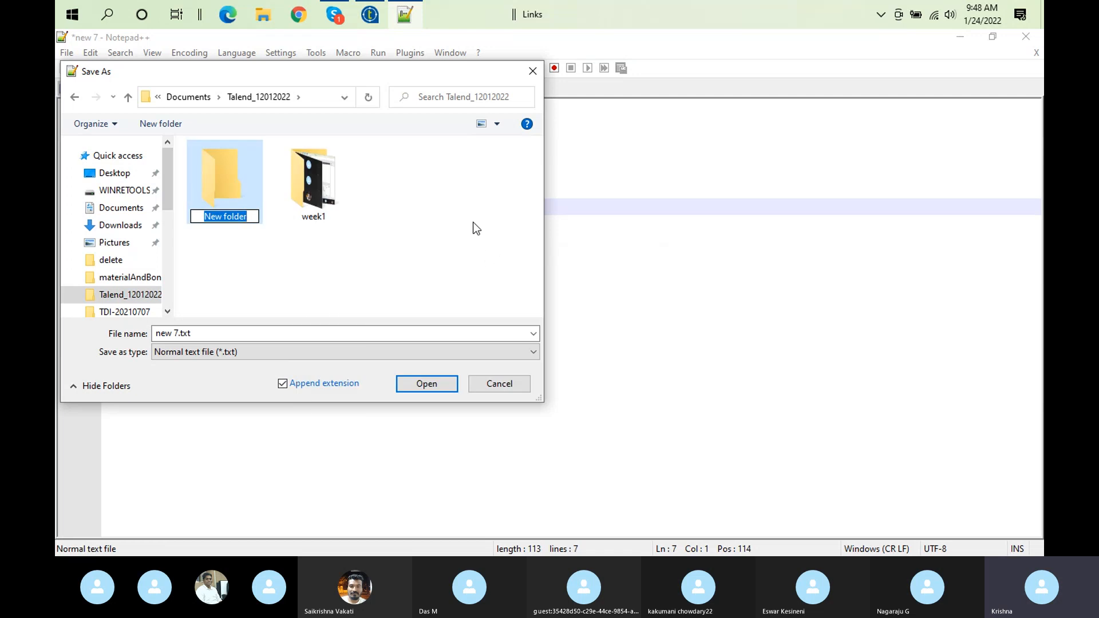
pyautogui.write('Dat')
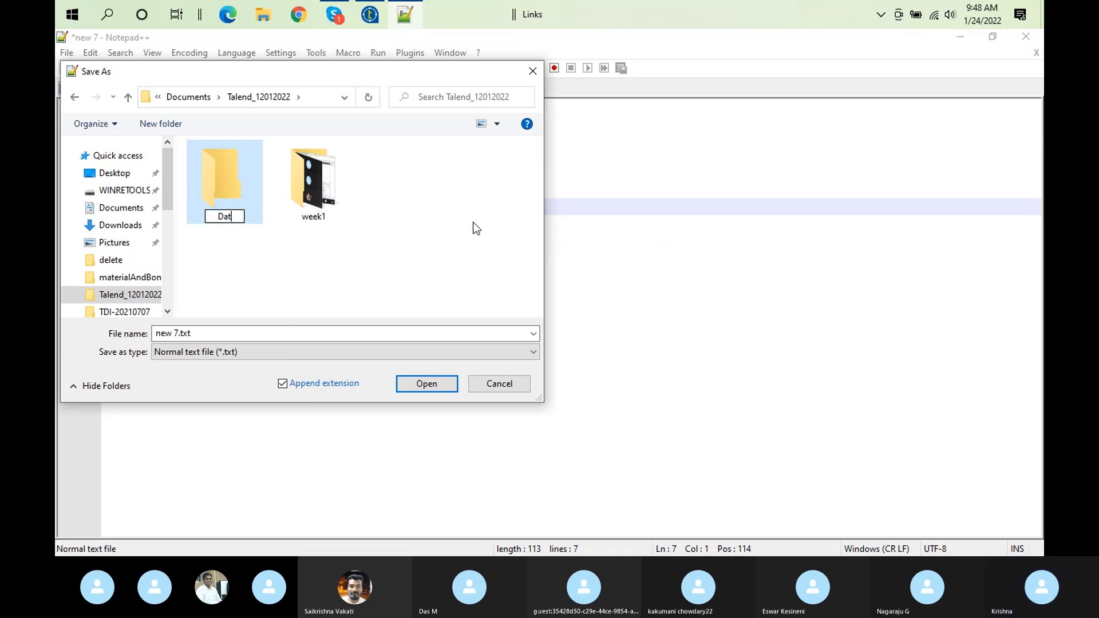
pyautogui.write('a')
pyautogui.click(404, 263)
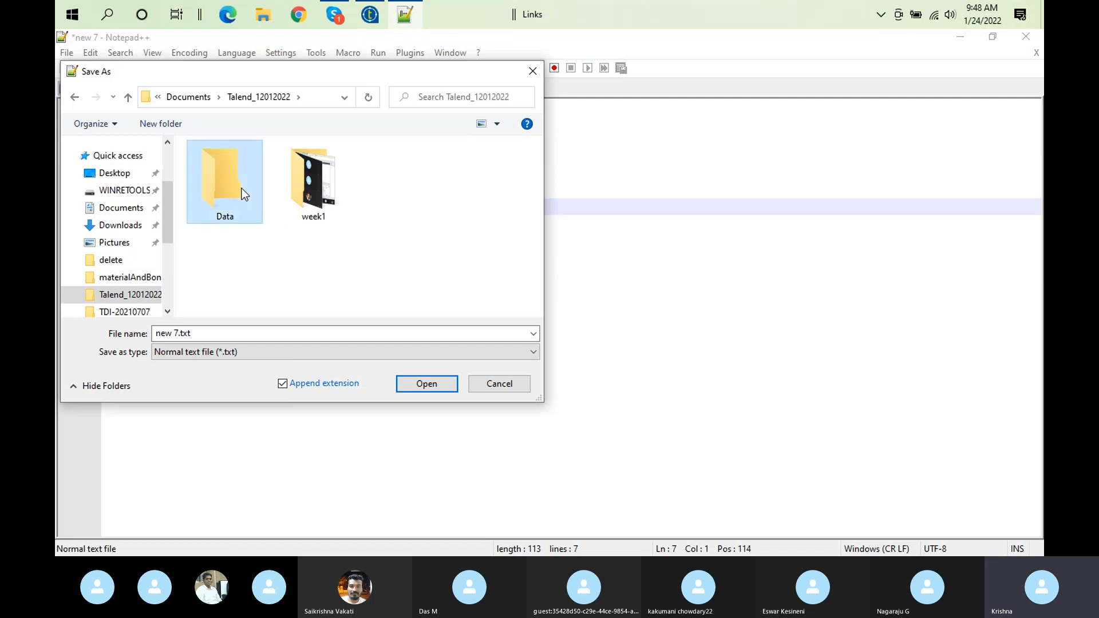
# Create a lookups subfolder inside the Data folder and open it as the save location
pyautogui.doubleClick(242, 188)
pyautogui.rightClick(252, 211)
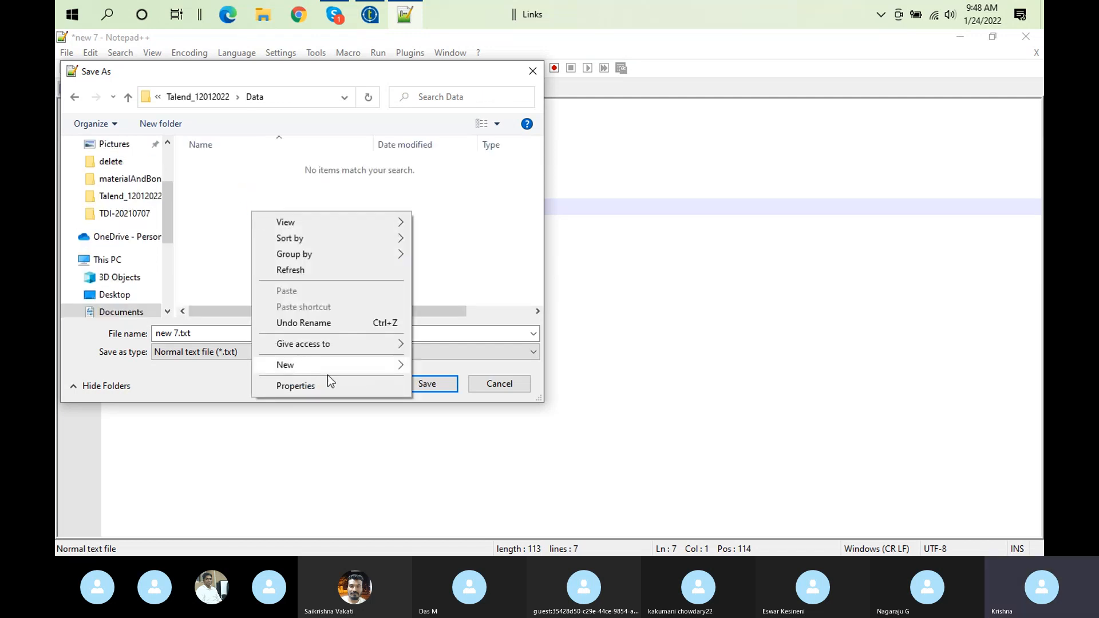
pyautogui.moveTo(347, 370)
pyautogui.click(438, 364)
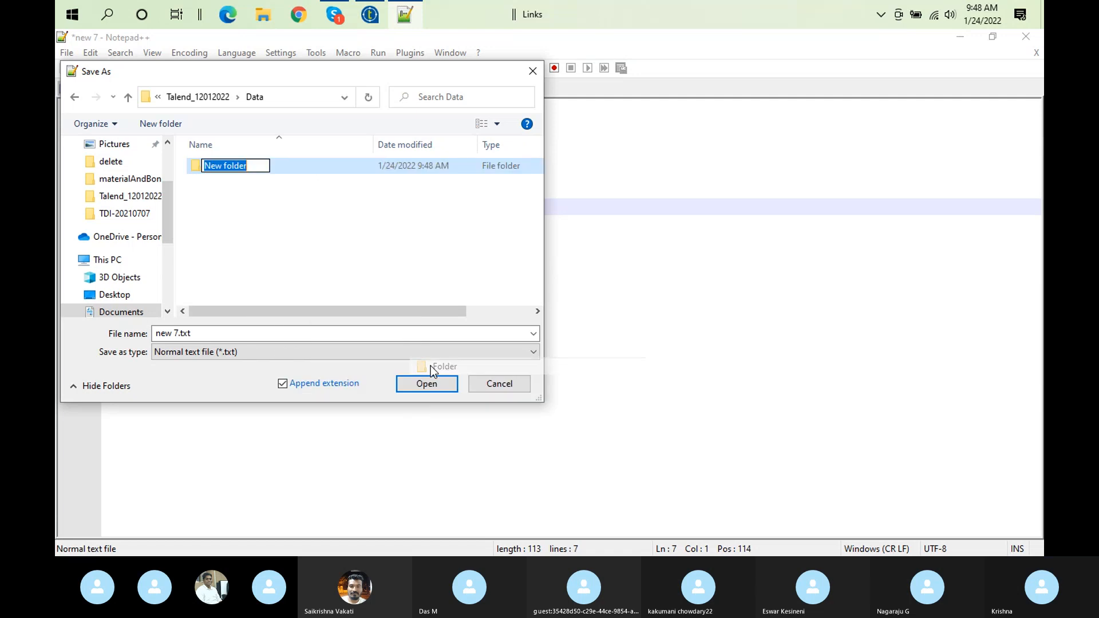
pyautogui.write('lookups')
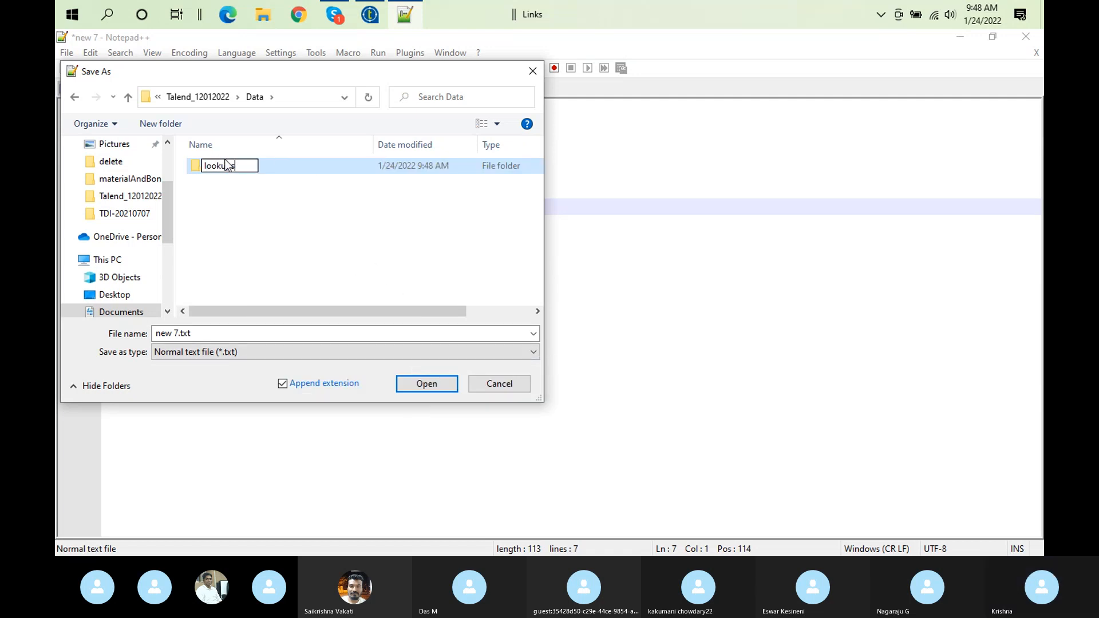
pyautogui.click(270, 171)
pyautogui.doubleClick(262, 166)
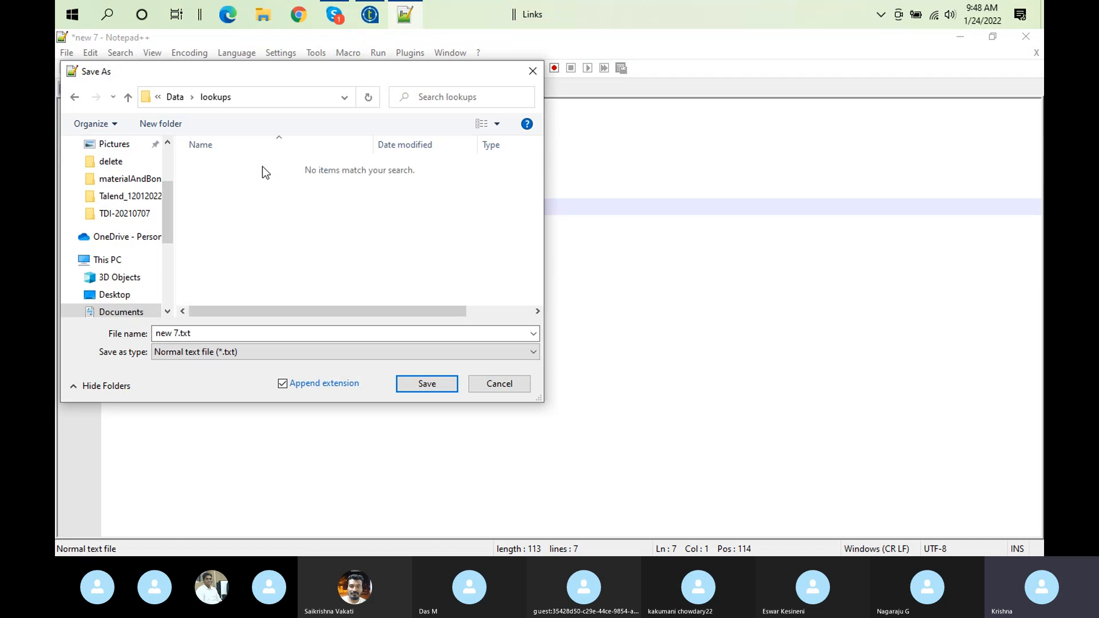
# Save the series list as products.txt in the lookups folder
pyautogui.click(177, 330)
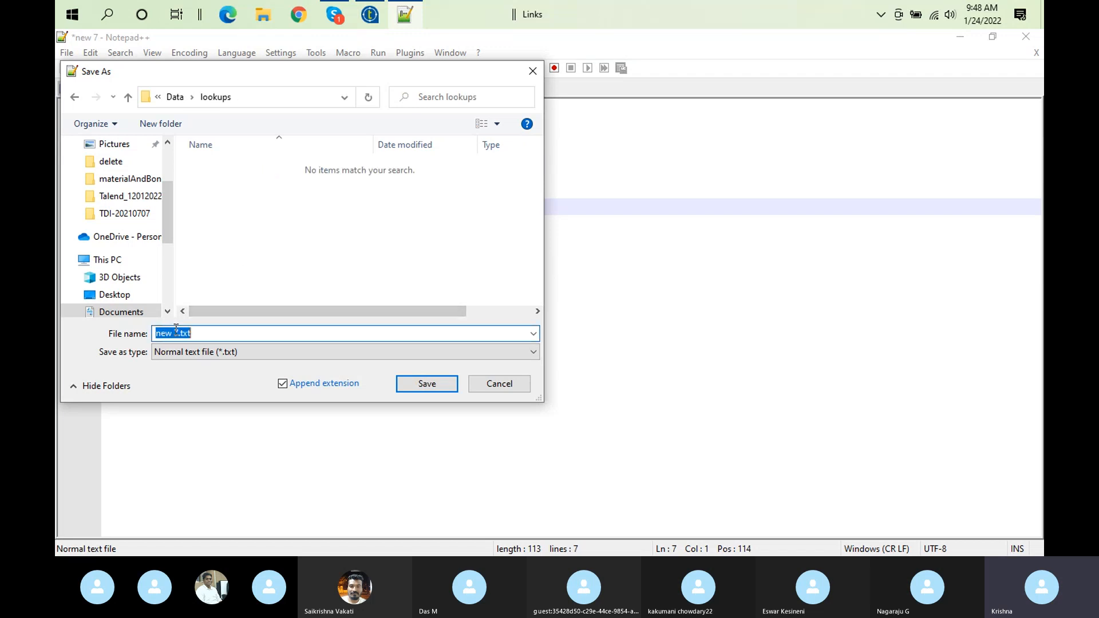
pyautogui.click(183, 332)
pyautogui.press('BackSpace')
pyautogui.press('BackSpace')
pyautogui.press('BackSpace')
pyautogui.press('BackSpace')
pyautogui.press('BackSpace')
pyautogui.write('gro')
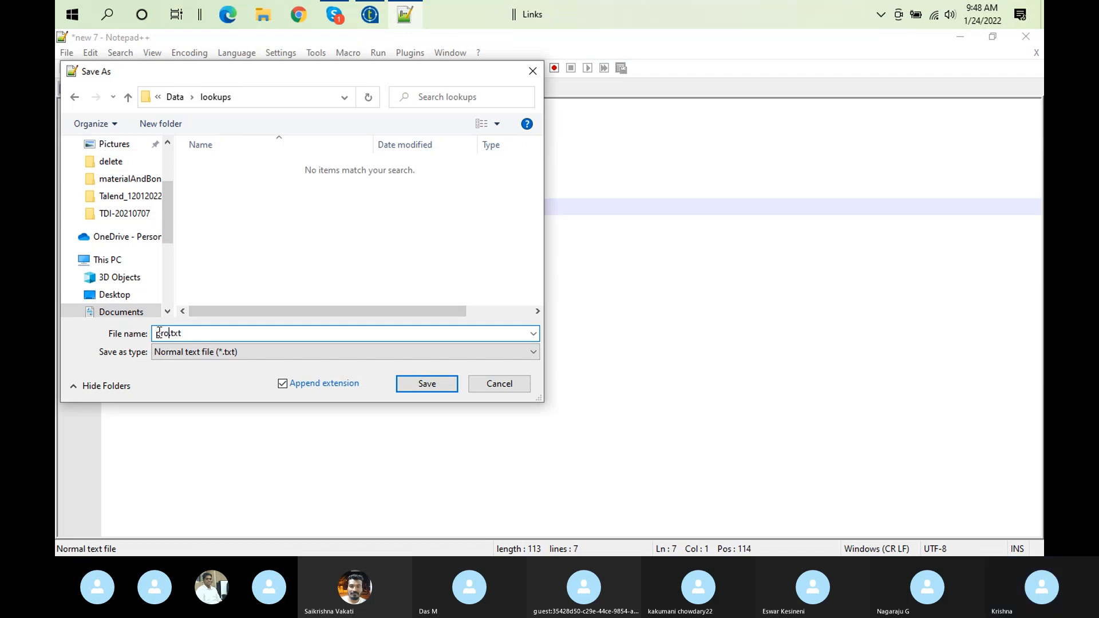
pyautogui.write('ducts')
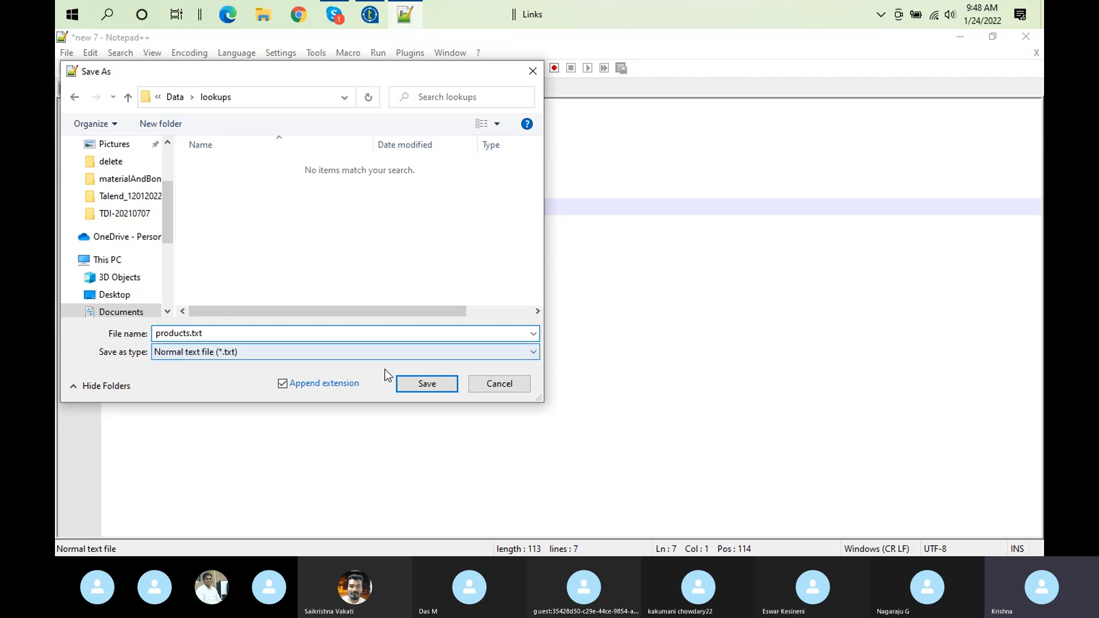
pyautogui.click(426, 384)
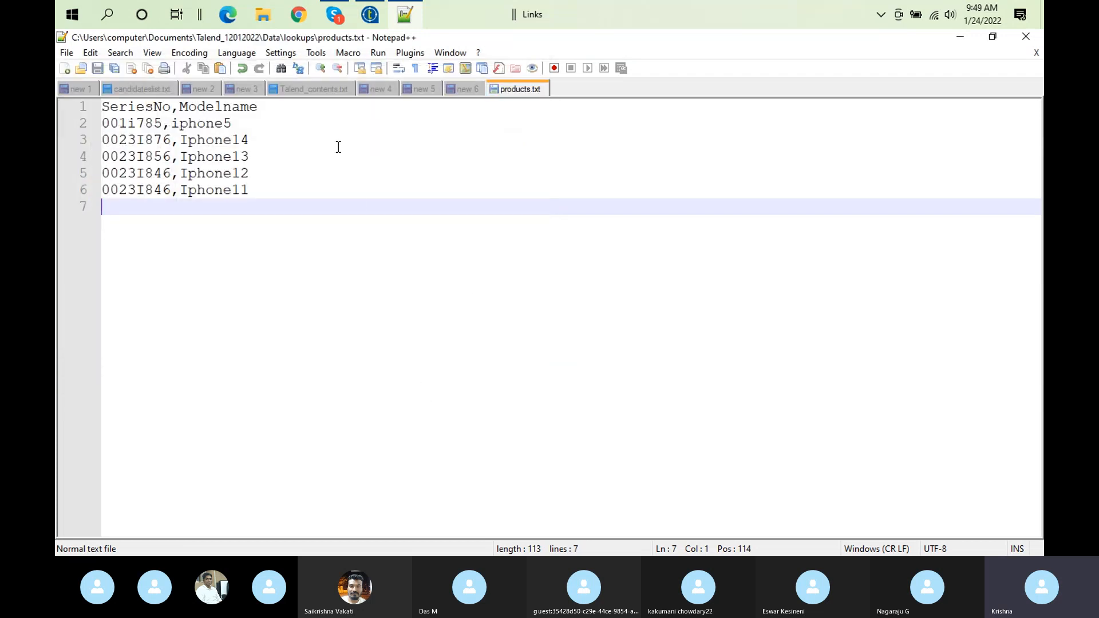
# Switch to Talend Open Studio and start a new documentation item under the repository's Documentation node
pyautogui.click(370, 14)
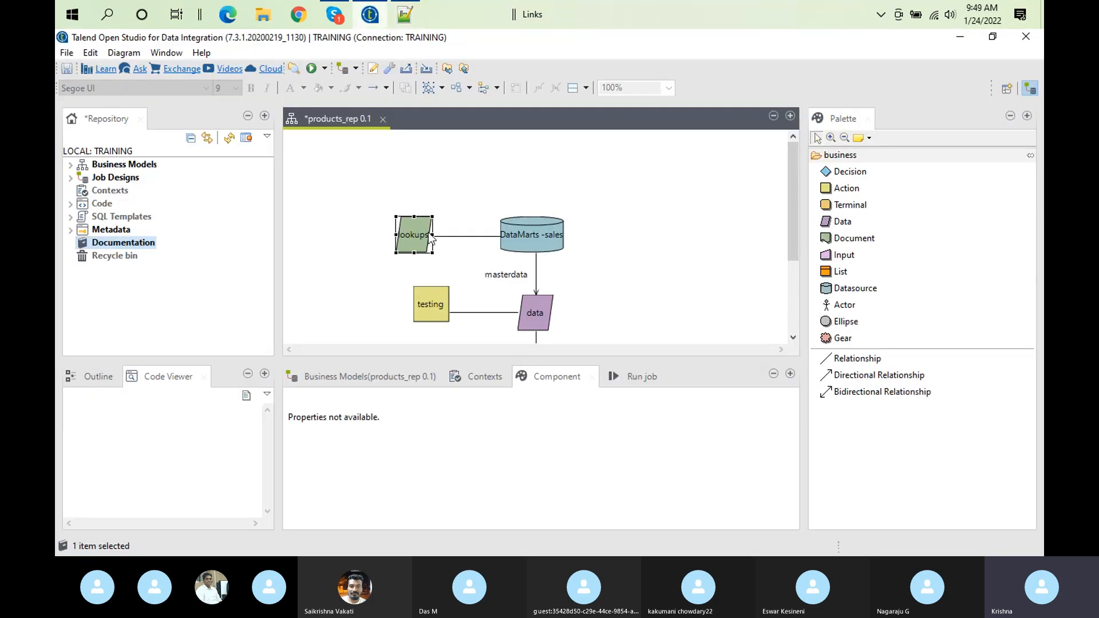
pyautogui.rightClick(421, 236)
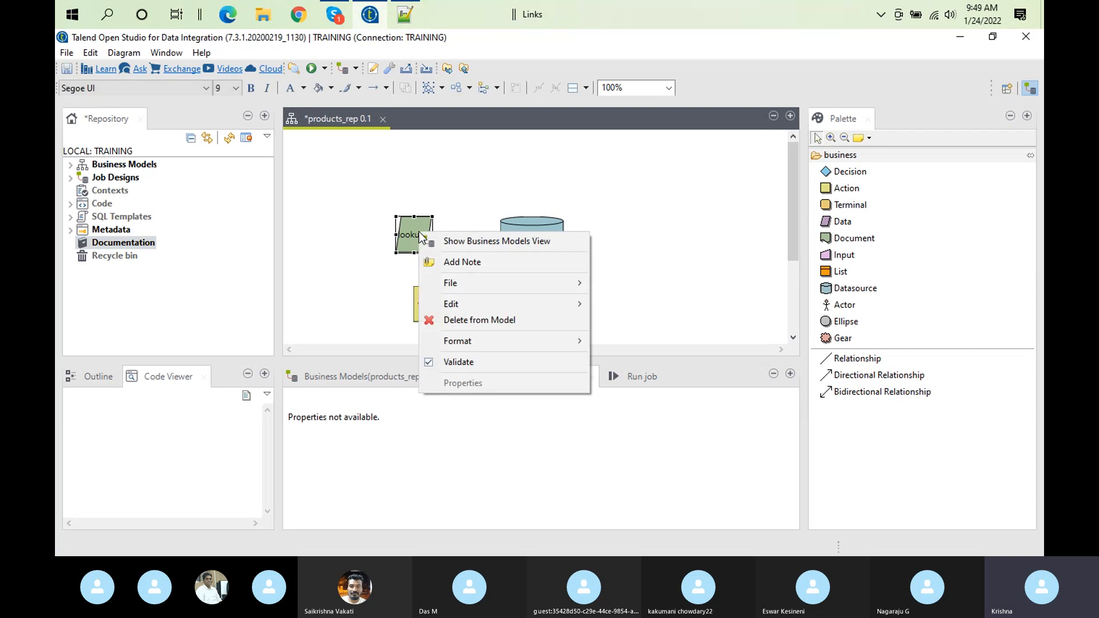
pyautogui.rightClick(147, 246)
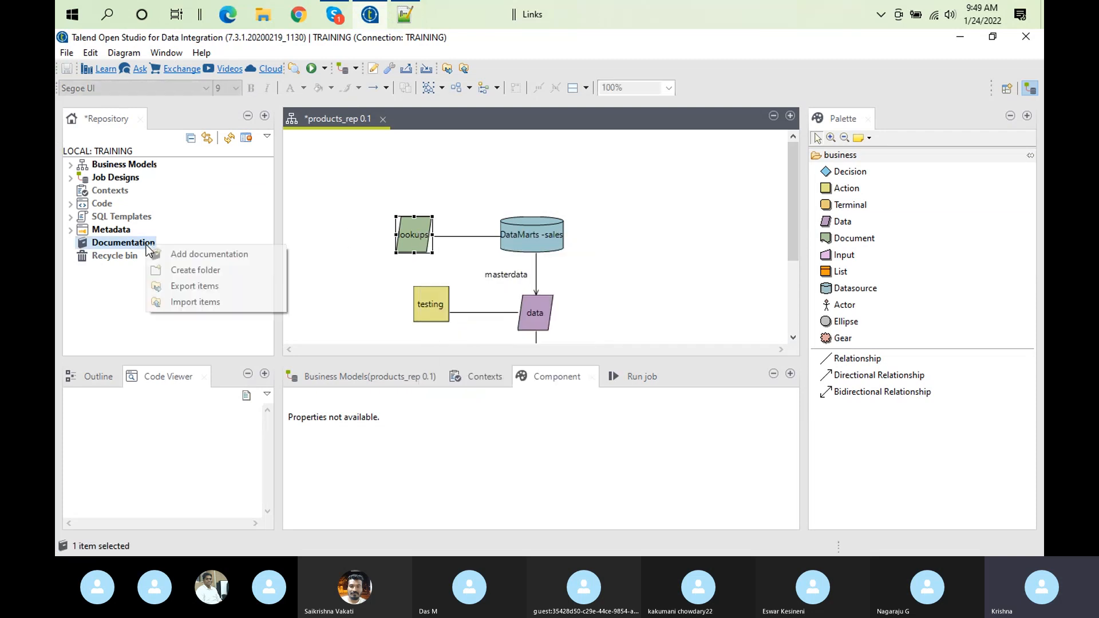
pyautogui.click(195, 255)
# Choose products.txt from Talend_12012022, Data, lookups as the documentation's source document file
pyautogui.click(704, 116)
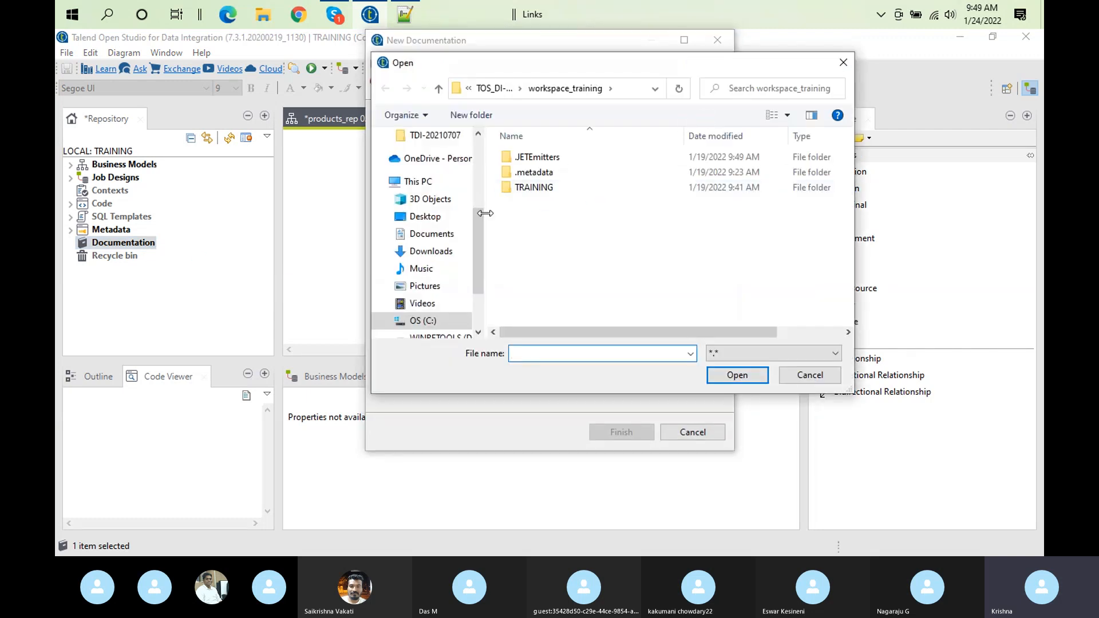
pyautogui.scroll(3, 480, 162)
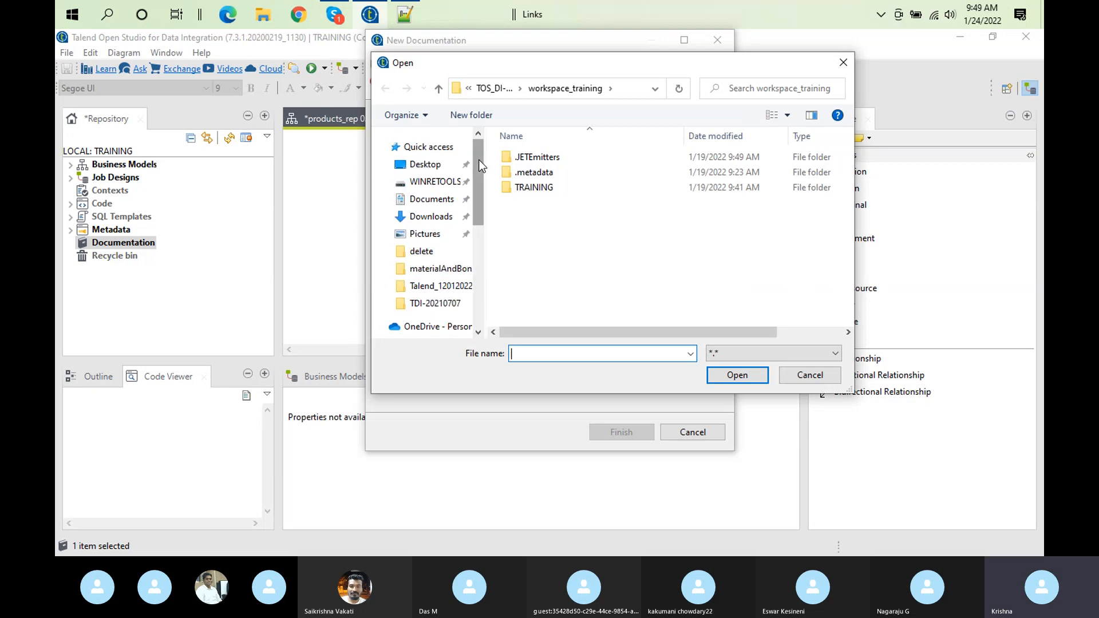
pyautogui.click(460, 290)
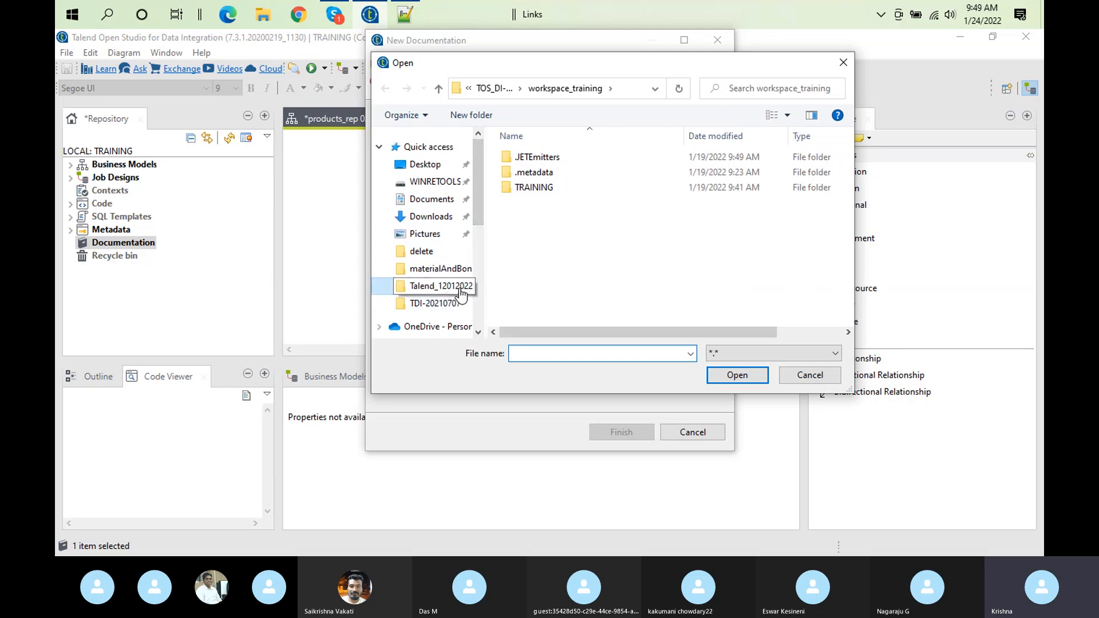
pyautogui.click(446, 306)
pyautogui.click(447, 289)
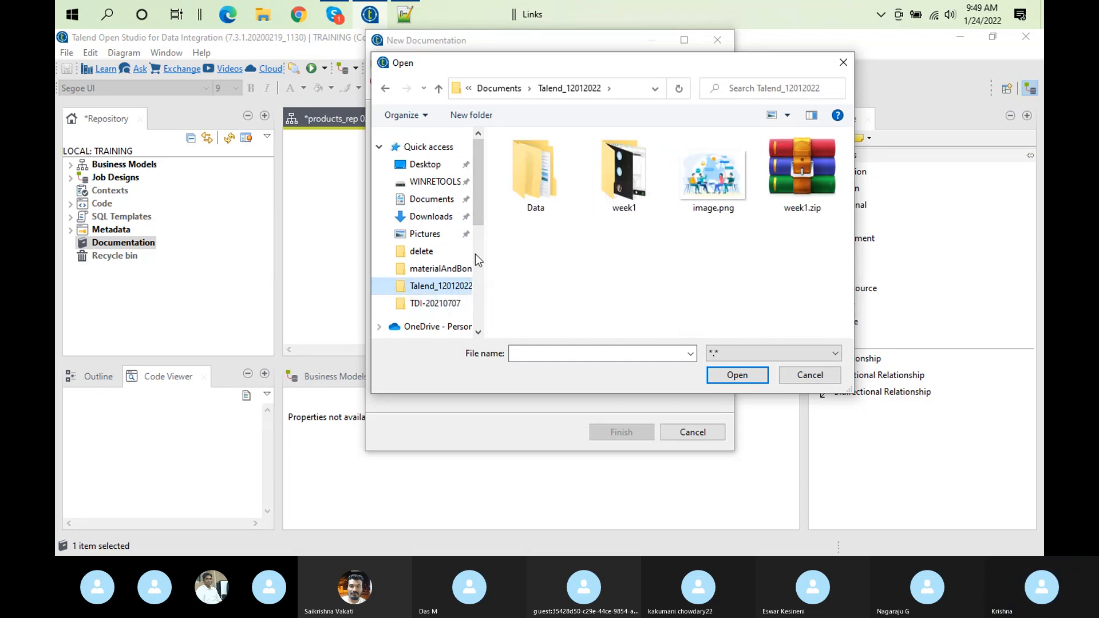
pyautogui.doubleClick(538, 174)
pyautogui.doubleClick(537, 164)
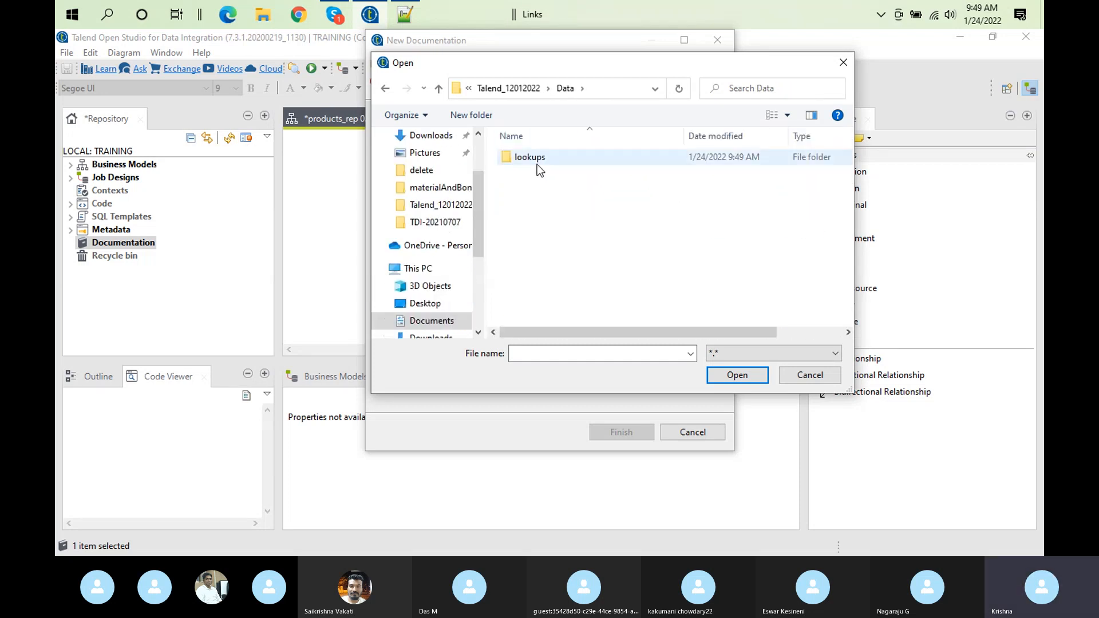
pyautogui.click(557, 156)
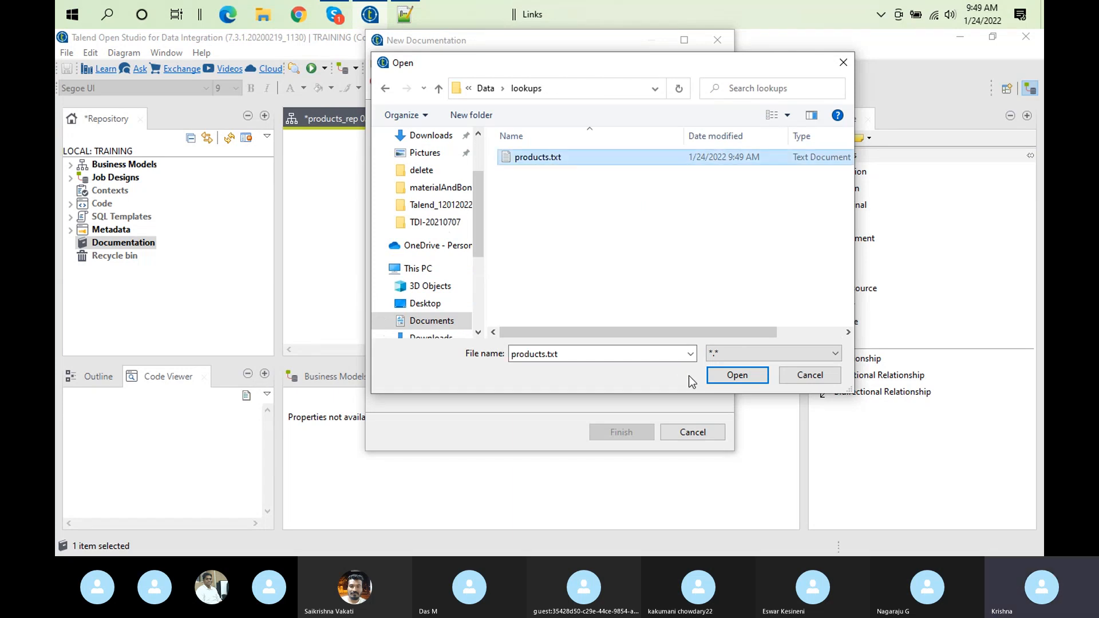
pyautogui.click(733, 381)
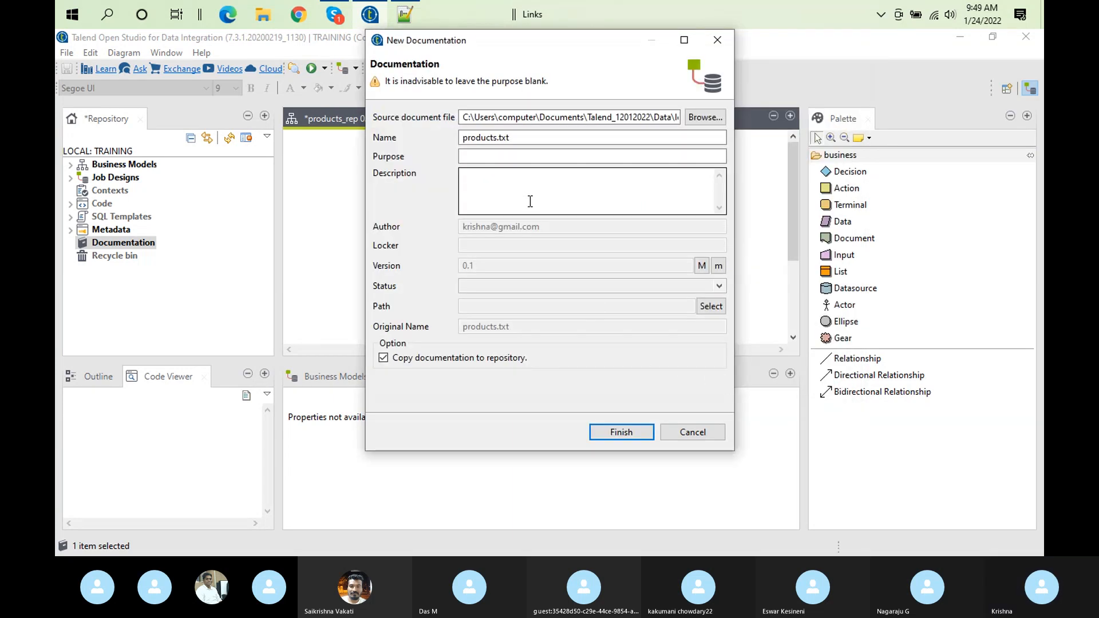
# Enter "refrences for sales" as the purpose of the new documentation
pyautogui.click(477, 157)
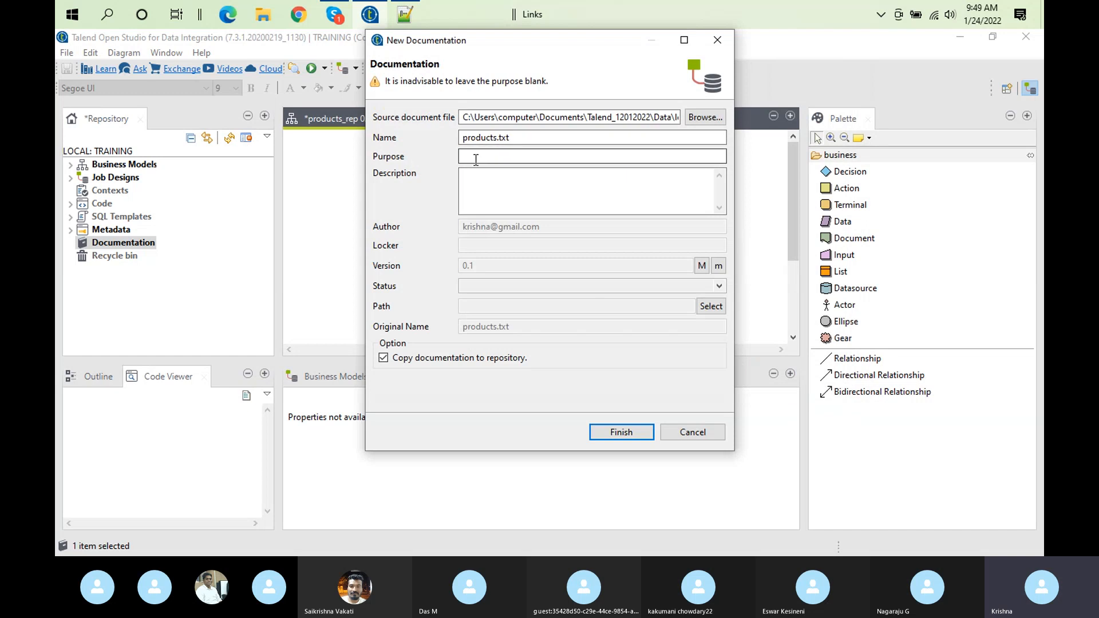
pyautogui.write('refr')
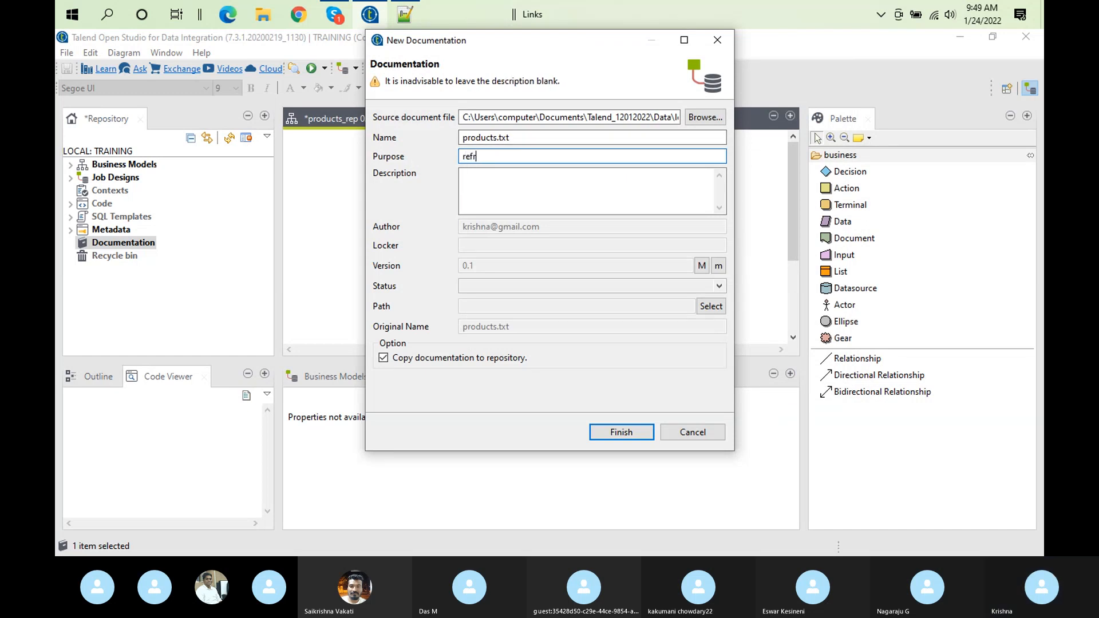
pyautogui.write('ences')
pyautogui.click(496, 172)
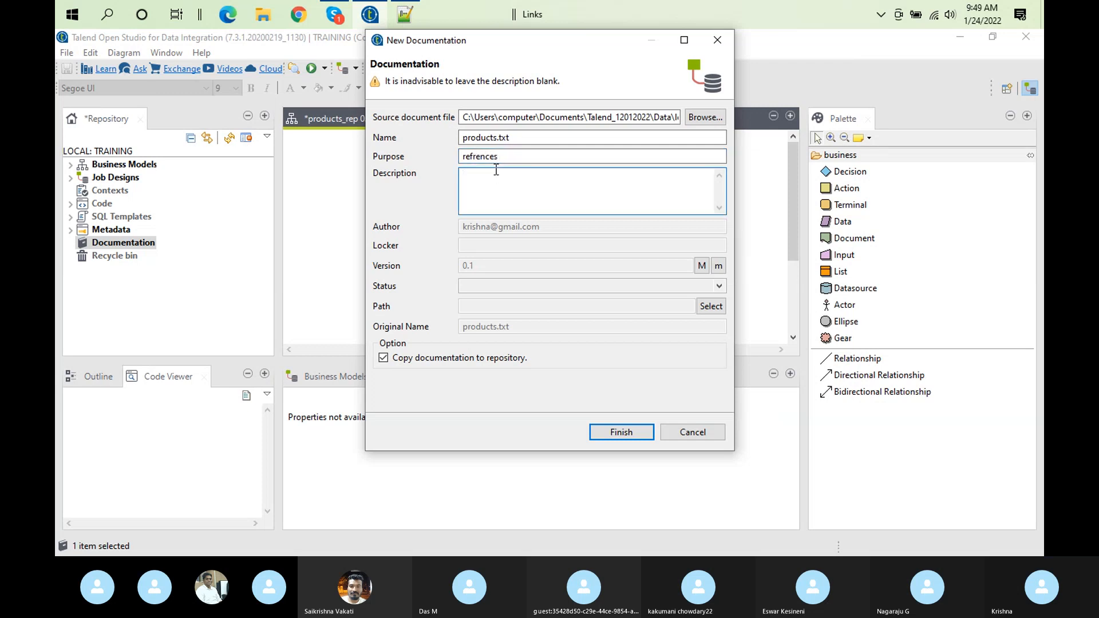
pyautogui.click(521, 155)
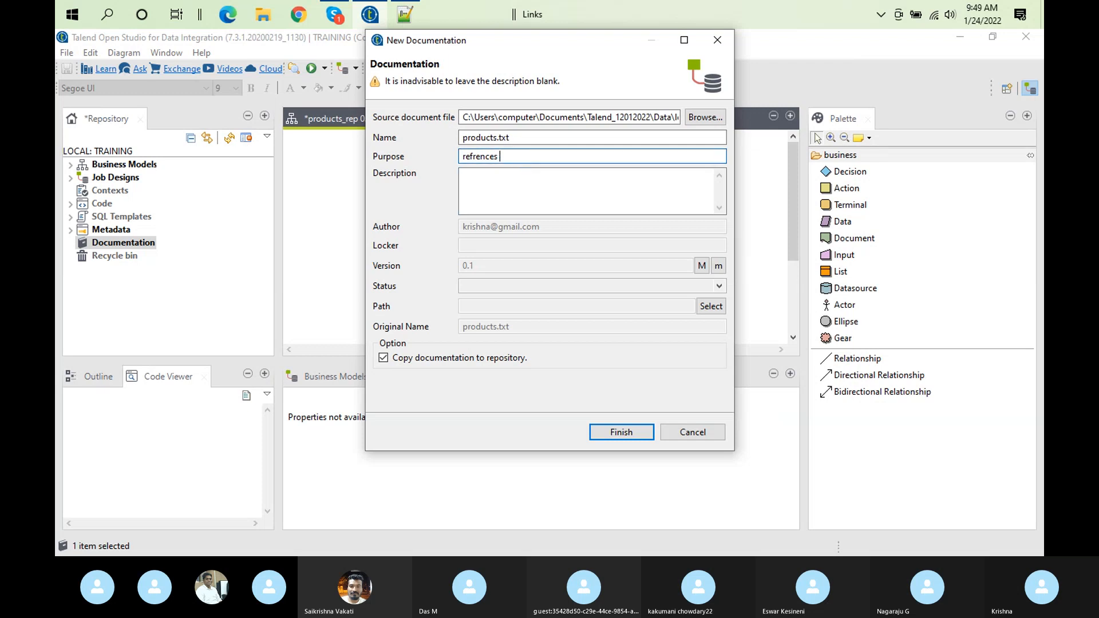
pyautogui.write('for sales')
# Copy the purpose text into the description, finish creating the documentation, and expand the Documentation node
pyautogui.hotkey('ctrl', 'a')
pyautogui.hotkey('ctrl', 'c')
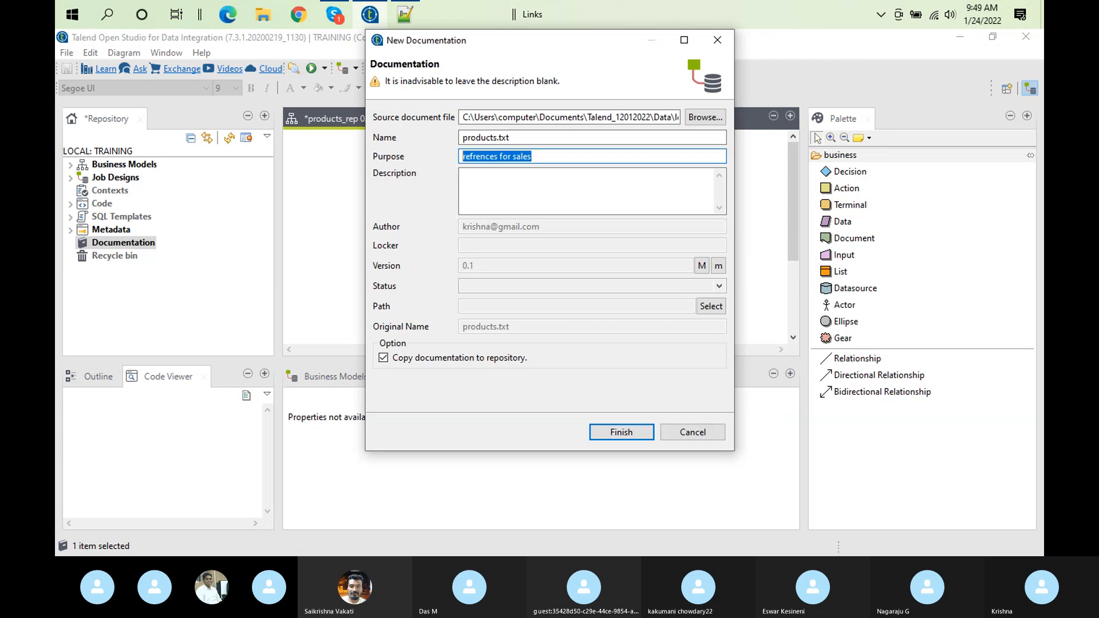
pyautogui.click(531, 182)
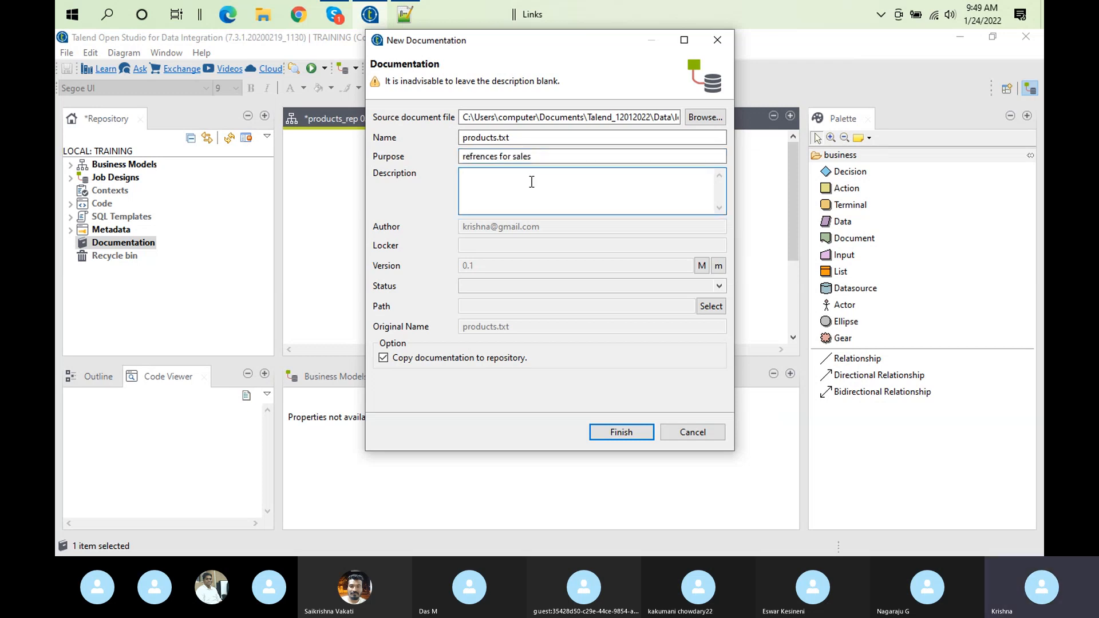
pyautogui.hotkey('ctrl', 'v')
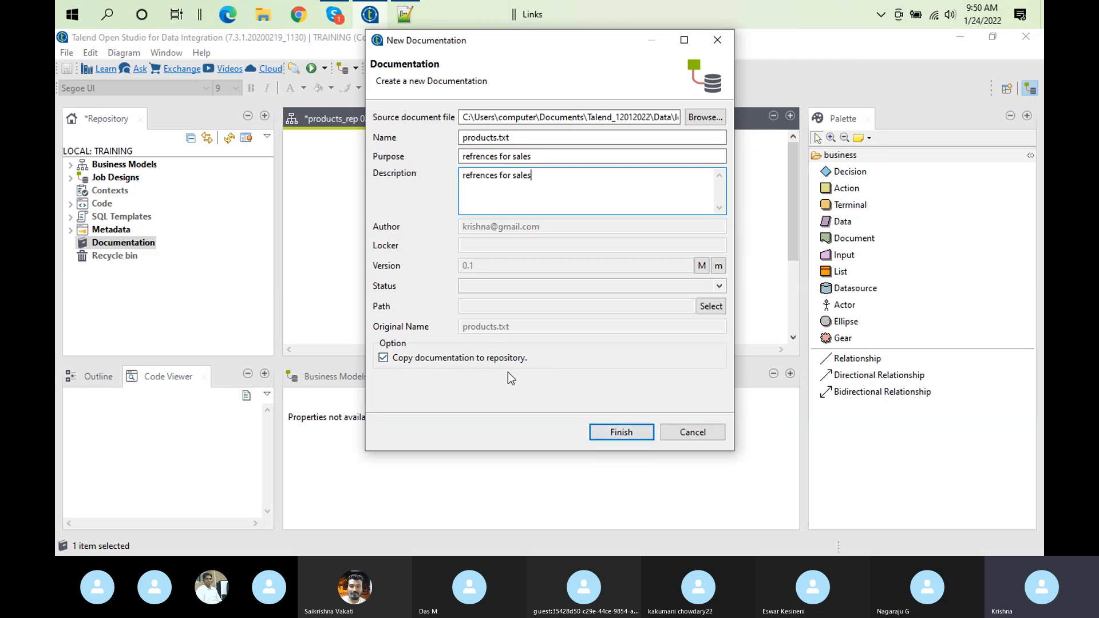
pyautogui.click(624, 433)
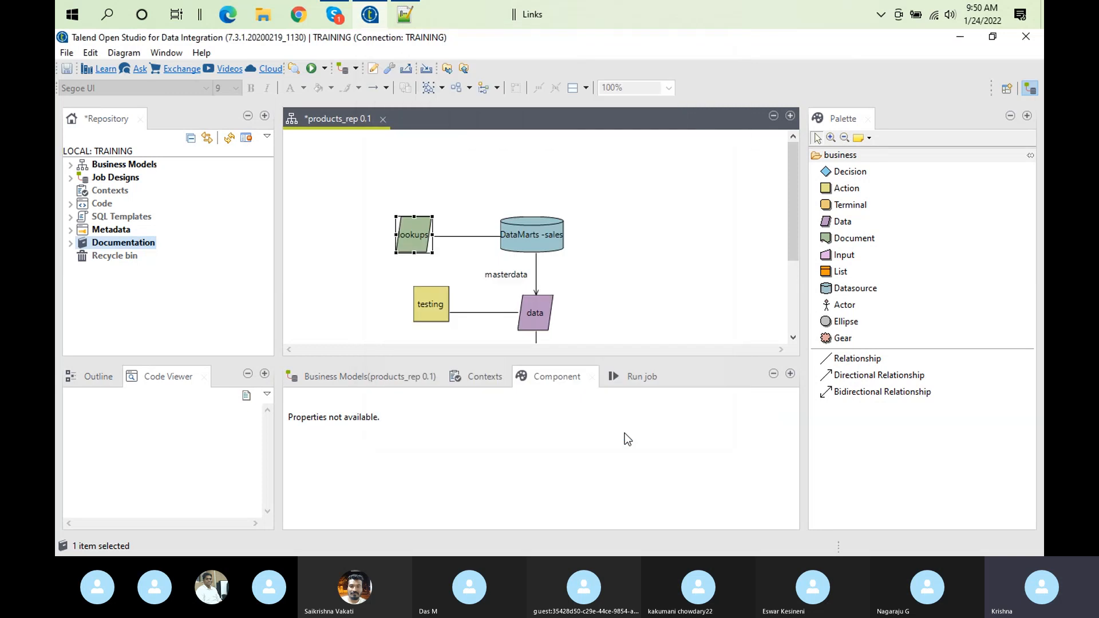
pyautogui.click(72, 243)
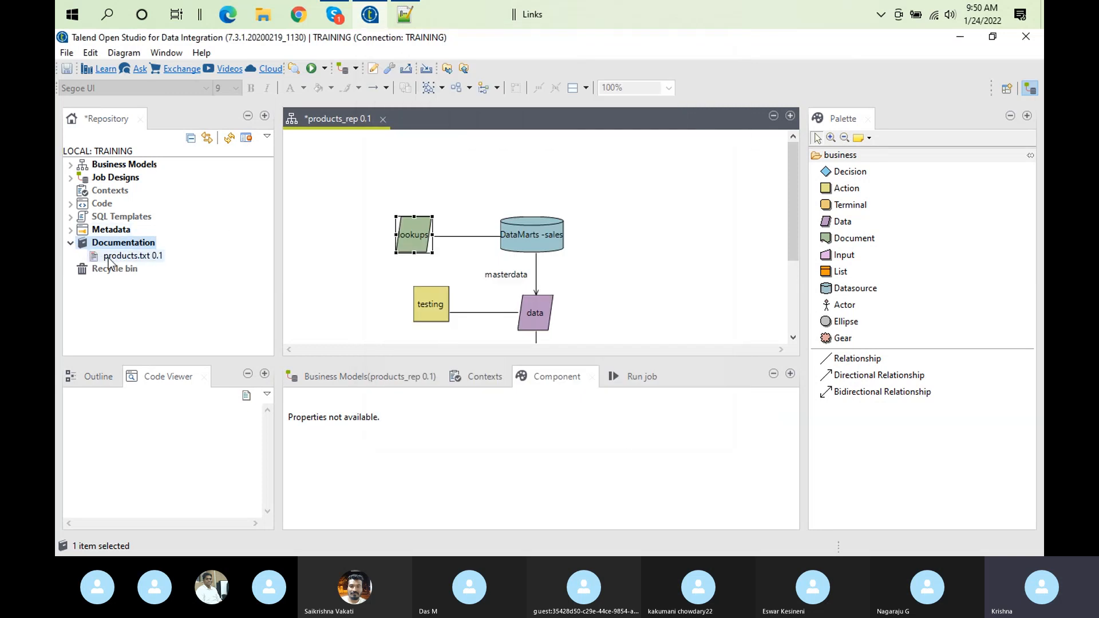
# Open the products.txt documentation to examine its contents, and close it
pyautogui.doubleClick(141, 259)
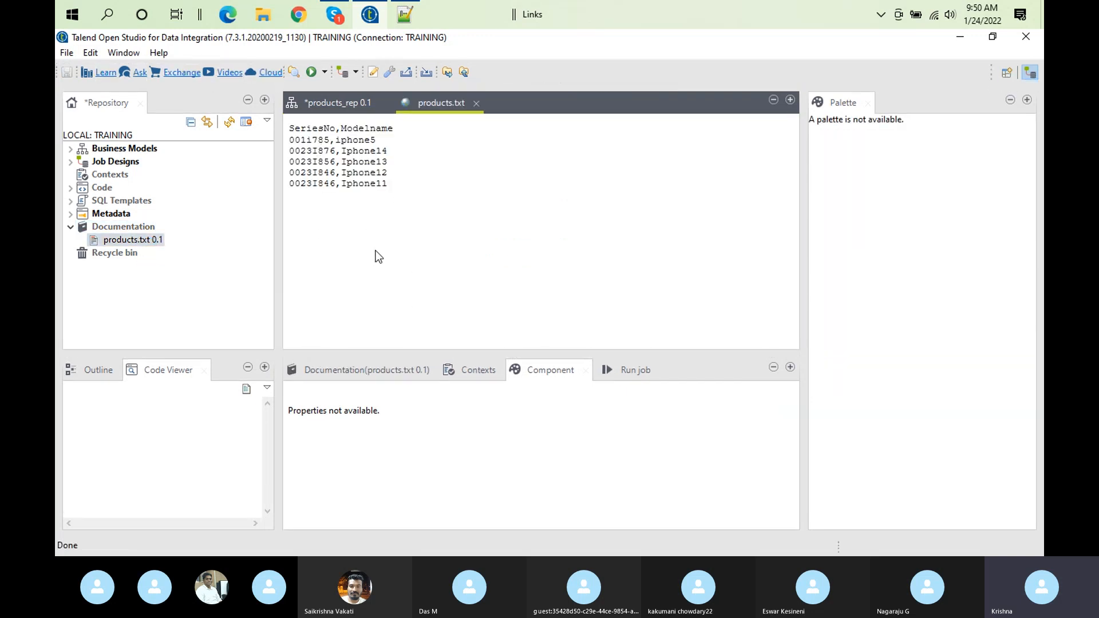
pyautogui.click(476, 103)
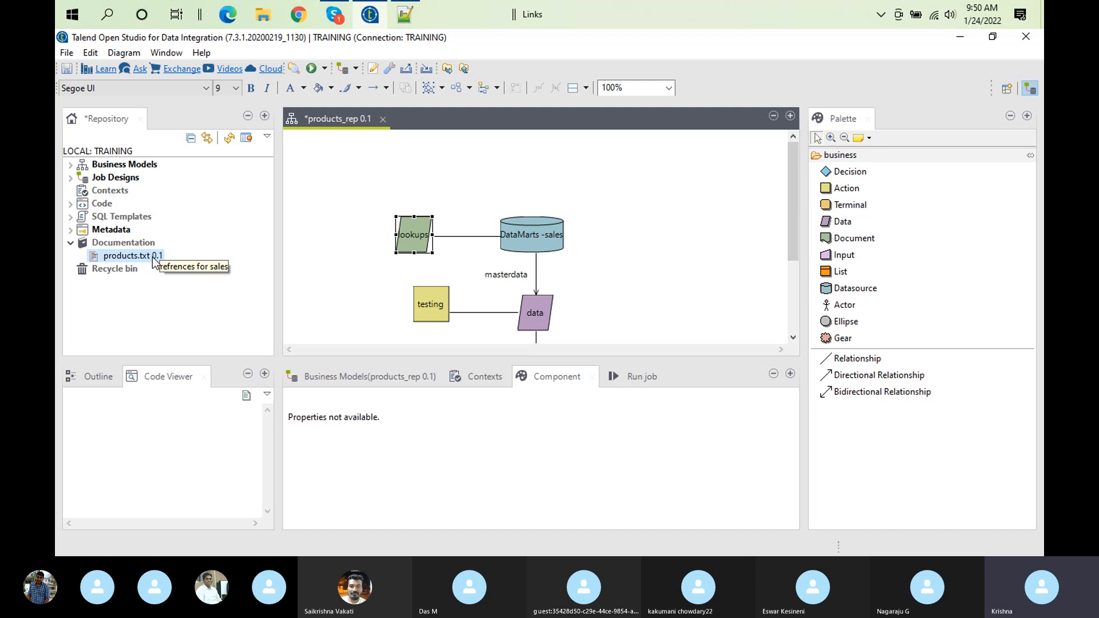
# Attach a note reading "products" to the lookups element in the products_rep business model
pyautogui.rightClick(407, 231)
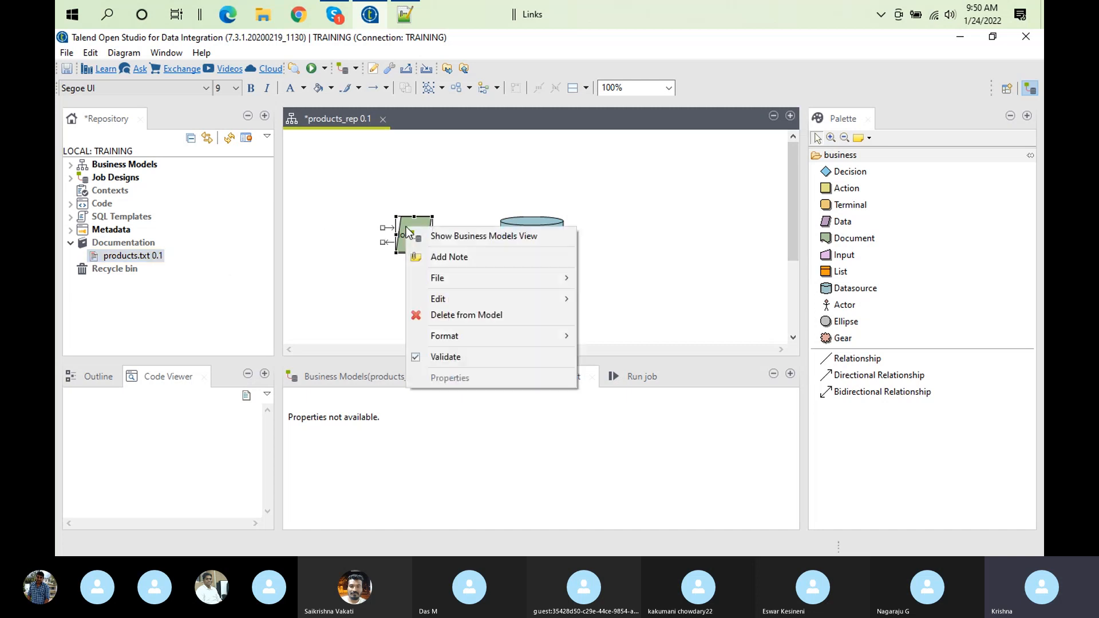
pyautogui.click(453, 256)
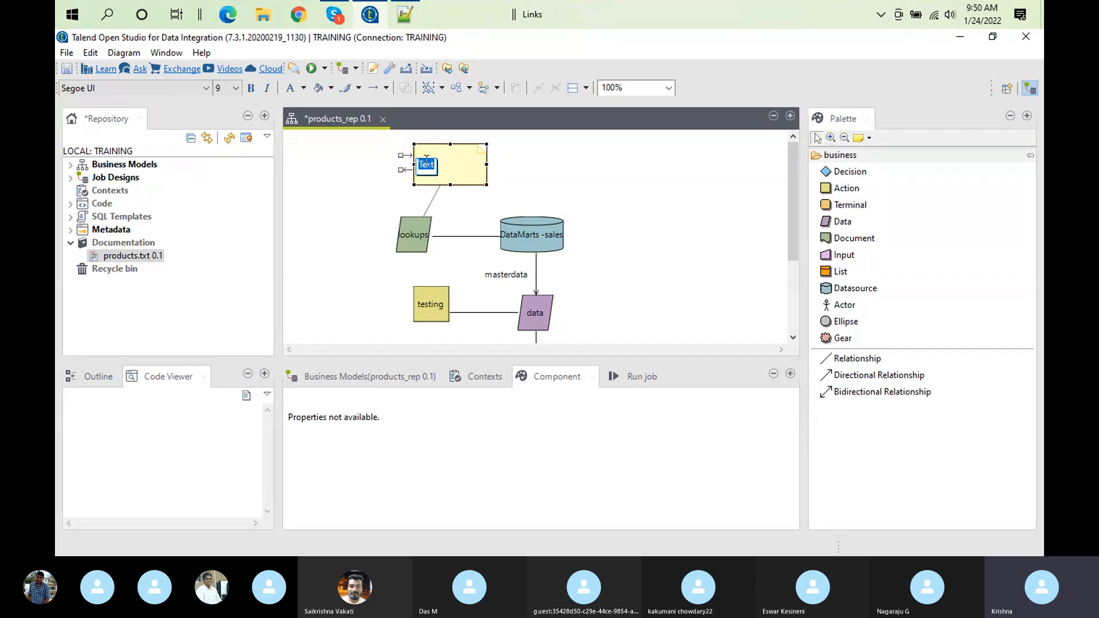
pyautogui.write('products')
pyautogui.click(640, 187)
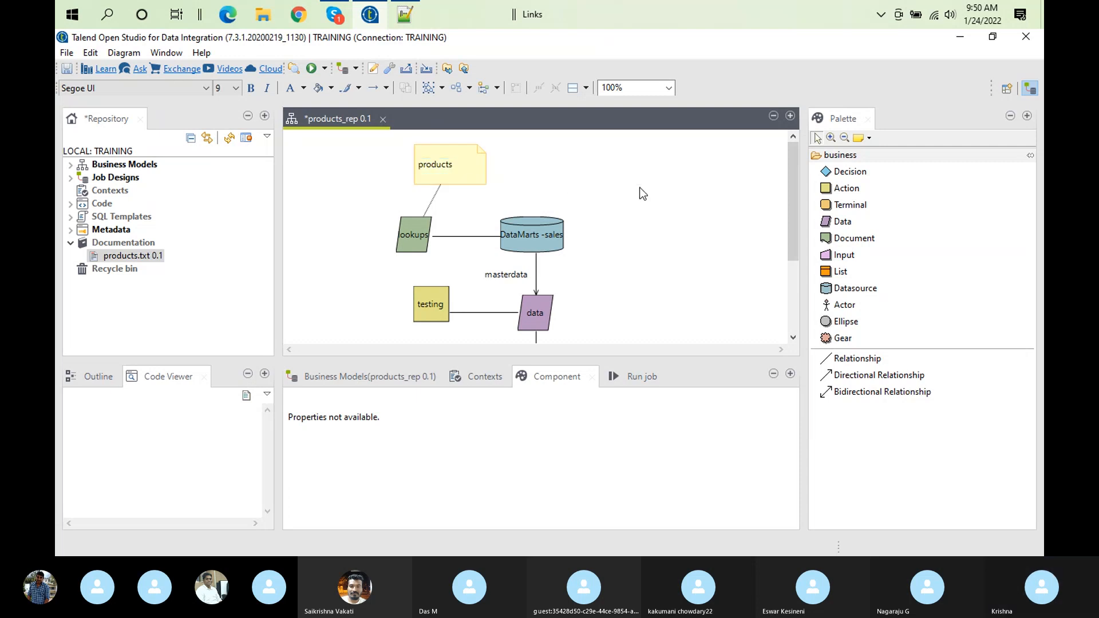
pyautogui.click(422, 231)
pyautogui.rightClick(421, 232)
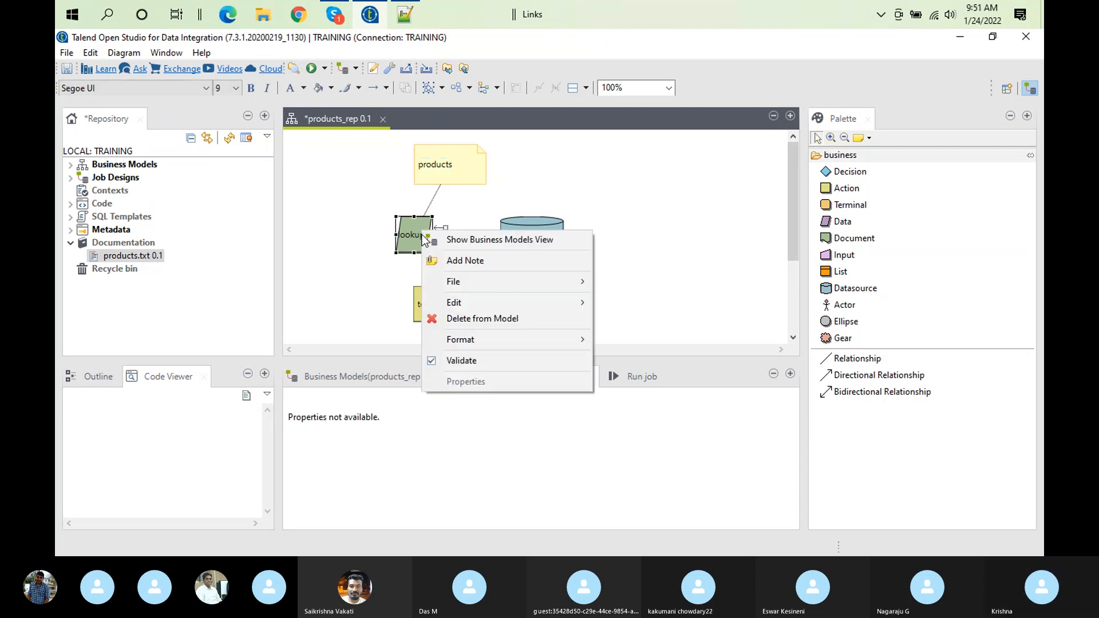
pyautogui.moveTo(517, 281)
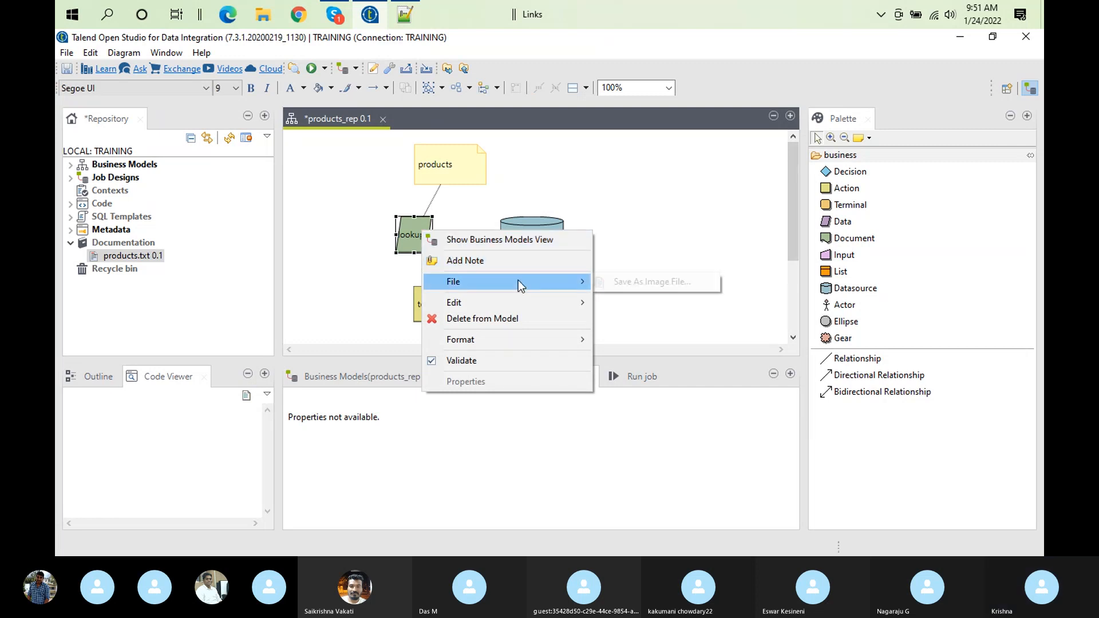
pyautogui.click(622, 280)
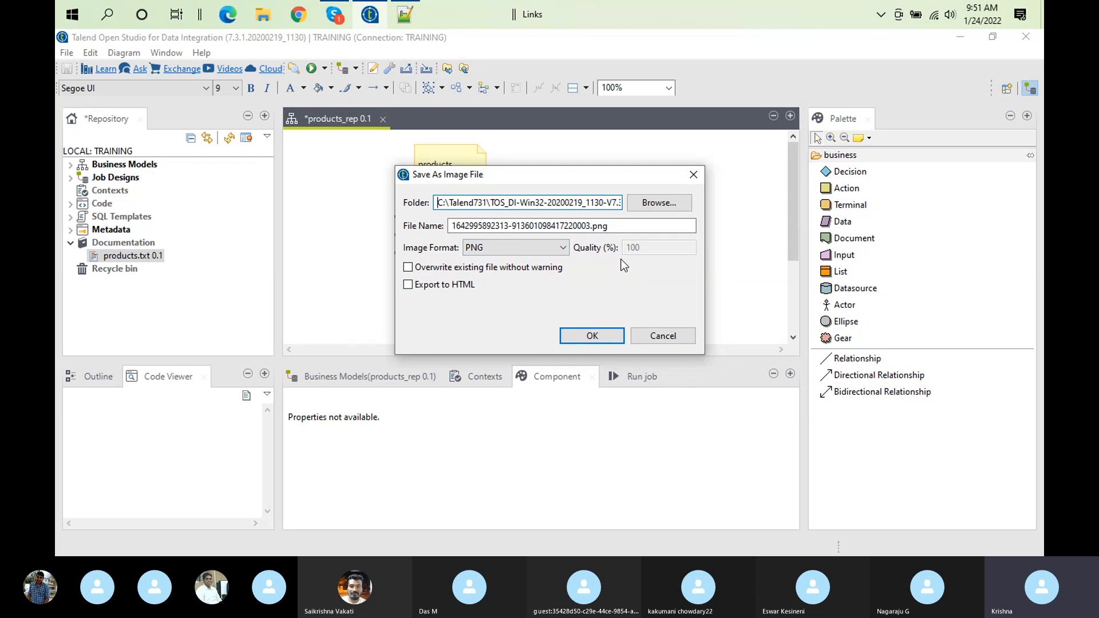
pyautogui.click(680, 334)
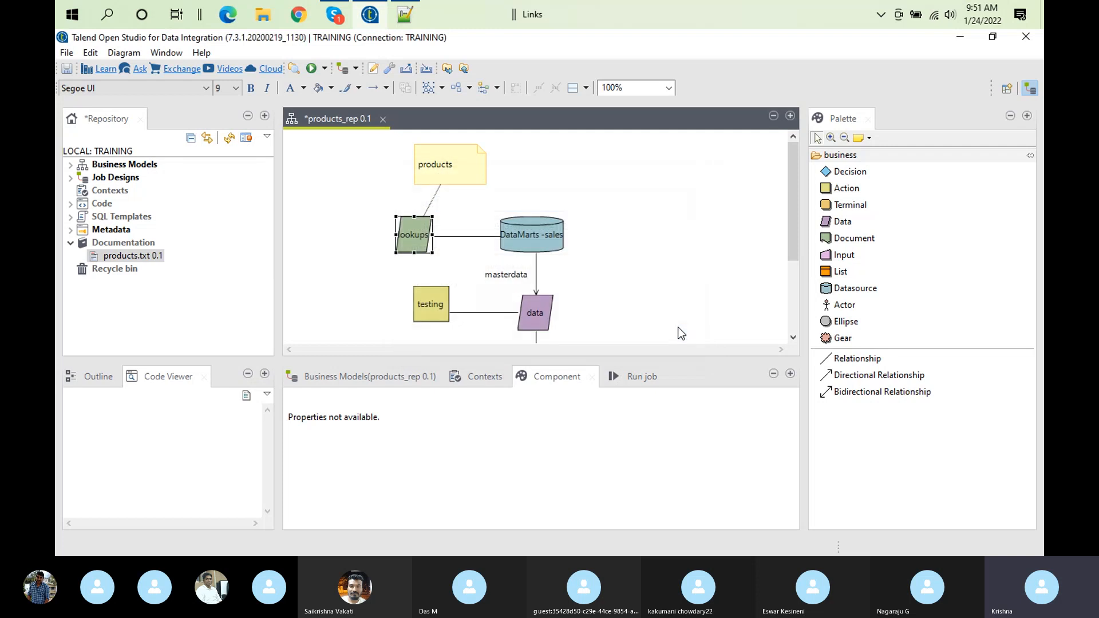
pyautogui.click(145, 255)
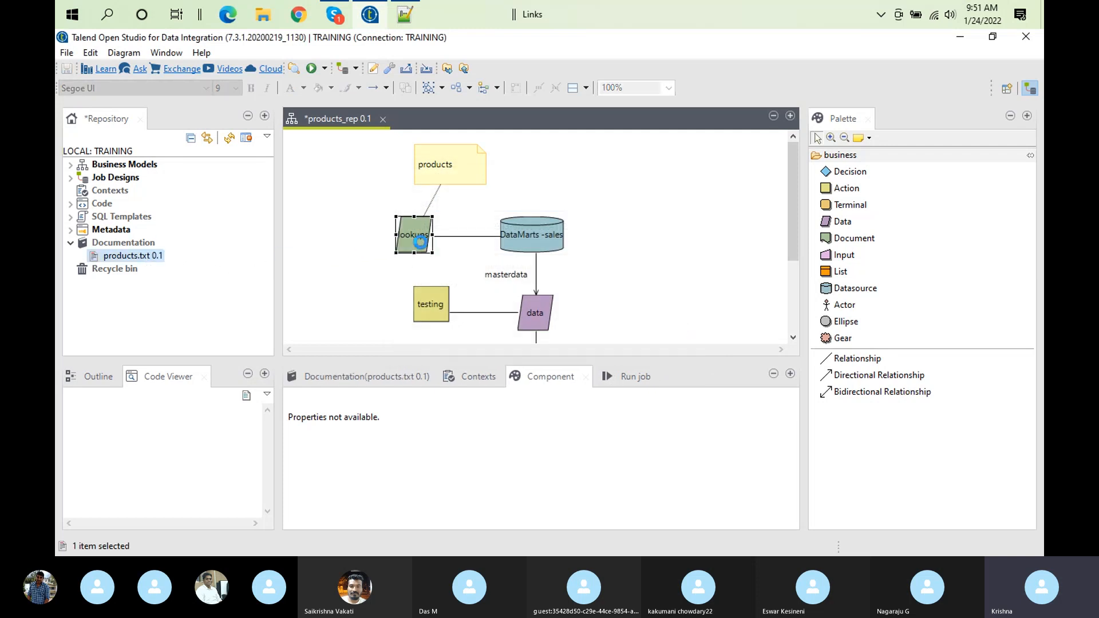
pyautogui.click(423, 247)
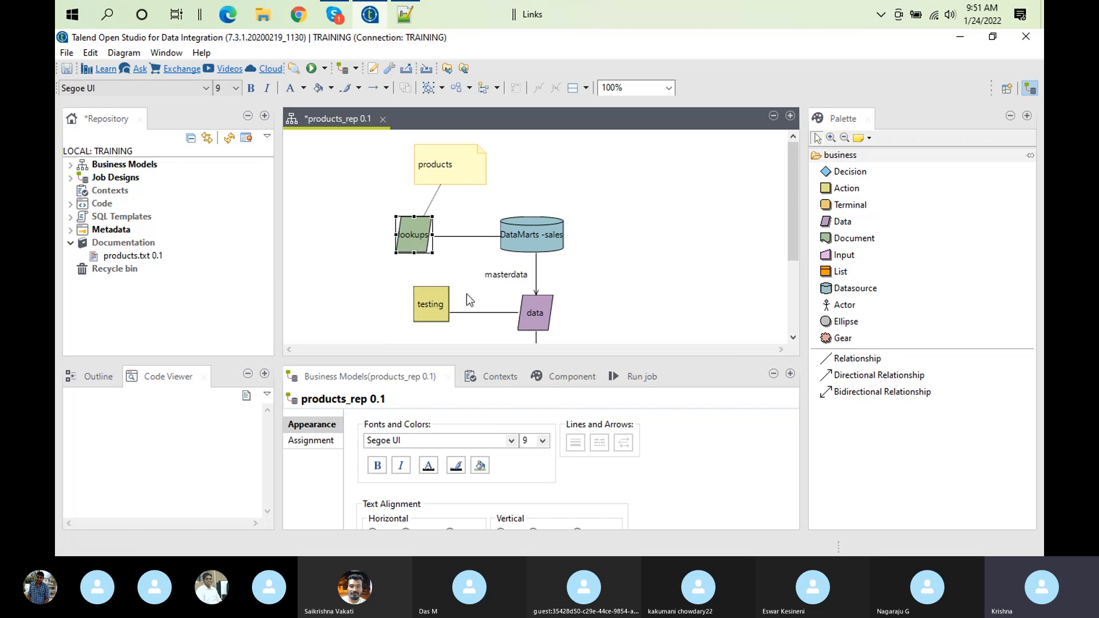
pyautogui.rightClick(417, 227)
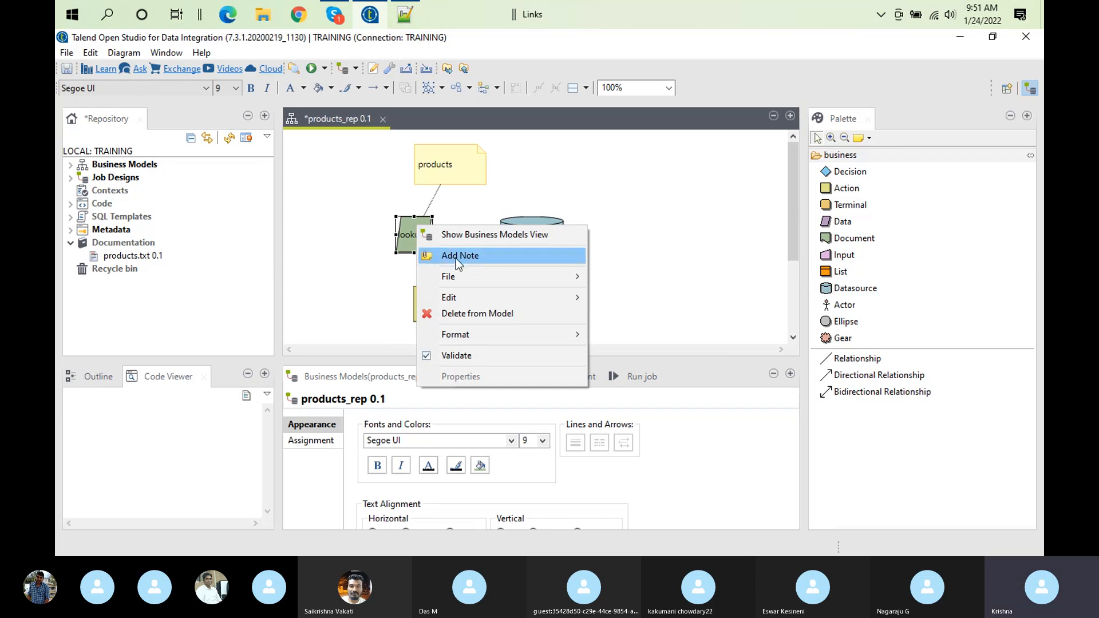
pyautogui.moveTo(502, 296)
pyautogui.moveTo(534, 336)
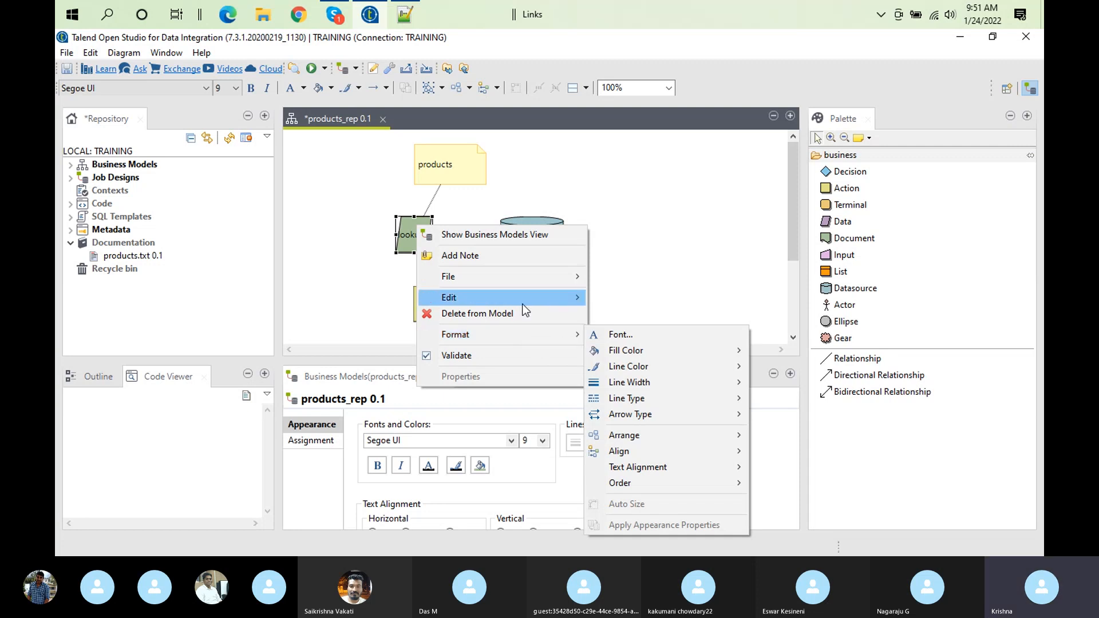
pyautogui.moveTo(558, 276)
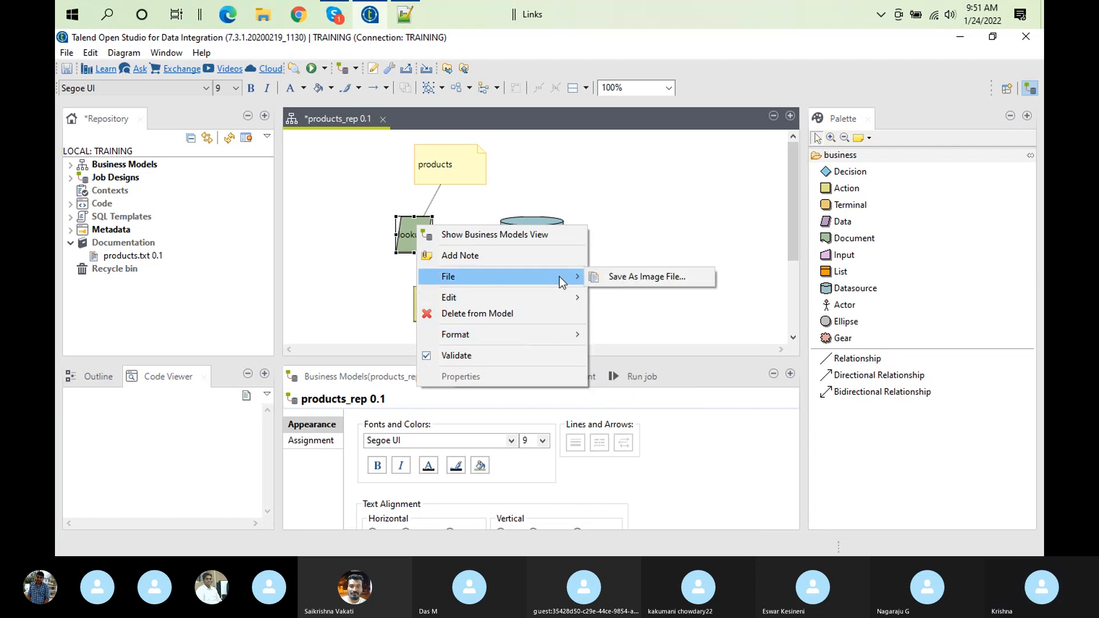
pyautogui.click(402, 235)
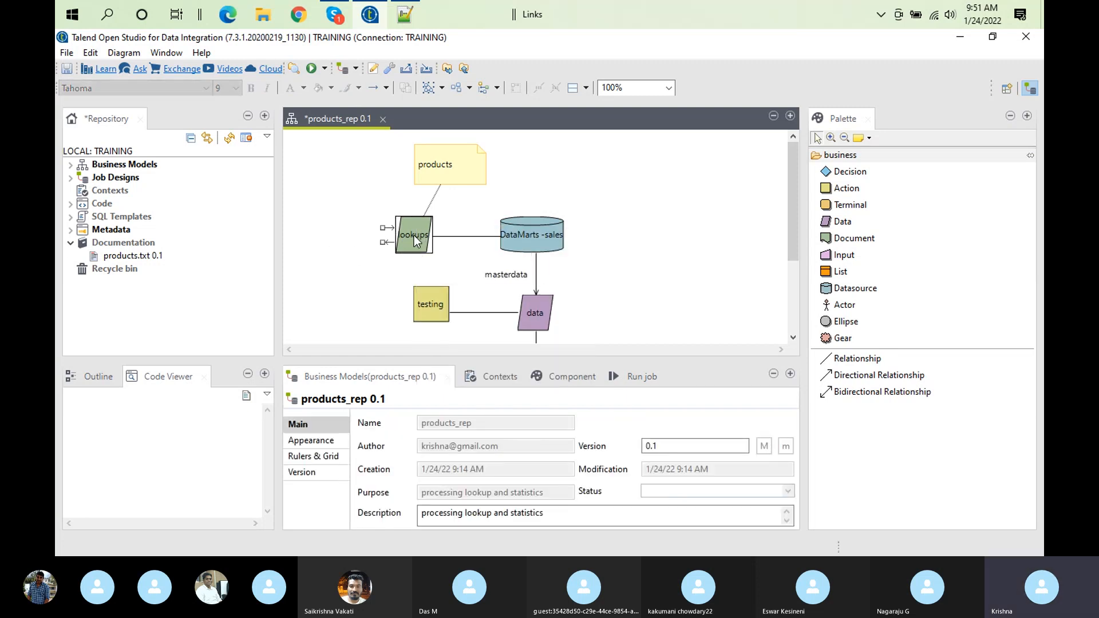
# Review the series and model names in the products.txt documentation again, and close the file
pyautogui.moveTo(413, 236)
pyautogui.click(153, 257)
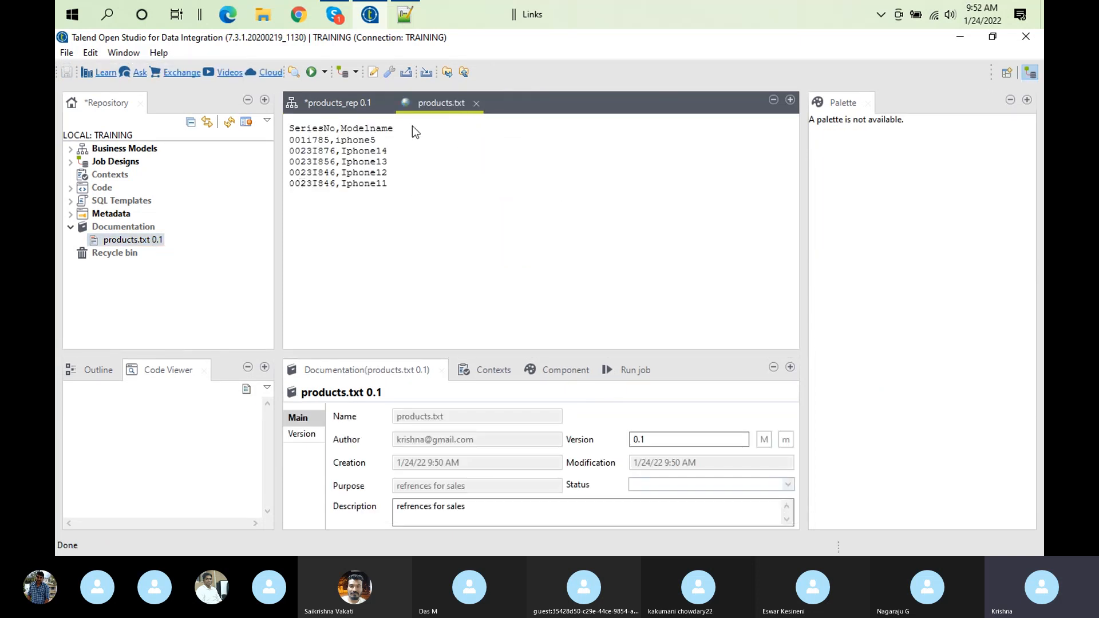
pyautogui.click(475, 103)
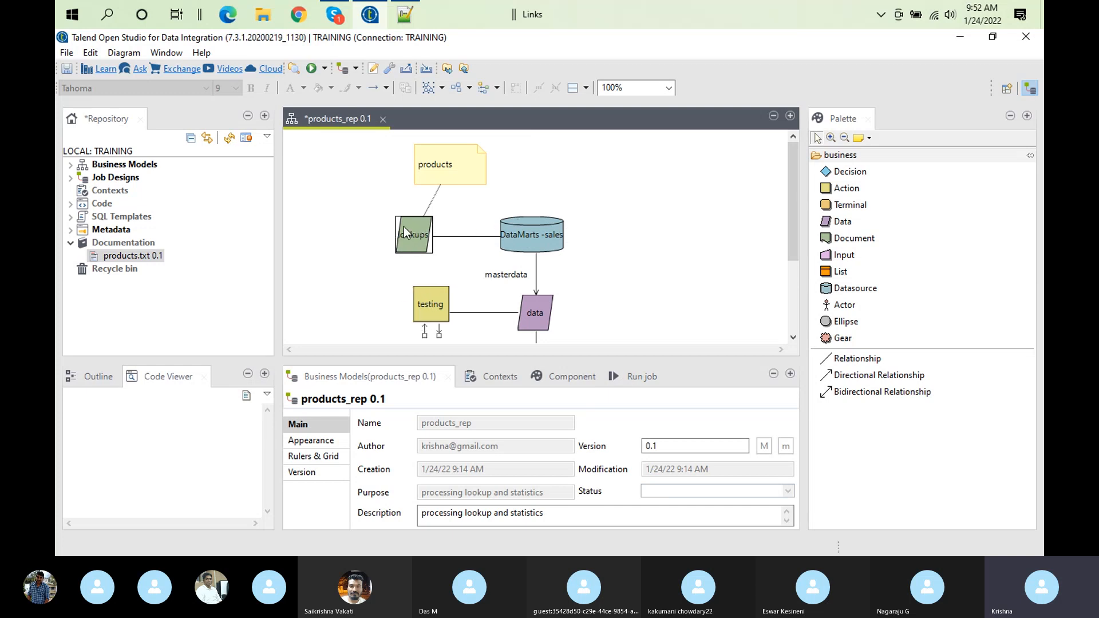
pyautogui.click(394, 148)
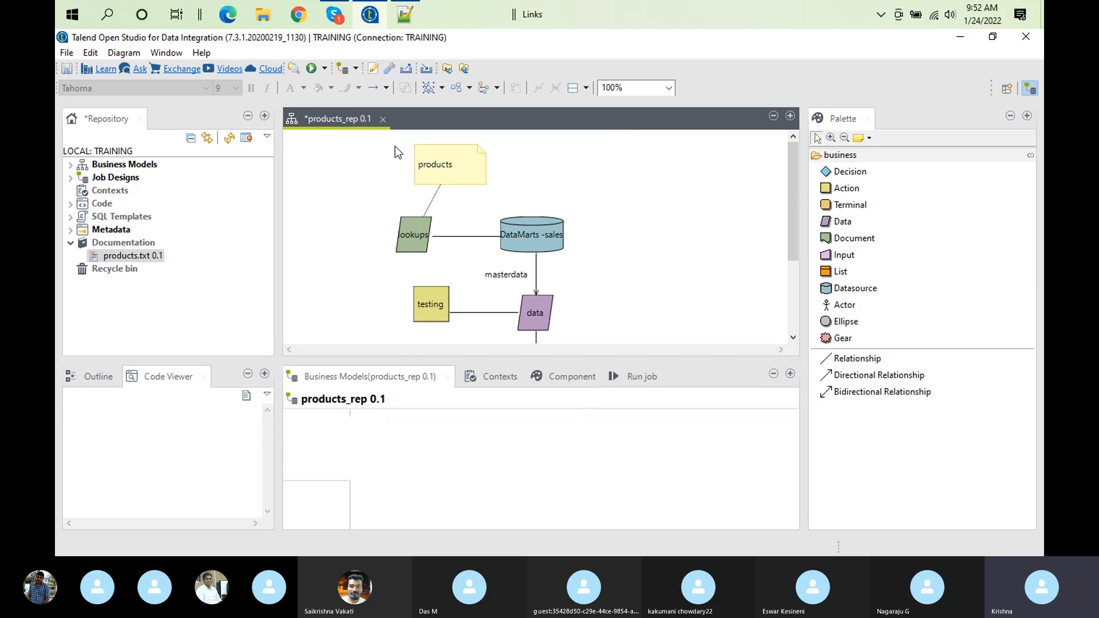
pyautogui.click(455, 162)
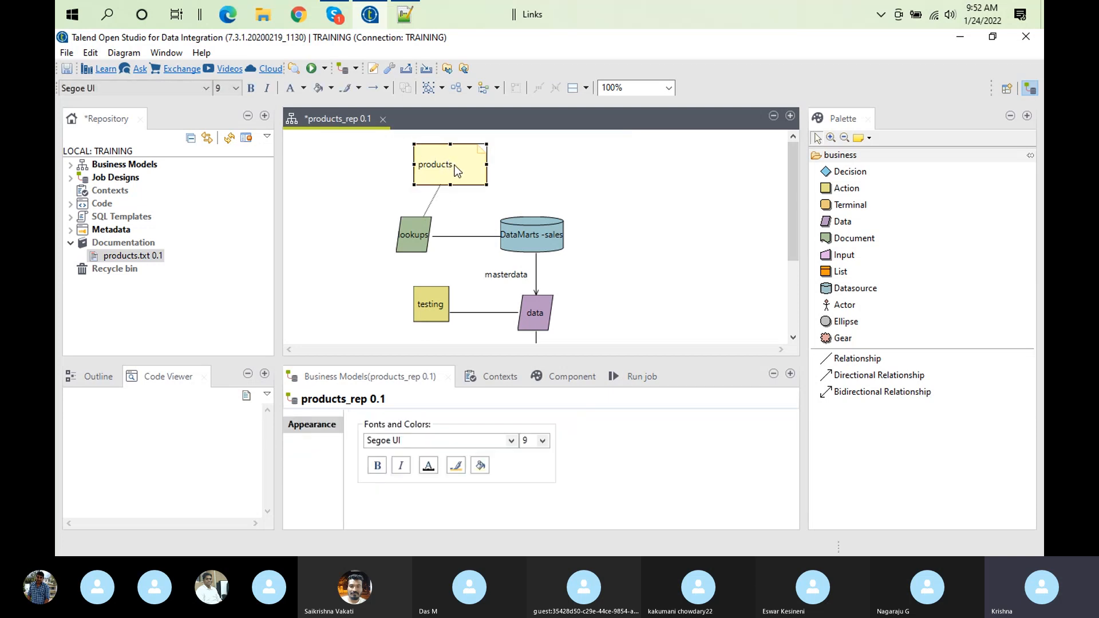
pyautogui.click(438, 157)
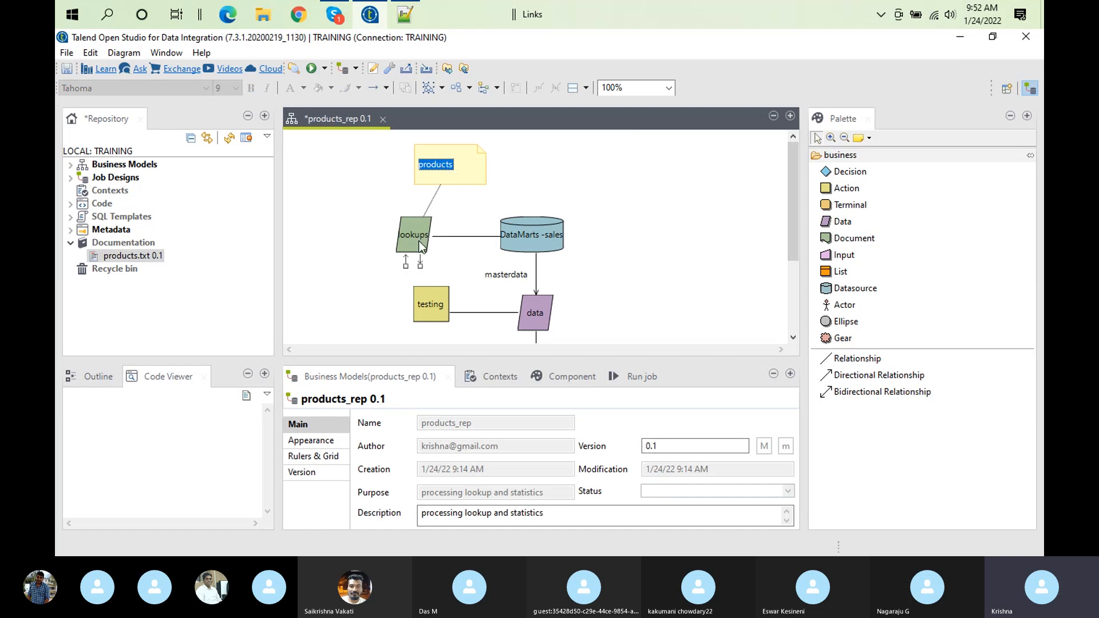
pyautogui.click(567, 220)
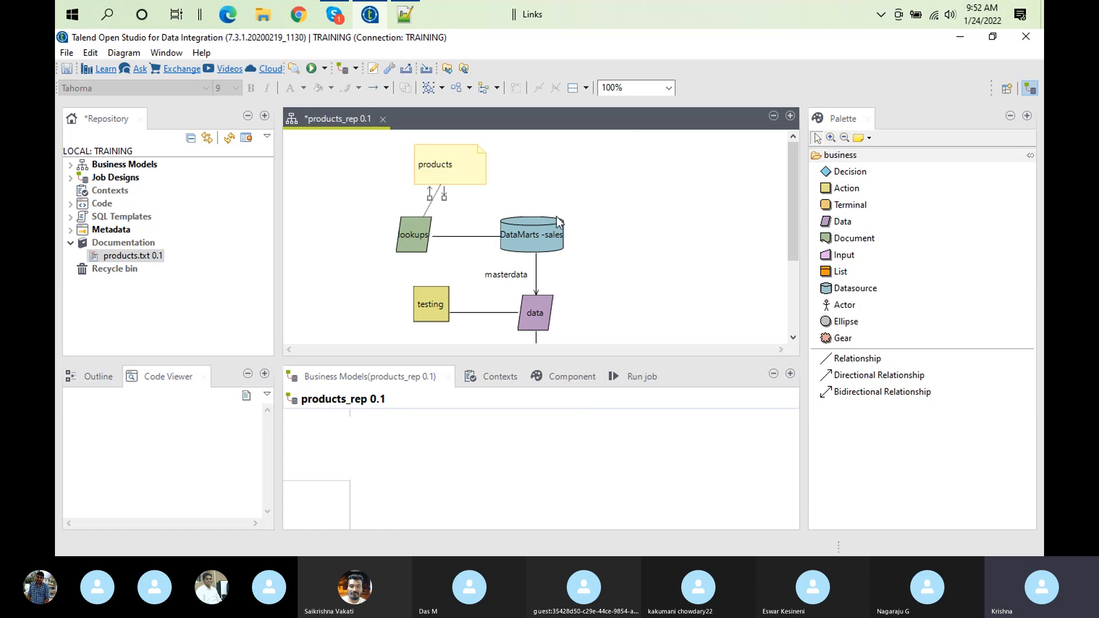
pyautogui.click(544, 228)
pyautogui.rightClick(544, 229)
pyautogui.click(531, 238)
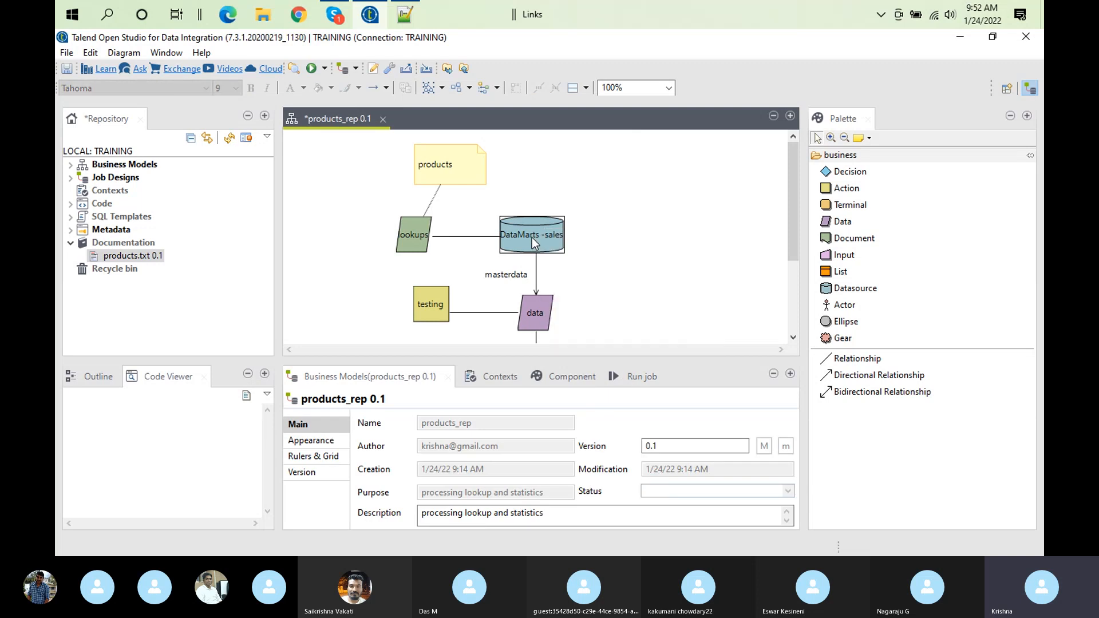
pyautogui.click(544, 229)
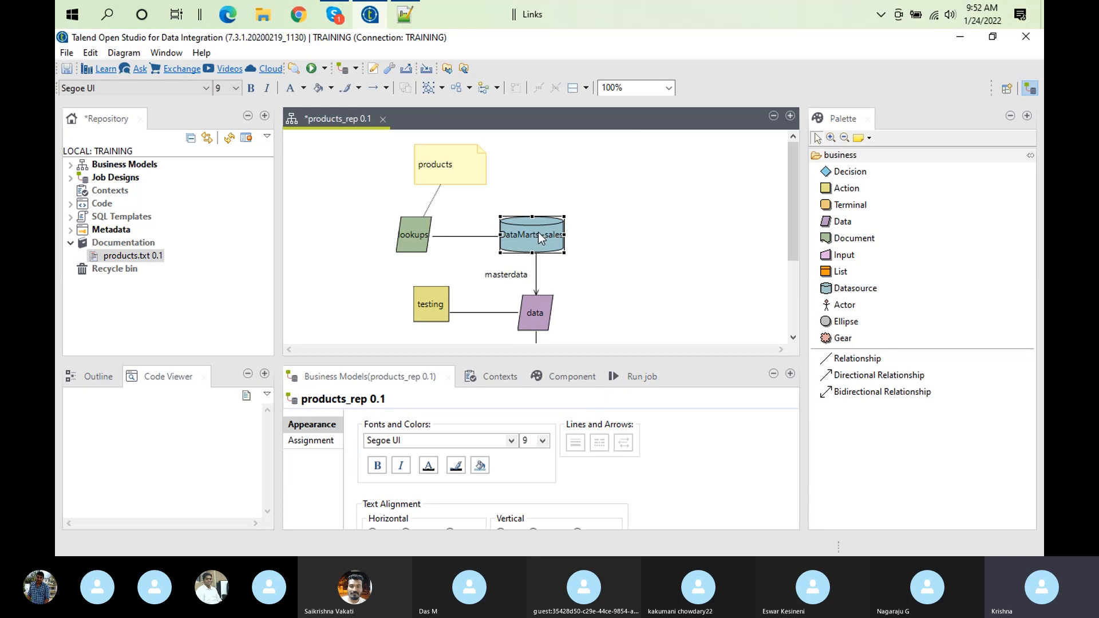
pyautogui.click(537, 232)
pyautogui.click(537, 232)
pyautogui.click(534, 232)
pyautogui.click(572, 197)
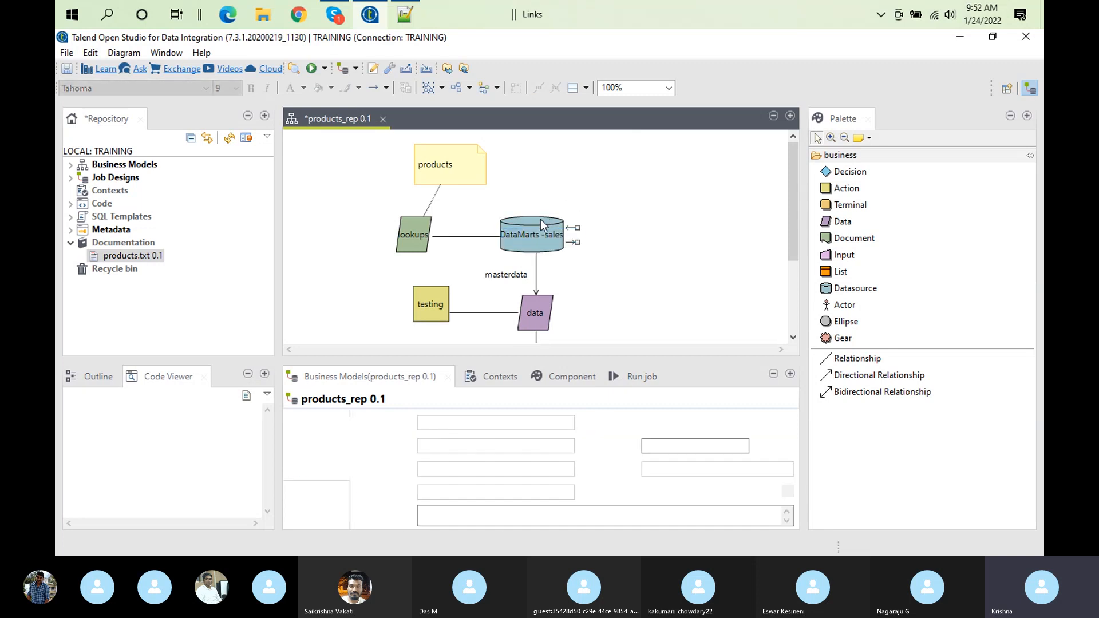
pyautogui.rightClick(541, 221)
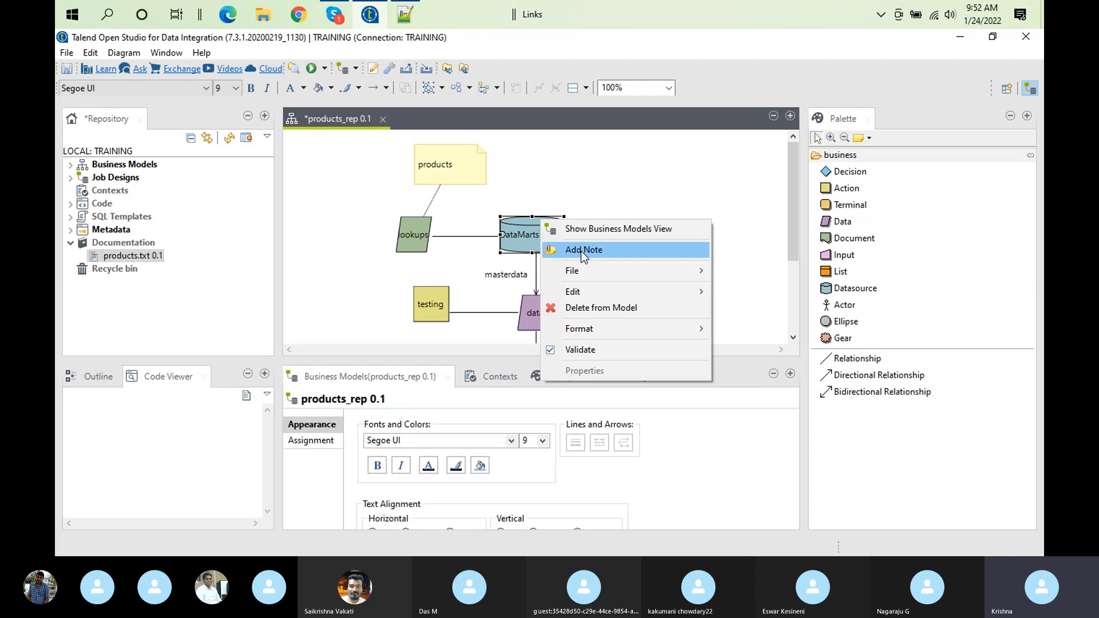
pyautogui.click(589, 162)
# Set the DataMarts -sales datasource's horizontal text alignment to Left, and return it to Centre
pyautogui.click(519, 229)
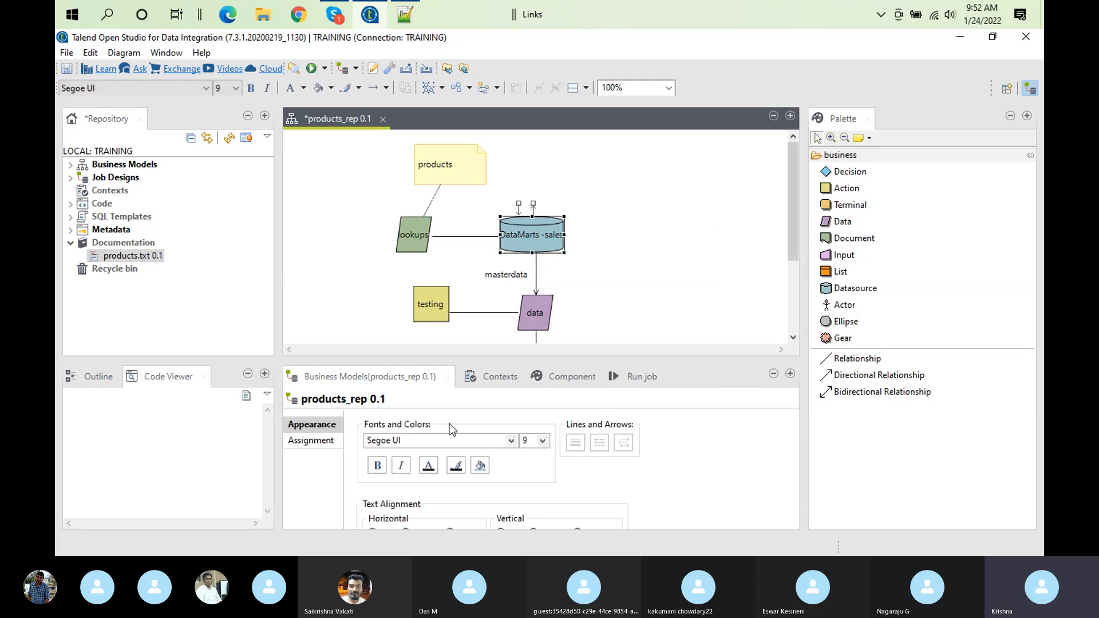
pyautogui.doubleClick(392, 379)
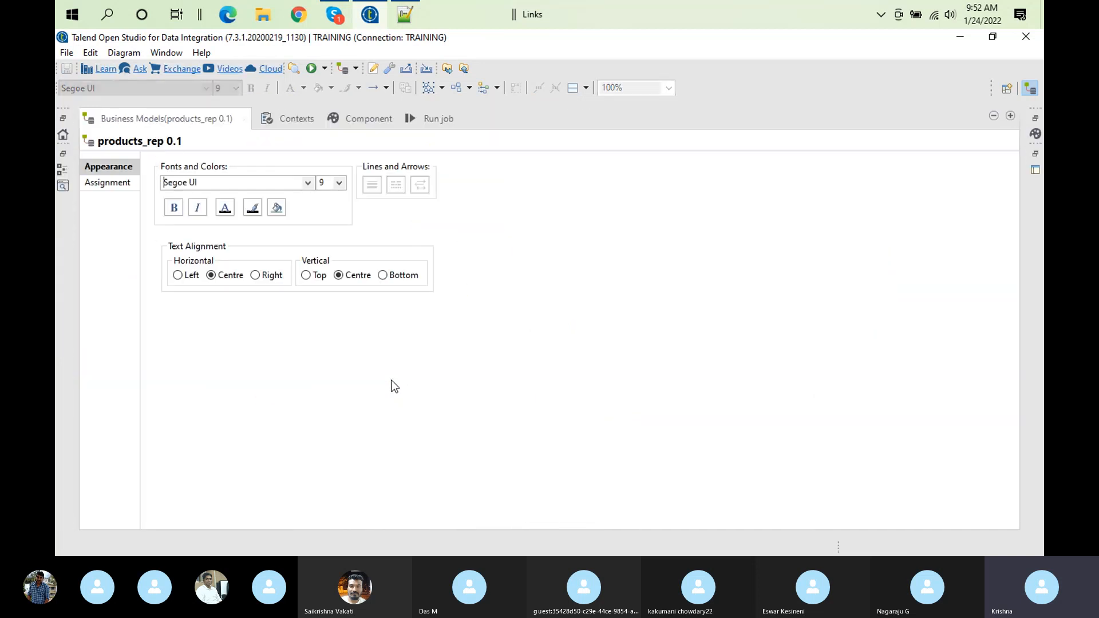
pyautogui.click(180, 276)
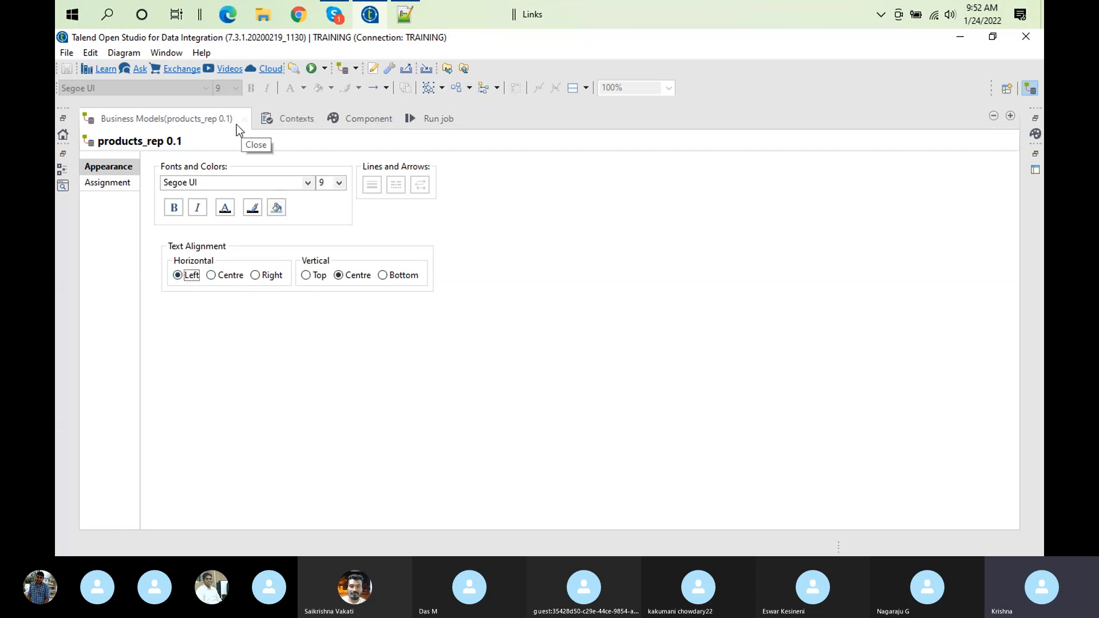
pyautogui.doubleClick(216, 119)
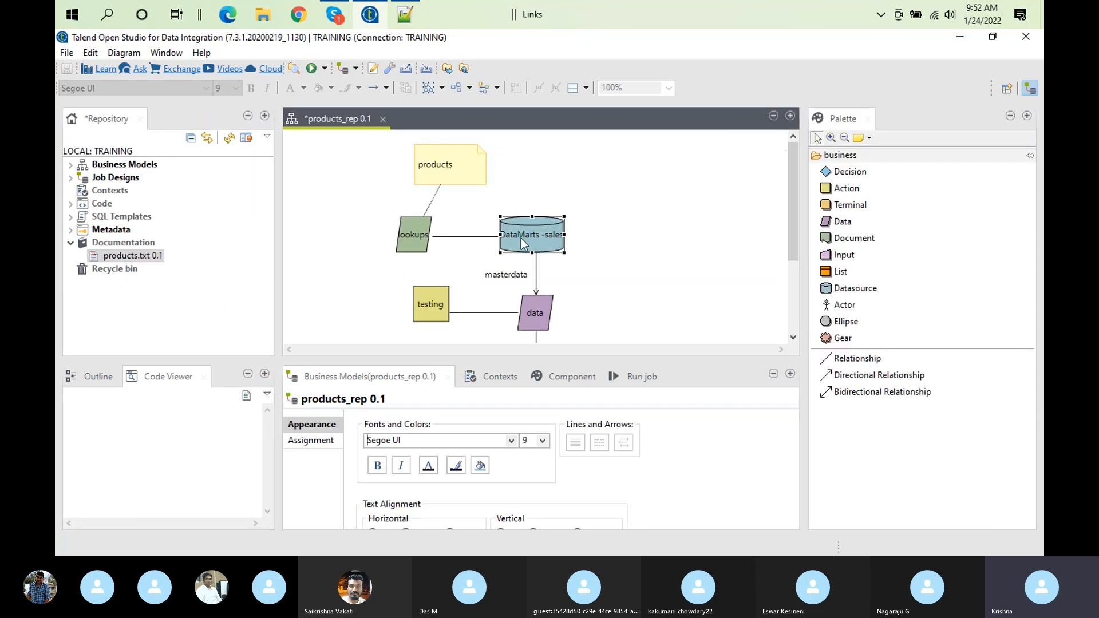
pyautogui.doubleClick(417, 375)
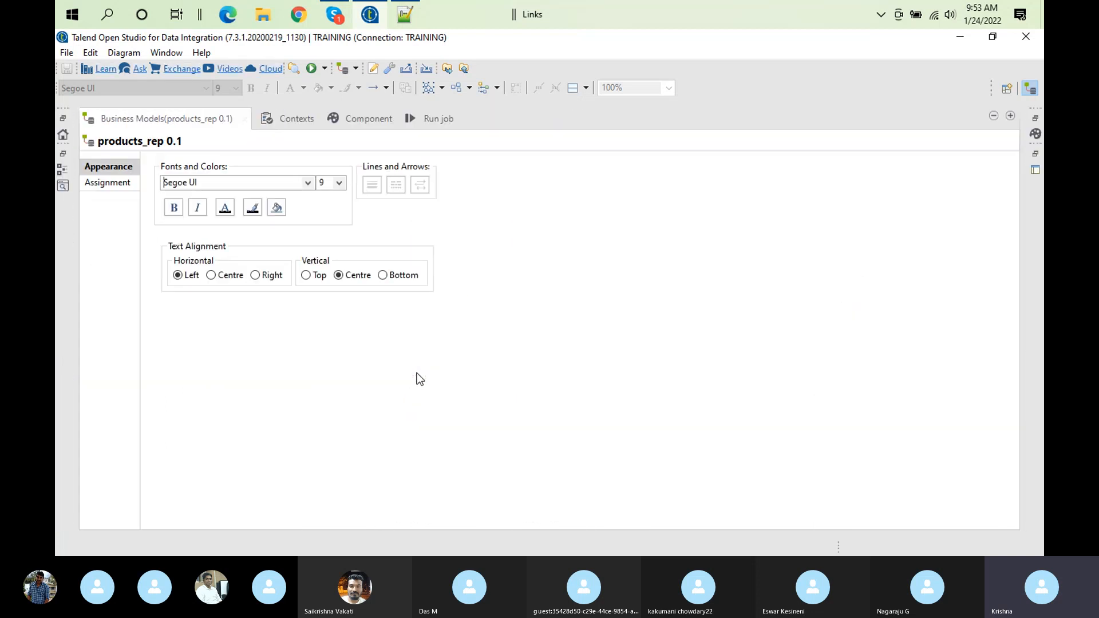
pyautogui.click(211, 276)
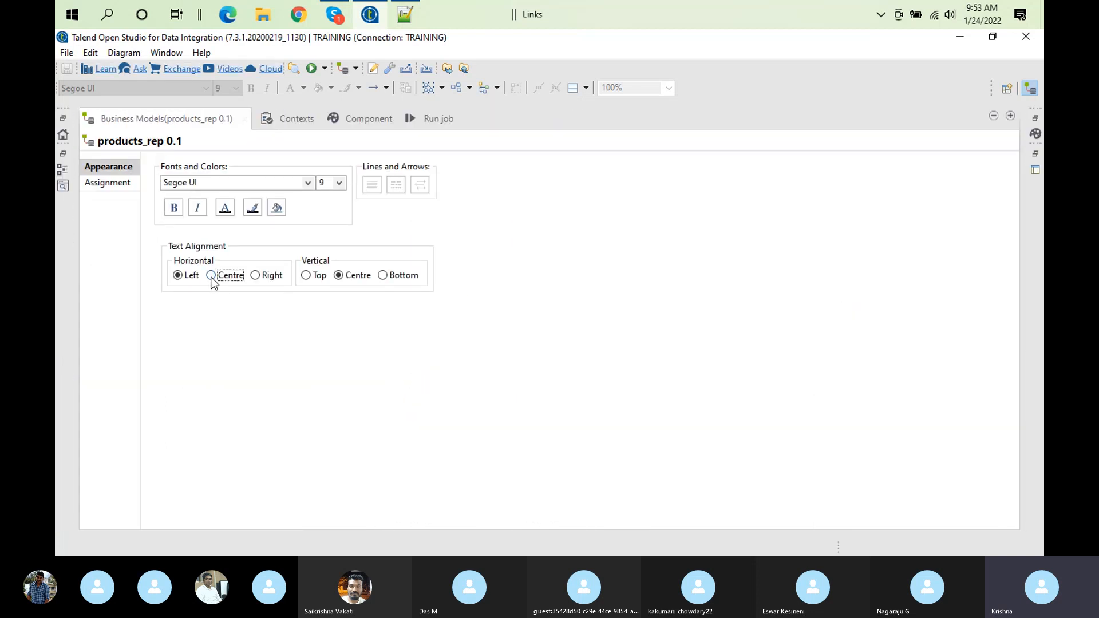
# Look through the Contexts, Component and Run job views while the business model is open
pyautogui.click(266, 118)
pyautogui.click(352, 121)
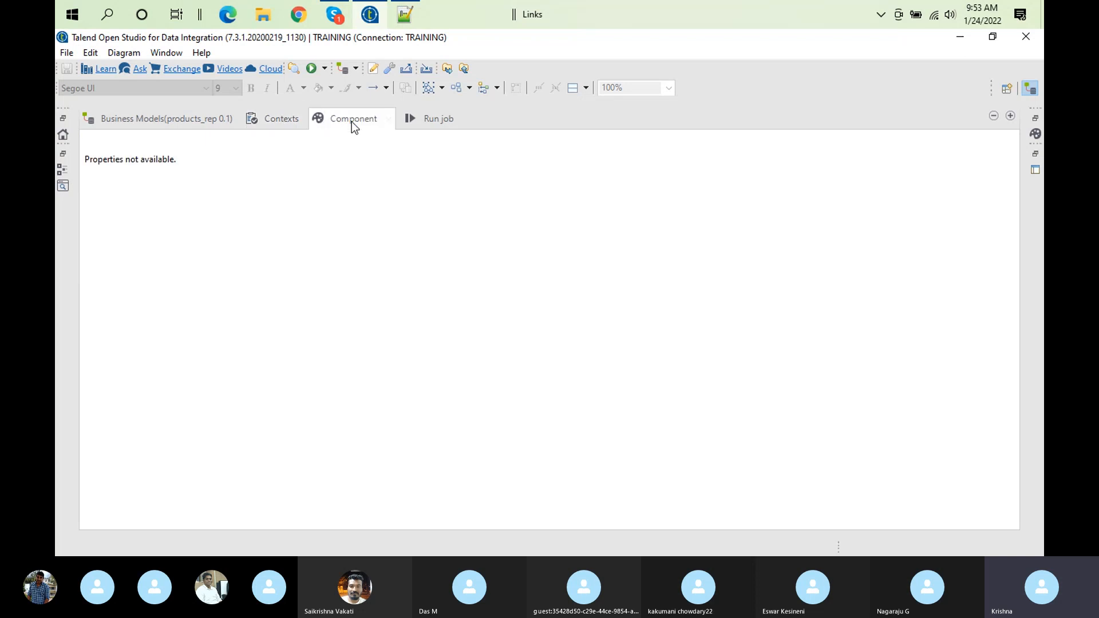
pyautogui.doubleClick(427, 121)
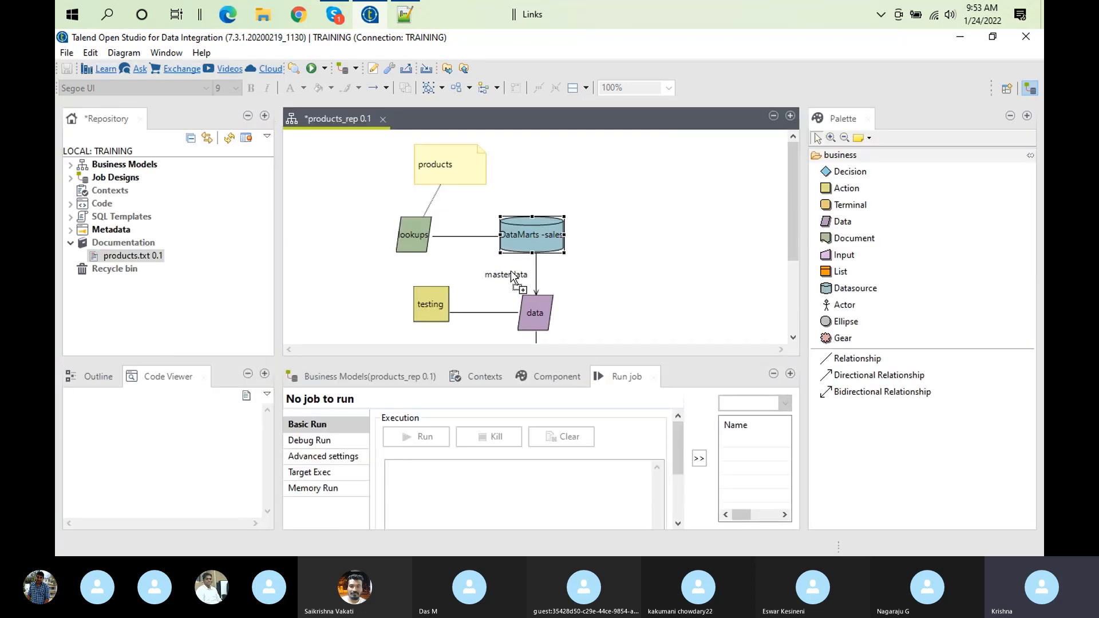
pyautogui.click(544, 378)
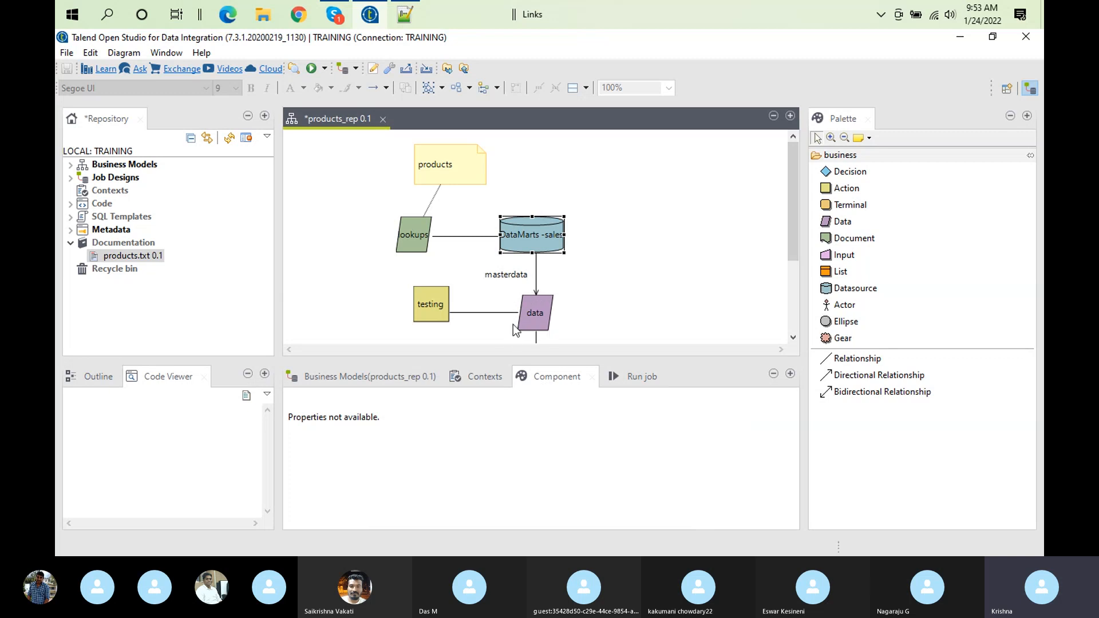
pyautogui.click(629, 378)
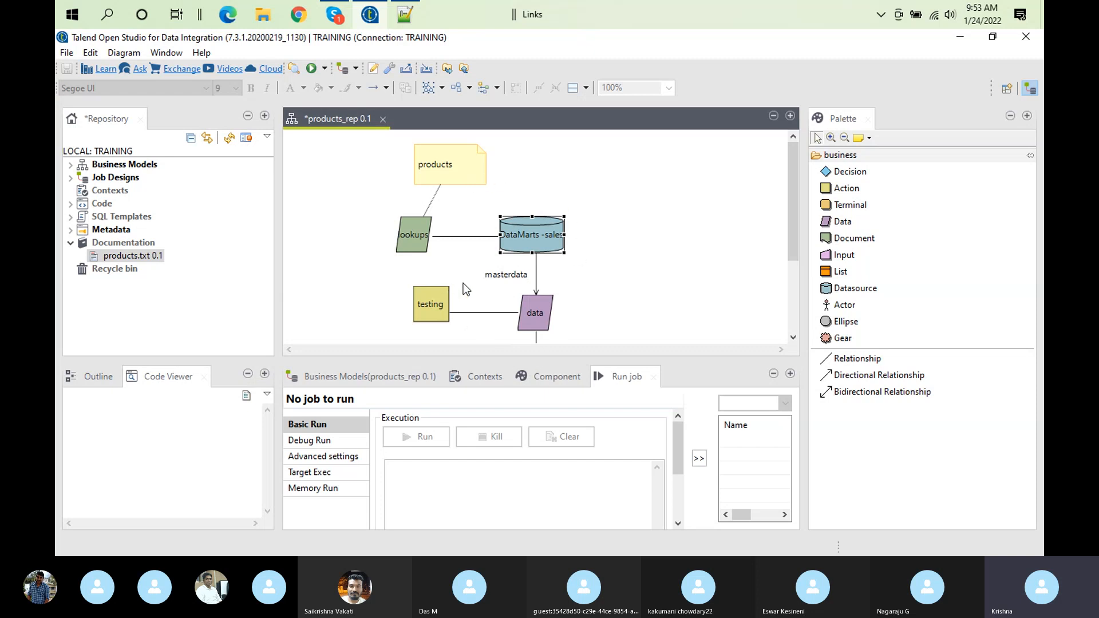
pyautogui.click(335, 193)
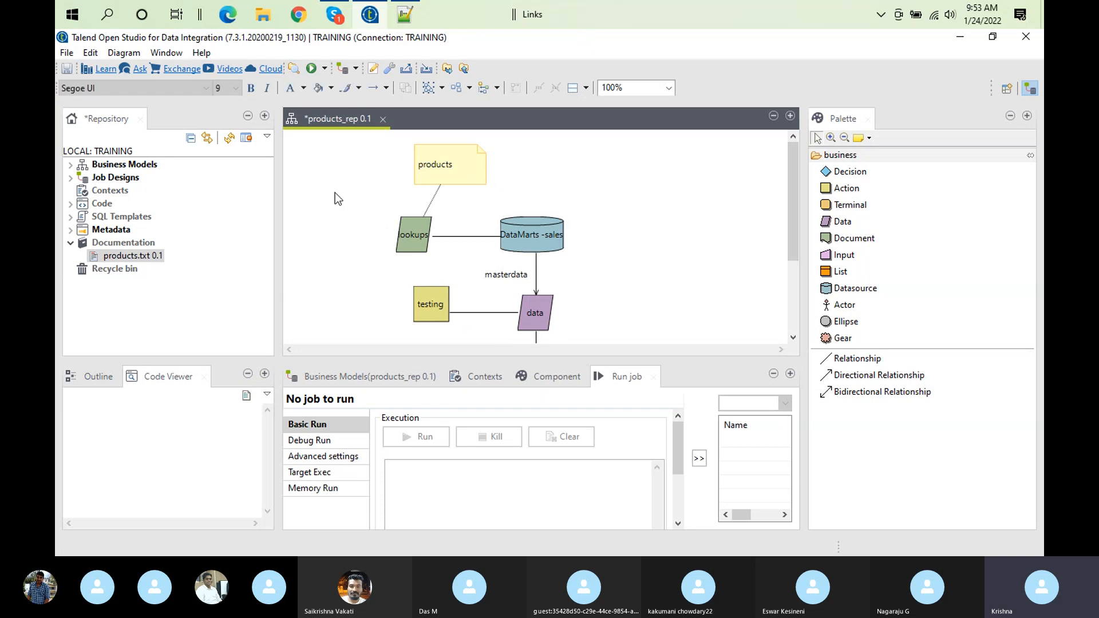
# Select every element of the products_rep business model and start saving the selection as an image file
pyautogui.rightClick(335, 193)
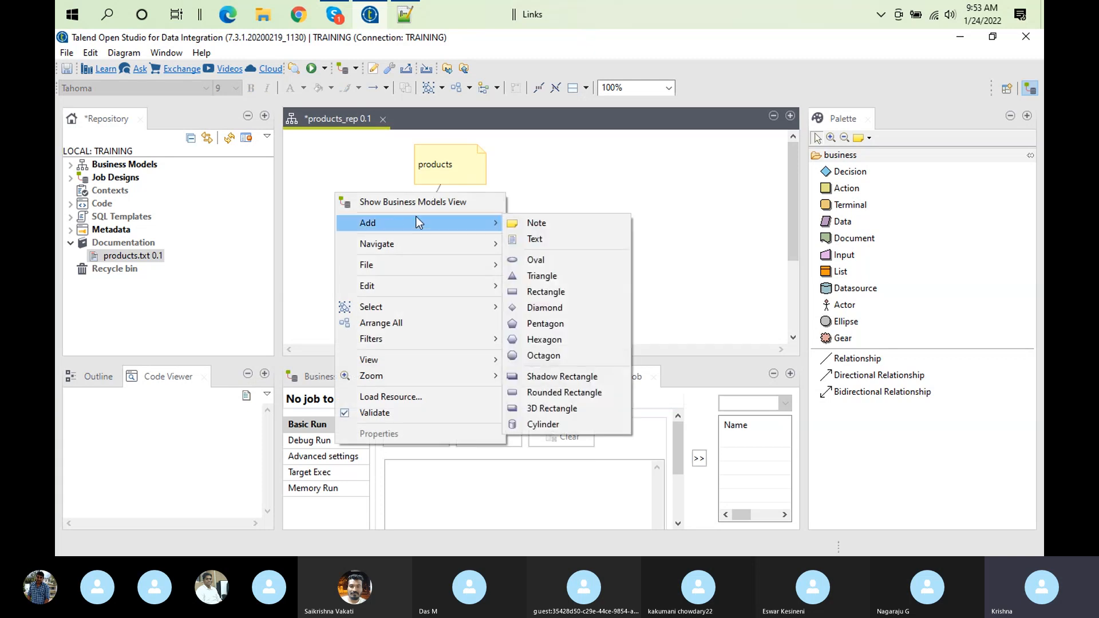
pyautogui.moveTo(437, 275)
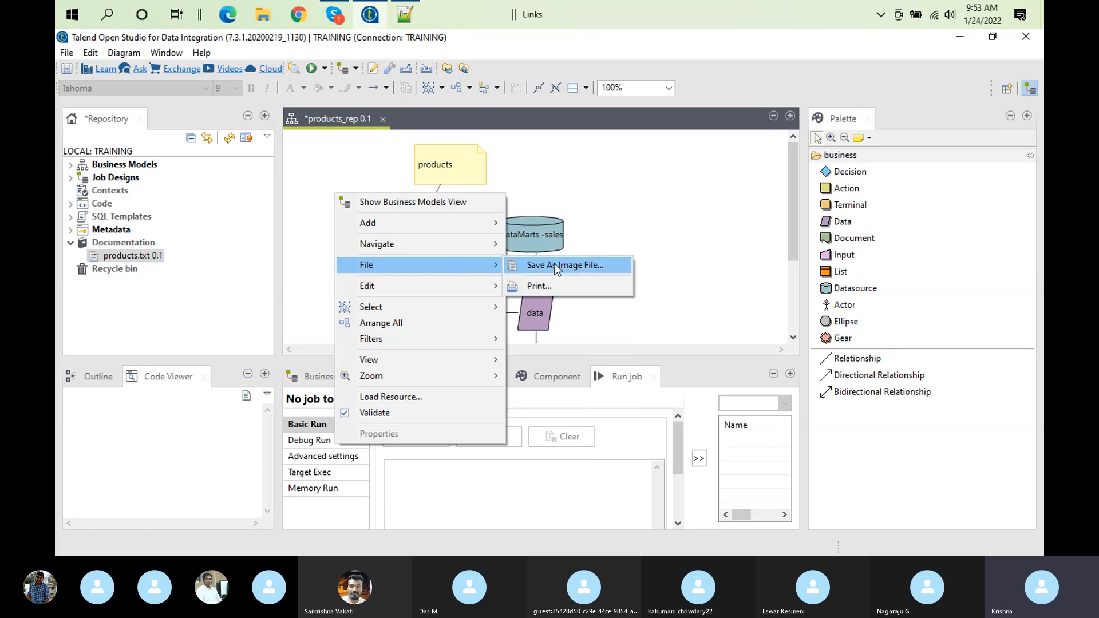
pyautogui.moveTo(383, 309)
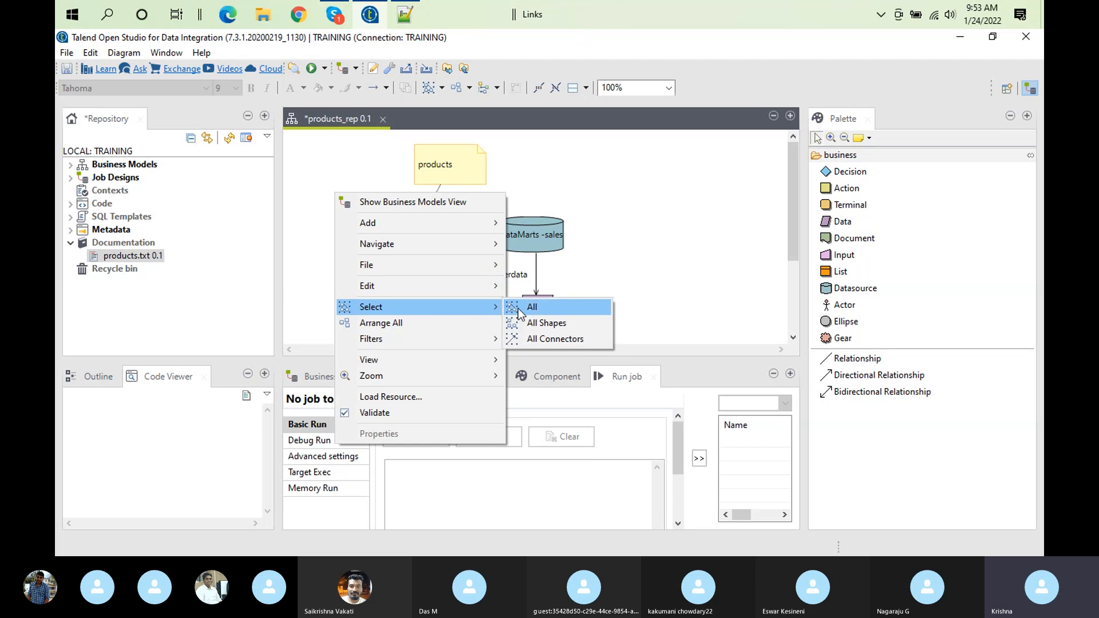
pyautogui.click(524, 308)
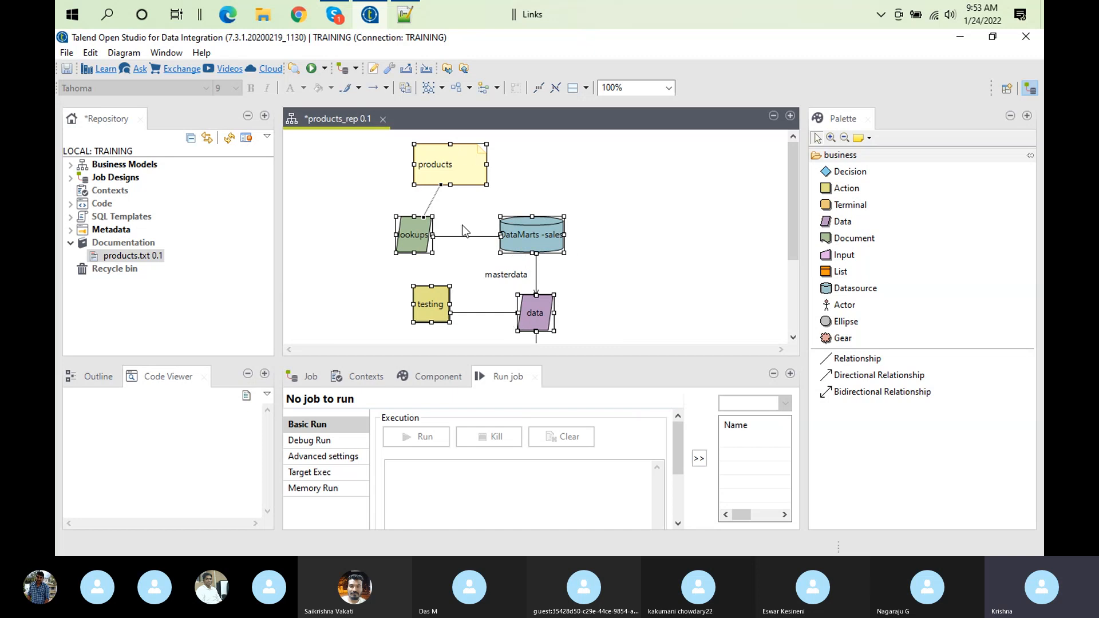
pyautogui.rightClick(528, 227)
pyautogui.moveTo(596, 276)
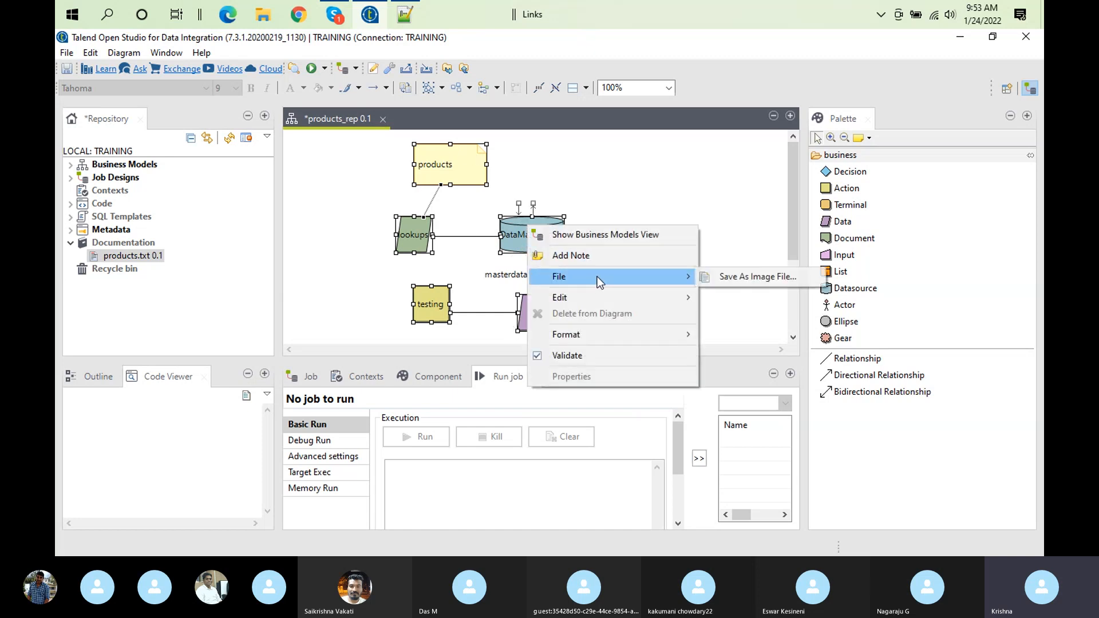
pyautogui.click(767, 279)
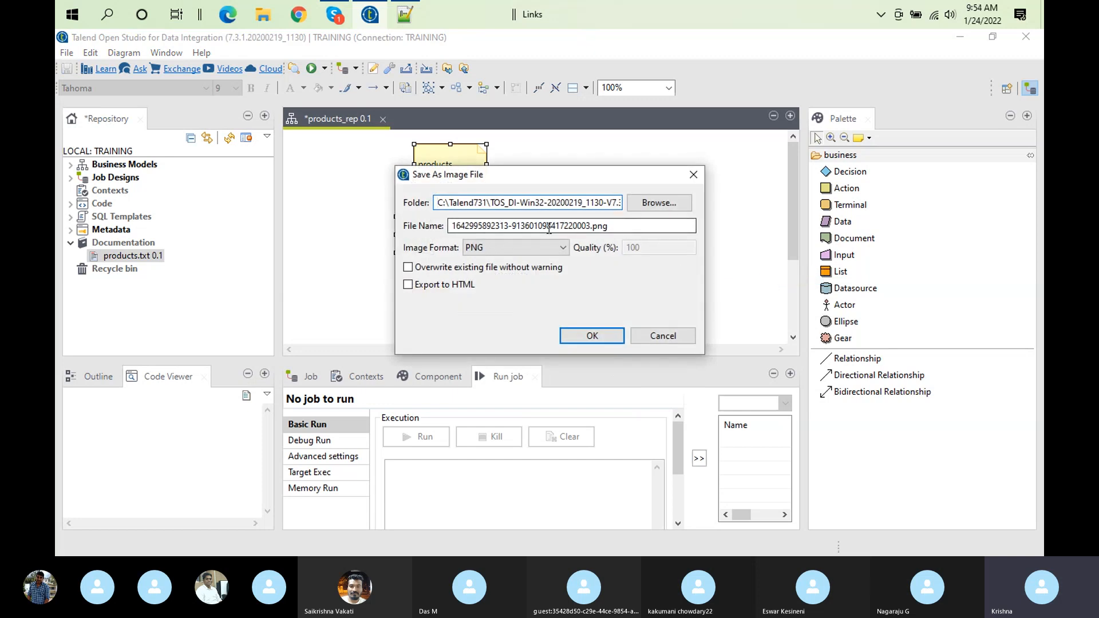
# Browse for the image's destination to the Data folder inside Talend_12012022
pyautogui.click(686, 206)
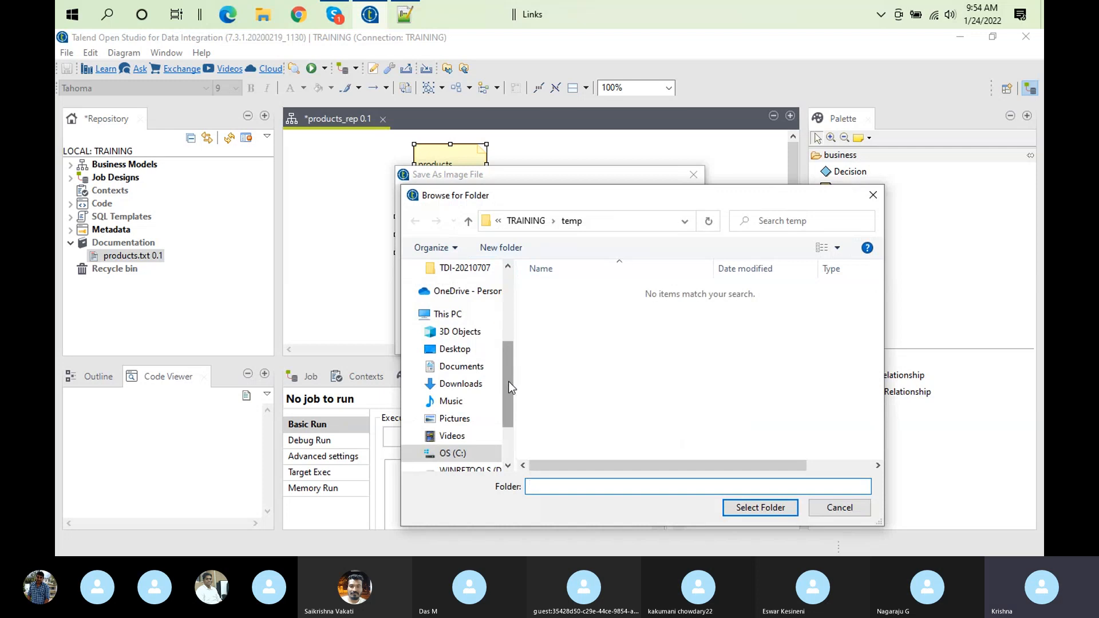
pyautogui.click(507, 320)
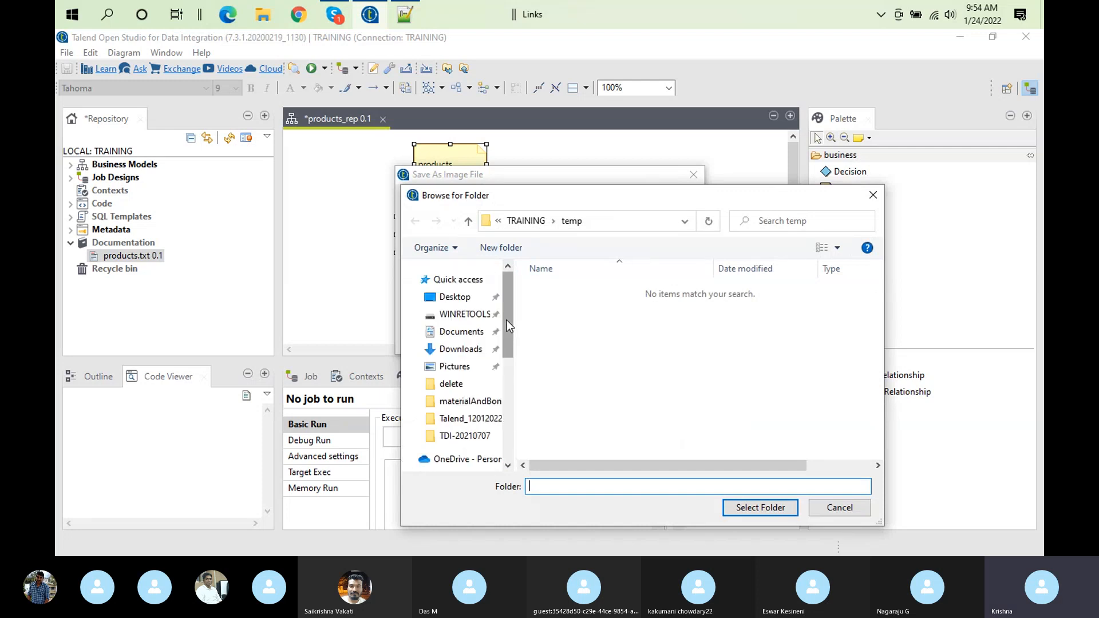
pyautogui.click(493, 419)
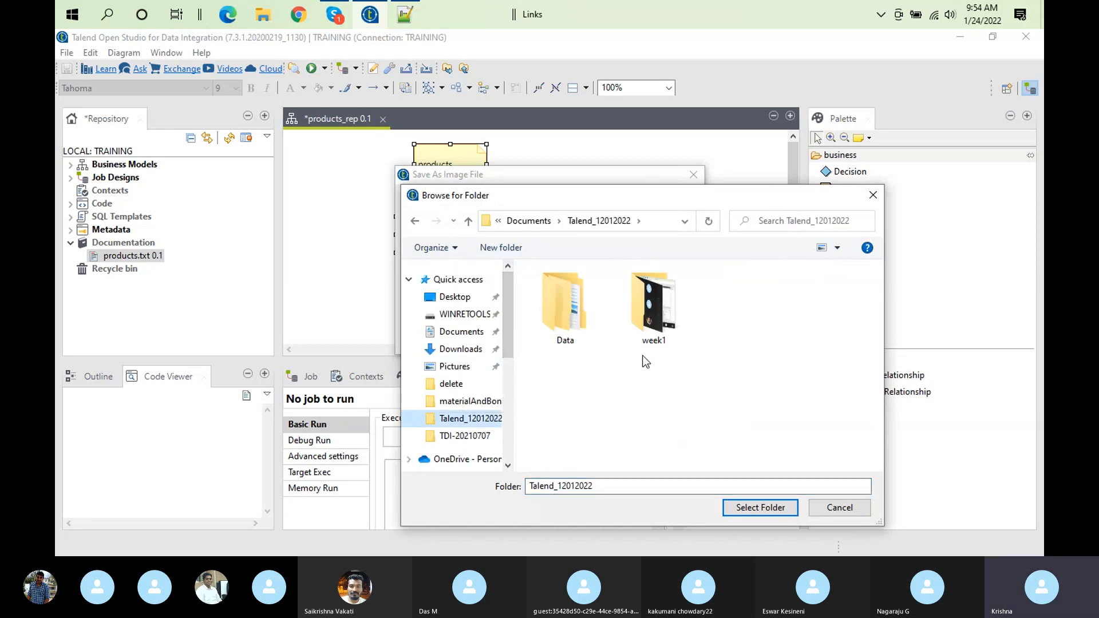
pyautogui.doubleClick(578, 312)
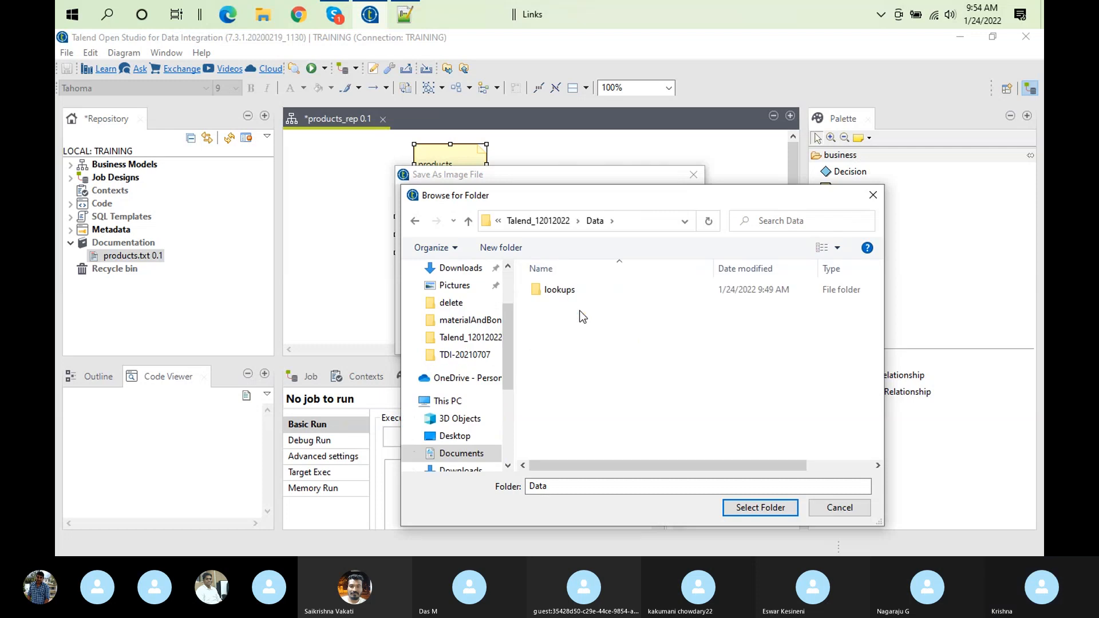
# Create a folder named Models inside Data and choose it as the image's destination folder
pyautogui.rightClick(579, 310)
pyautogui.moveTo(636, 463)
pyautogui.click(823, 314)
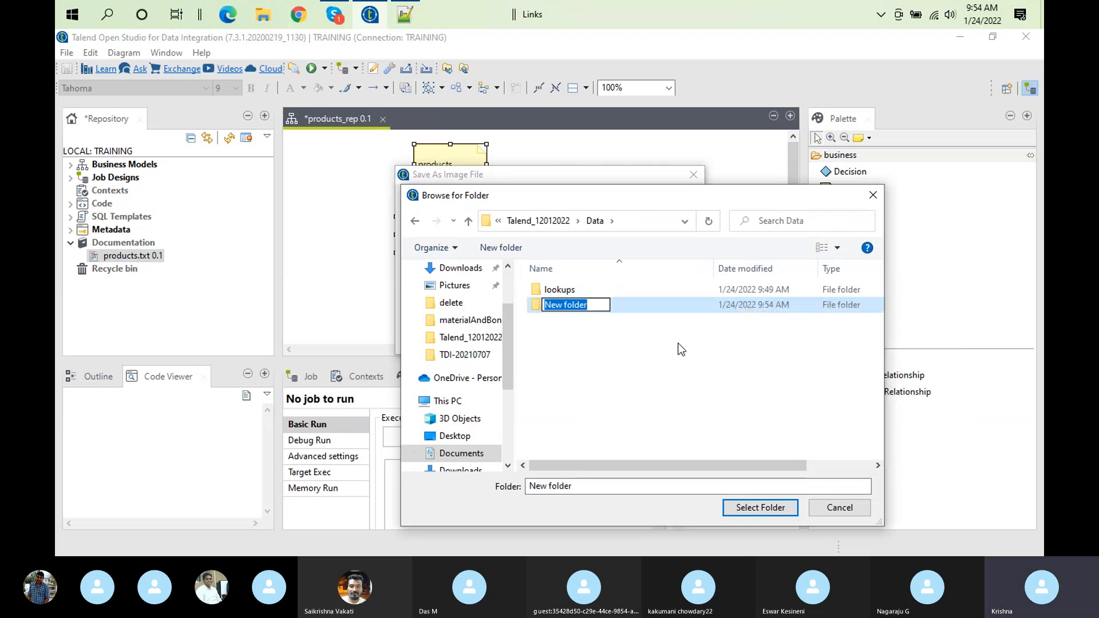
pyautogui.write('Models')
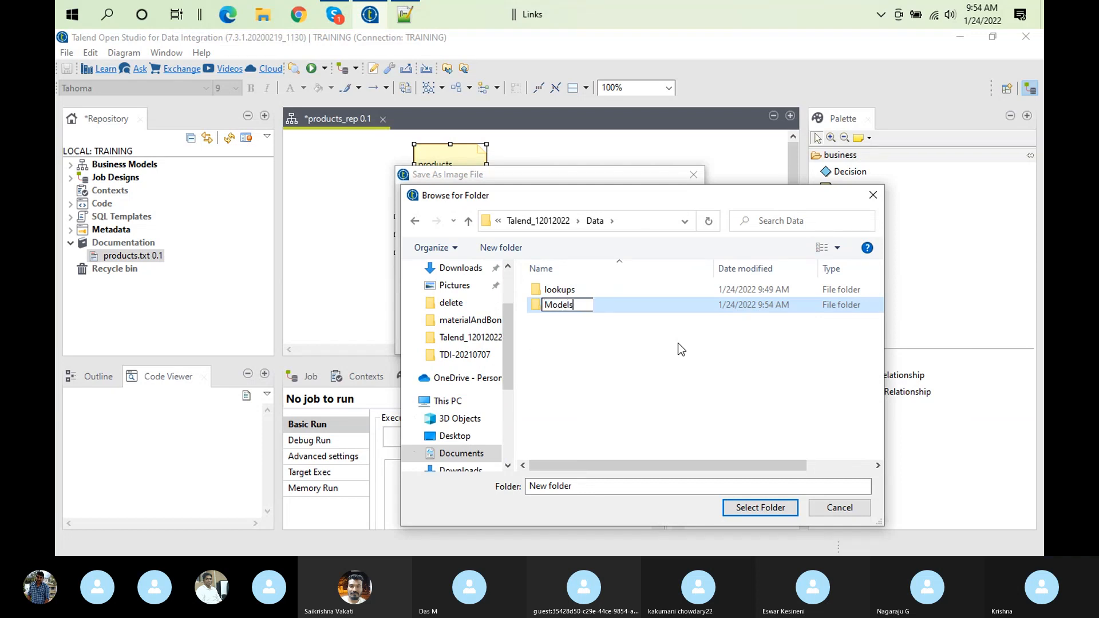
pyautogui.click(568, 380)
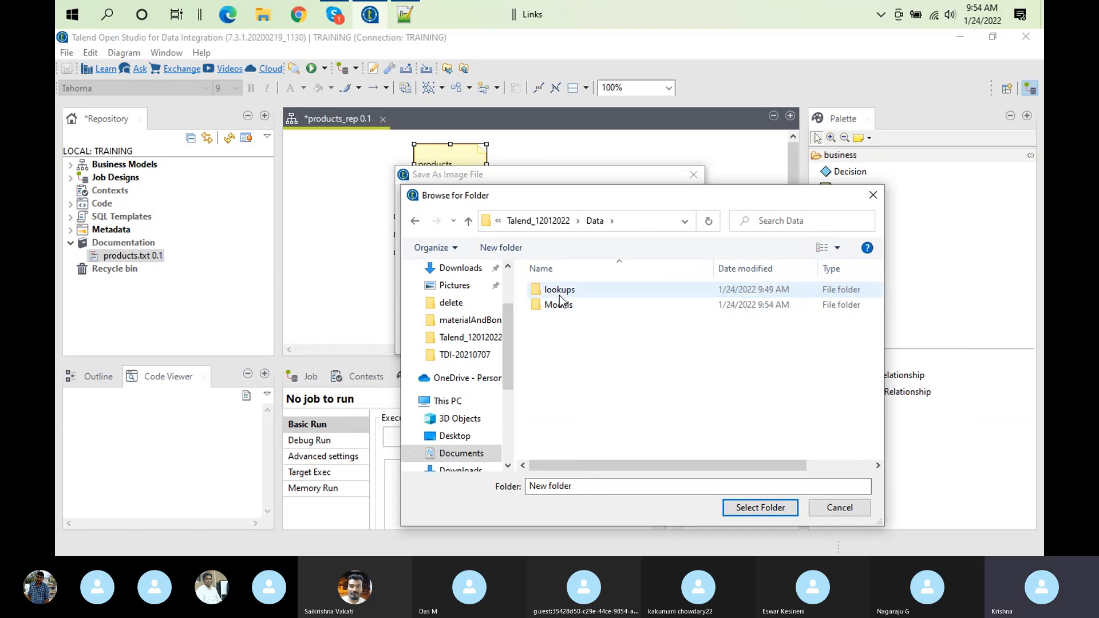
pyautogui.doubleClick(600, 307)
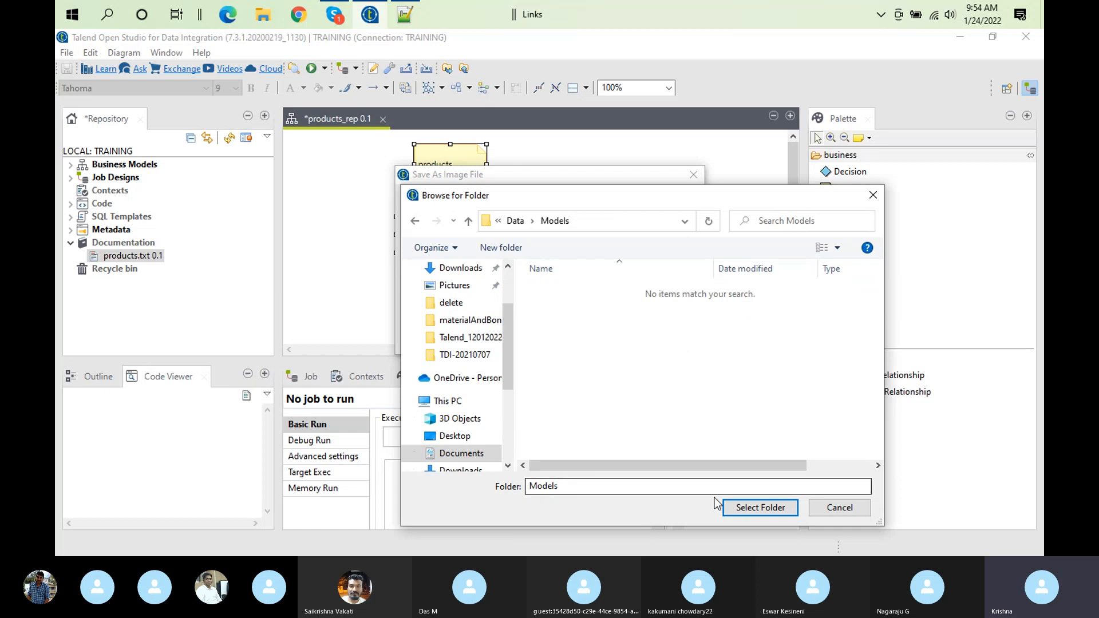
pyautogui.click(782, 512)
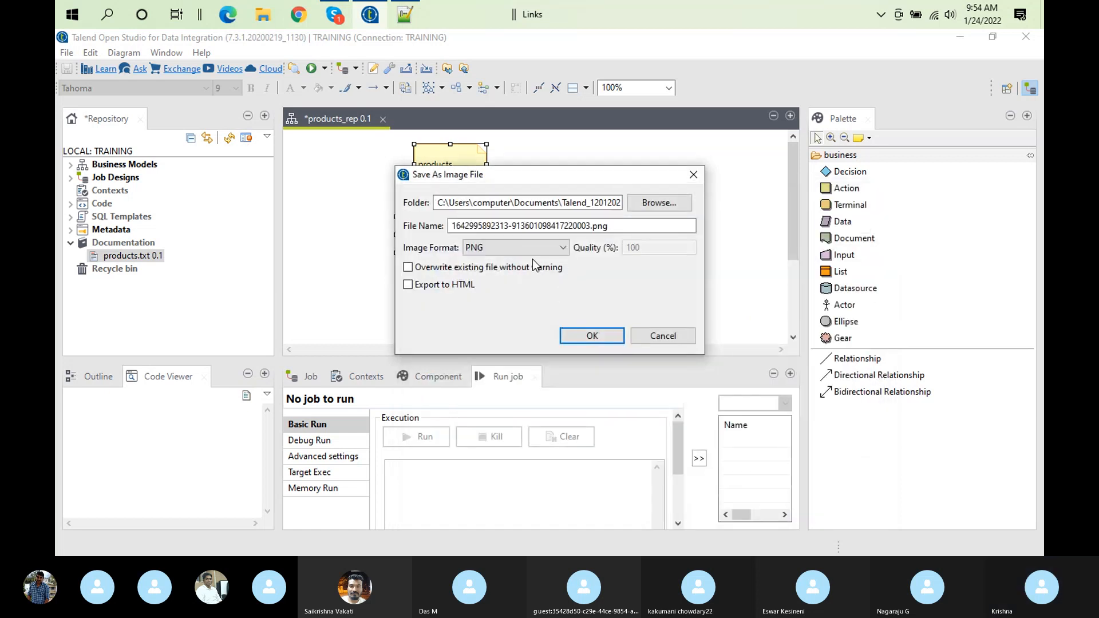
# Save the image as Salesprocess.png in PNG format without HTML export, and clear the diagram selection
pyautogui.click(590, 226)
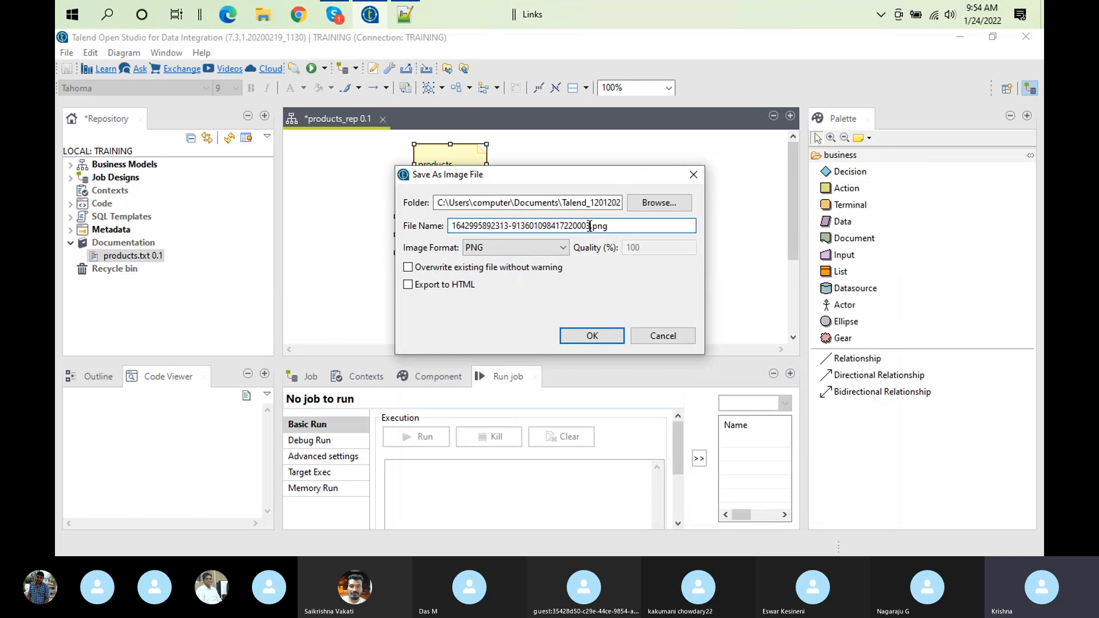
pyautogui.hotkey('shift', 'Home')
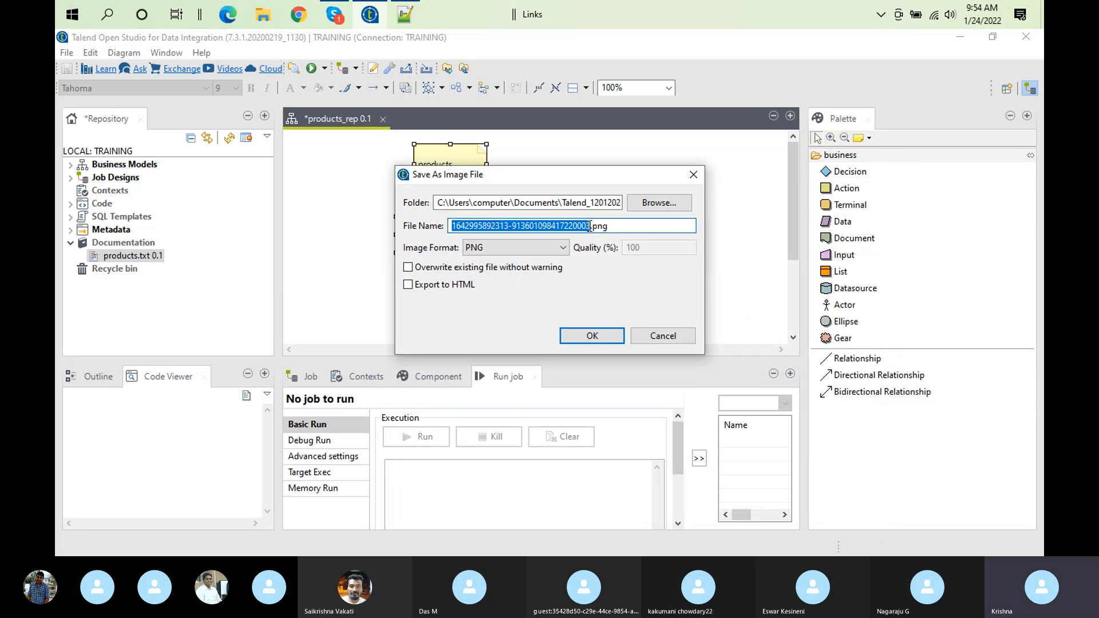
pyautogui.write('Sale')
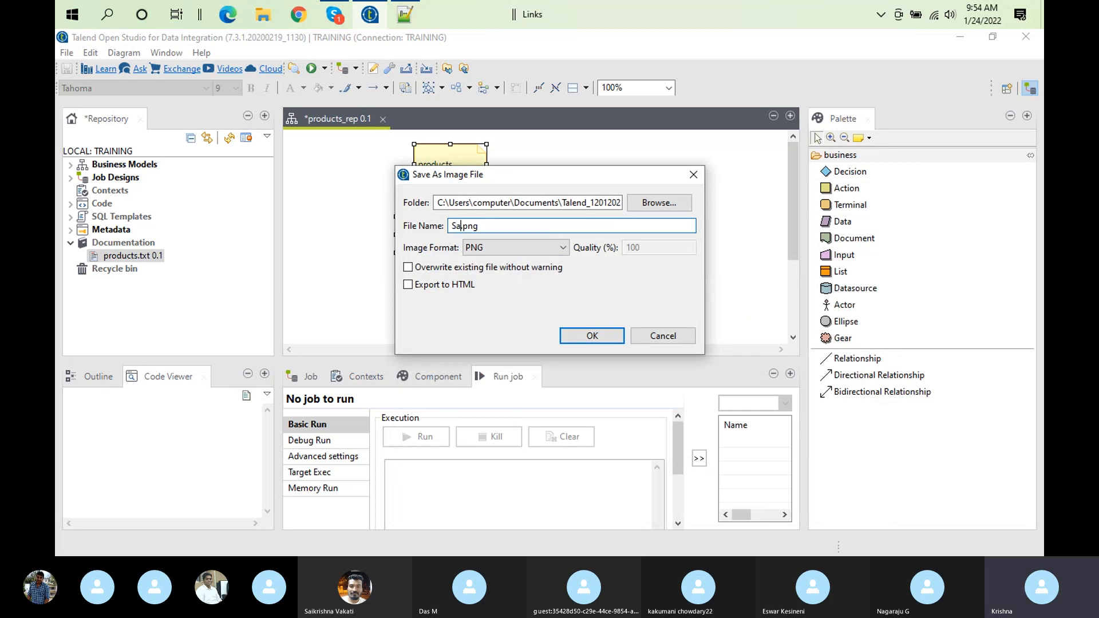
pyautogui.write('sprocess')
pyautogui.click(540, 253)
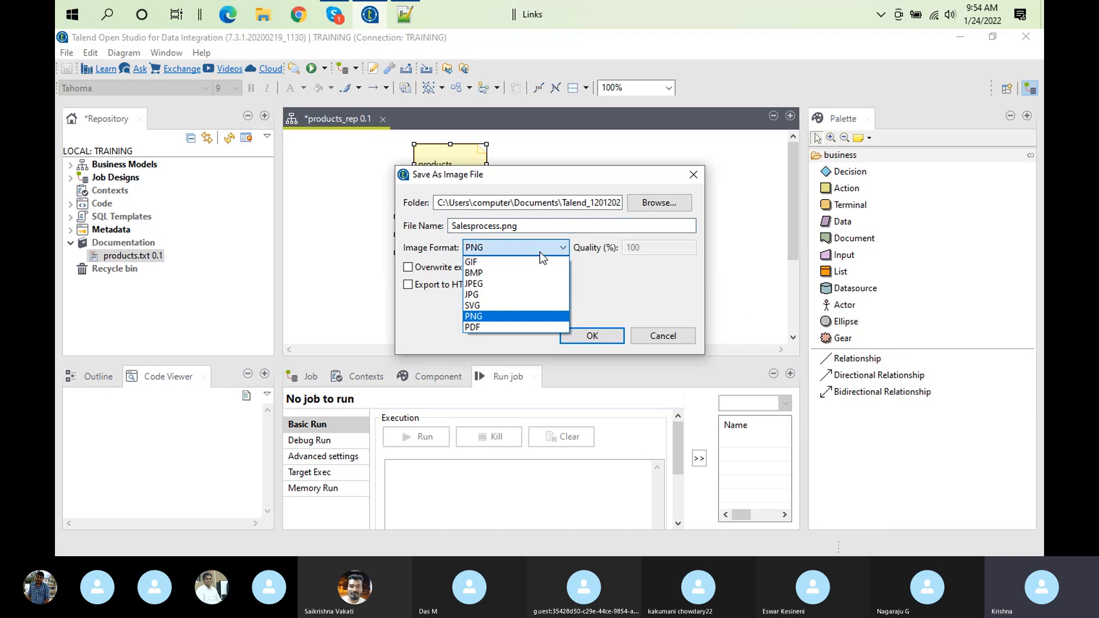
pyautogui.click(492, 318)
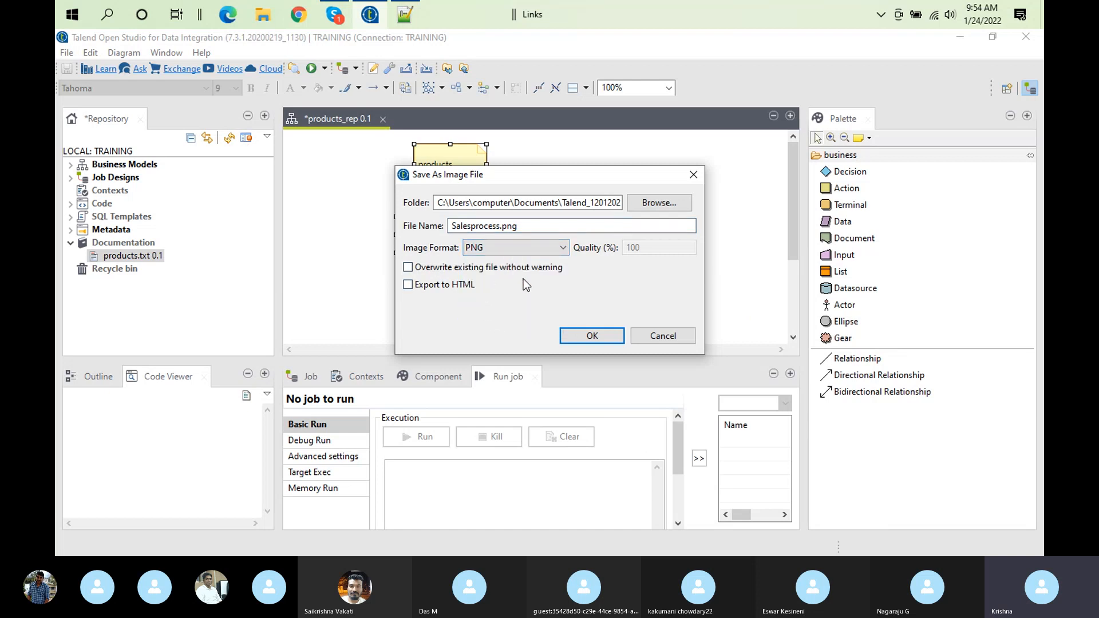
pyautogui.click(408, 286)
pyautogui.click(408, 285)
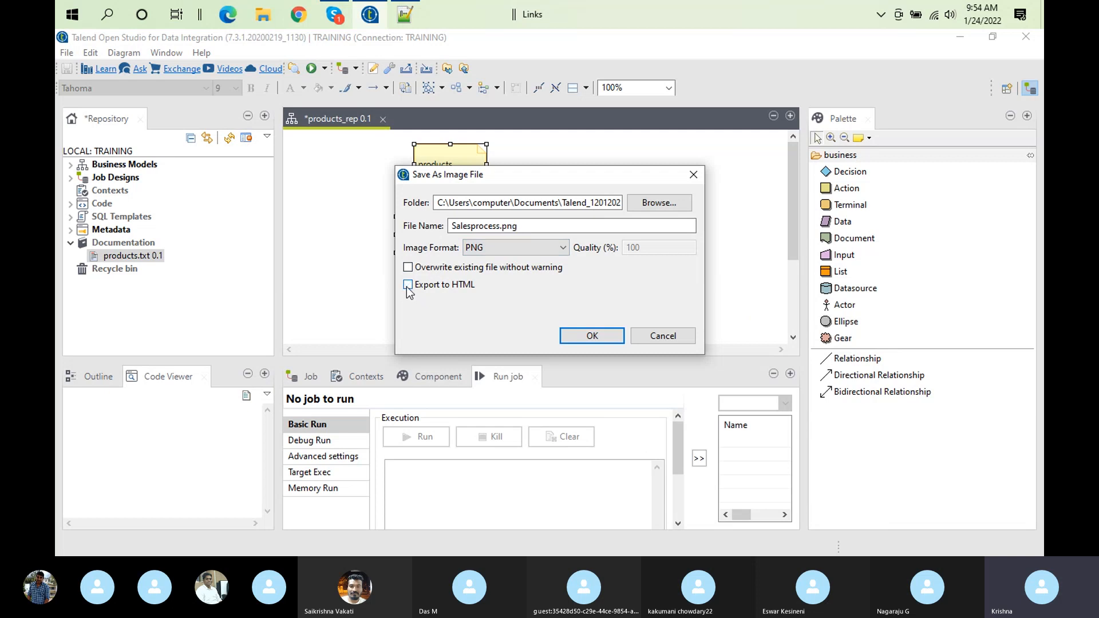
pyautogui.click(568, 337)
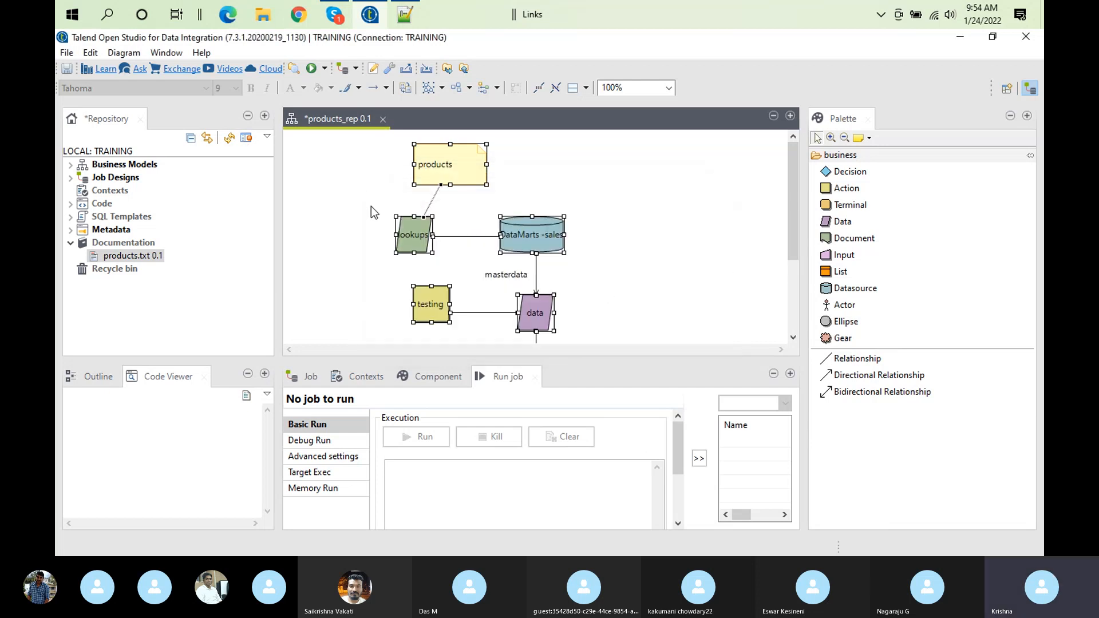
pyautogui.click(348, 181)
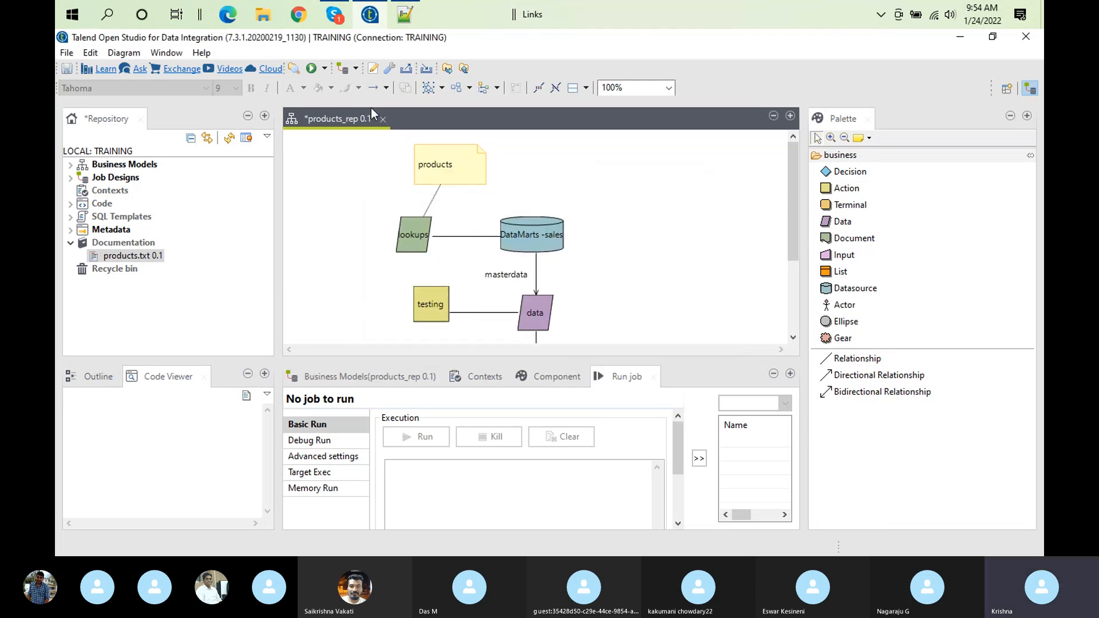
# Switch to File Explorer, view Salesprocess.png from Talend_12012022\Data\Models to check the exported diagram, and close the image
pyautogui.click(264, 16)
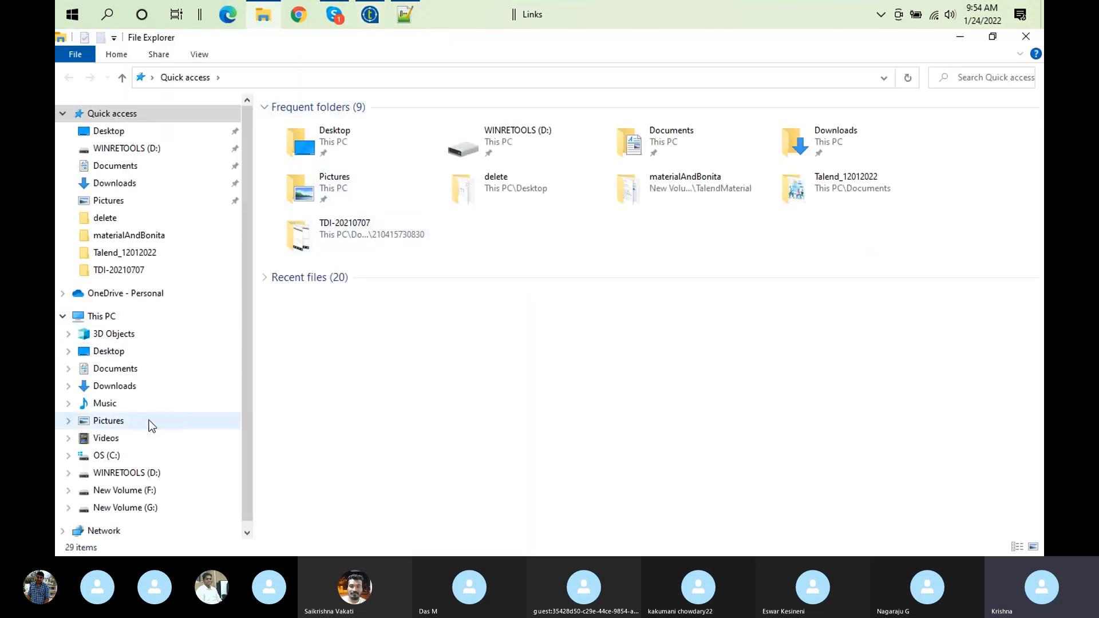
pyautogui.click(158, 257)
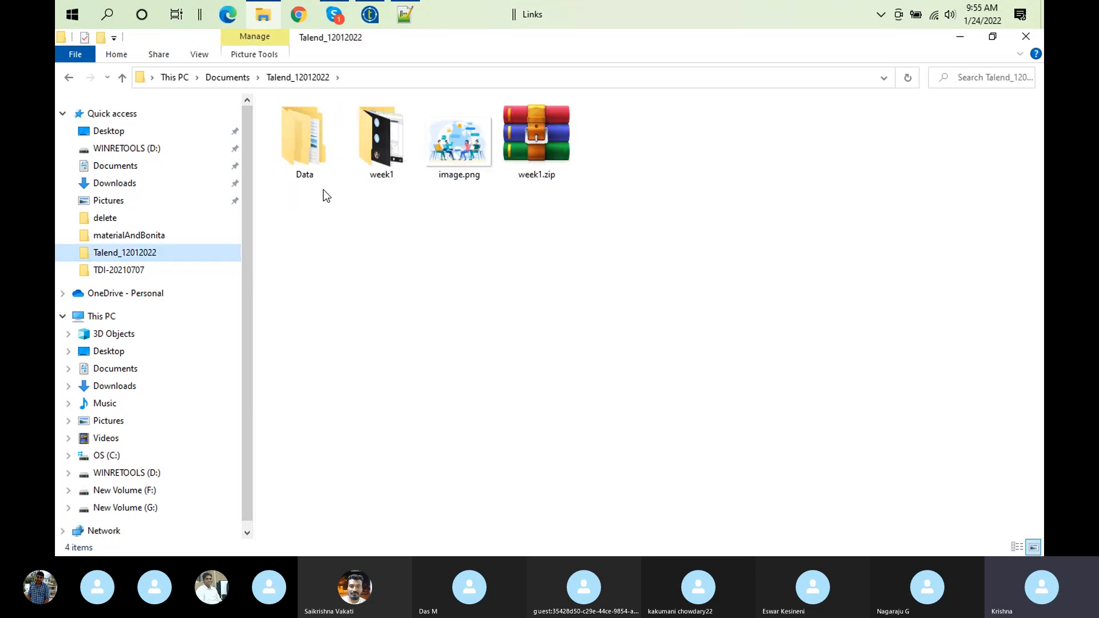
pyautogui.doubleClick(304, 149)
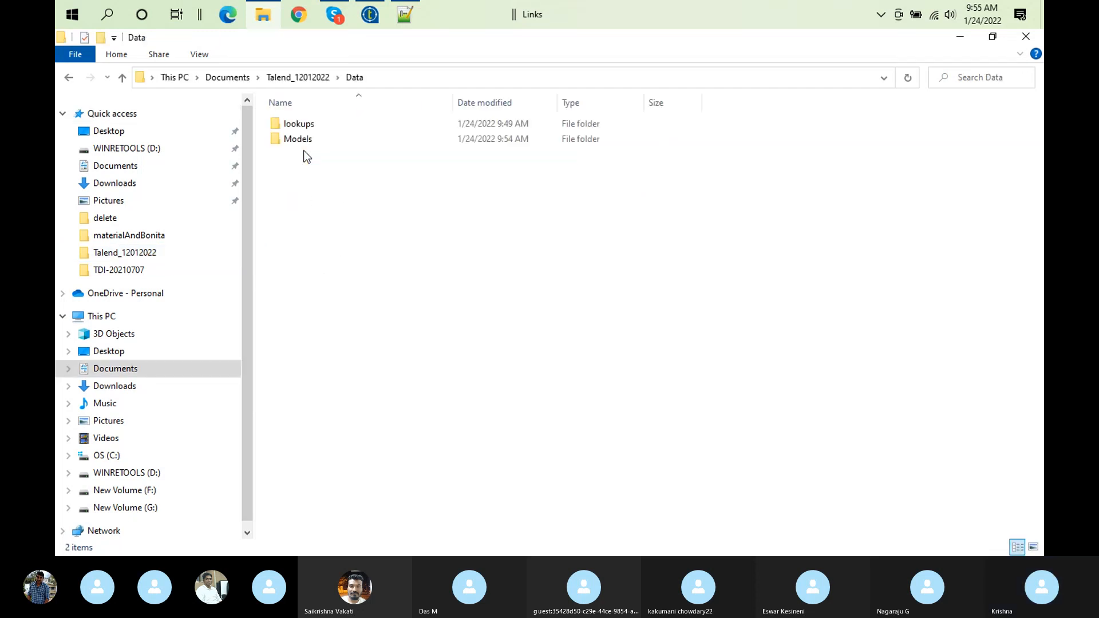
pyautogui.doubleClick(315, 143)
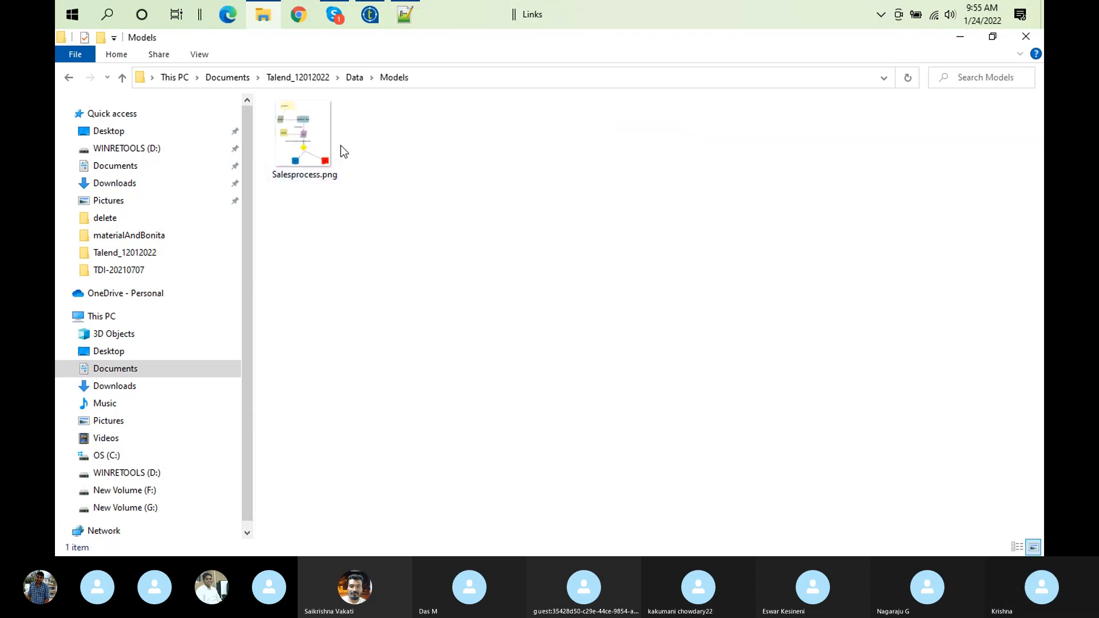
pyautogui.doubleClick(323, 147)
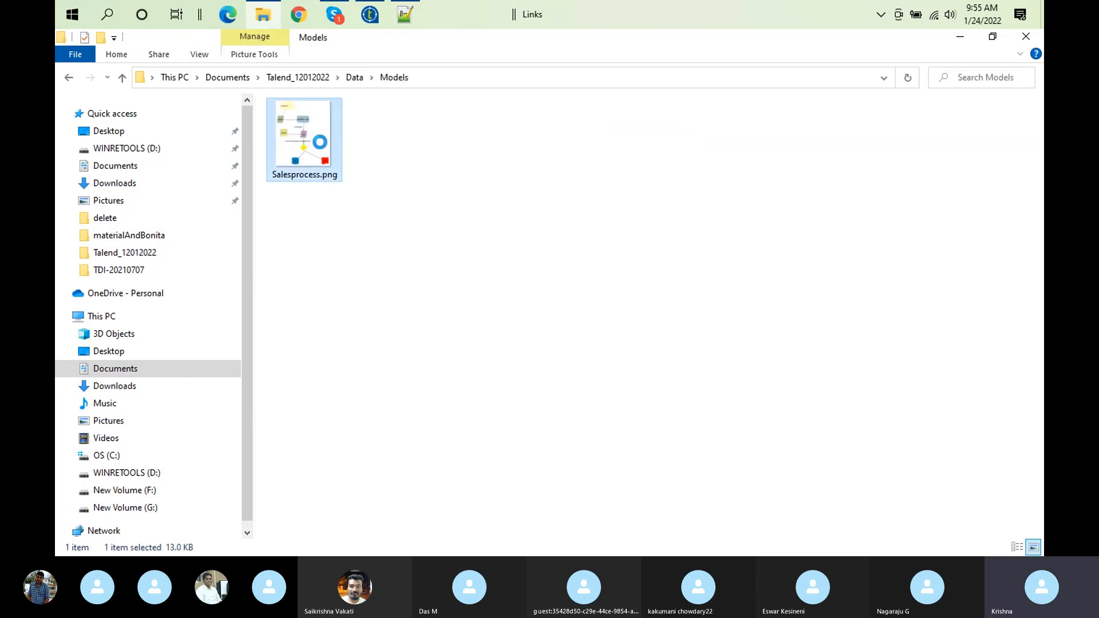
pyautogui.rightClick(321, 147)
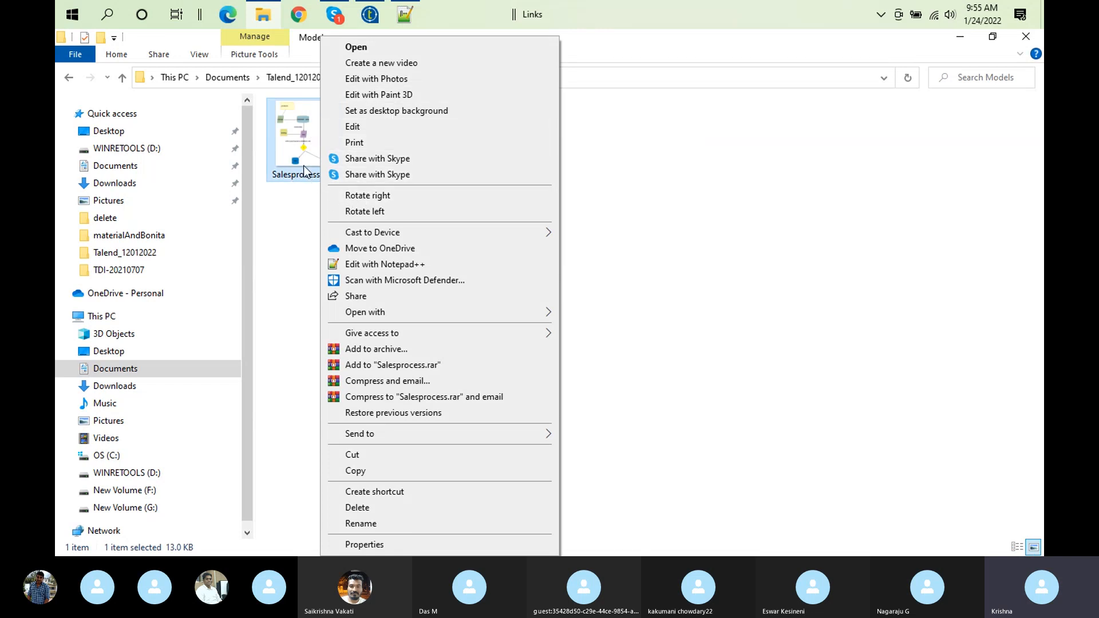
pyautogui.doubleClick(297, 152)
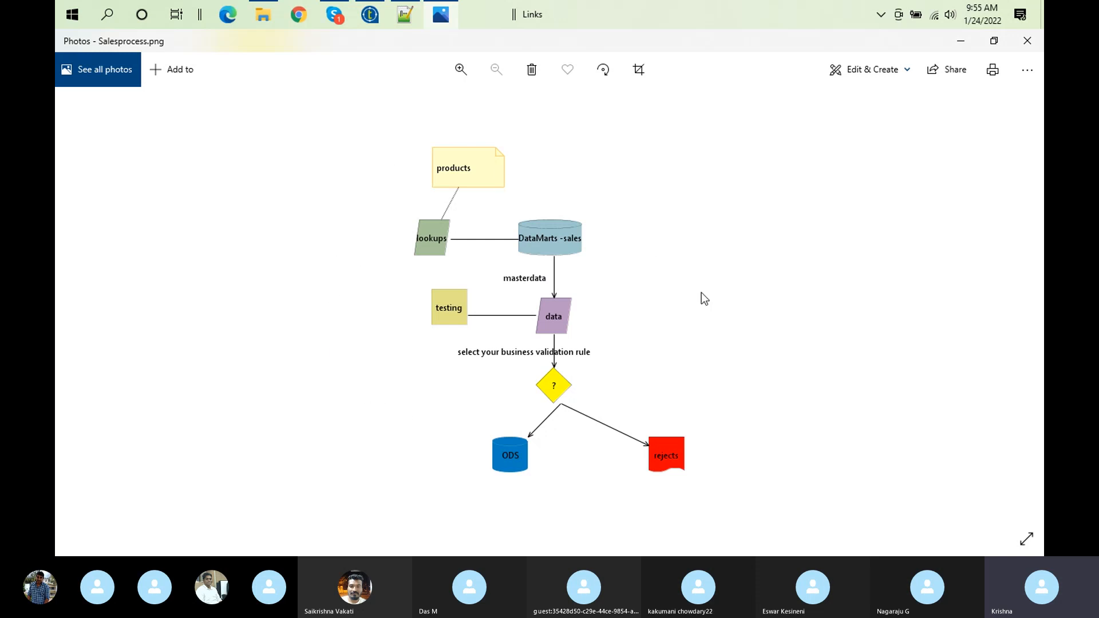
pyautogui.click(1027, 40)
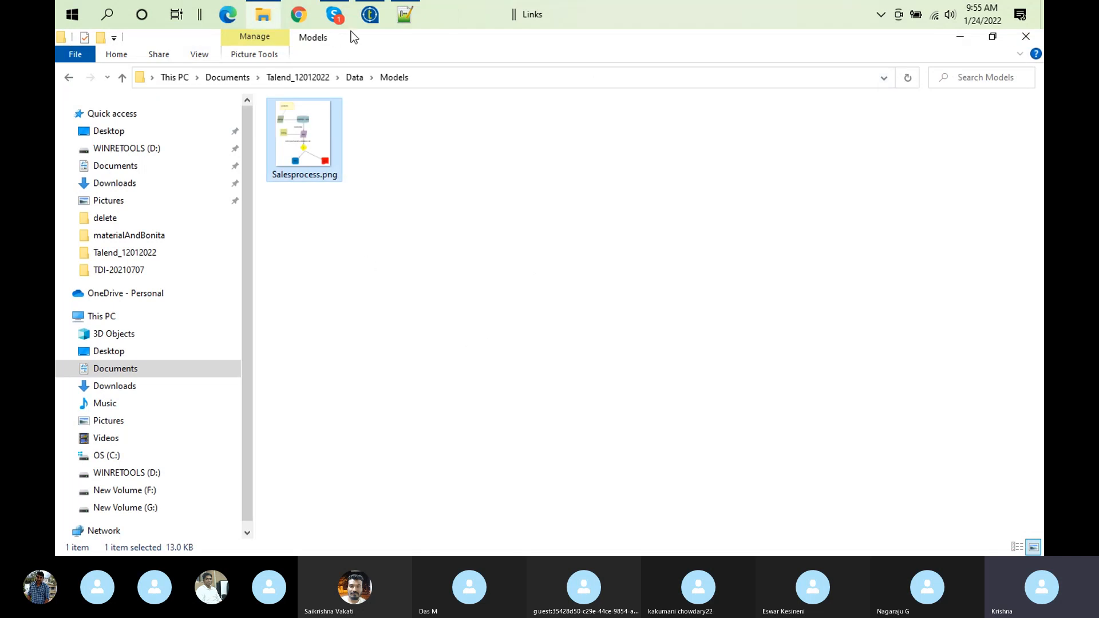
# Switch to Talend Open Studio, select the entire products_rep diagram and start saving it as an image file
pyautogui.click(379, 17)
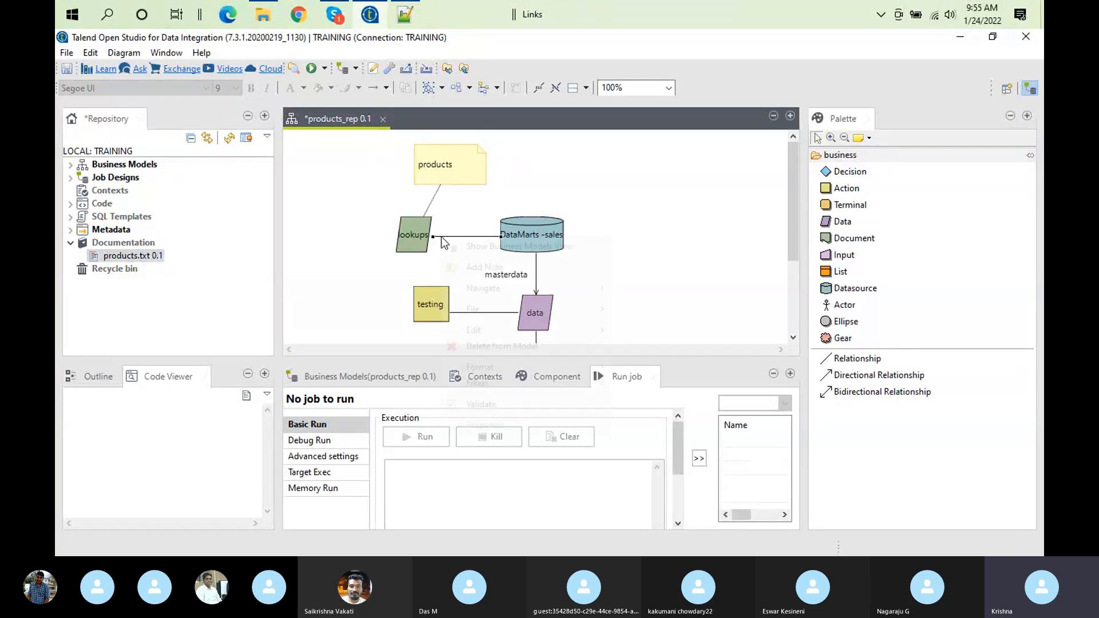
pyautogui.rightClick(416, 231)
pyautogui.click(393, 207)
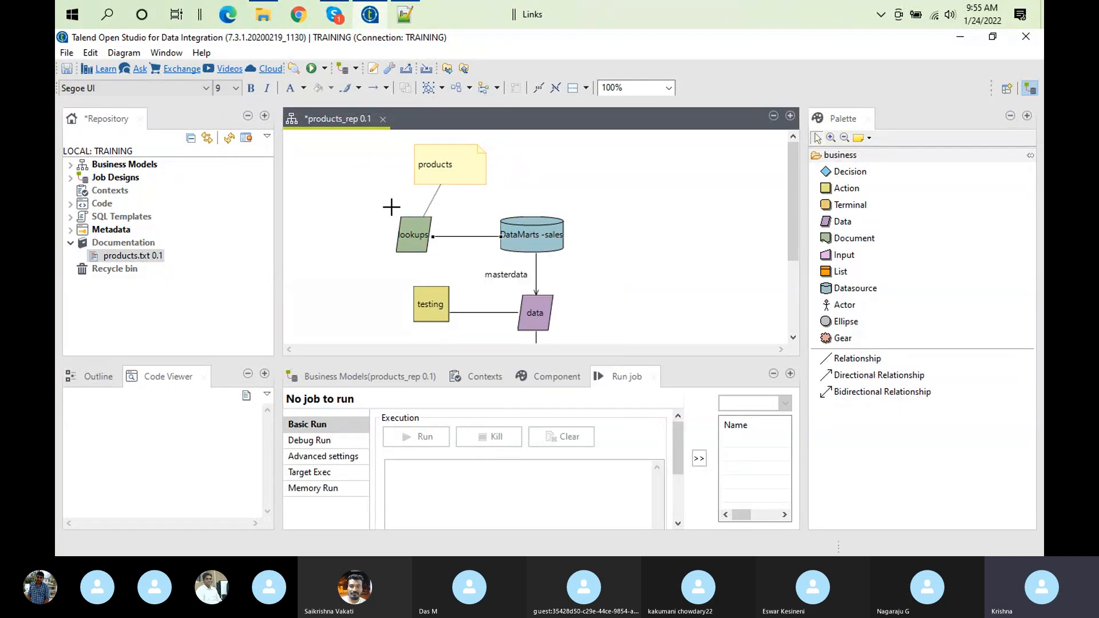
pyautogui.rightClick(410, 239)
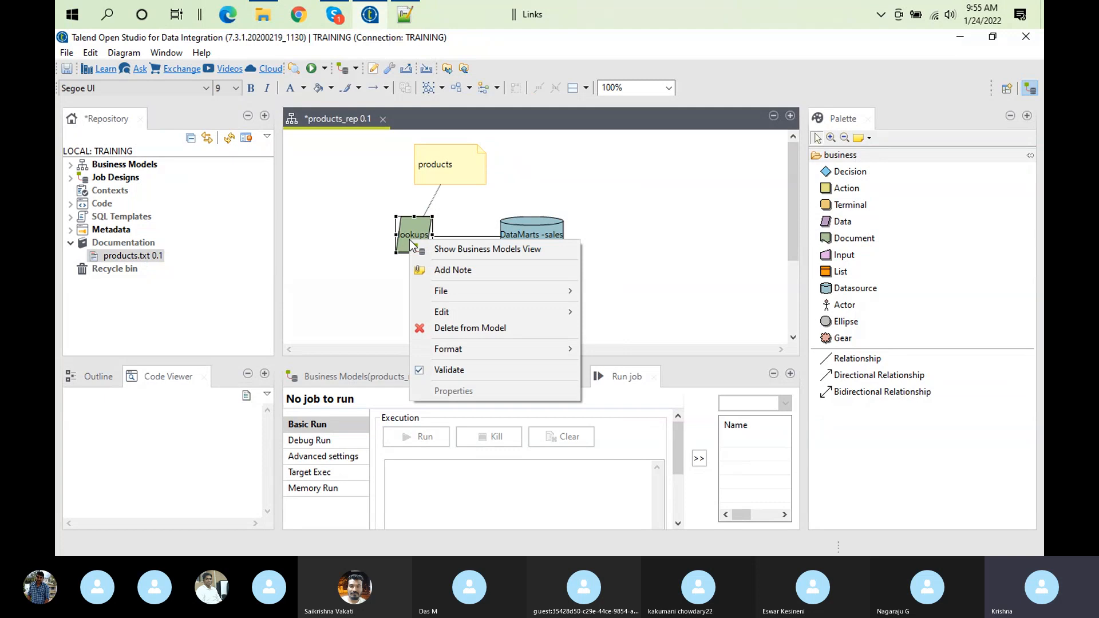
pyautogui.click(347, 219)
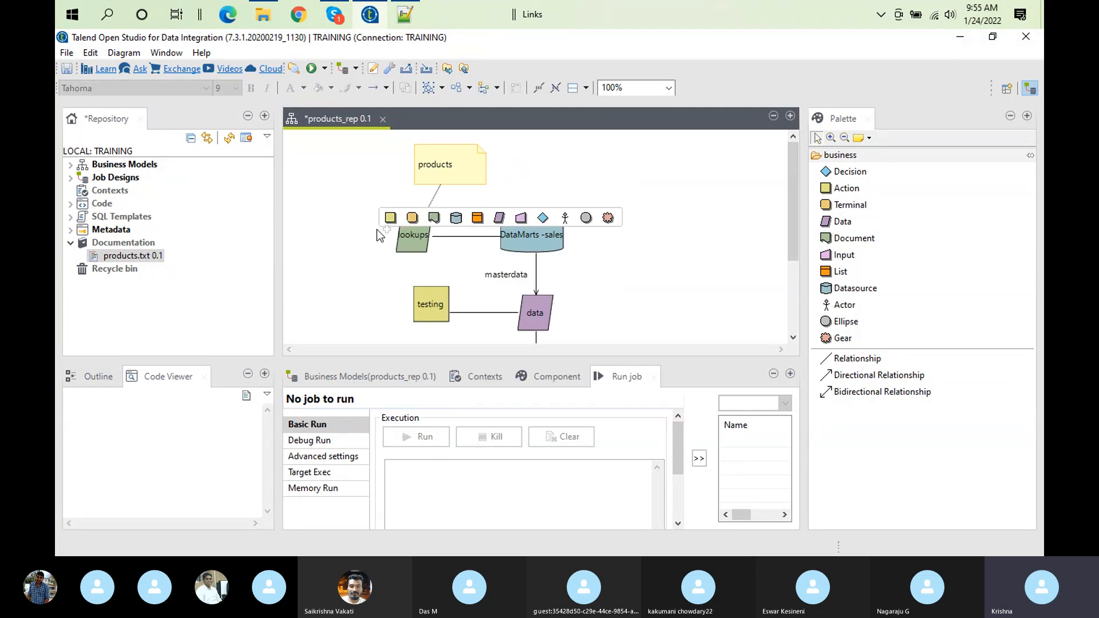
pyautogui.hotkey('ctrl', 'a')
pyautogui.rightClick(399, 227)
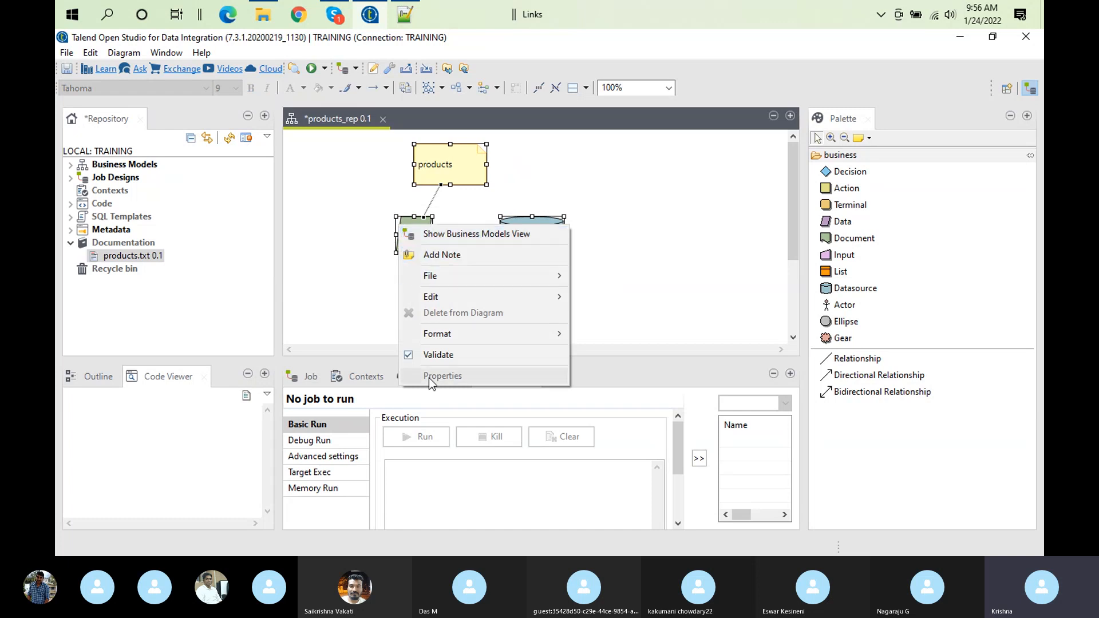
pyautogui.moveTo(479, 283)
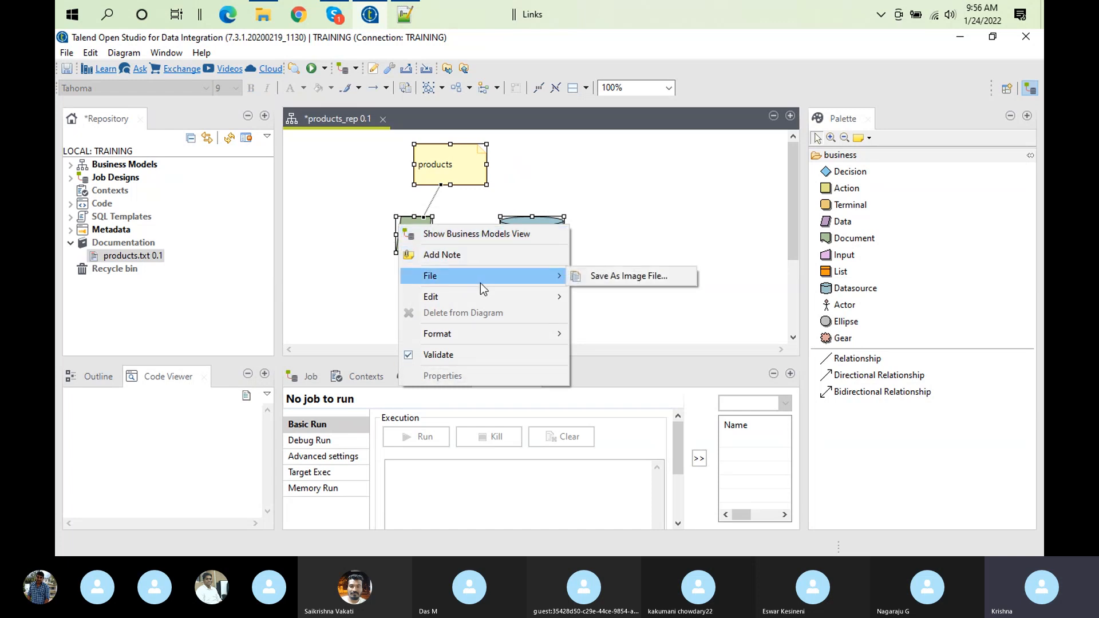
pyautogui.click(613, 278)
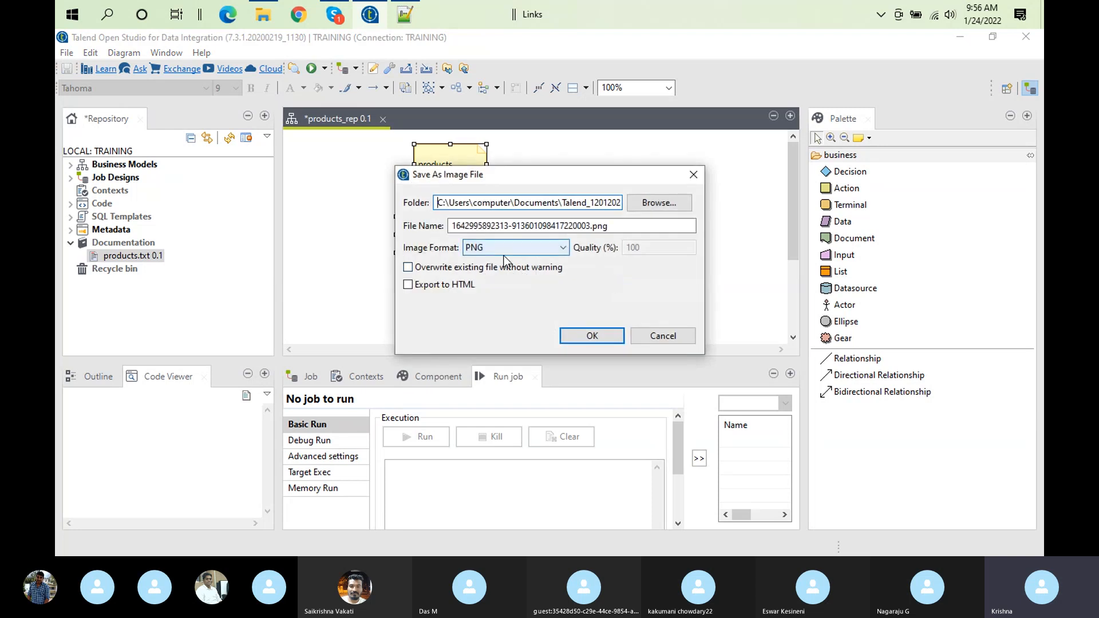
# Keep the PNG format, enable export to HTML and save the diagram under the proposed file name
pyautogui.click(504, 251)
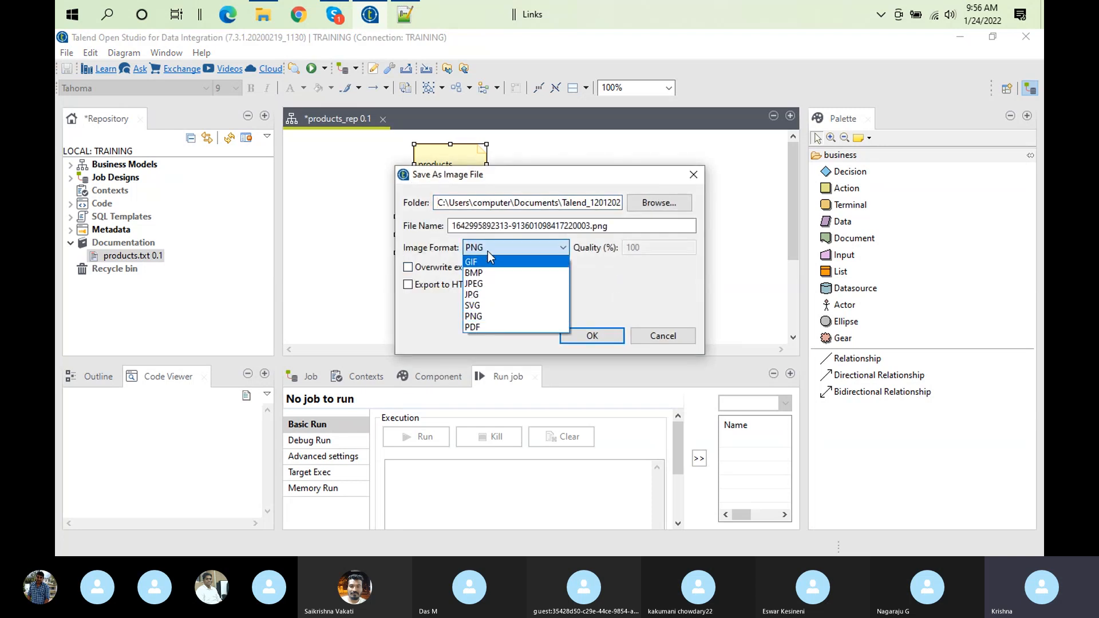
pyautogui.click(511, 250)
pyautogui.click(408, 285)
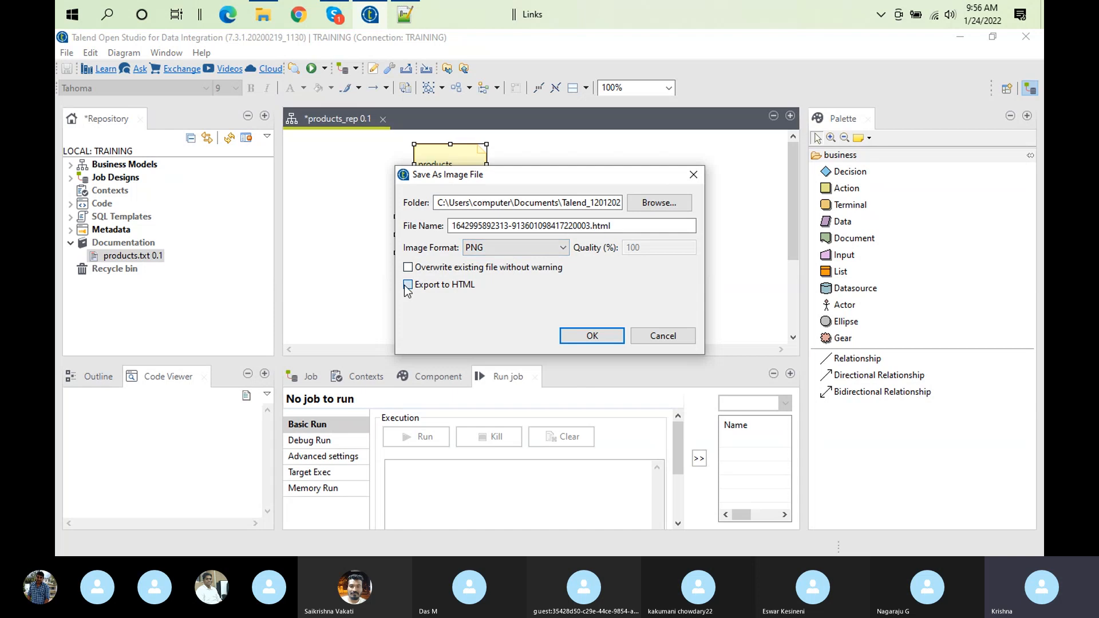
pyautogui.click(571, 343)
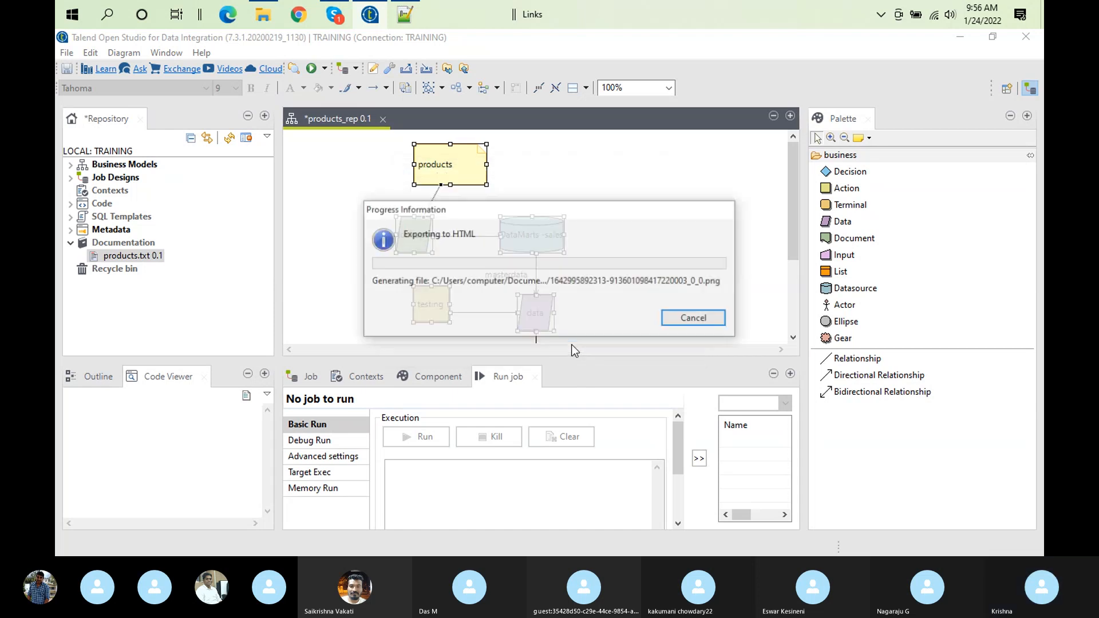
# Switch to File Explorer, open the exported HTML file from Models in Google Chrome to check the diagram, and close it
pyautogui.click(264, 16)
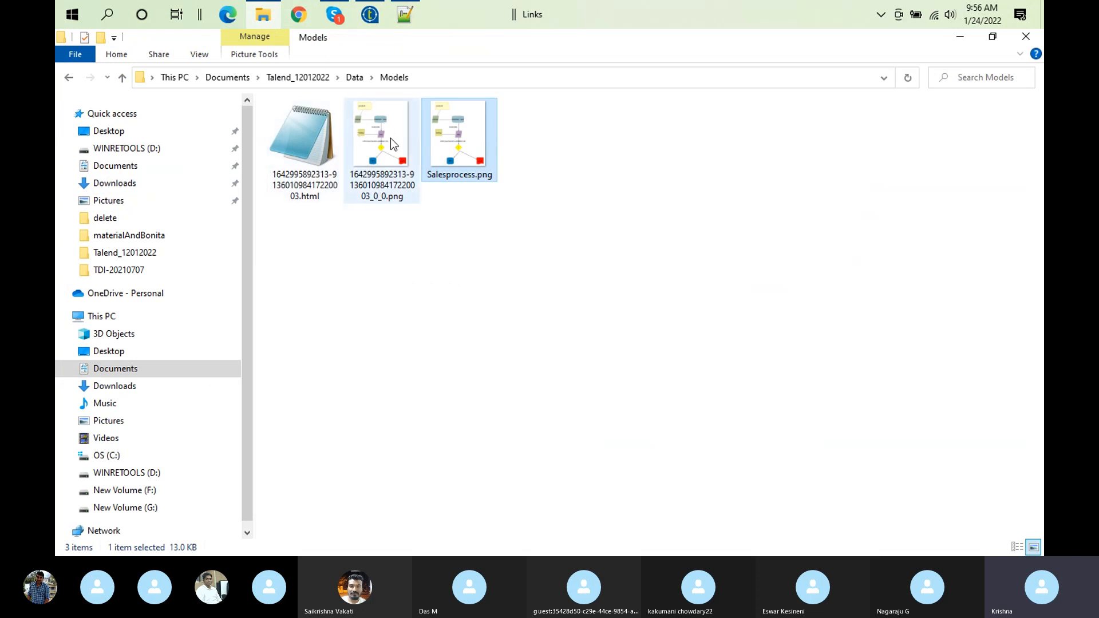
pyautogui.doubleClick(310, 157)
pyautogui.rightClick(311, 157)
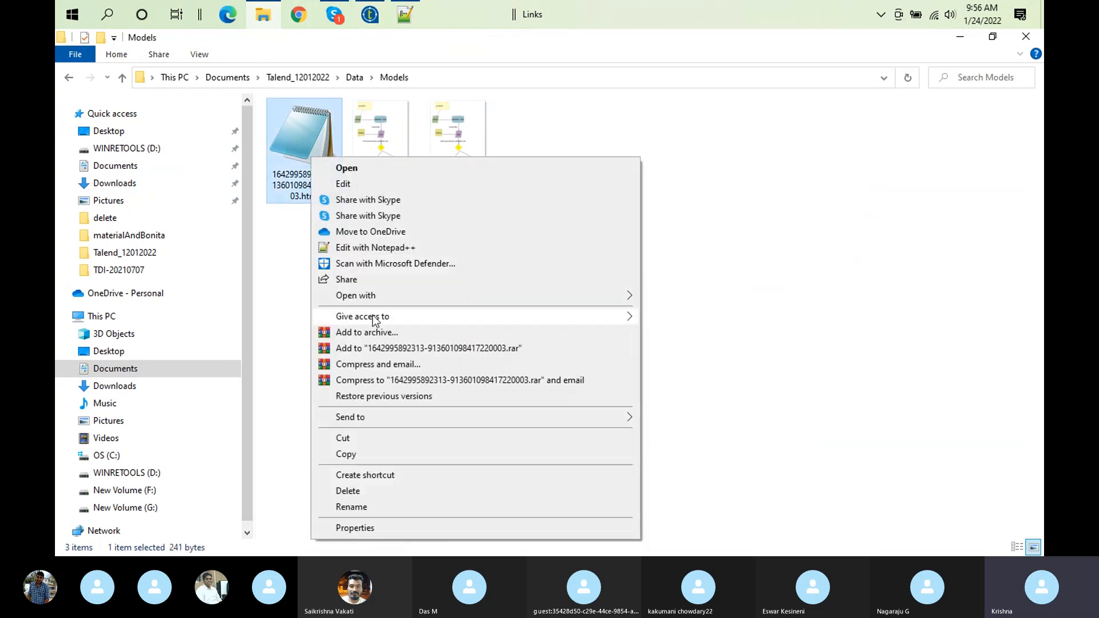
pyautogui.moveTo(595, 297)
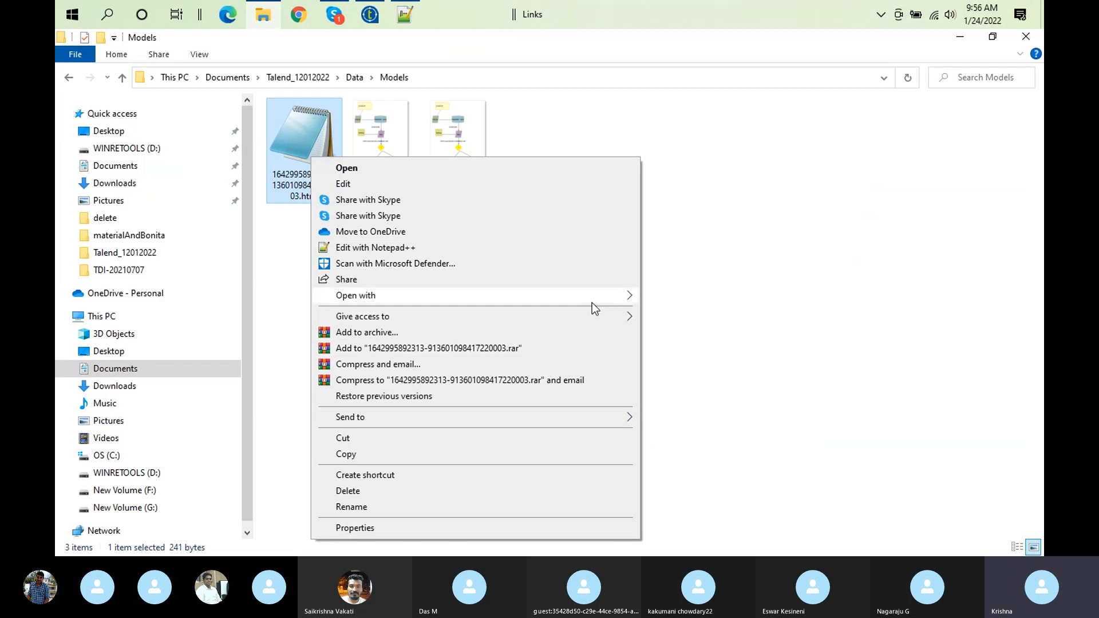
pyautogui.click(677, 314)
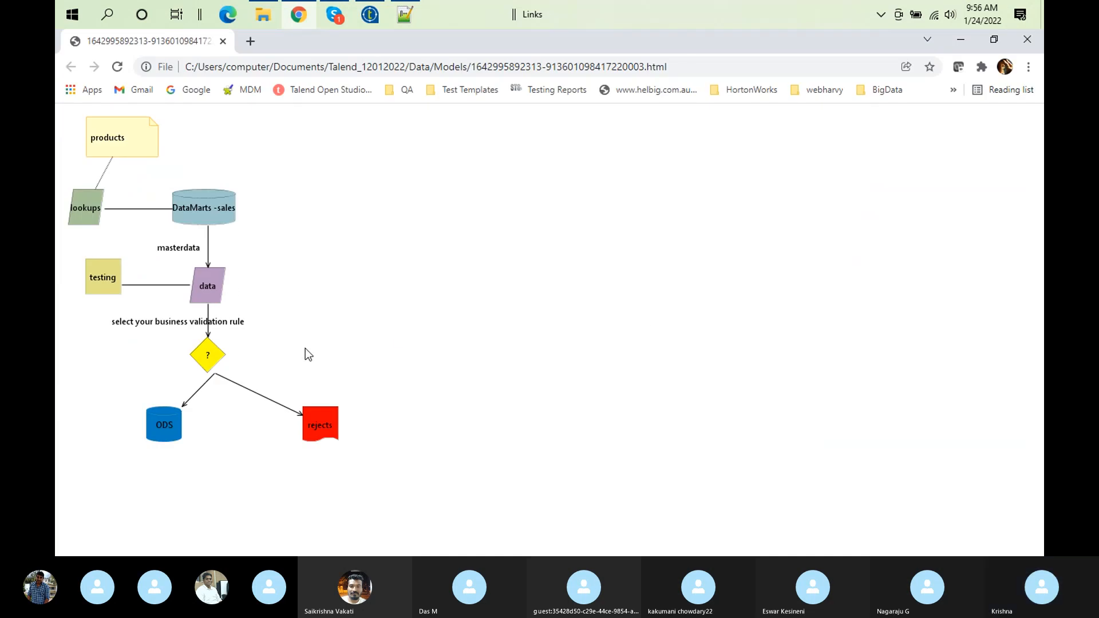
pyautogui.rightClick(299, 250)
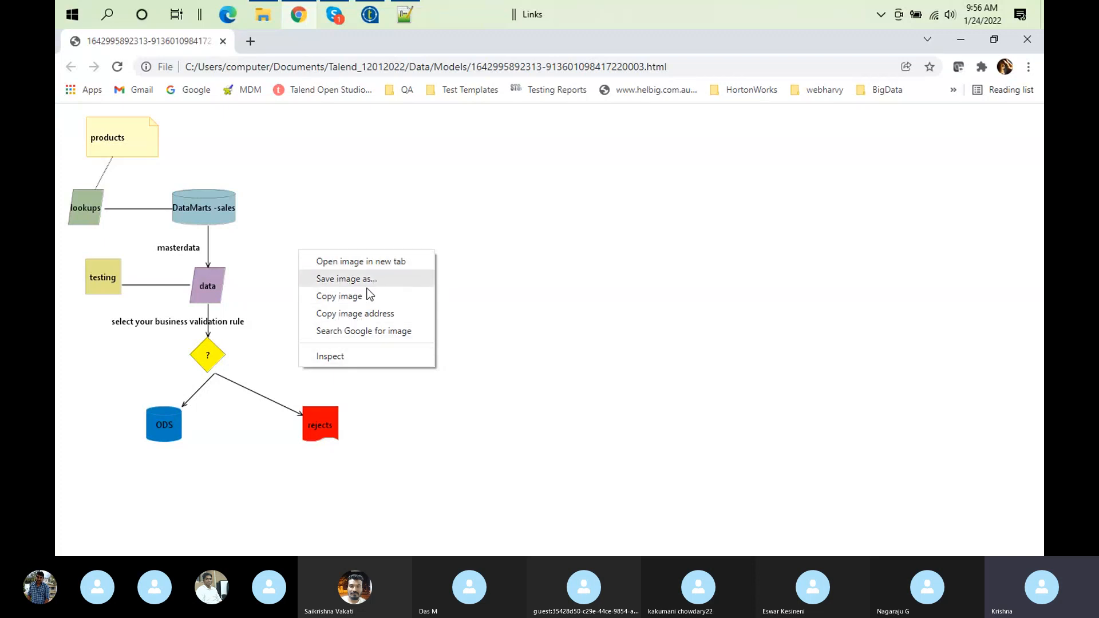
pyautogui.click(251, 181)
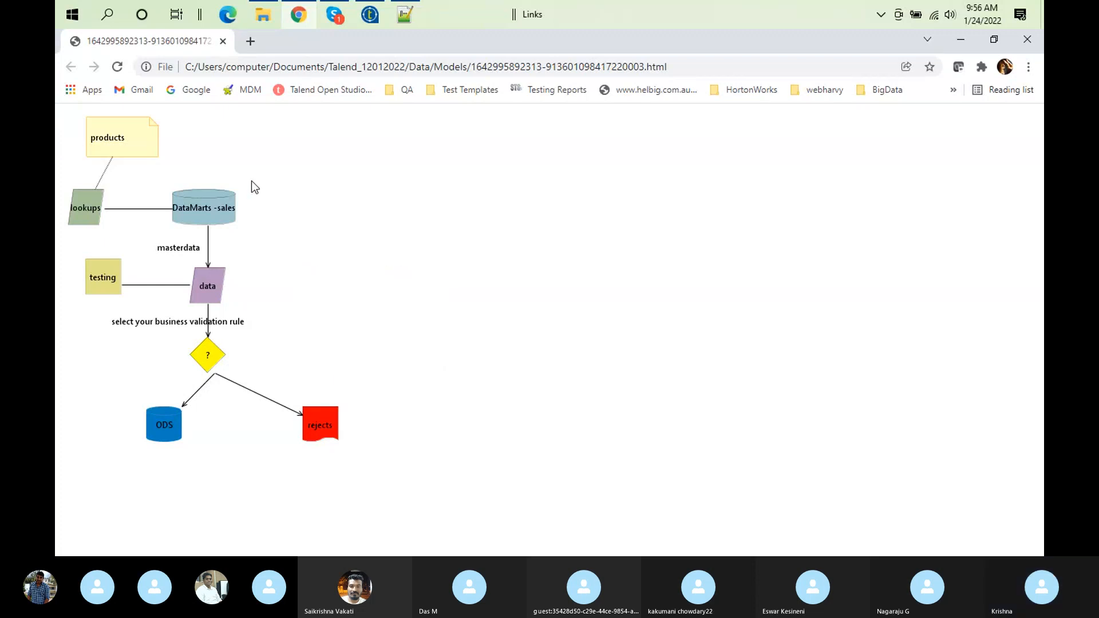
pyautogui.click(1033, 43)
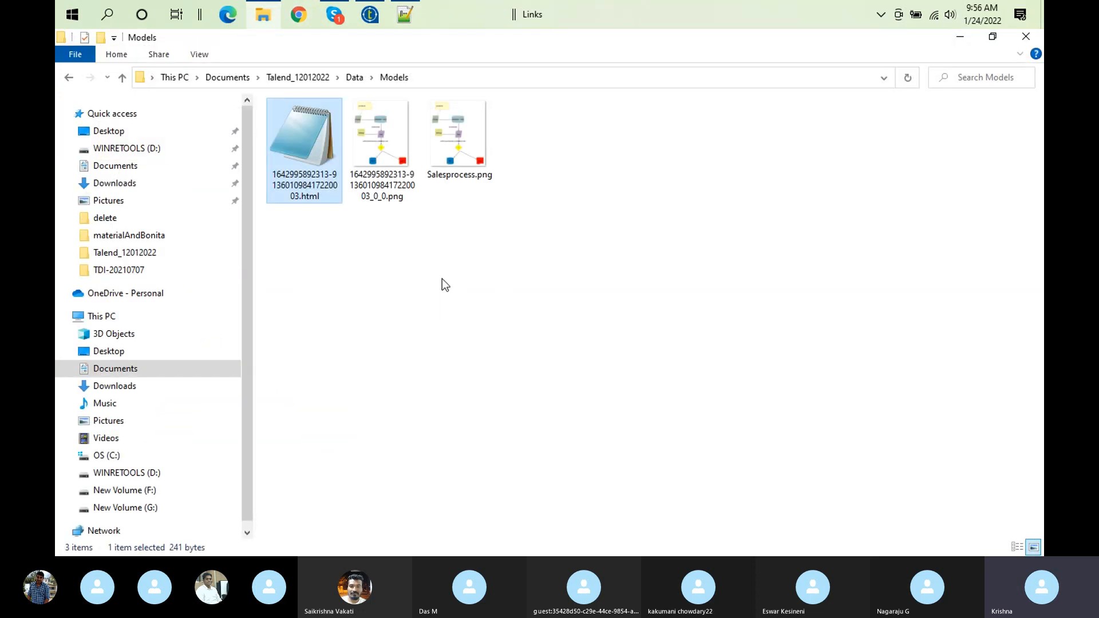
pyautogui.rightClick(311, 193)
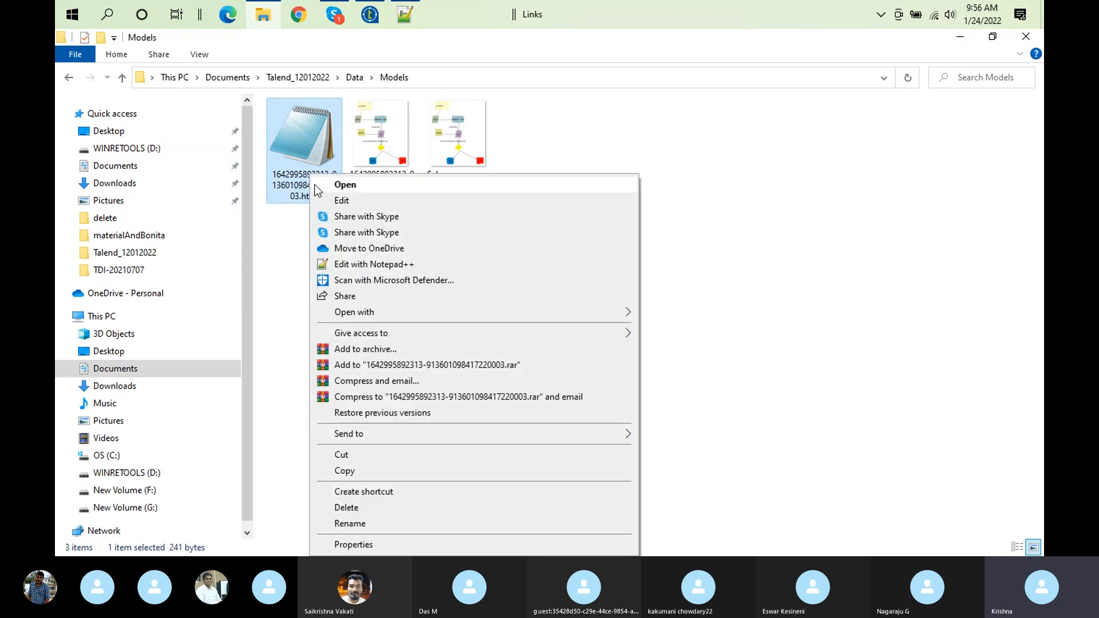
pyautogui.click(299, 152)
pyautogui.rightClick(298, 146)
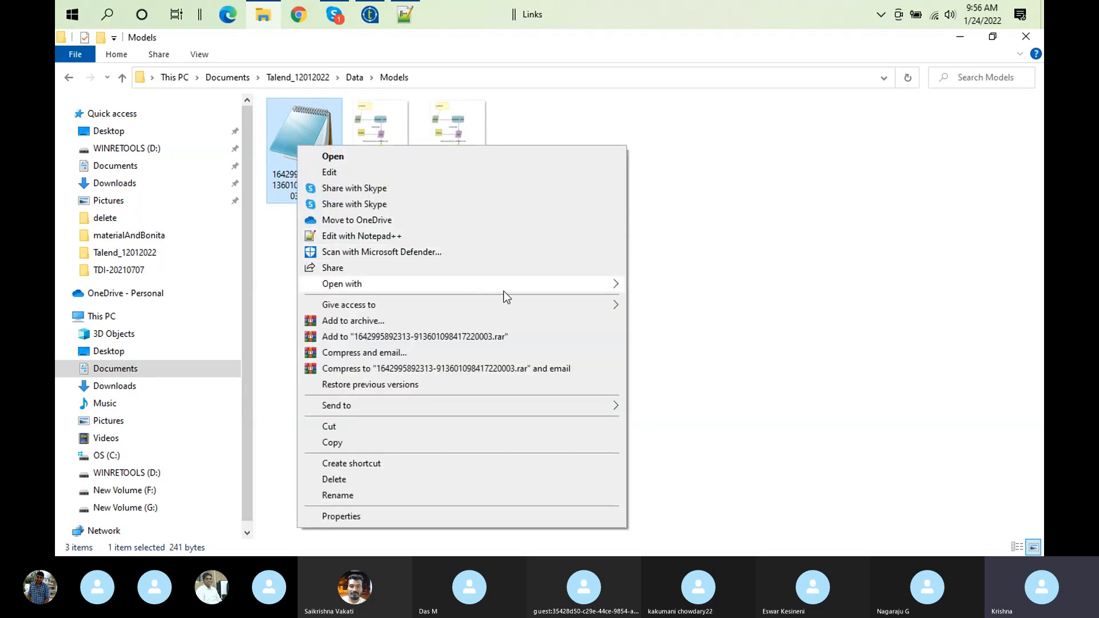
pyautogui.click(611, 80)
# View Salesprocess.png from the Models folder to compare it with the HTML export, and close the image
pyautogui.click(376, 148)
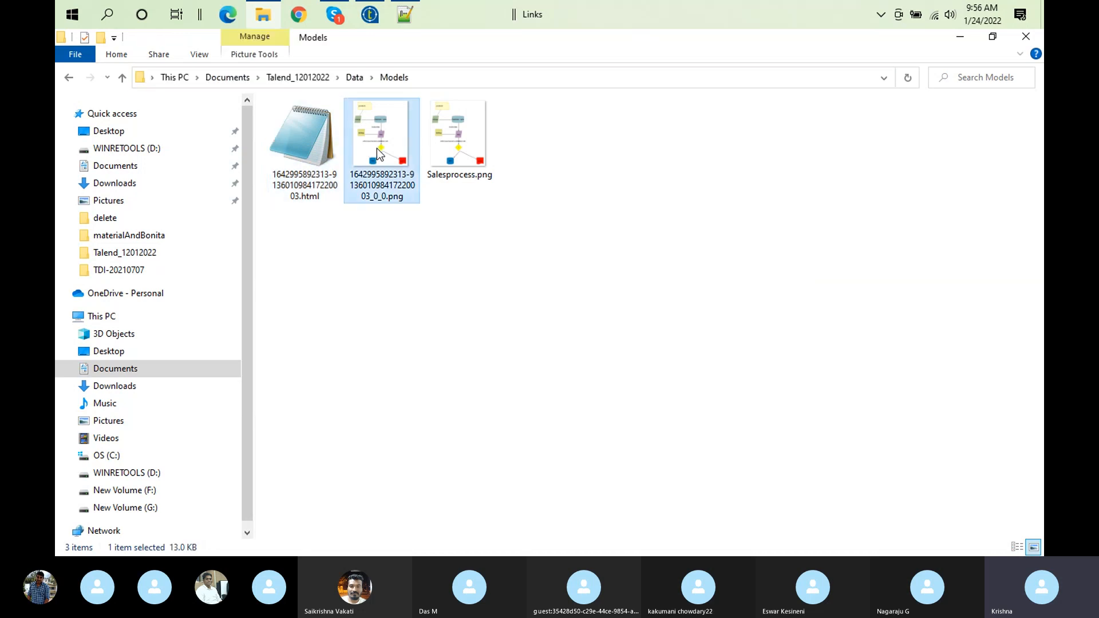
pyautogui.doubleClick(445, 142)
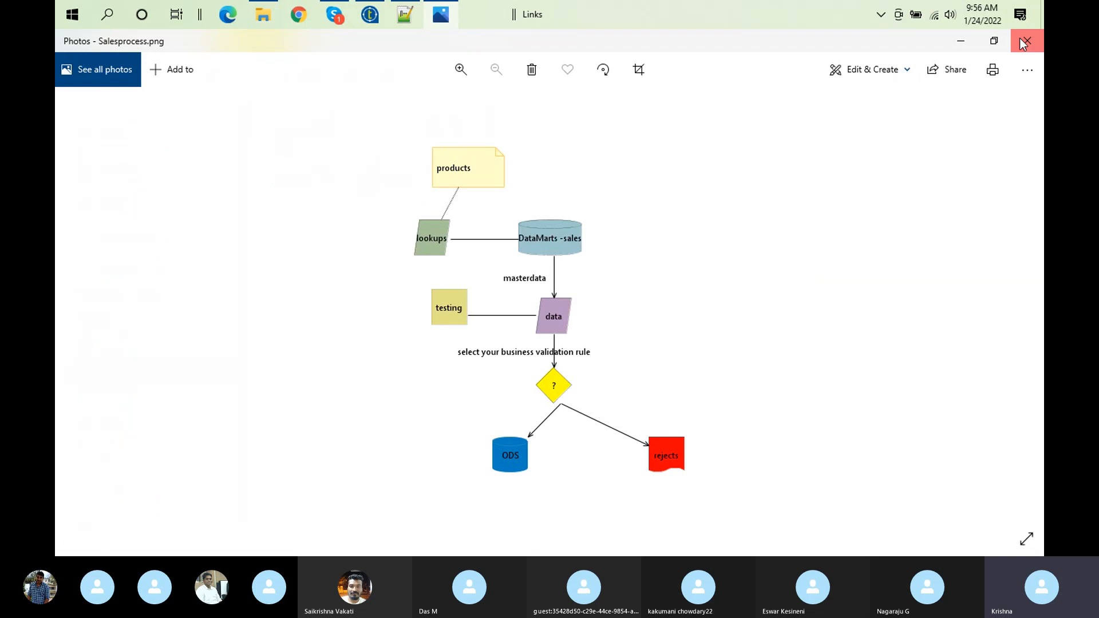
pyautogui.click(1027, 40)
# View the exported HTML file in Google Chrome once more and close the browser
pyautogui.doubleClick(283, 165)
pyautogui.rightClick(283, 165)
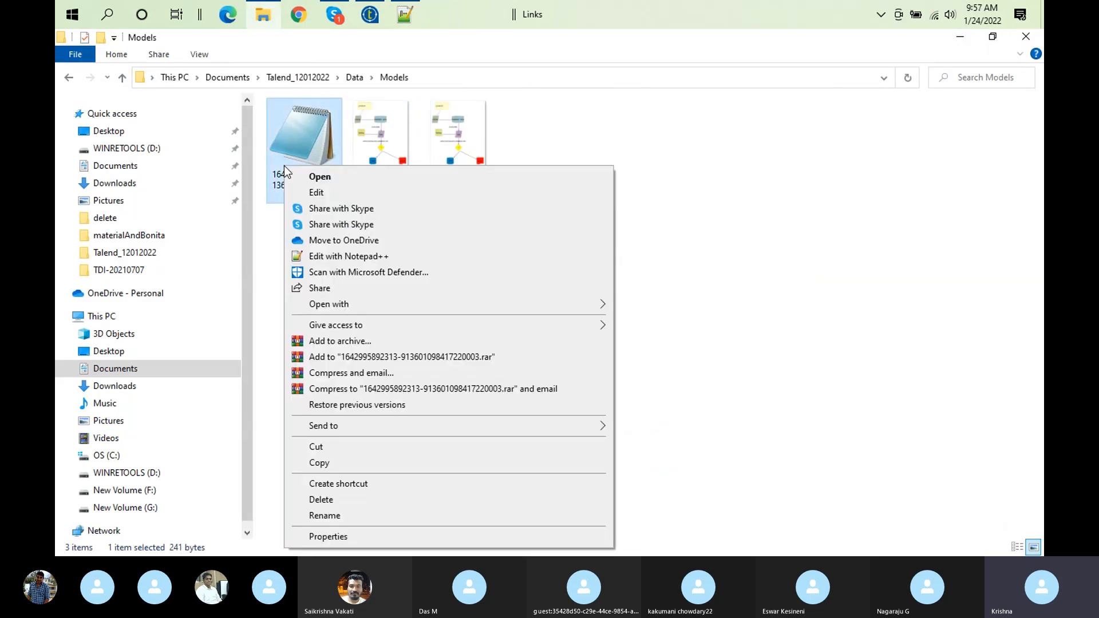
pyautogui.moveTo(567, 303)
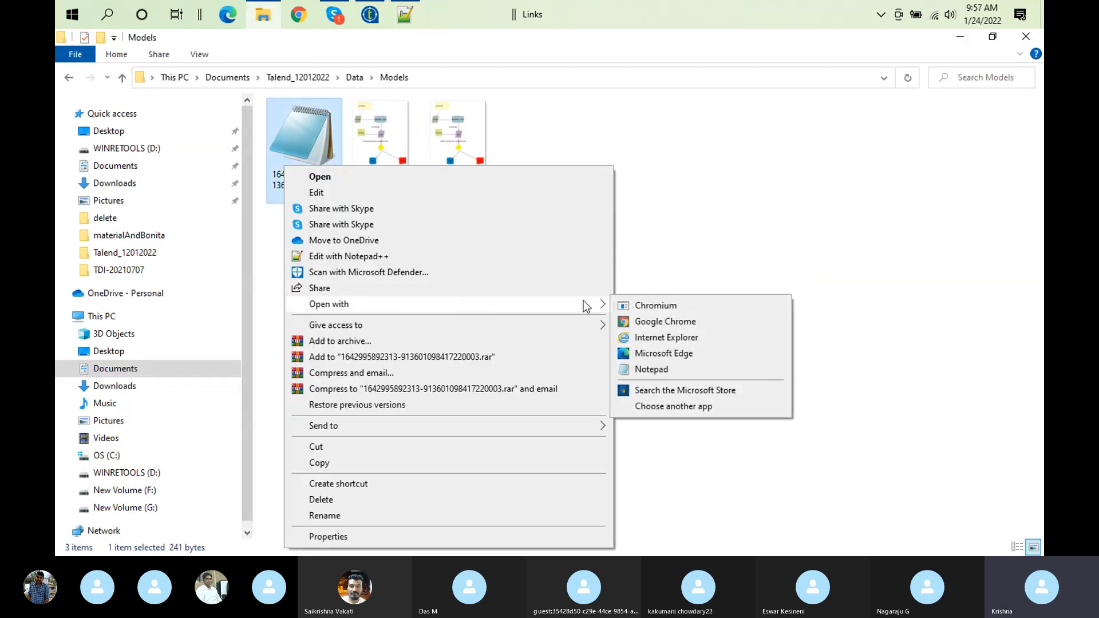
pyautogui.click(661, 321)
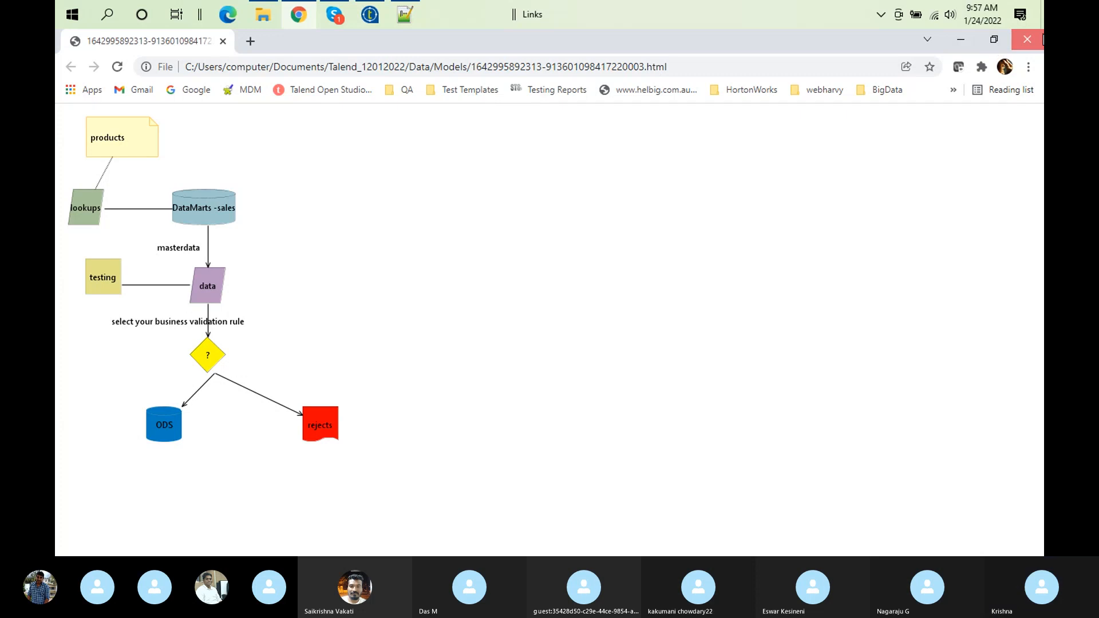
pyautogui.click(1028, 39)
# Switch to Talend Open Studio, add an unnamed Actor to the diagram and place it below the testing shape, beside the decision
pyautogui.click(369, 14)
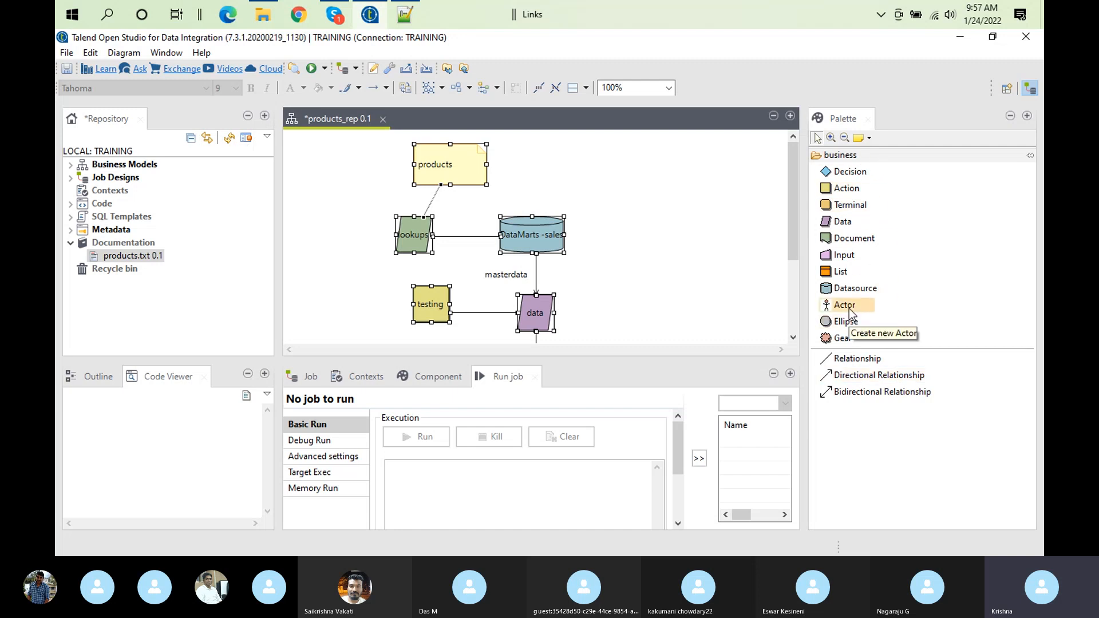
pyautogui.moveTo(849, 307); pyautogui.dragTo(692, 275)
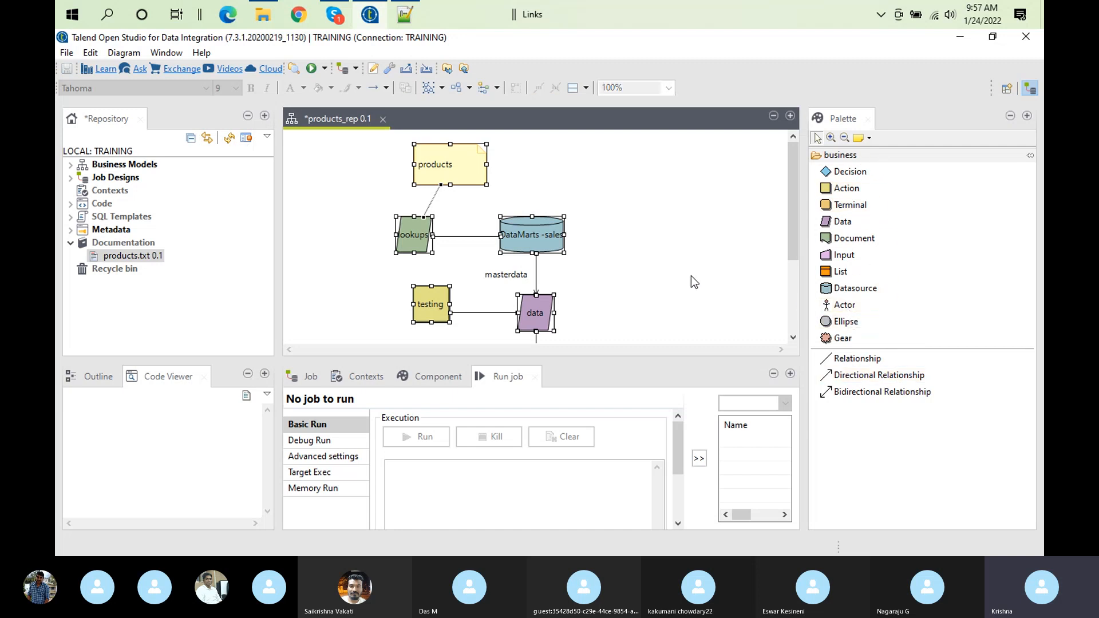
pyautogui.moveTo(846, 304); pyautogui.dragTo(577, 313)
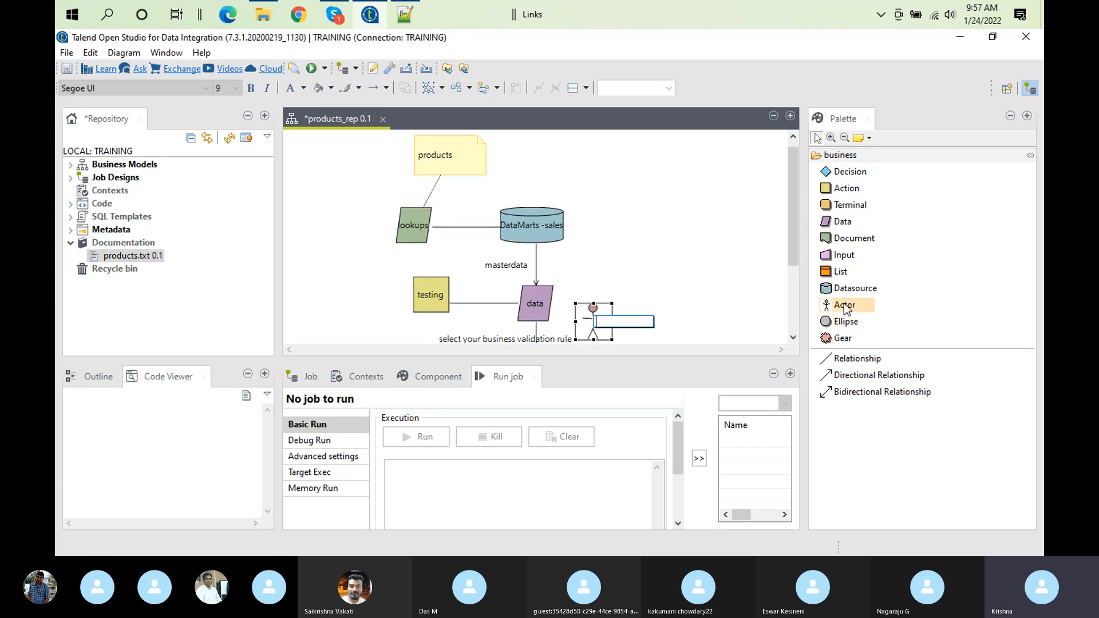
pyautogui.moveTo(790, 189); pyautogui.dragTo(793, 252)
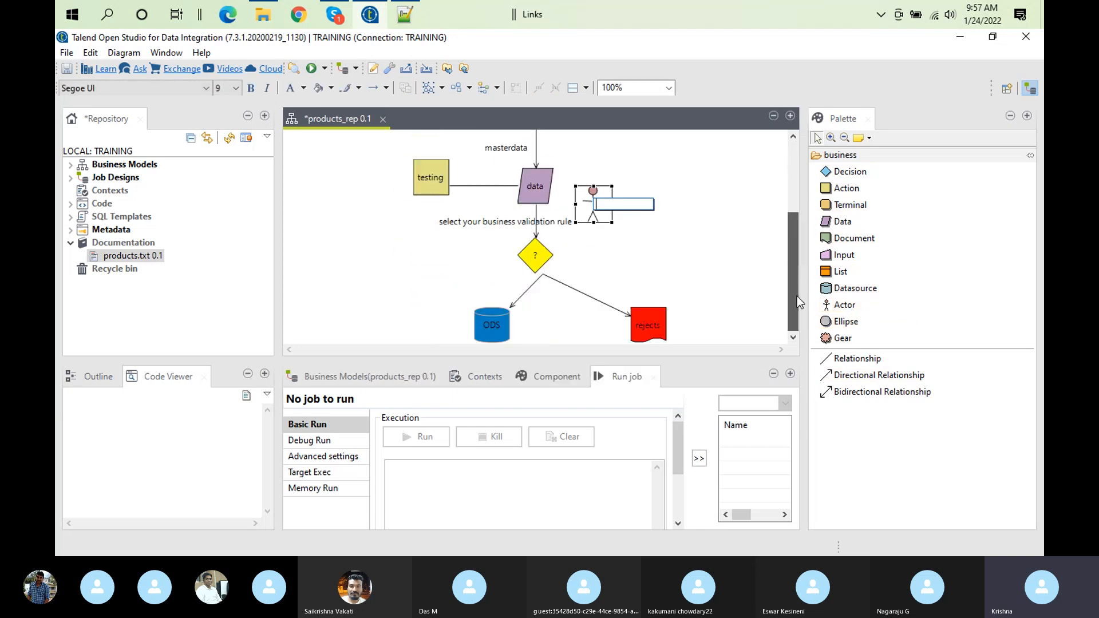
pyautogui.moveTo(603, 197); pyautogui.dragTo(422, 250)
pyautogui.moveTo(433, 259)
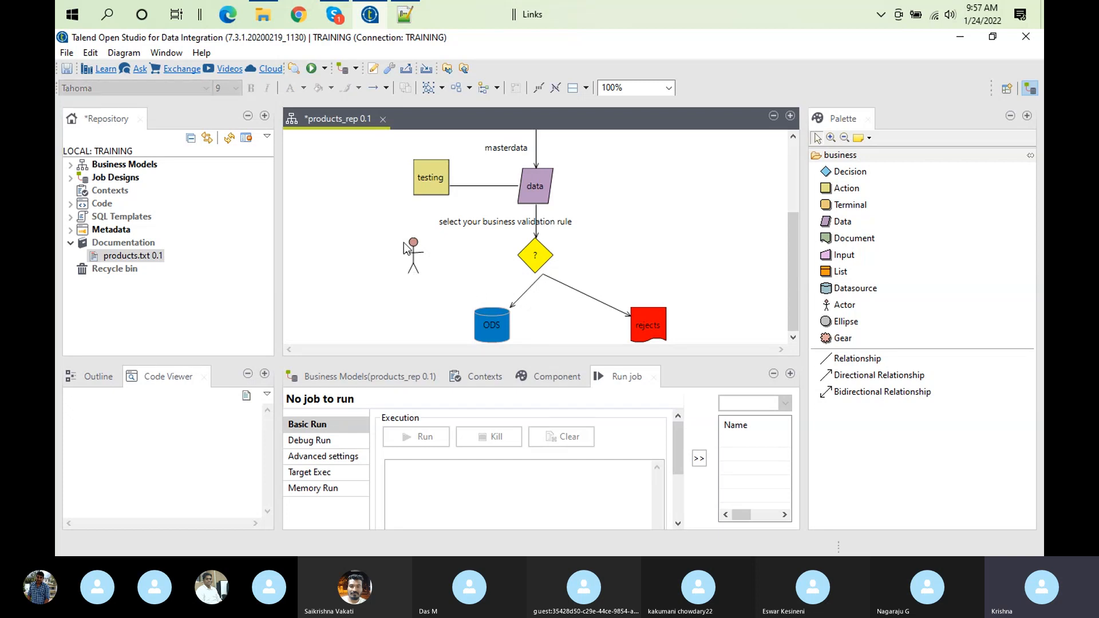
# Create a directional relationship from the actor to the yellow decision shape
pyautogui.click(417, 255)
pyautogui.click(425, 264)
pyautogui.click(430, 266)
pyautogui.click(432, 272)
pyautogui.click(415, 254)
pyautogui.click(428, 252)
pyautogui.click(431, 247)
pyautogui.click(431, 259)
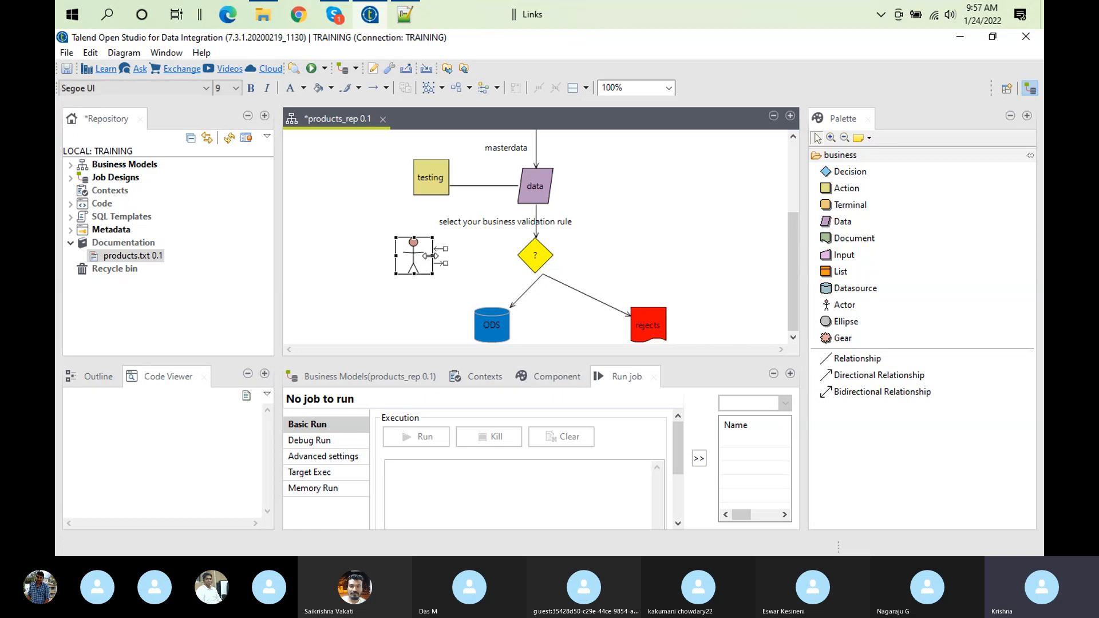
pyautogui.moveTo(445, 263); pyautogui.dragTo(538, 264)
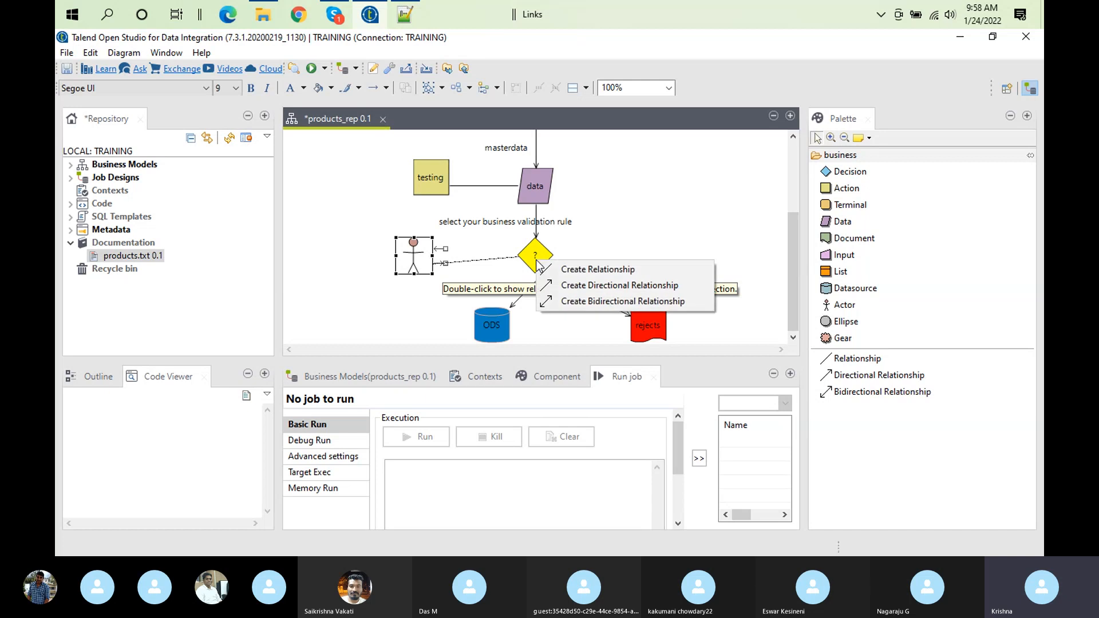
pyautogui.click(562, 286)
# Move the actor slightly up and closer to the decision so that its connecting arrow runs level
pyautogui.moveTo(404, 265); pyautogui.dragTo(428, 254)
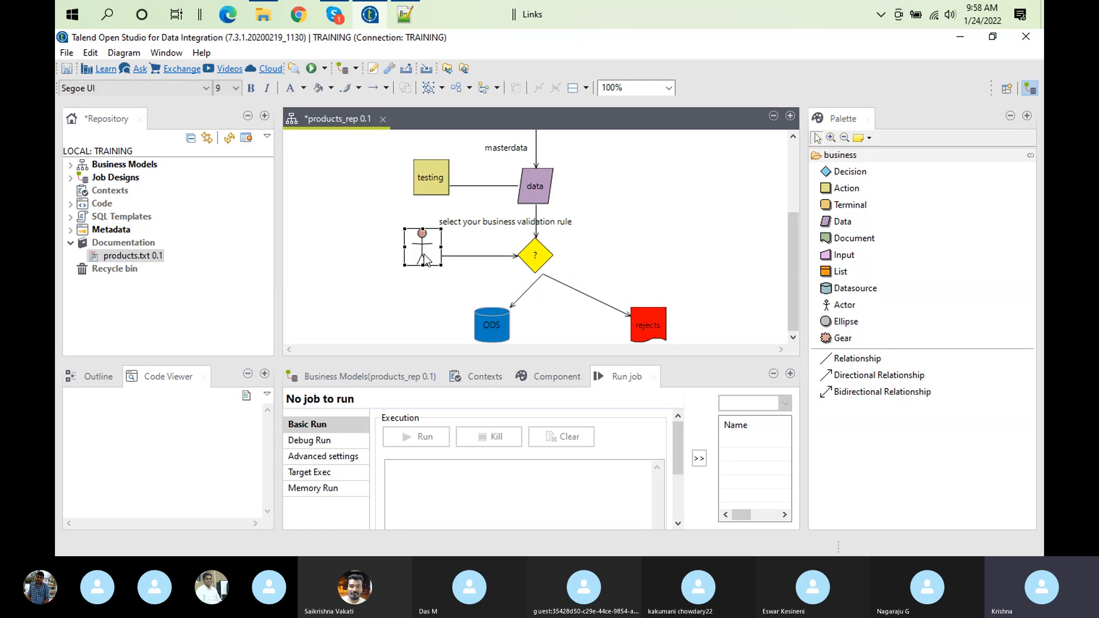
pyautogui.moveTo(510, 266)
pyautogui.moveTo(428, 261)
pyautogui.moveTo(422, 223)
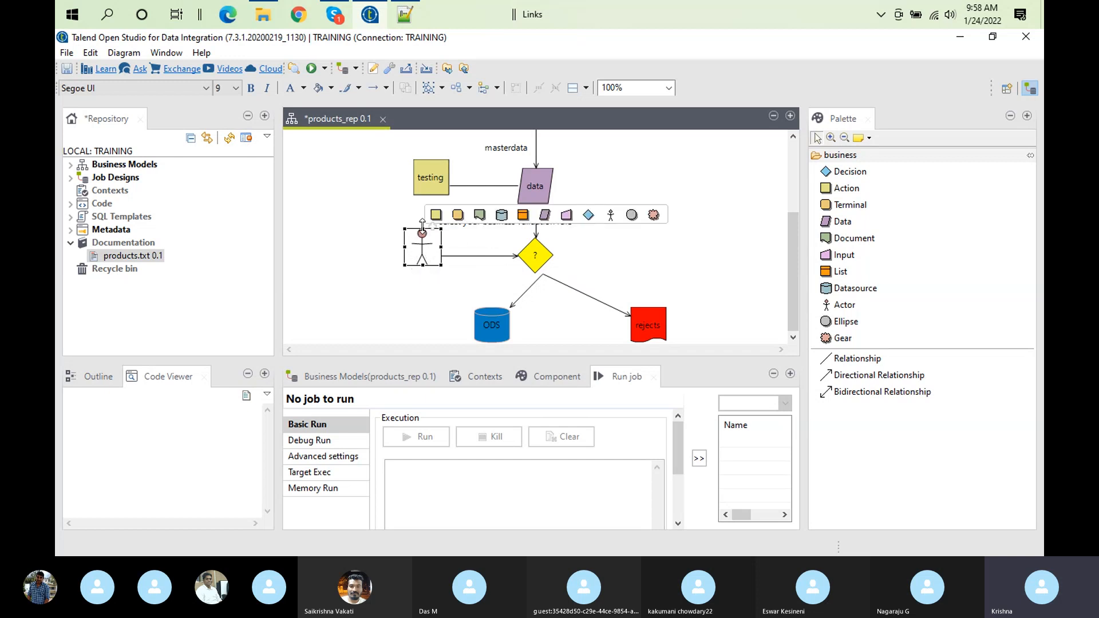
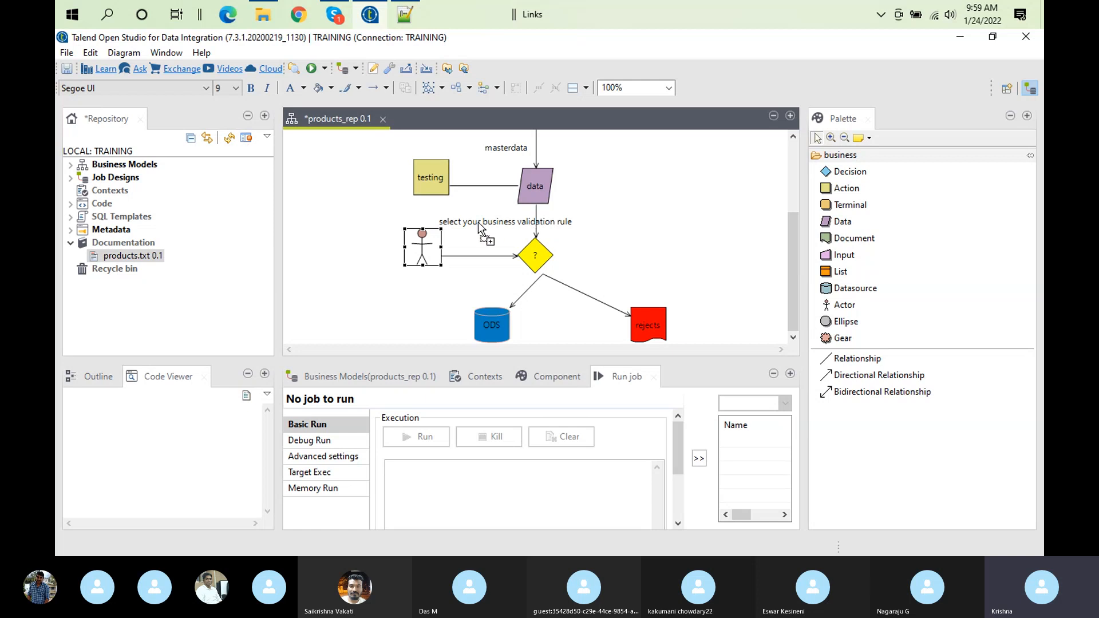
# Maximize the products_rep diagram editor, then open the actor's label for editing and leave it blank
pyautogui.click(433, 236)
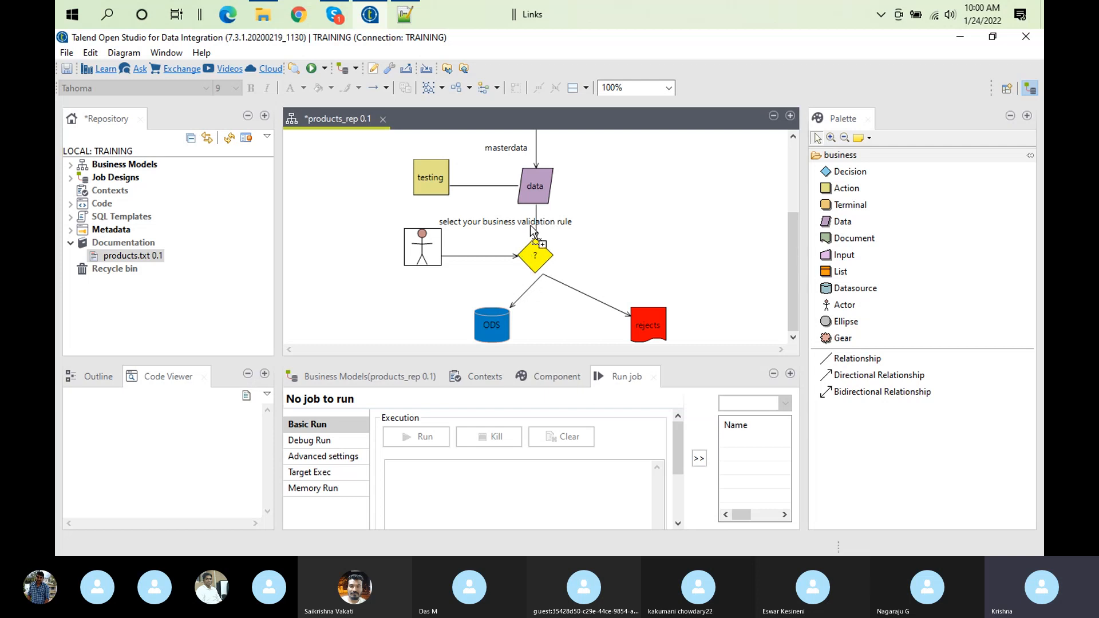
pyautogui.moveTo(532, 231)
pyautogui.moveTo(533, 256)
pyautogui.doubleClick(338, 117)
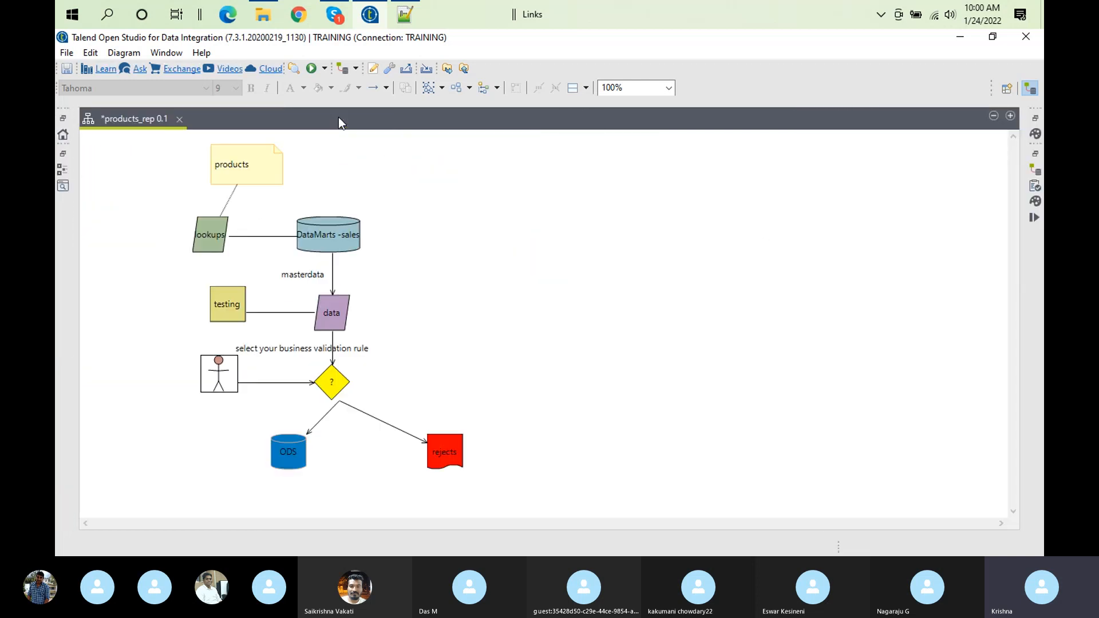
pyautogui.doubleClick(221, 369)
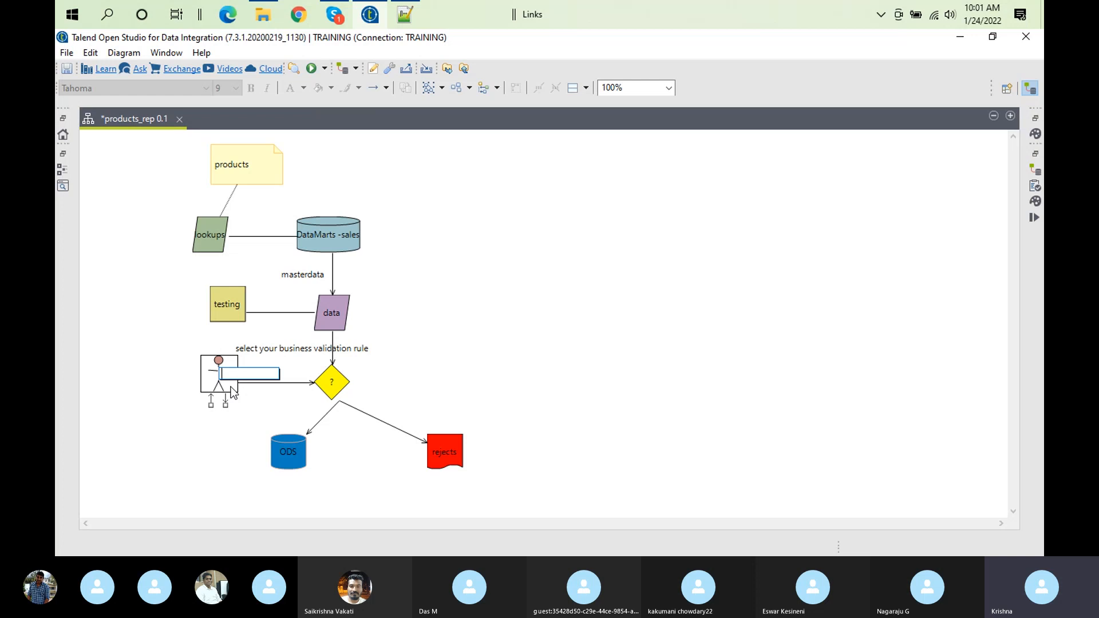
pyautogui.moveTo(309, 395)
pyautogui.click(413, 402)
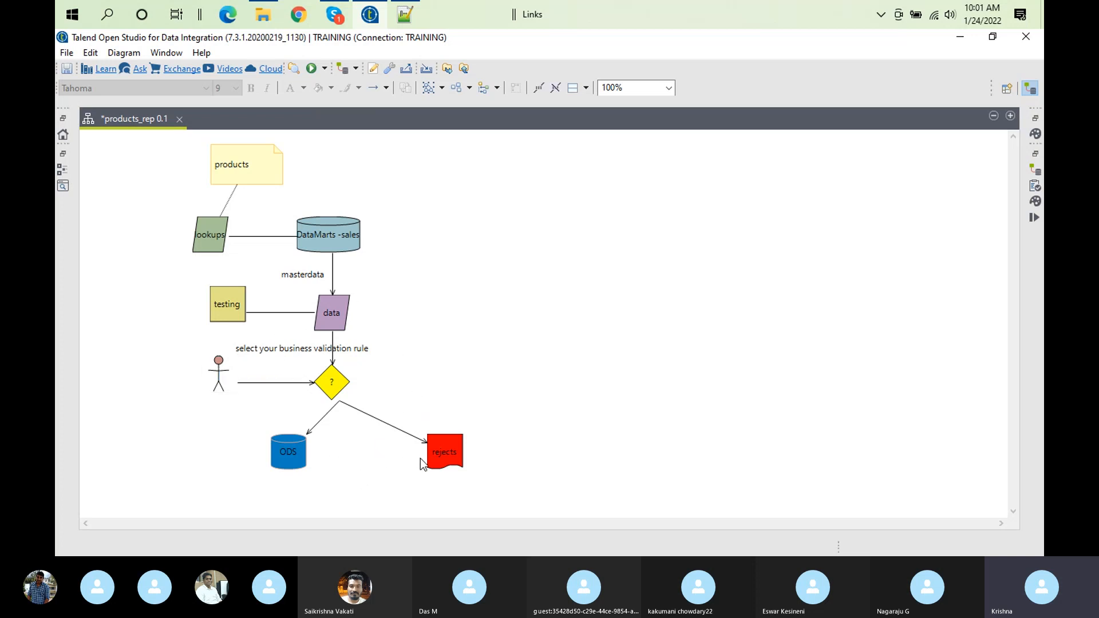
# Move the red rejects shape closer beneath the decision and shift the ODS datasource slightly lower and outward
pyautogui.moveTo(448, 451)
pyautogui.moveTo(447, 450); pyautogui.dragTo(427, 456)
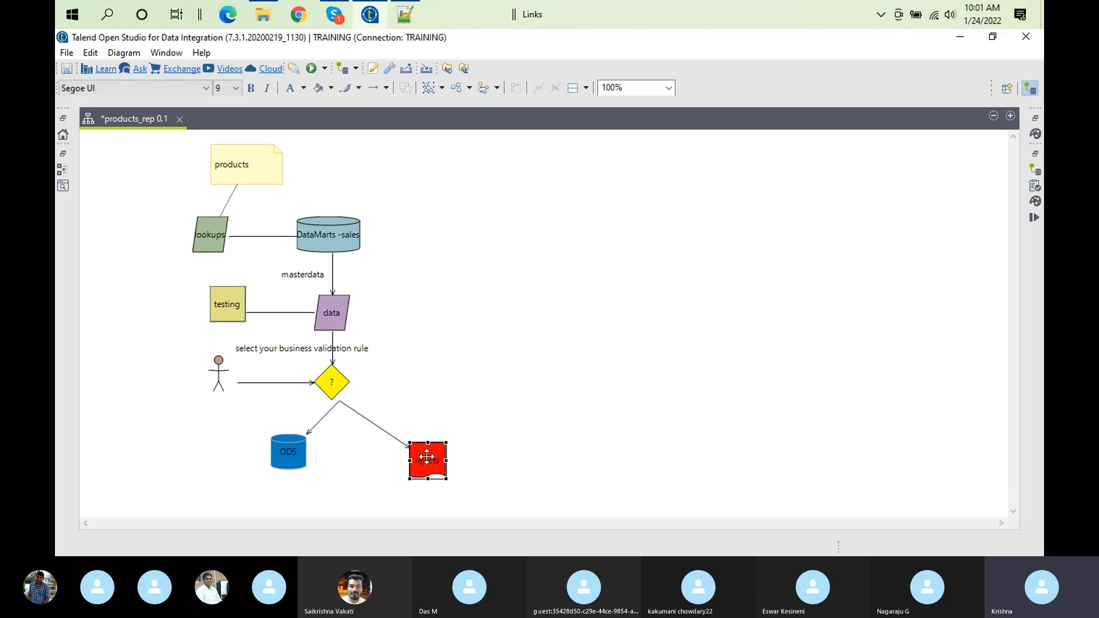
pyautogui.moveTo(286, 440); pyautogui.dragTo(274, 458)
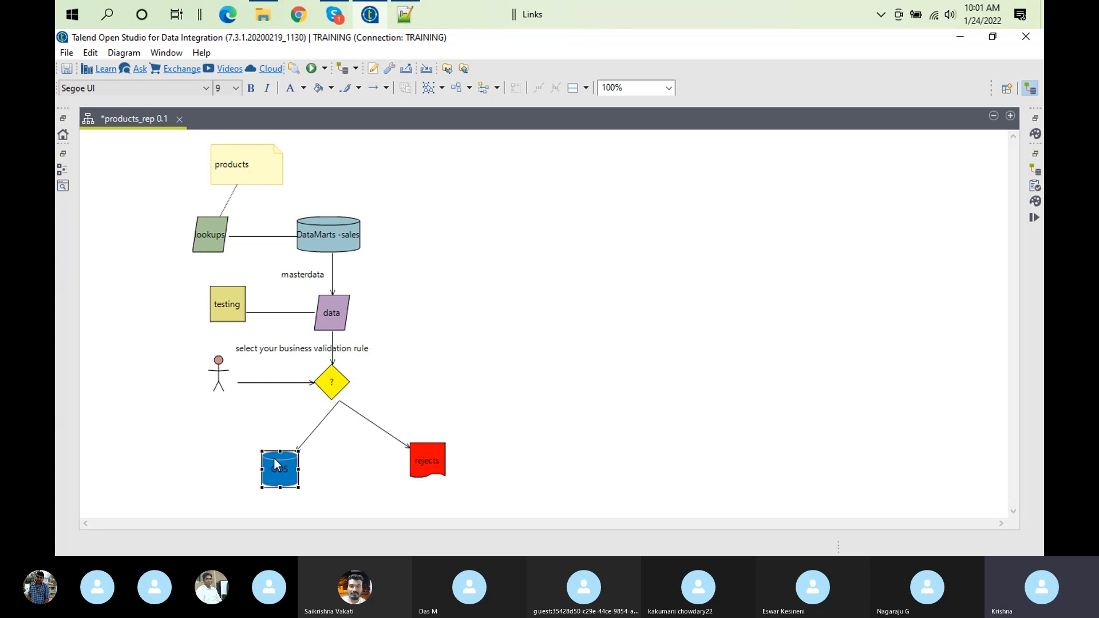
pyautogui.click(432, 465)
pyautogui.moveTo(423, 464); pyautogui.dragTo(424, 462)
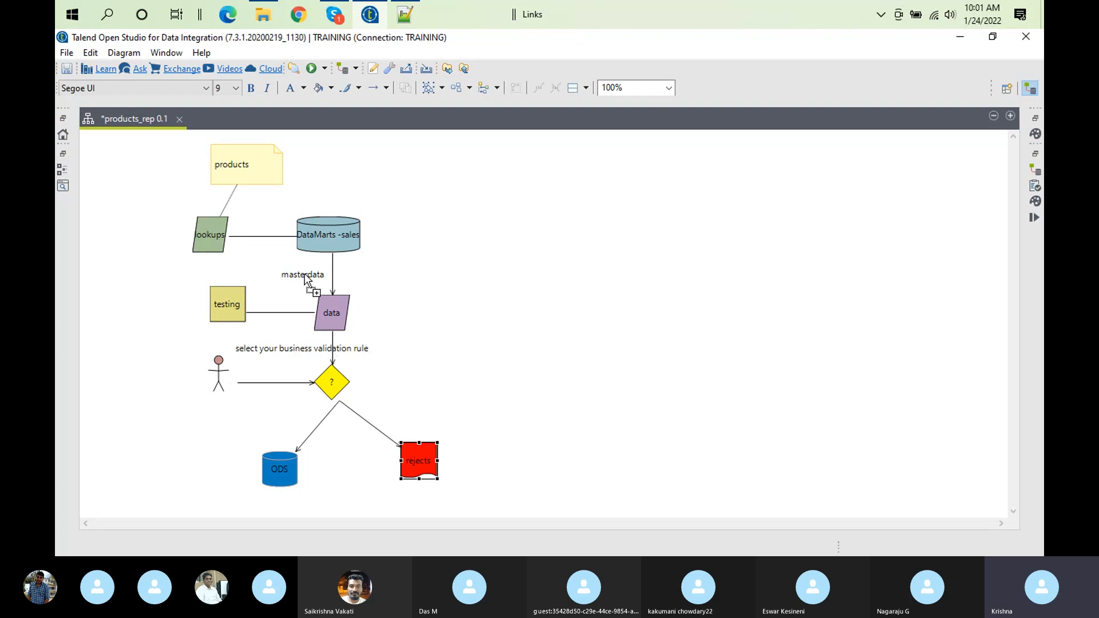
# Restore the normal workspace layout and examine the diagram from the products note down to the actor and decision
pyautogui.moveTo(305, 278)
pyautogui.moveTo(343, 381)
pyautogui.moveTo(421, 472)
pyautogui.moveTo(223, 398)
pyautogui.doubleClick(133, 118)
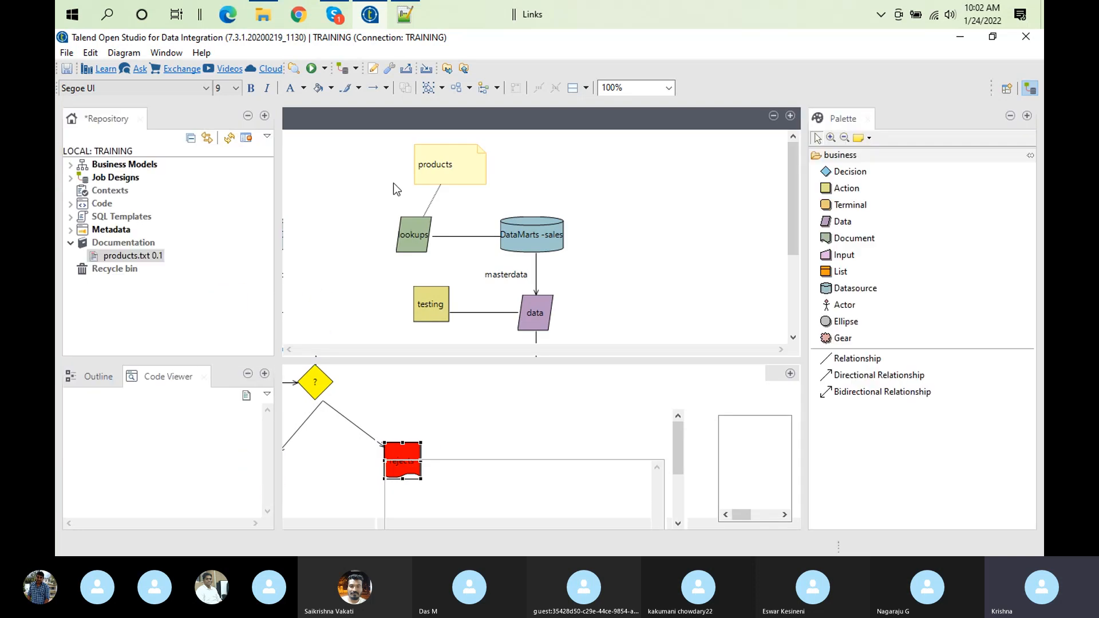
pyautogui.moveTo(438, 197)
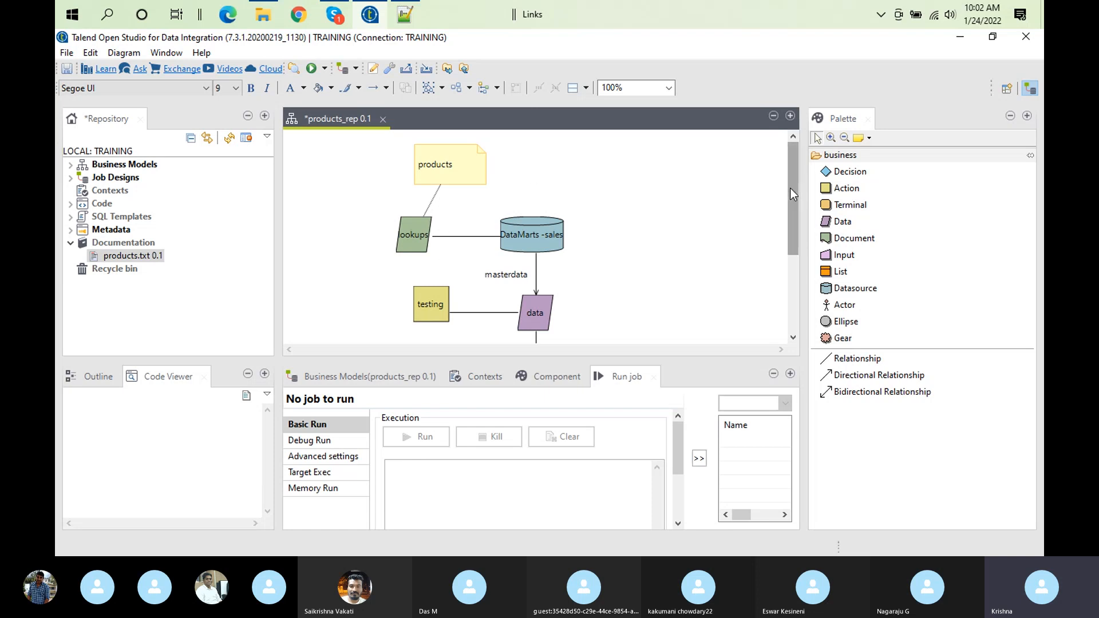
pyautogui.rightClick(791, 208)
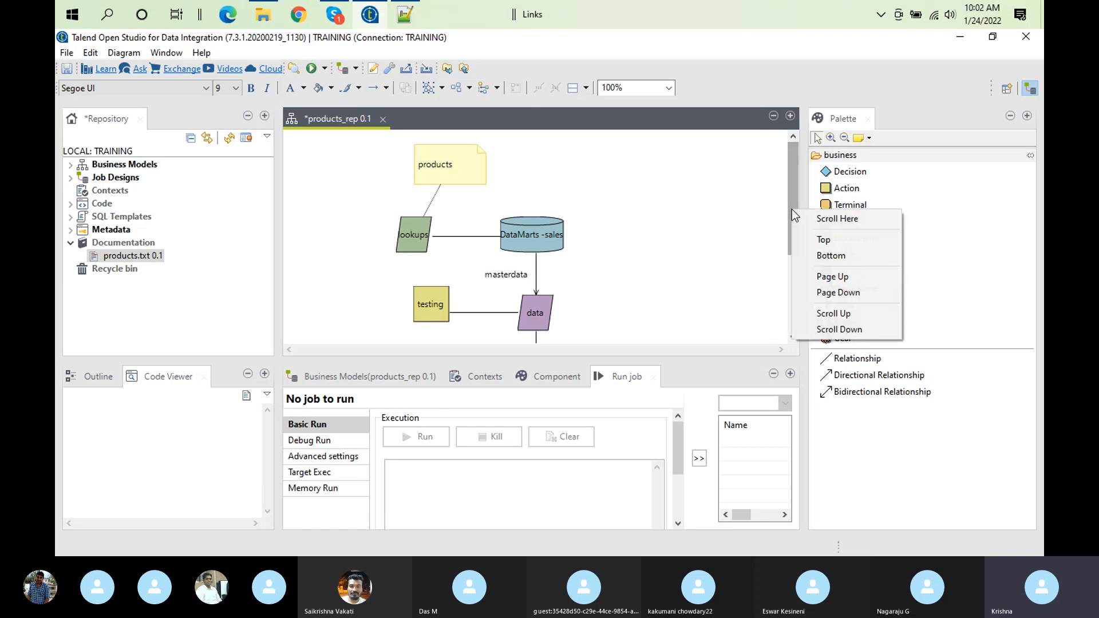
pyautogui.click(790, 170)
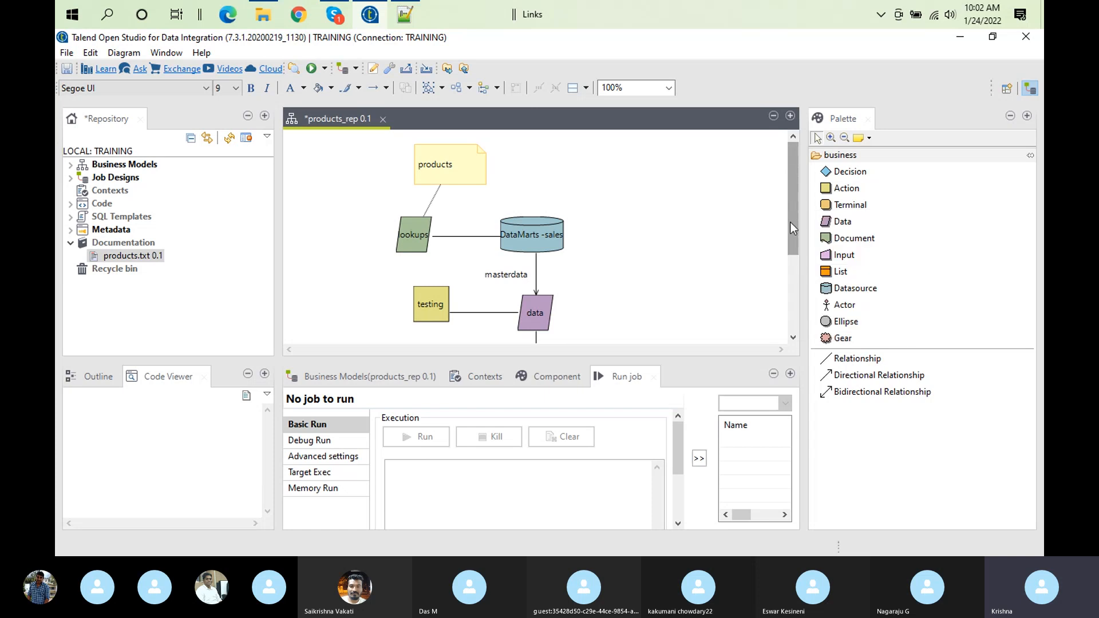
pyautogui.rightClick(790, 223)
pyautogui.click(794, 163)
pyautogui.rightClick(791, 223)
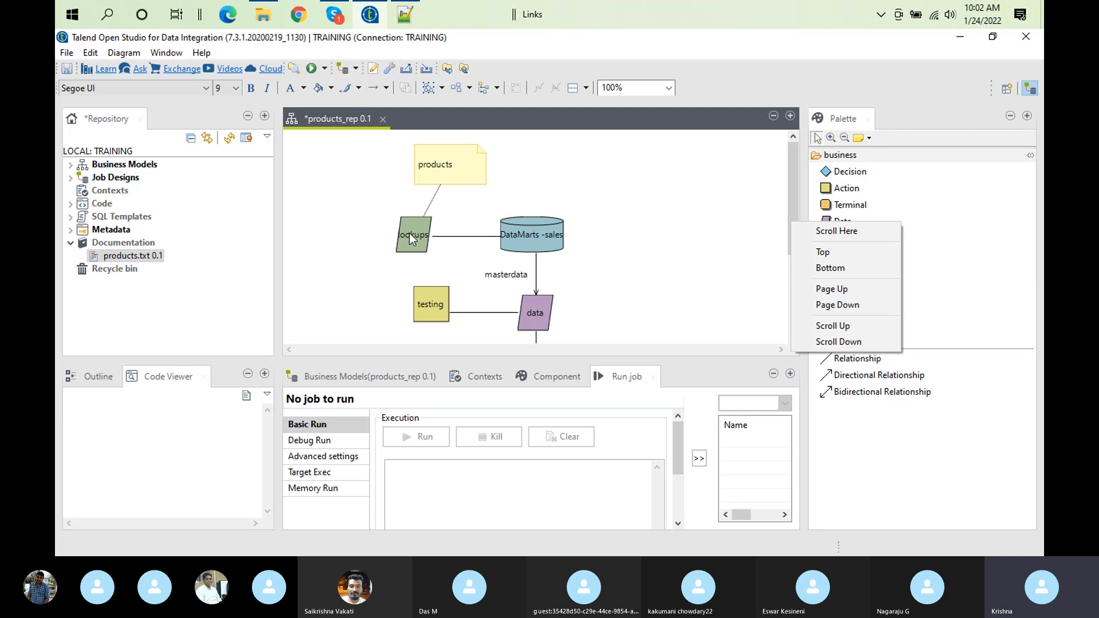
pyautogui.click(793, 178)
pyautogui.moveTo(794, 176); pyautogui.dragTo(792, 208)
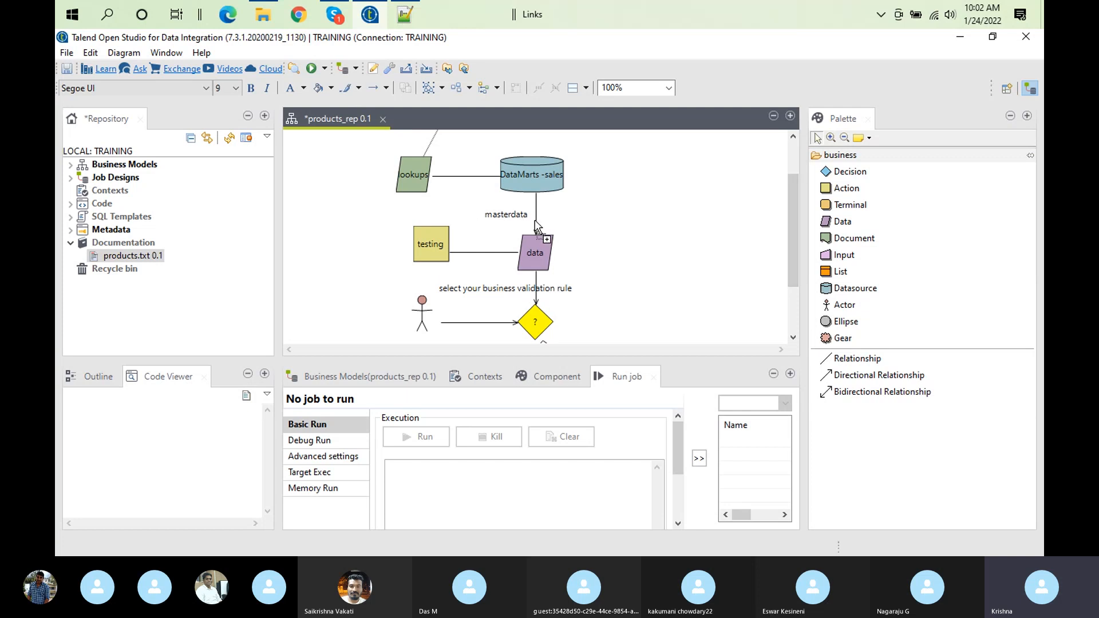
pyautogui.moveTo(473, 291)
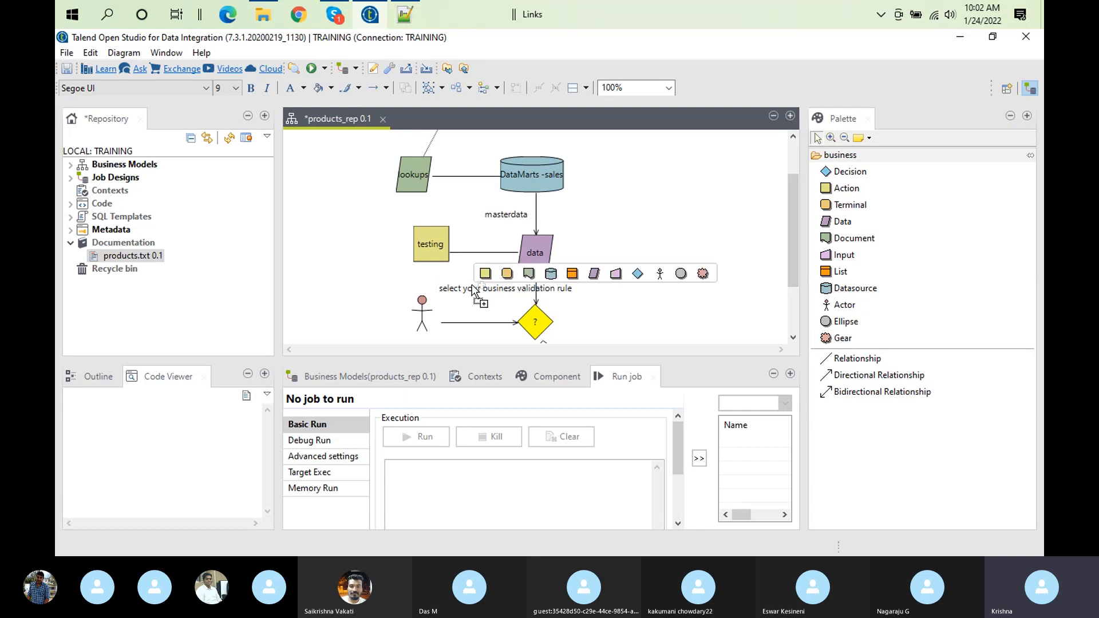
pyautogui.moveTo(473, 310)
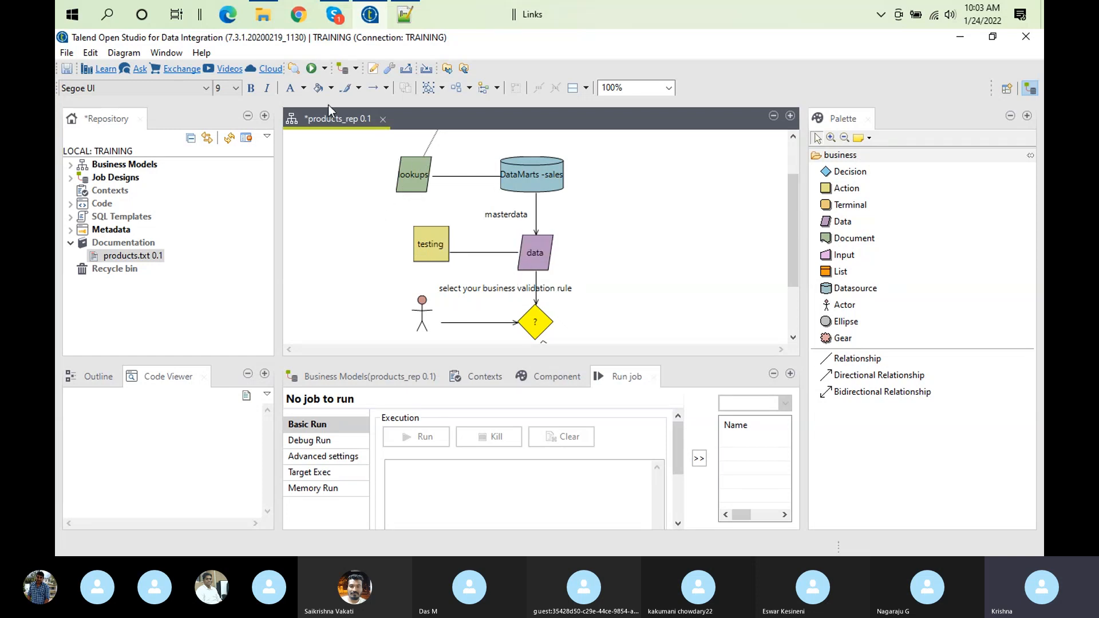
# Maximize the diagram editor and trace the flow from lookups and DataMarts -sales through data and the decision to ODS and rejects
pyautogui.doubleClick(333, 120)
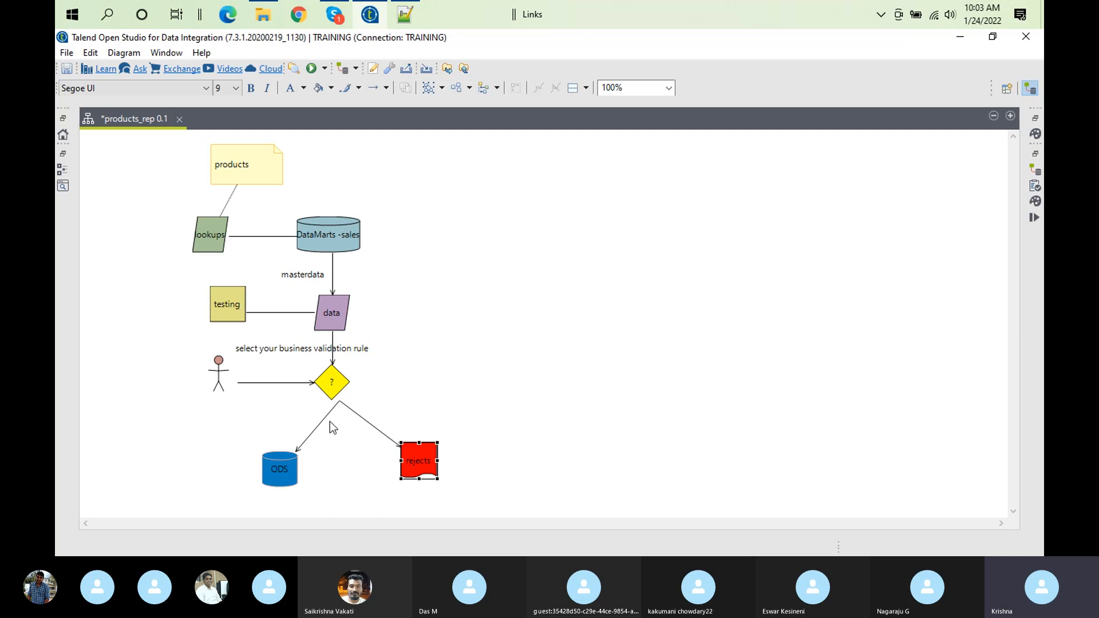
pyautogui.moveTo(281, 266)
pyautogui.moveTo(336, 346)
pyautogui.moveTo(295, 432)
pyautogui.moveTo(166, 164)
pyautogui.moveTo(343, 366)
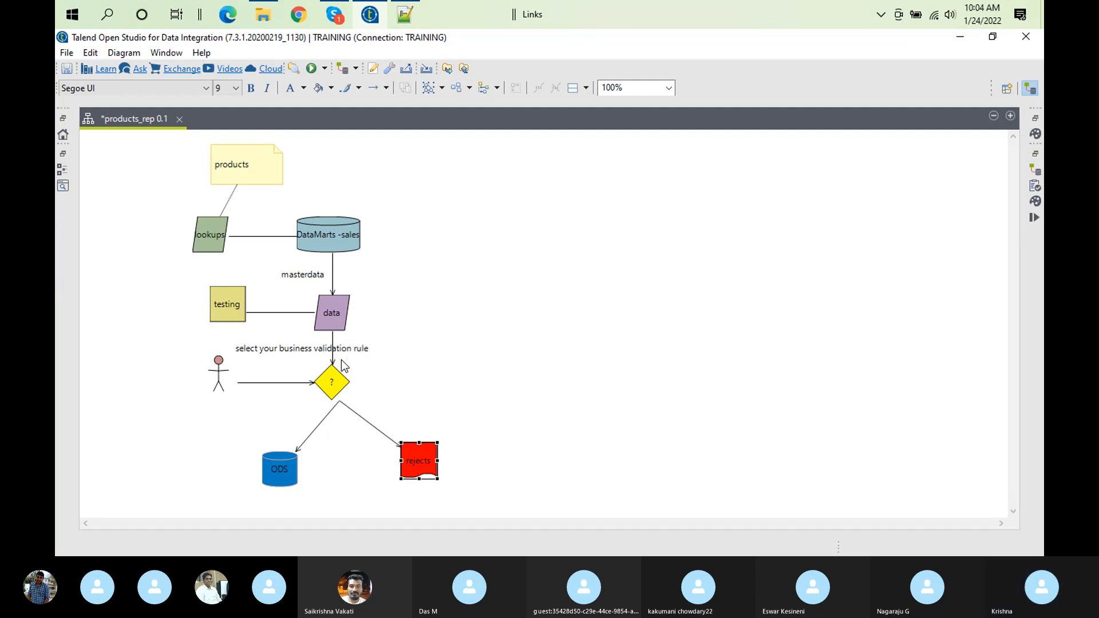
pyautogui.doubleClick(129, 119)
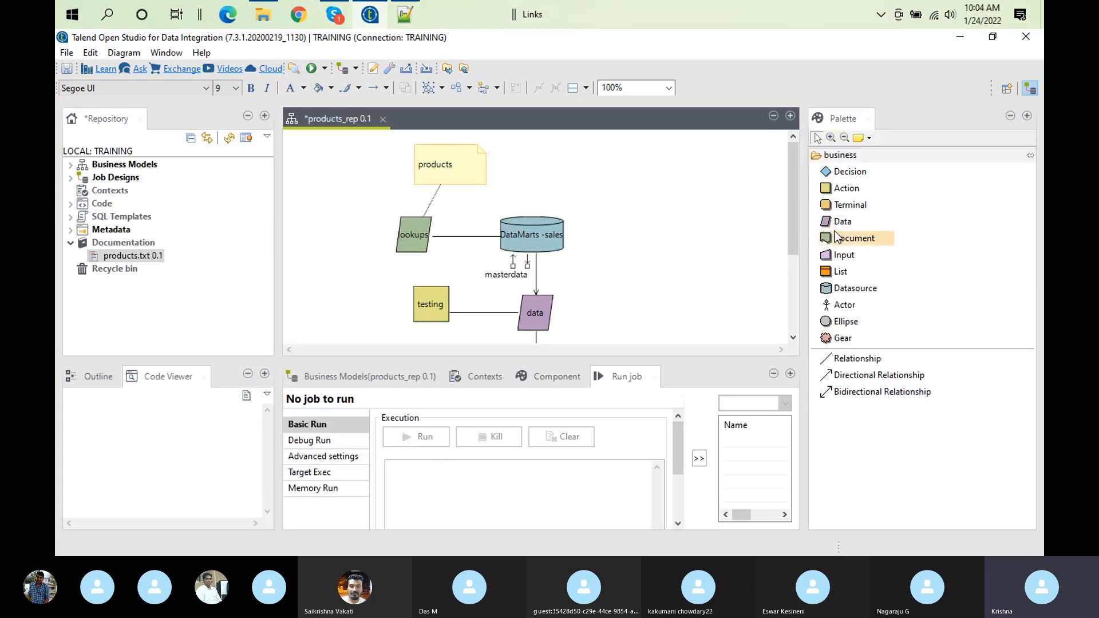
pyautogui.doubleClick(322, 118)
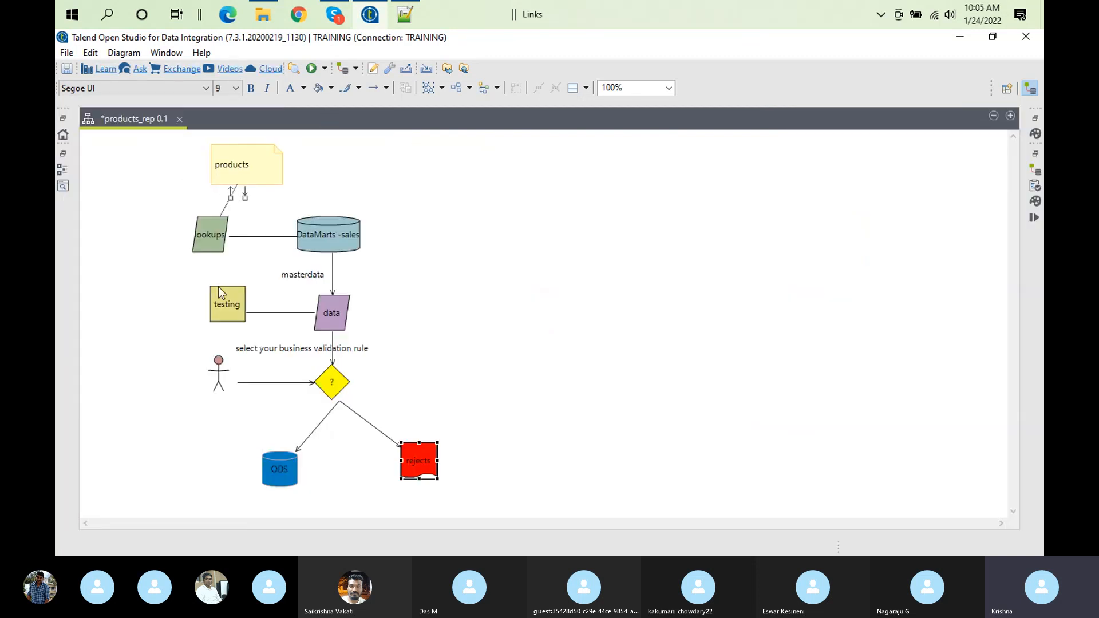
# Attach a note reading "matches" to the relationship between the decision and the ODS datasource
pyautogui.moveTo(300, 228)
pyautogui.moveTo(331, 321)
pyautogui.click(321, 427)
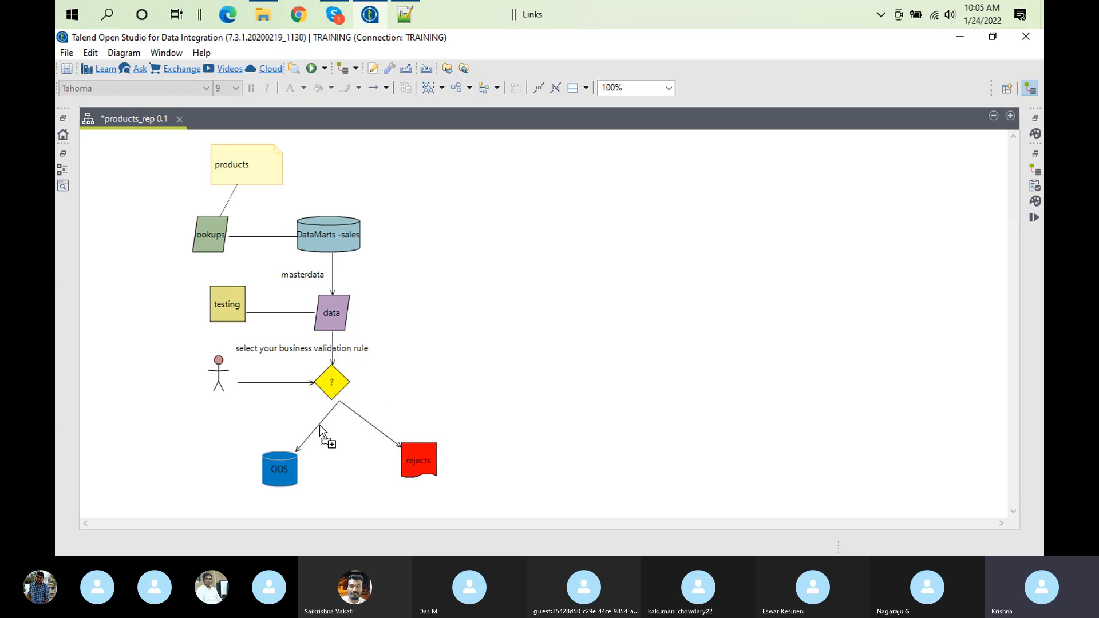
pyautogui.rightClick(314, 427)
pyautogui.click(309, 438)
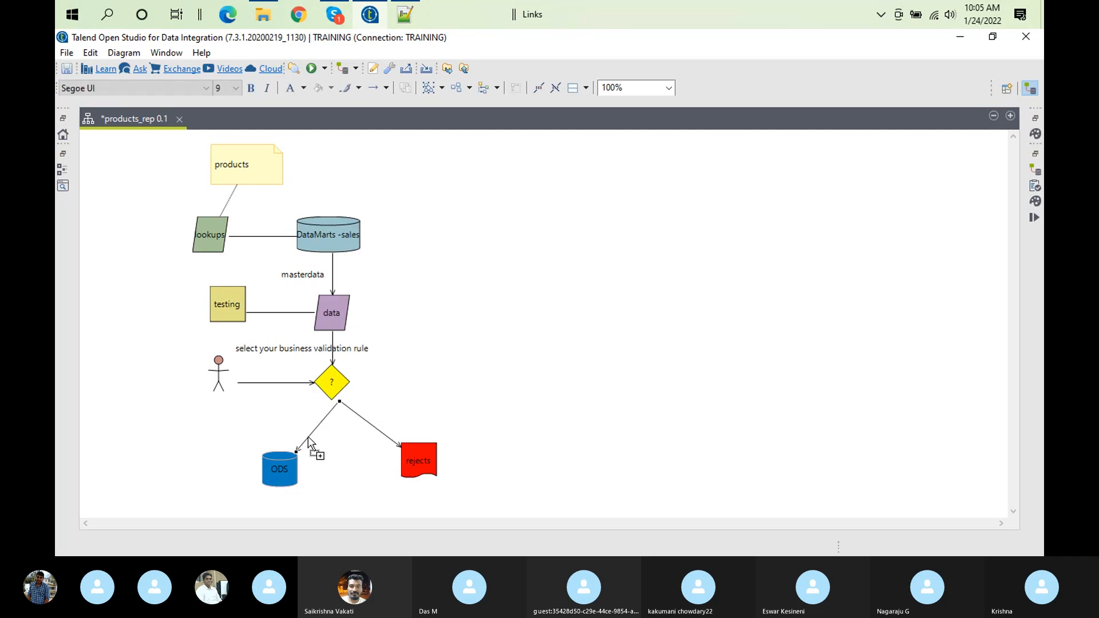
pyautogui.rightClick(308, 438)
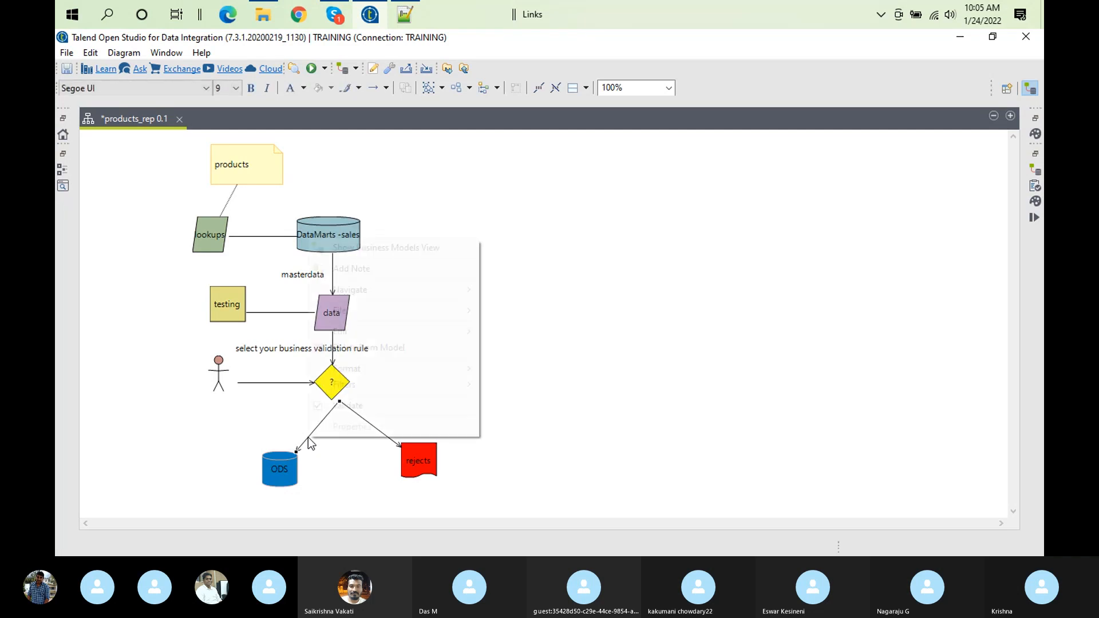
pyautogui.click(427, 267)
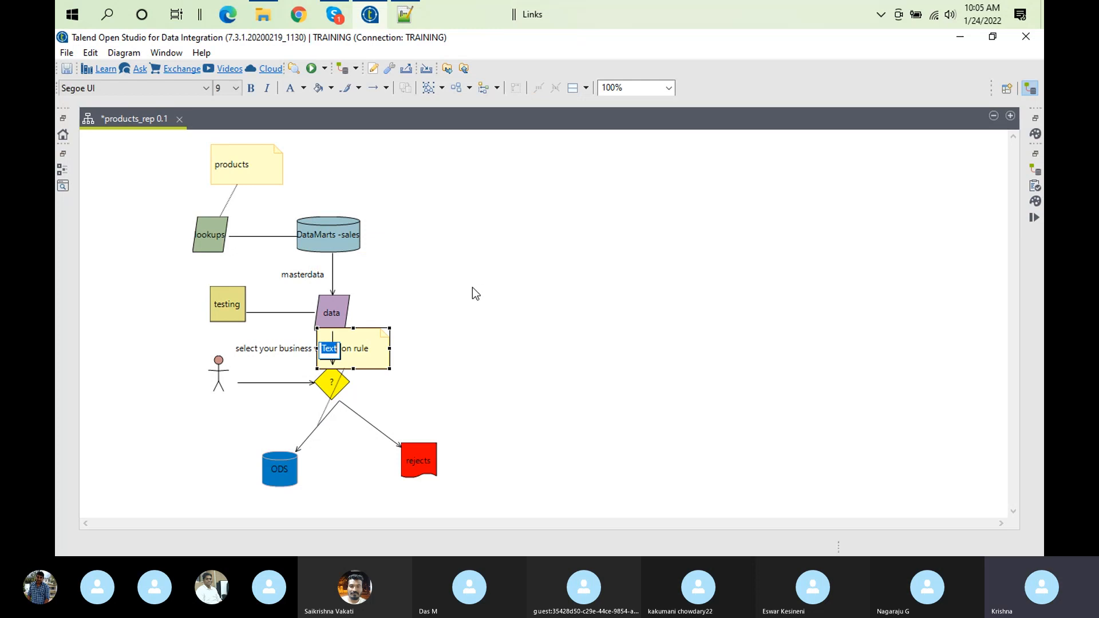
pyautogui.write('ma')
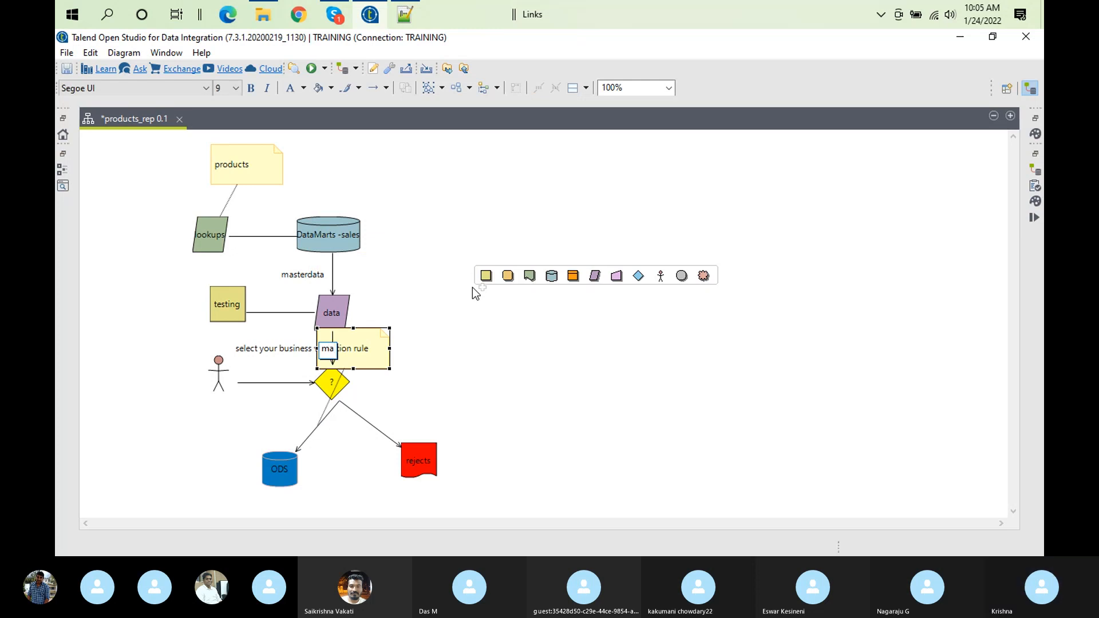
pyautogui.write('tches')
pyautogui.click(455, 370)
# Move the matches note beside its relationship, just above the ODS datasource
pyautogui.click(347, 349)
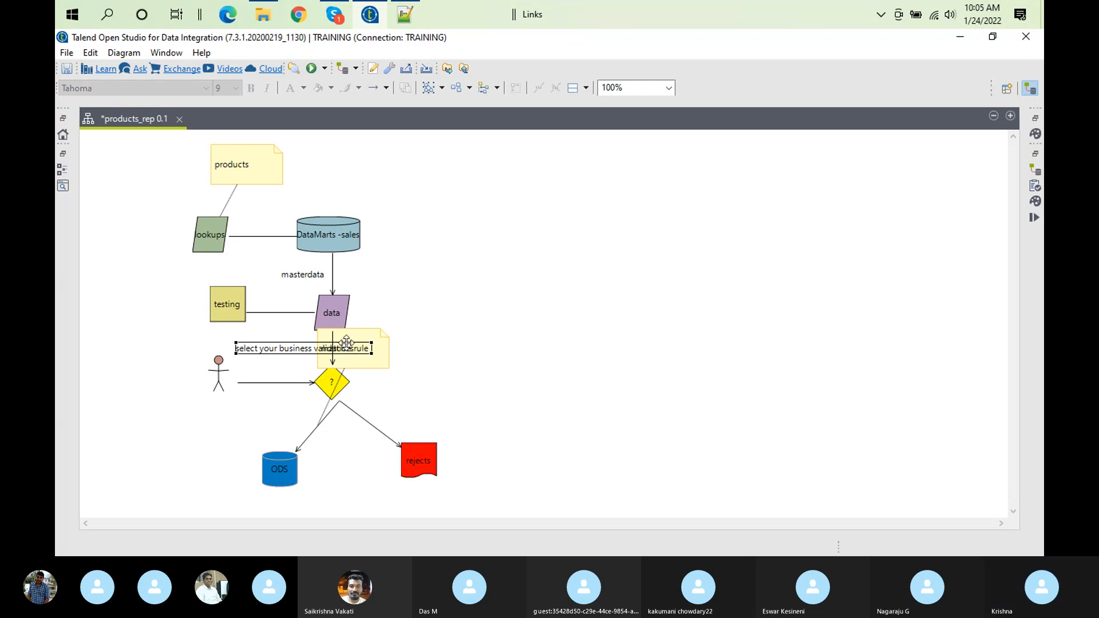
pyautogui.click(360, 338)
pyautogui.moveTo(360, 338); pyautogui.dragTo(262, 418)
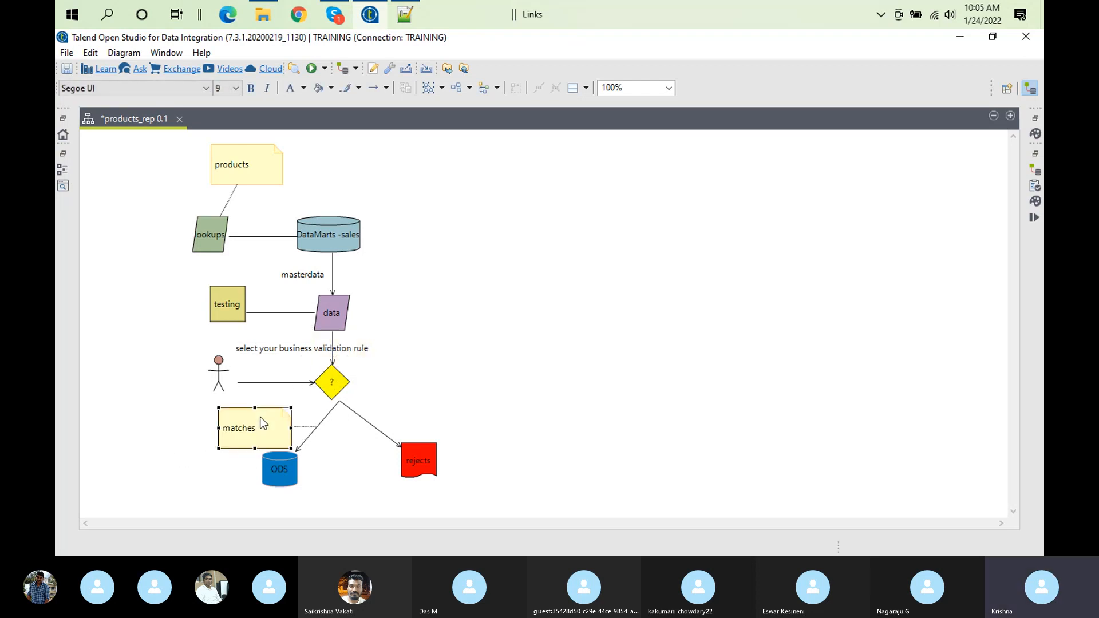
# Attach a note reading "non matches" to the relationship between the decision and the rejects shape
pyautogui.click(369, 419)
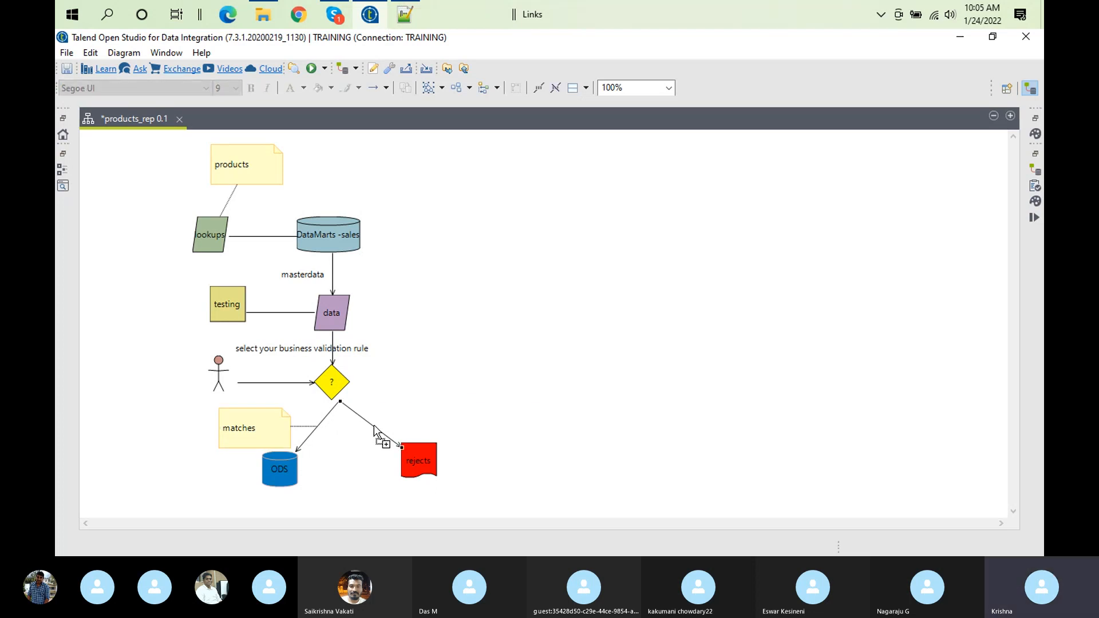
pyautogui.rightClick(374, 431)
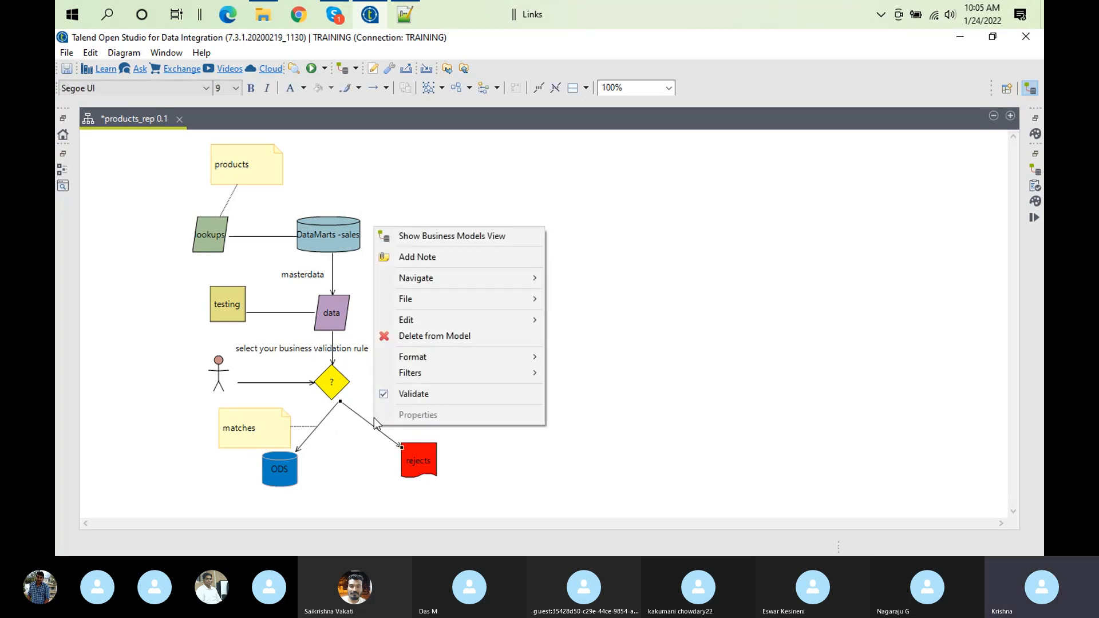
pyautogui.moveTo(500, 271)
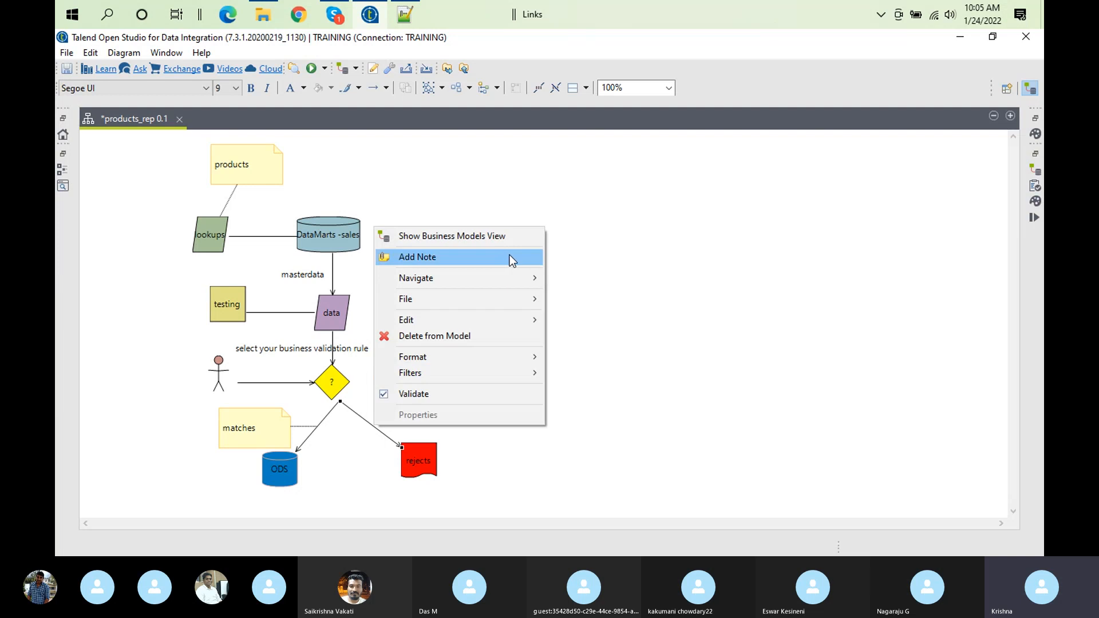
pyautogui.click(511, 259)
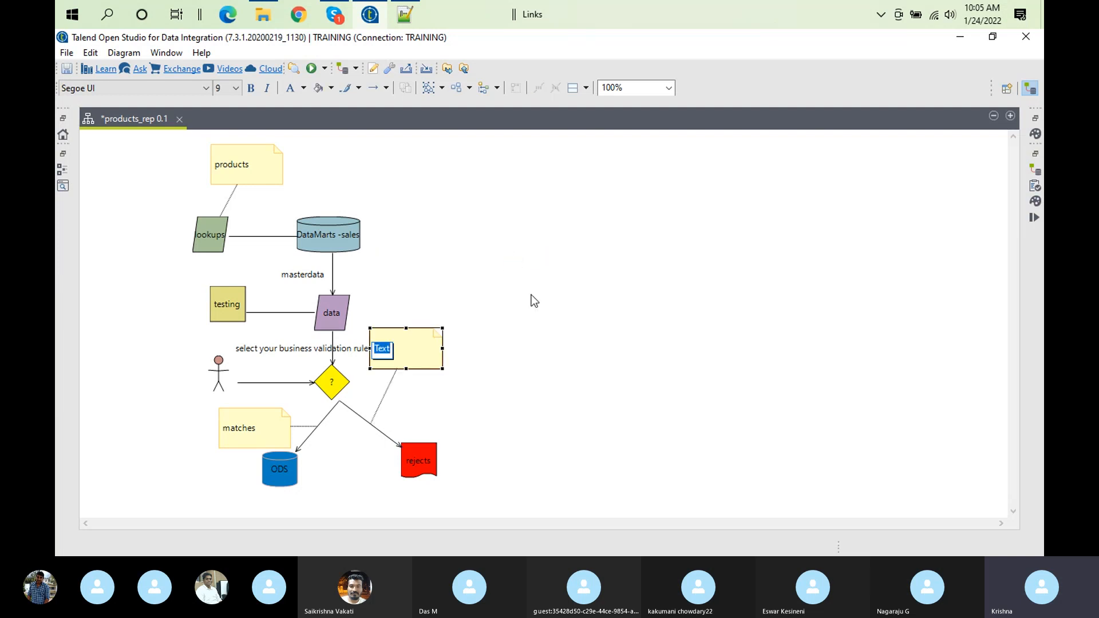
pyautogui.moveTo(532, 298)
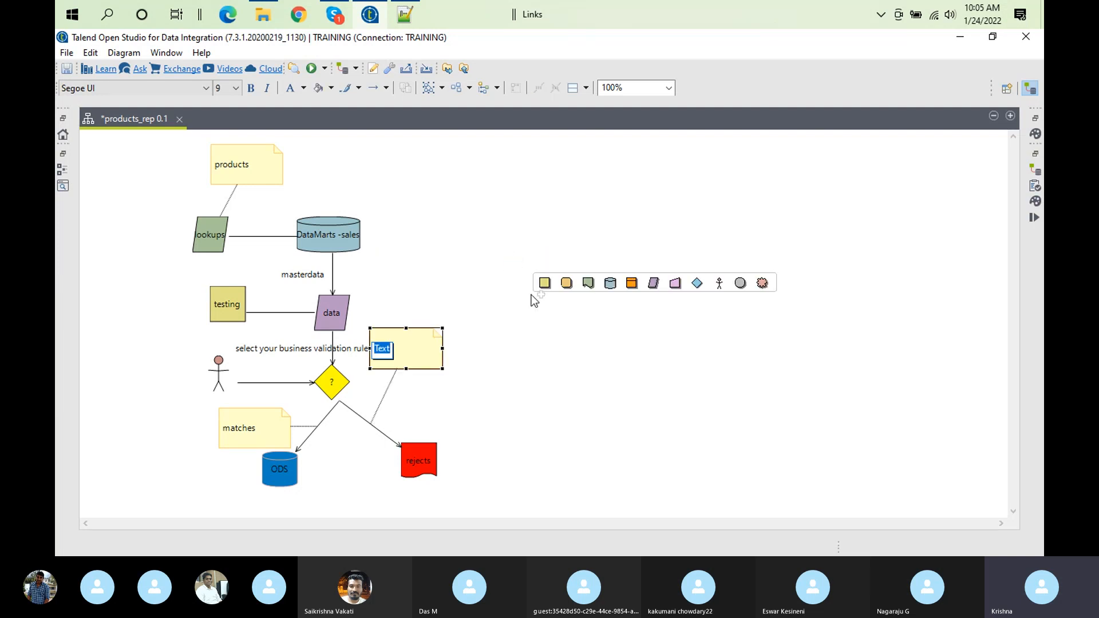
pyautogui.write('non matches')
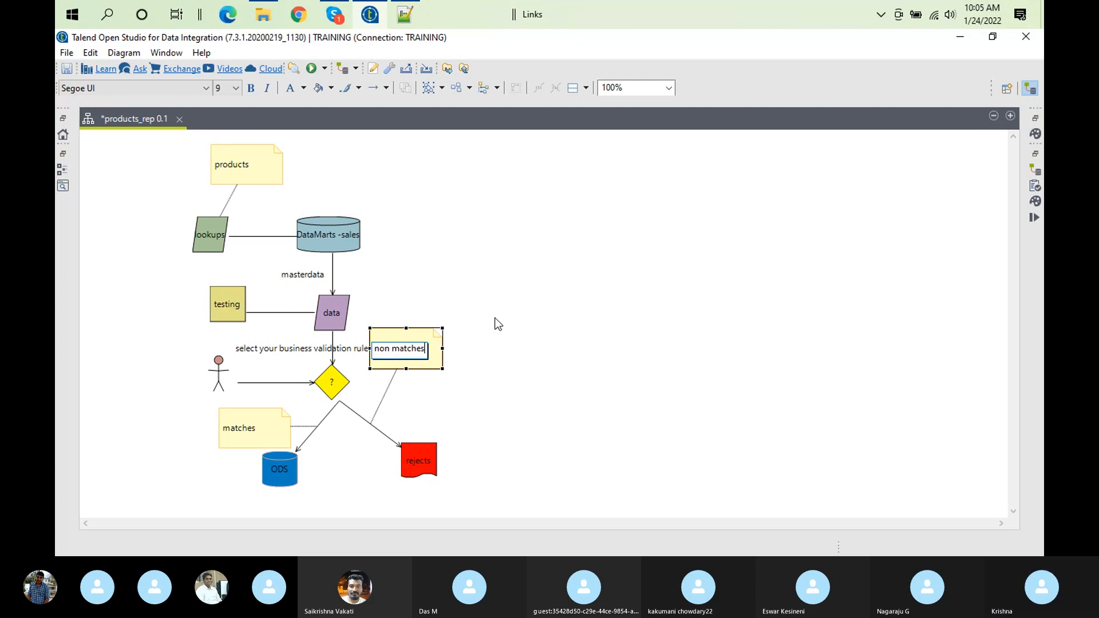
# Move the non matches note beside its relationship, just above the rejects shape
pyautogui.click(420, 335)
pyautogui.moveTo(424, 339); pyautogui.dragTo(469, 404)
pyautogui.click(471, 395)
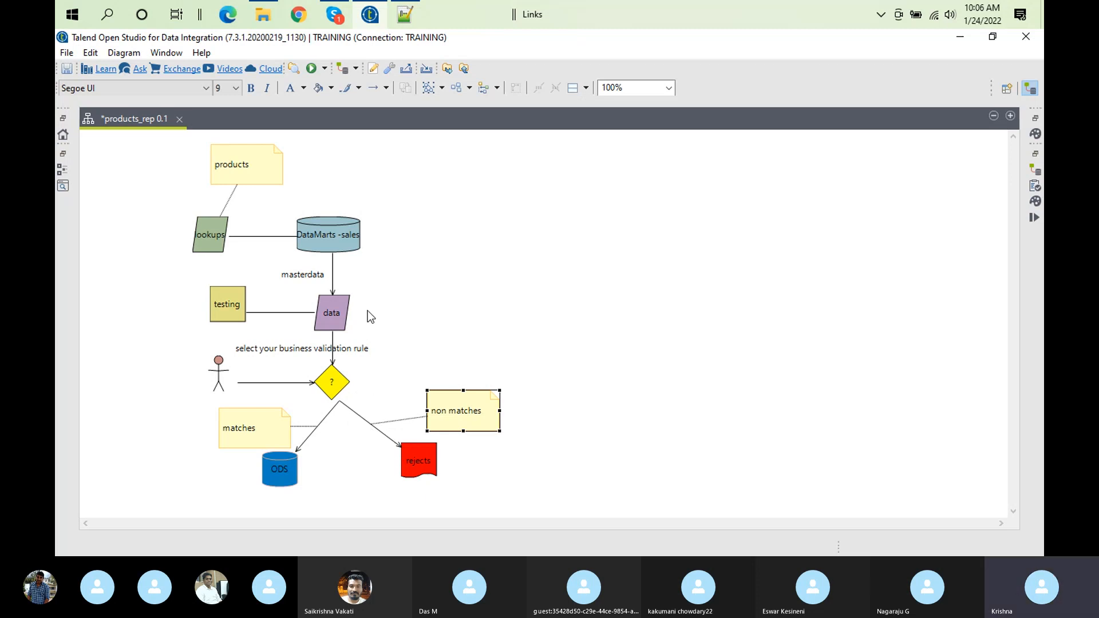
# Attach a note reading "matching with existing products with current sales" to the relationship between the lookups and DataMarts -sales shapes
pyautogui.moveTo(655, 315)
pyautogui.moveTo(329, 437)
pyautogui.moveTo(438, 474)
pyautogui.moveTo(236, 379)
pyautogui.click(259, 238)
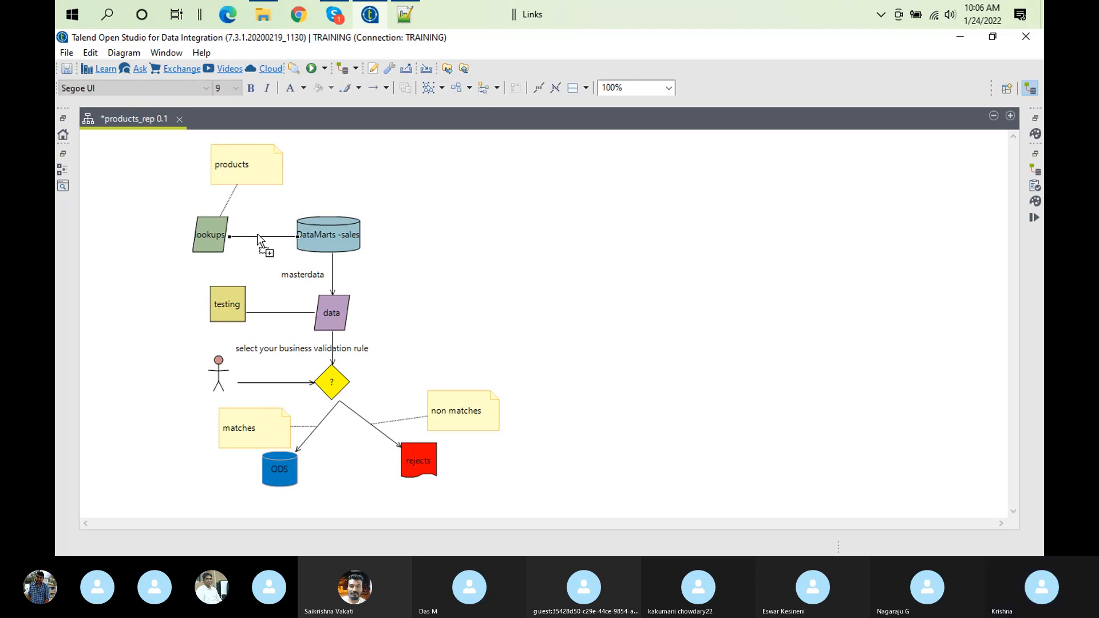
pyautogui.rightClick(258, 238)
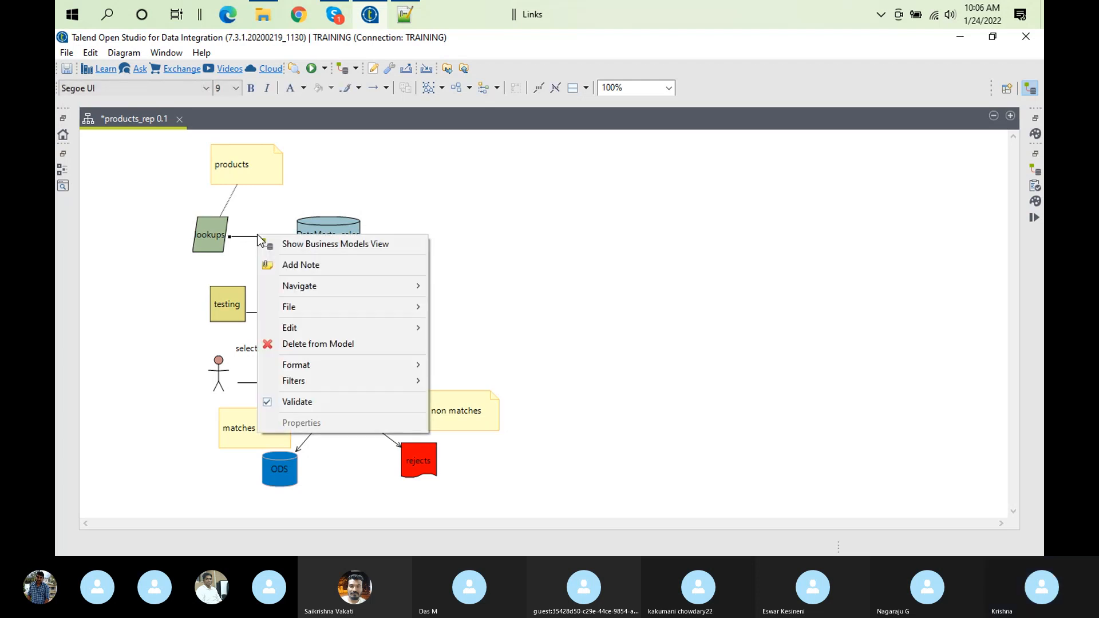
pyautogui.click(410, 265)
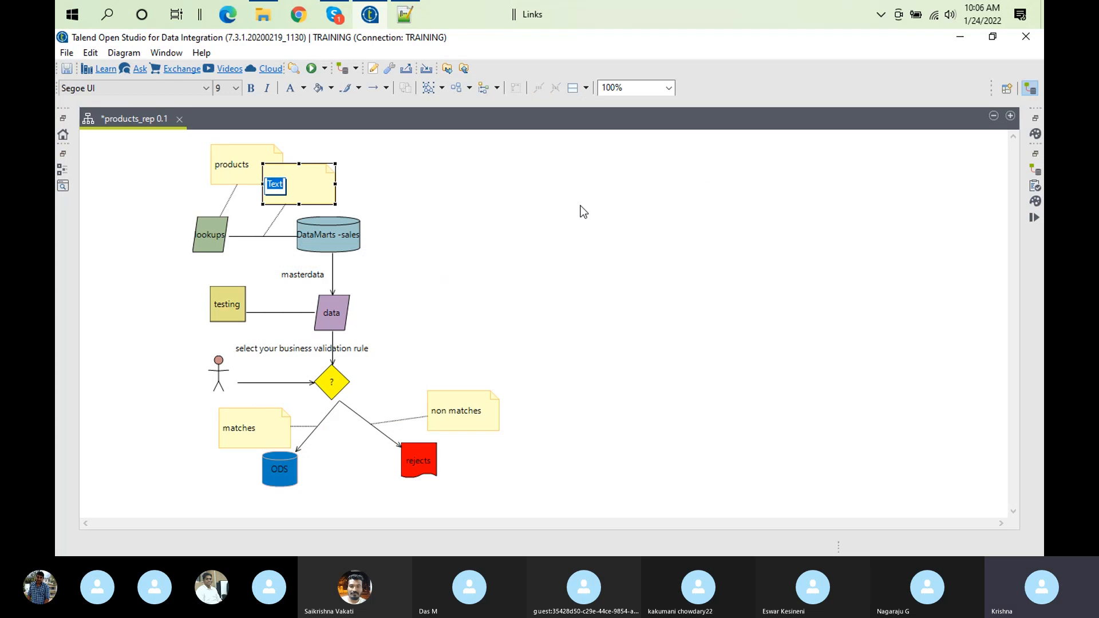
pyautogui.moveTo(580, 204)
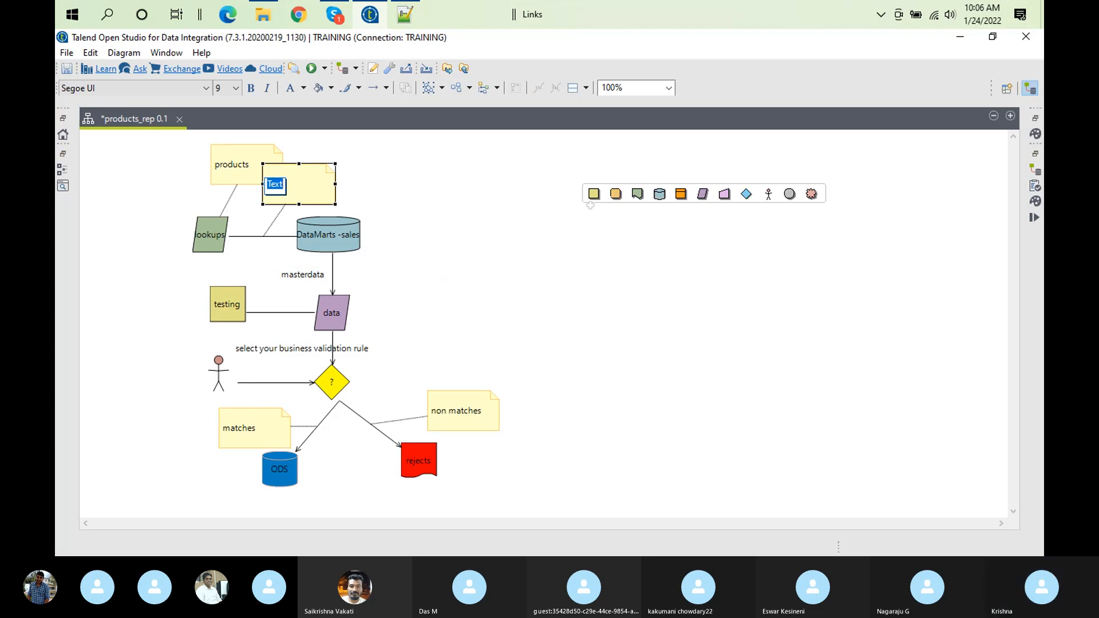
pyautogui.write('matching')
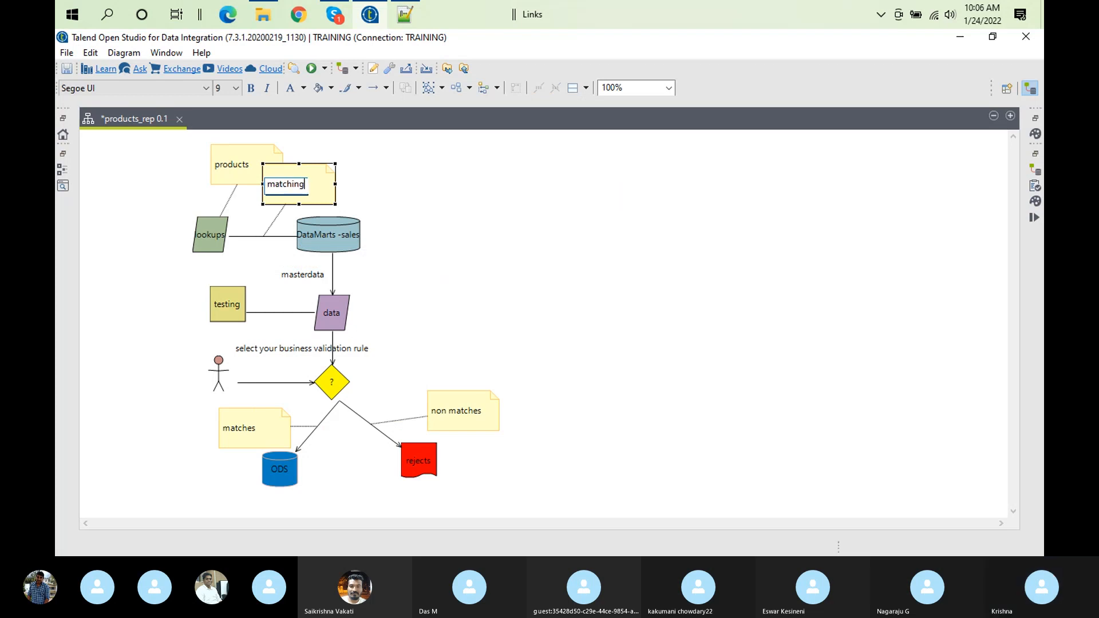
pyautogui.write(' with esting')
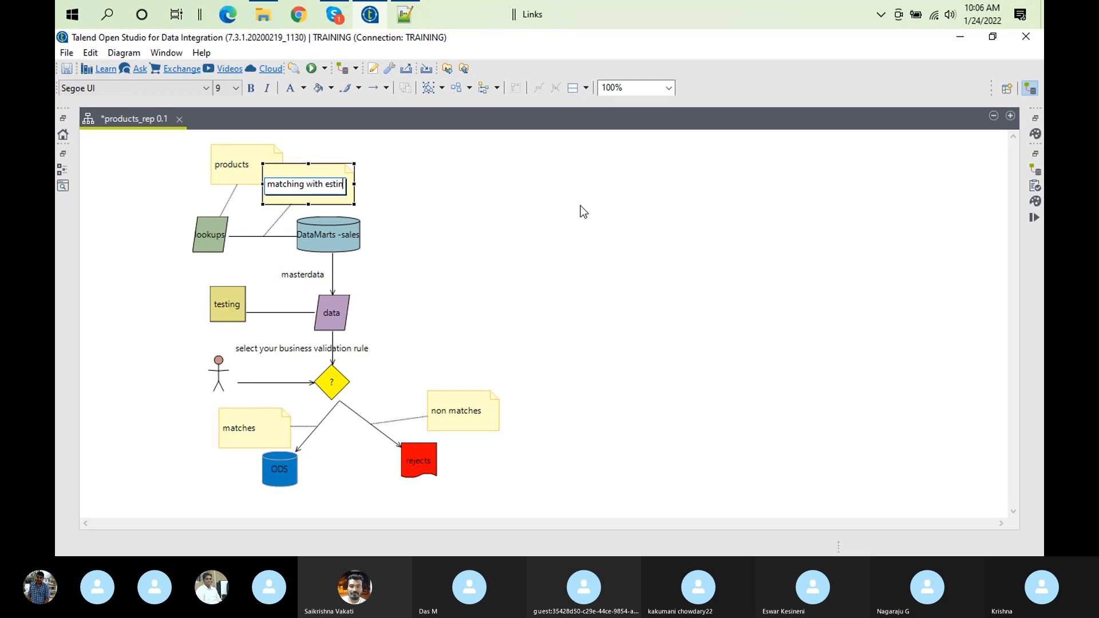
pyautogui.press('BackSpace')
pyautogui.press('BackSpace')
pyautogui.press('BackSpace')
pyautogui.press('BackSpace')
pyautogui.press('BackSpace')
pyautogui.write('xisting prodcts')
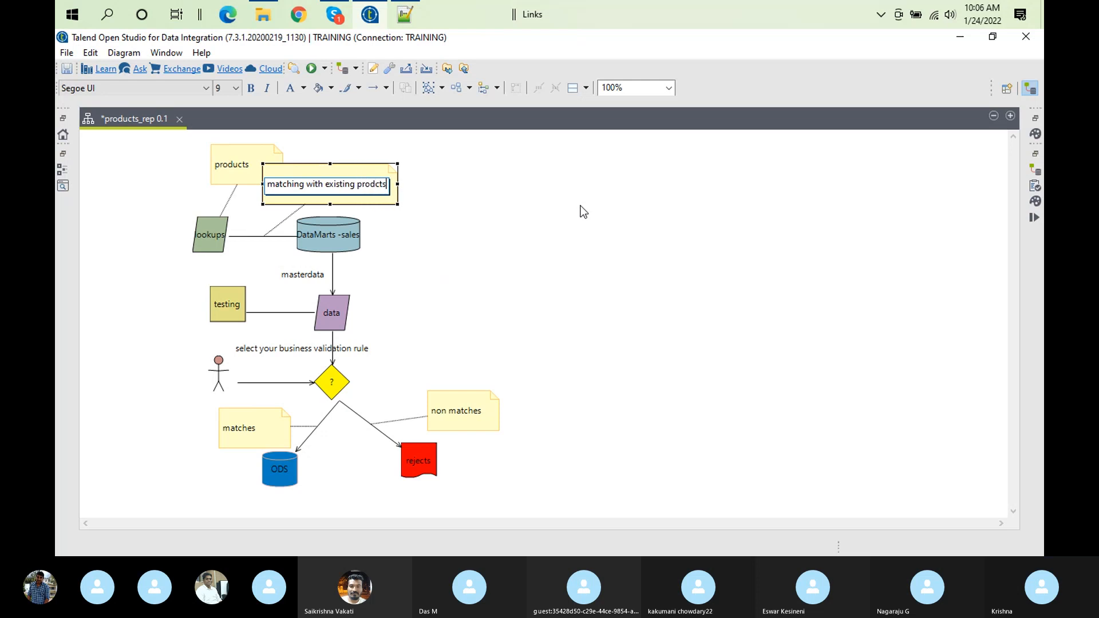
pyautogui.press('BackSpace')
pyautogui.press('BackSpace')
pyautogui.press('BackSpace')
pyautogui.write('ucts w')
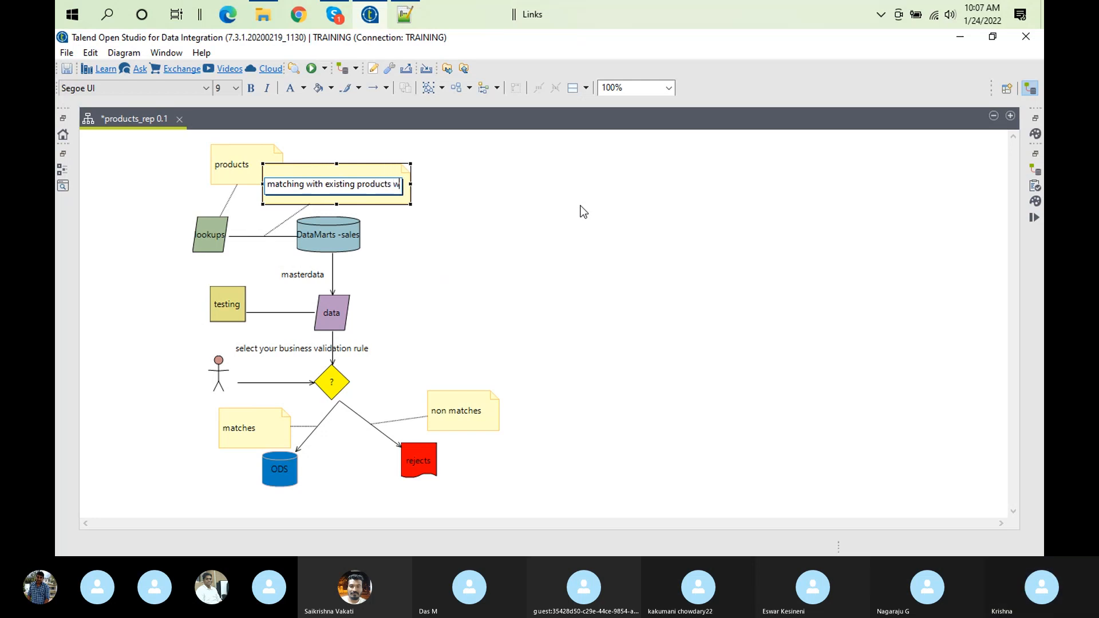
pyautogui.write('ith cu')
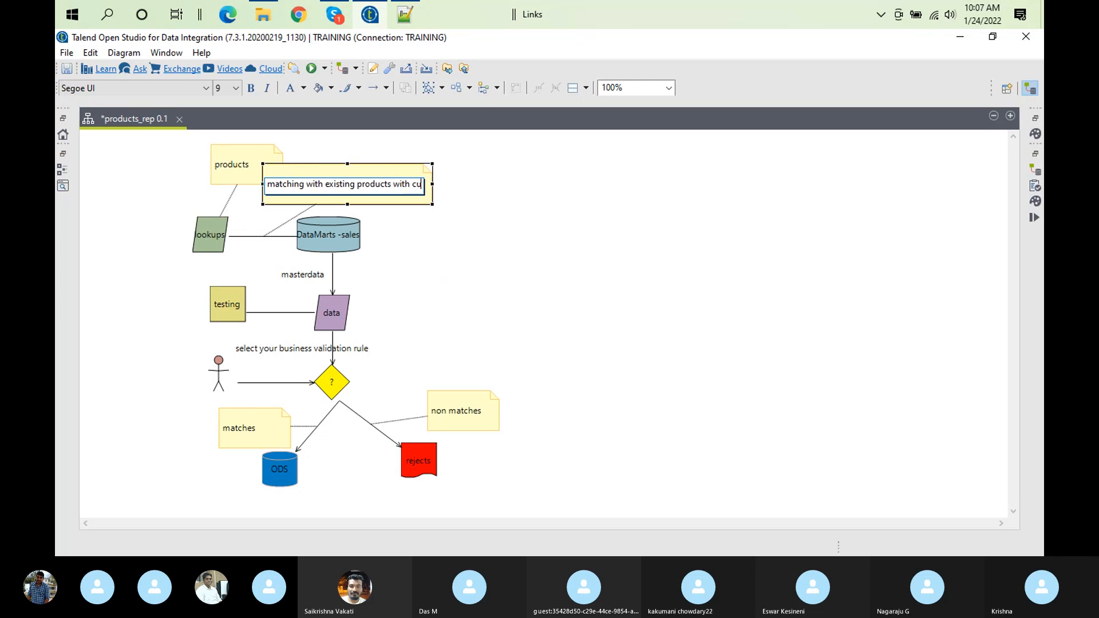
pyautogui.write('rrent')
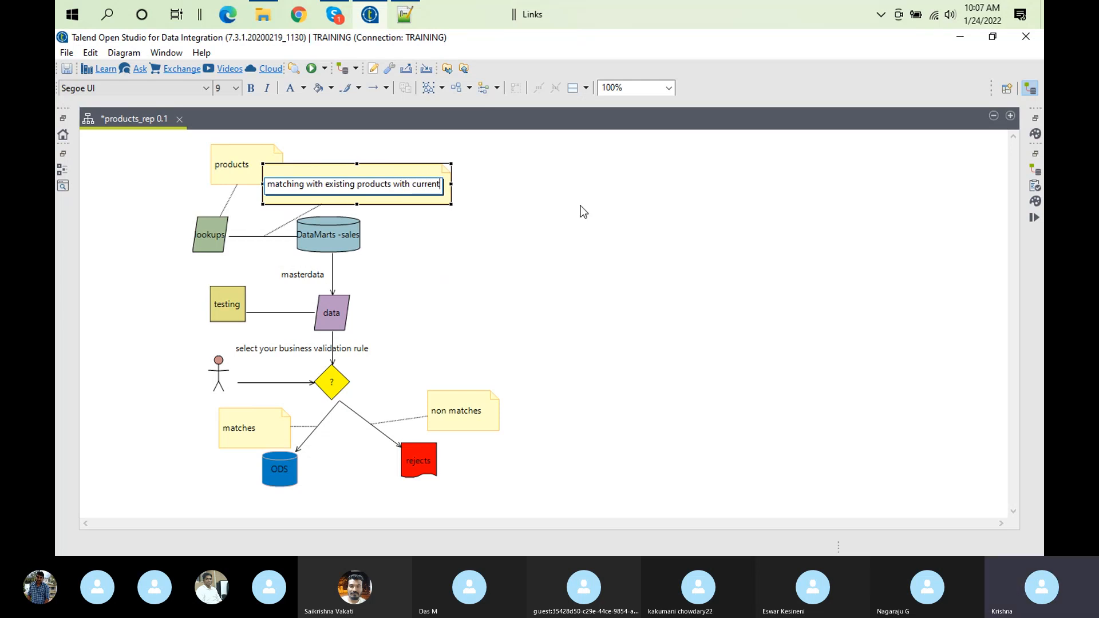
pyautogui.write(' sales')
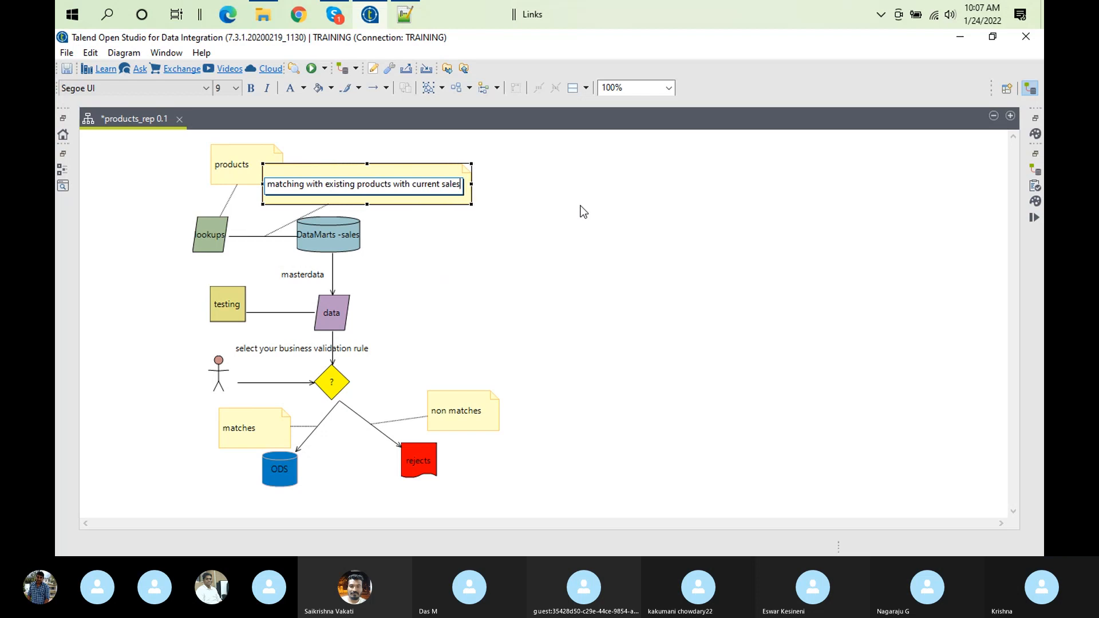
pyautogui.click(569, 161)
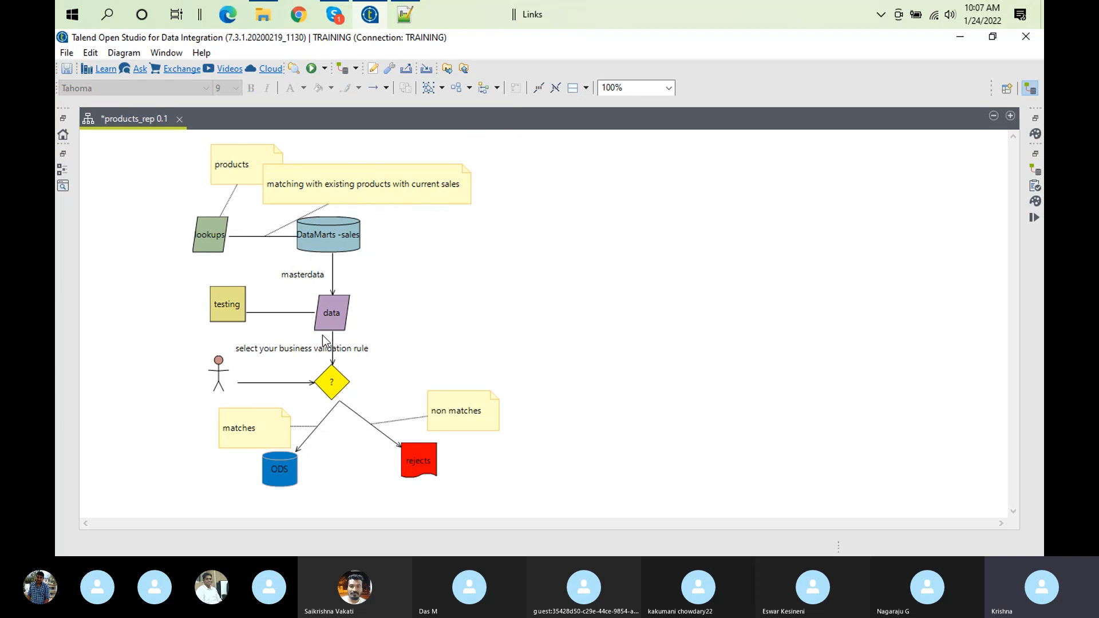
# Move the products note beside the lookups shape, on the side away from the DataMarts -sales datasource
pyautogui.moveTo(475, 342)
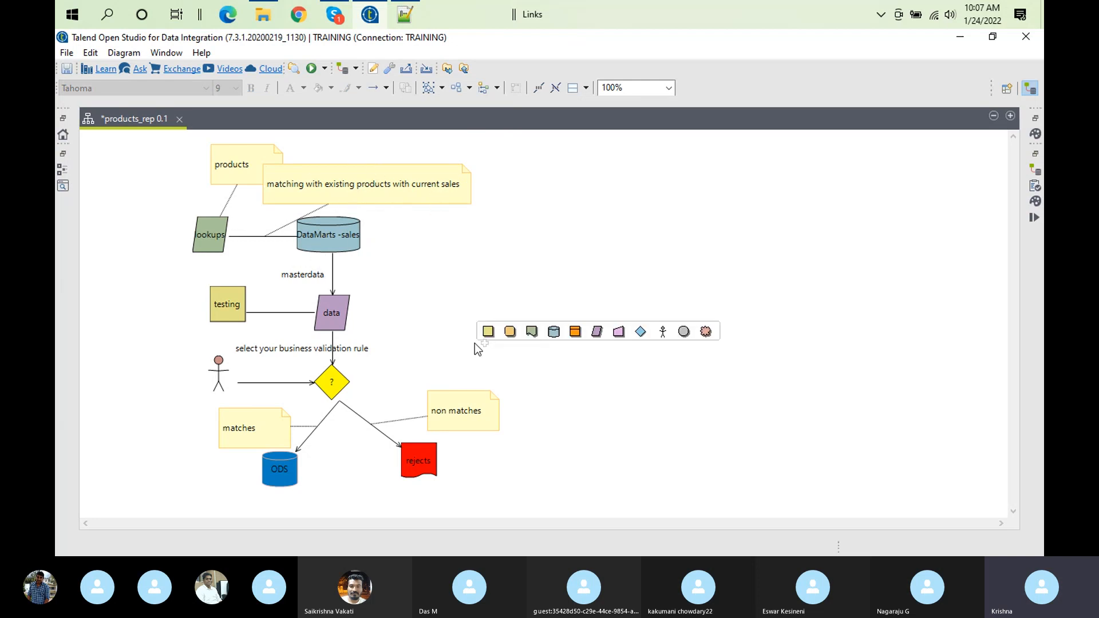
pyautogui.moveTo(390, 255)
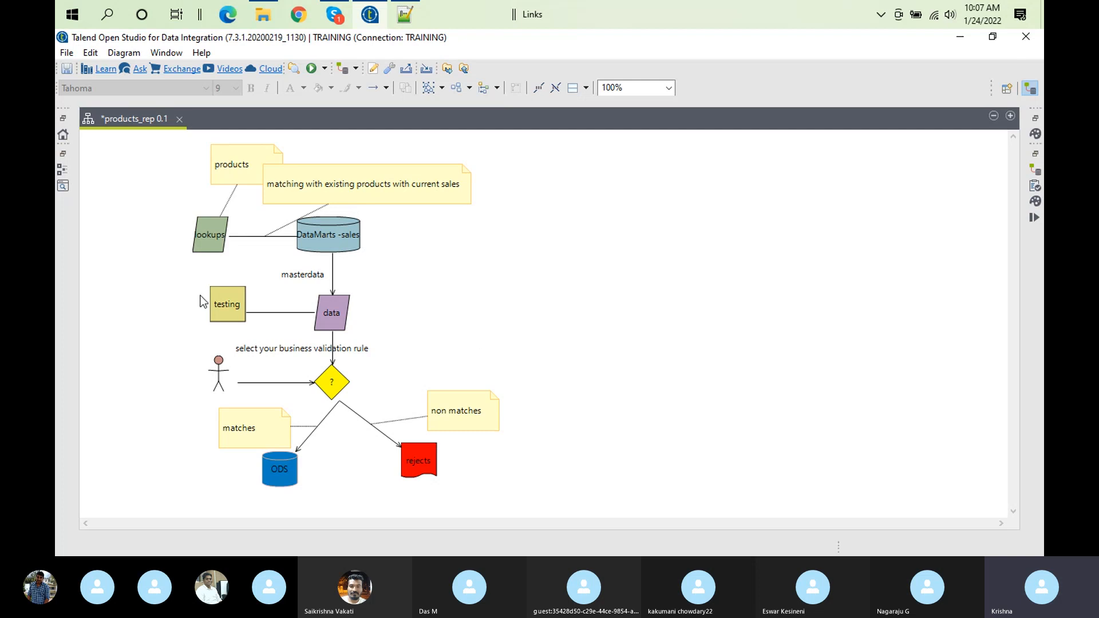
pyautogui.click(235, 151)
pyautogui.moveTo(235, 151); pyautogui.dragTo(135, 218)
pyautogui.click(132, 209)
pyautogui.click(132, 213)
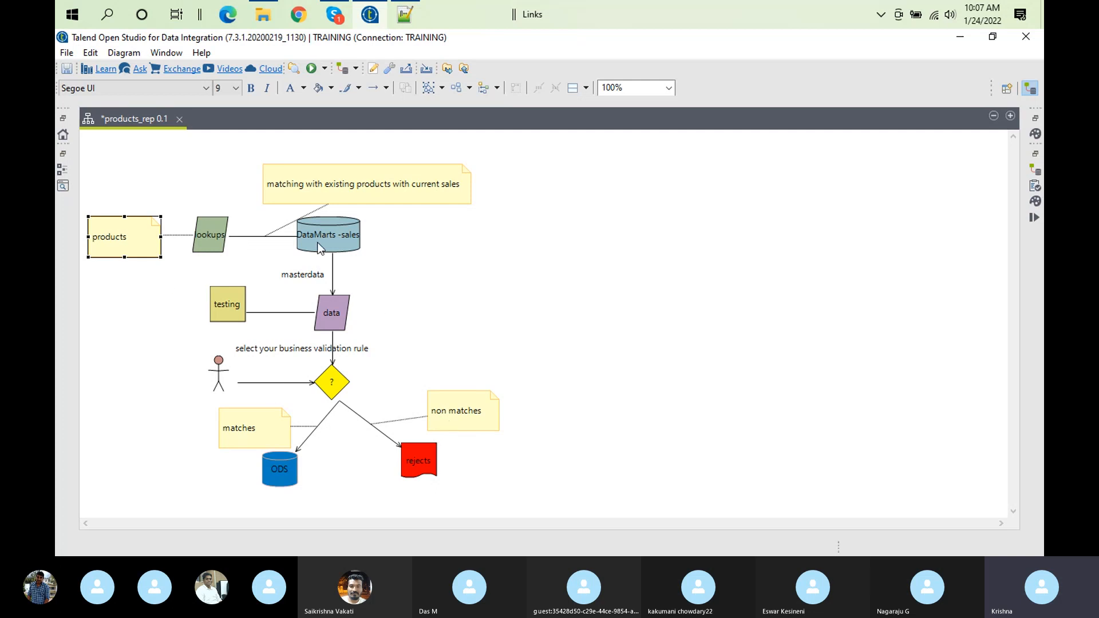
# Restore the full workspace layout, expand Business Models in the repository, and close the products_rep model with its changes saved
pyautogui.doubleClick(130, 118)
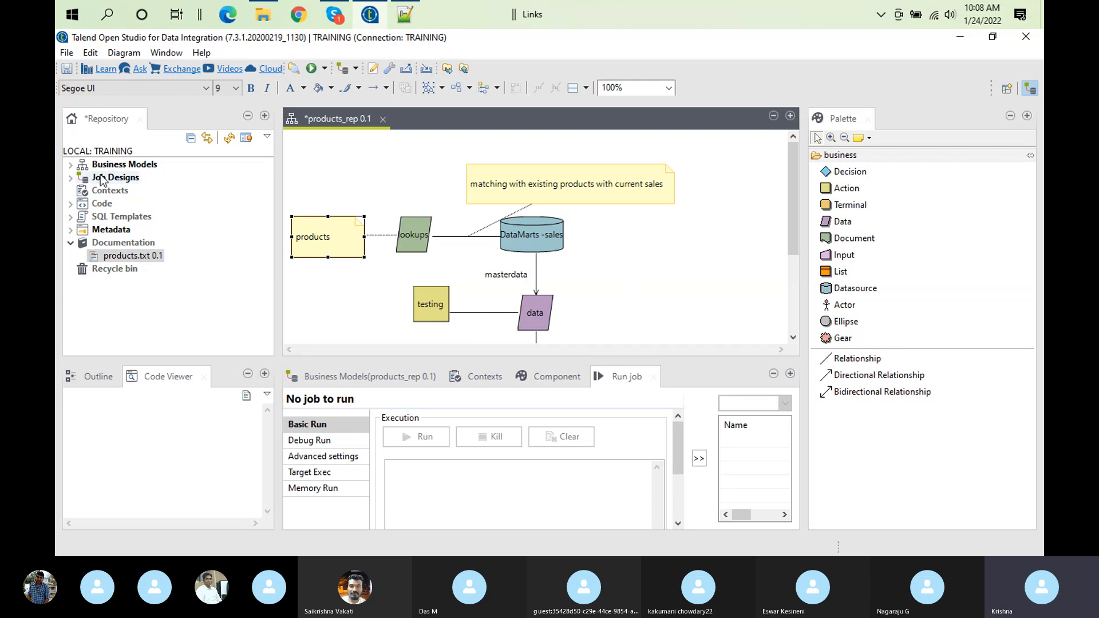
pyautogui.click(69, 166)
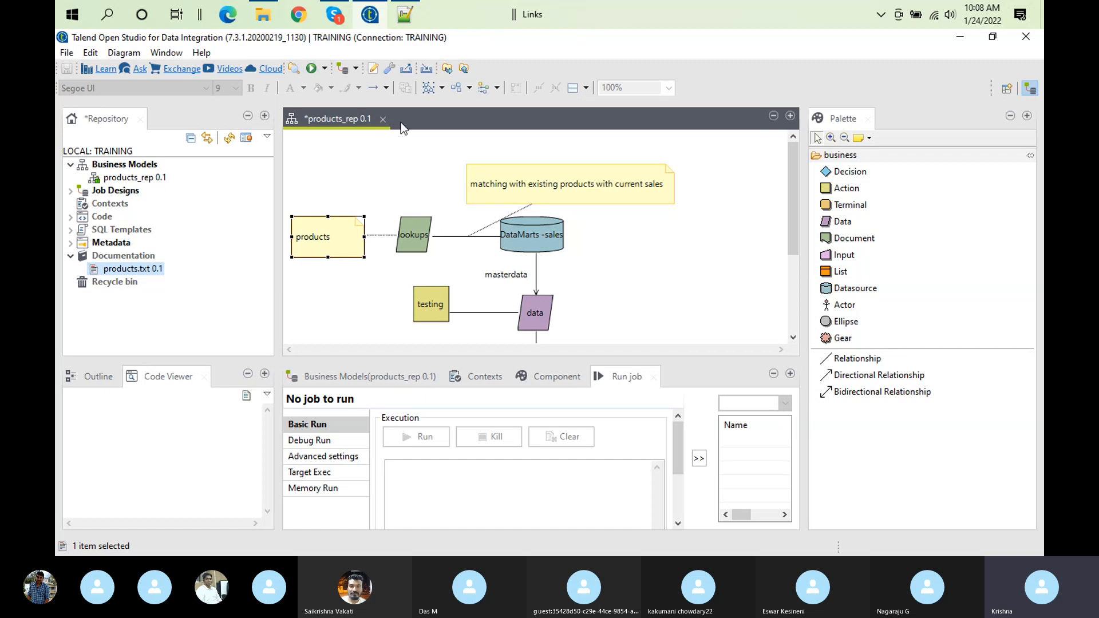
pyautogui.click(382, 119)
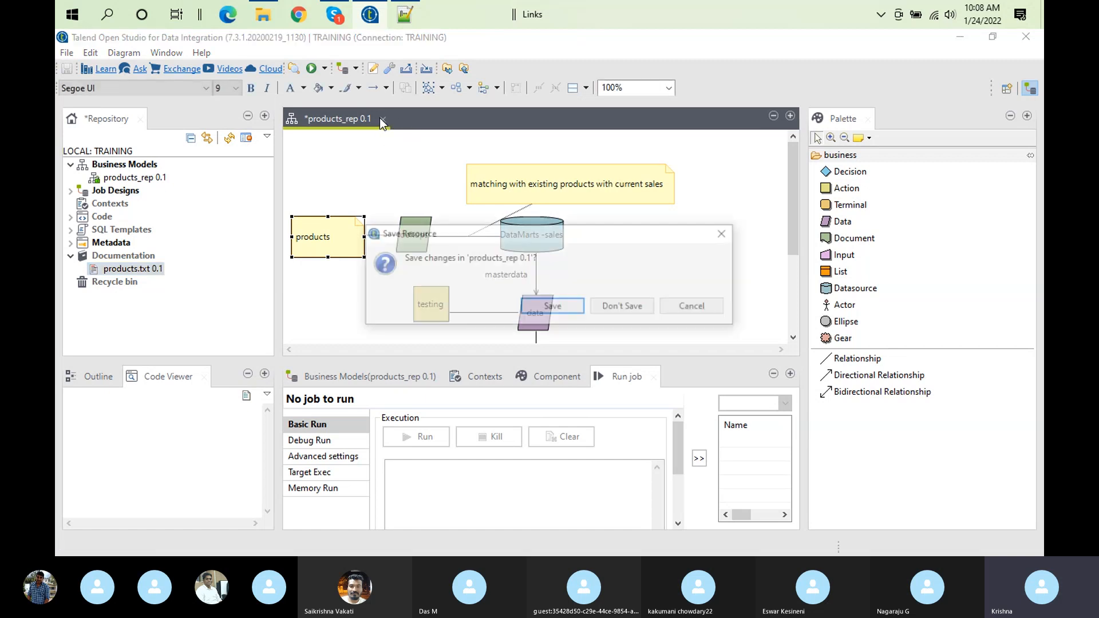
pyautogui.click(553, 307)
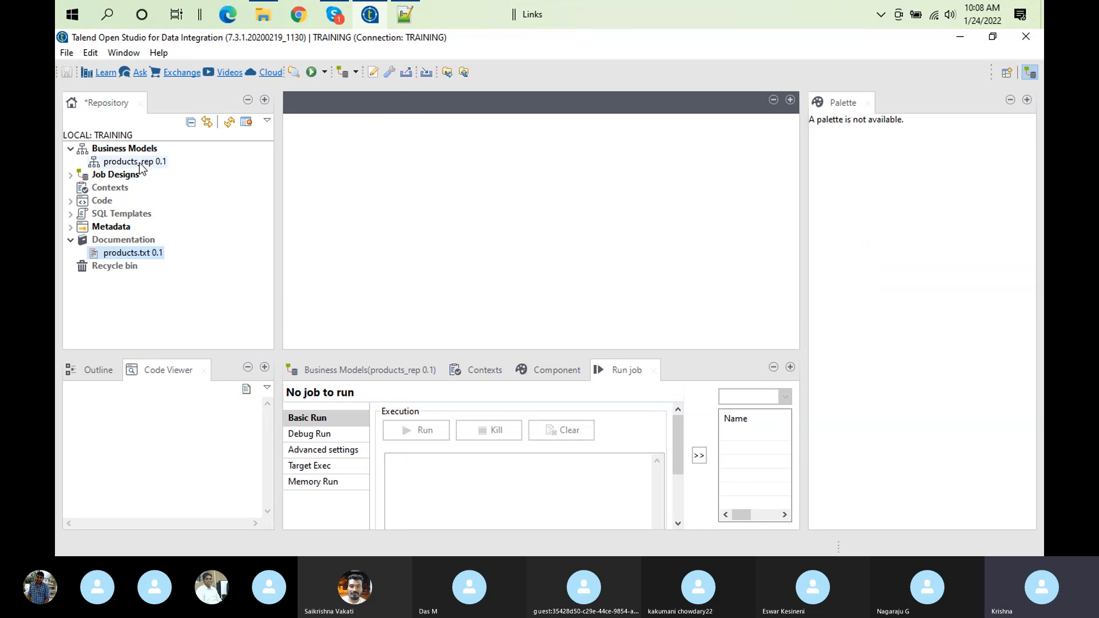
# Reopen the saved products_rep model, review its whole diagram, and close it
pyautogui.doubleClick(139, 163)
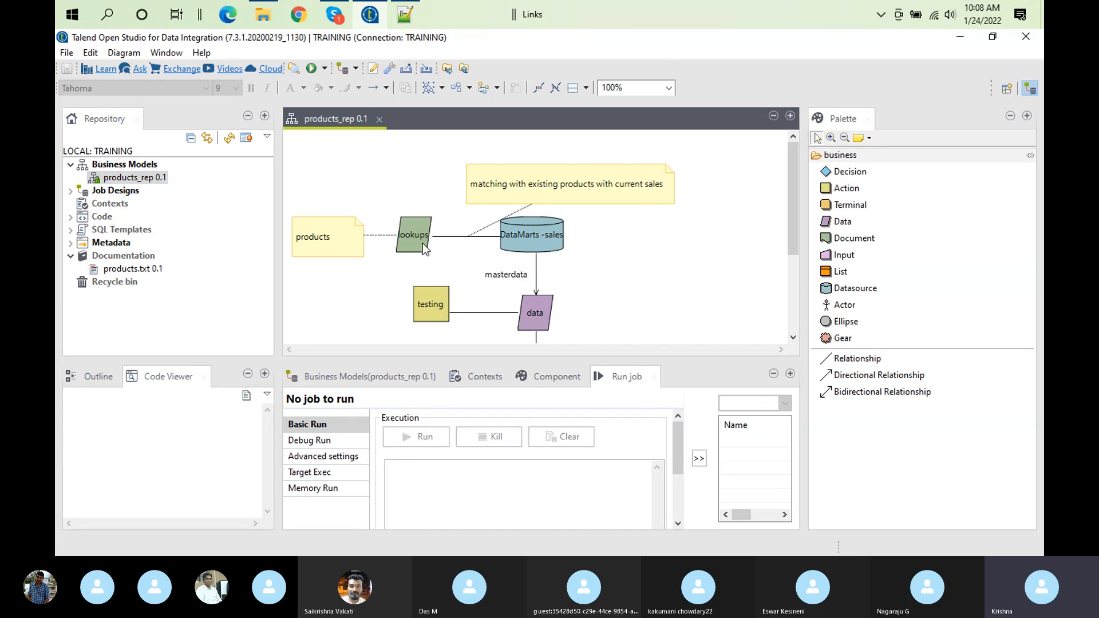
pyautogui.moveTo(791, 165); pyautogui.dragTo(781, 282)
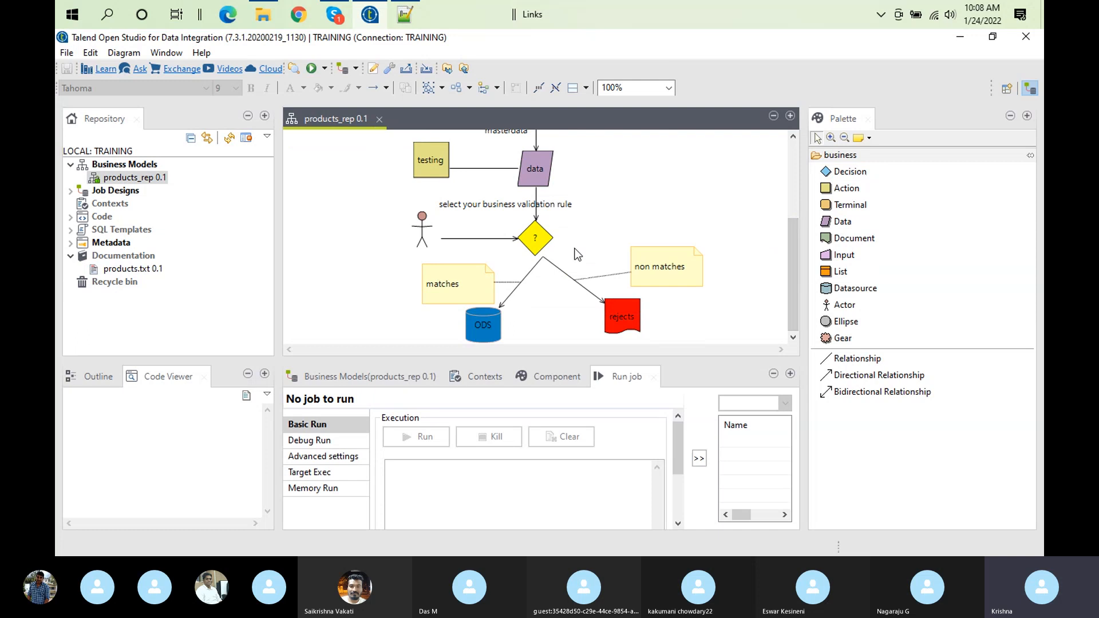
pyautogui.click(796, 191)
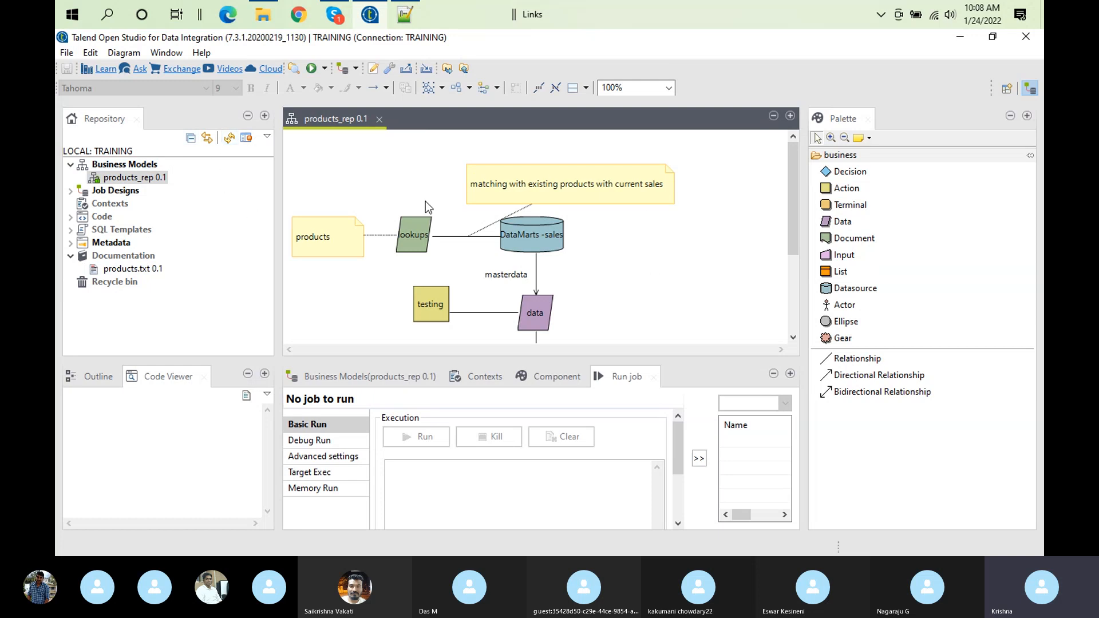
pyautogui.click(379, 119)
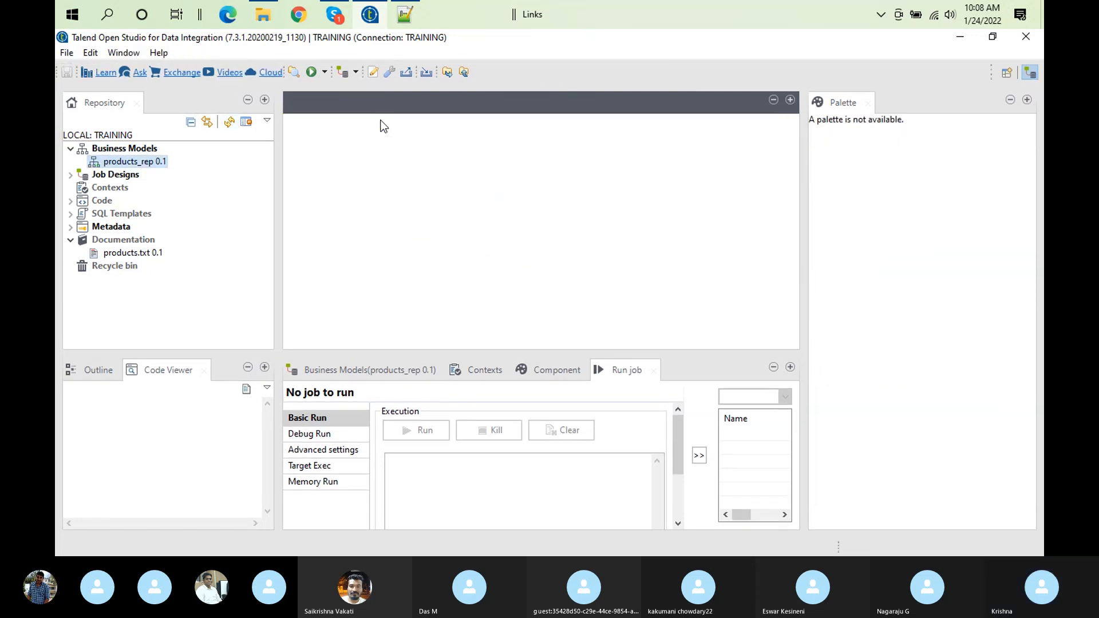
pyautogui.doubleClick(470, 366)
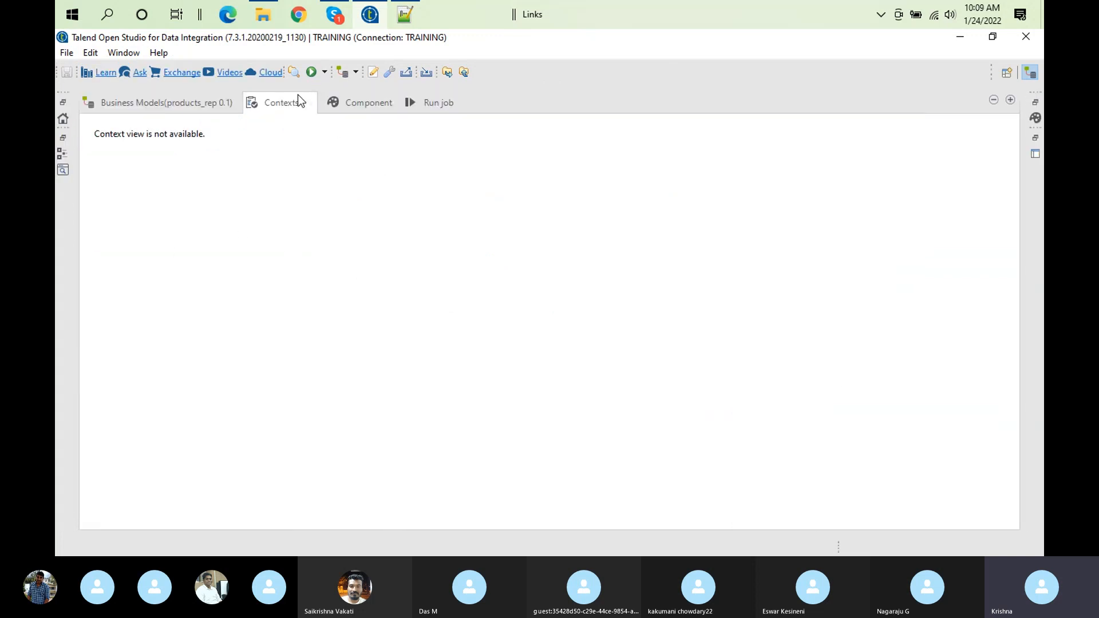
pyautogui.doubleClick(298, 96)
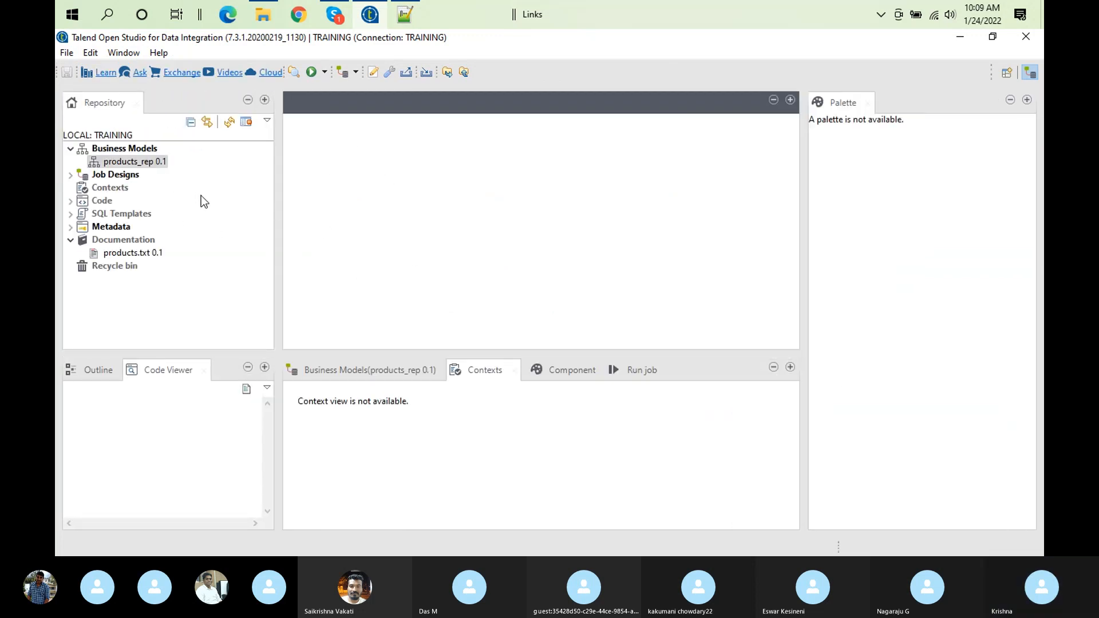
# Expand Job Designs in the repository and look at the actions available for it
pyautogui.click(71, 175)
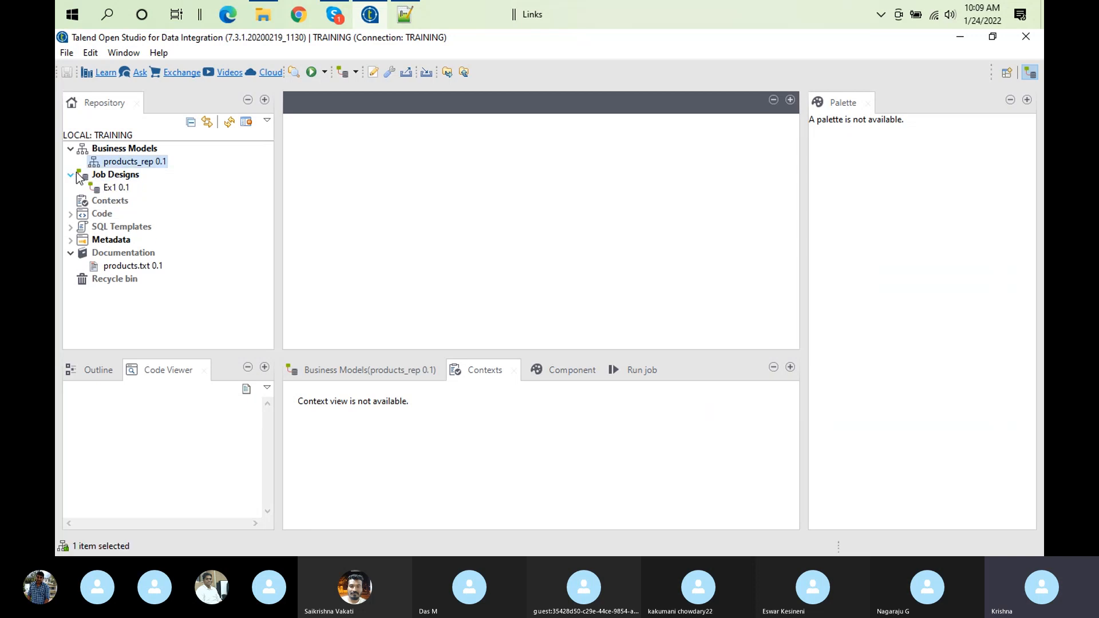
pyautogui.rightClick(135, 174)
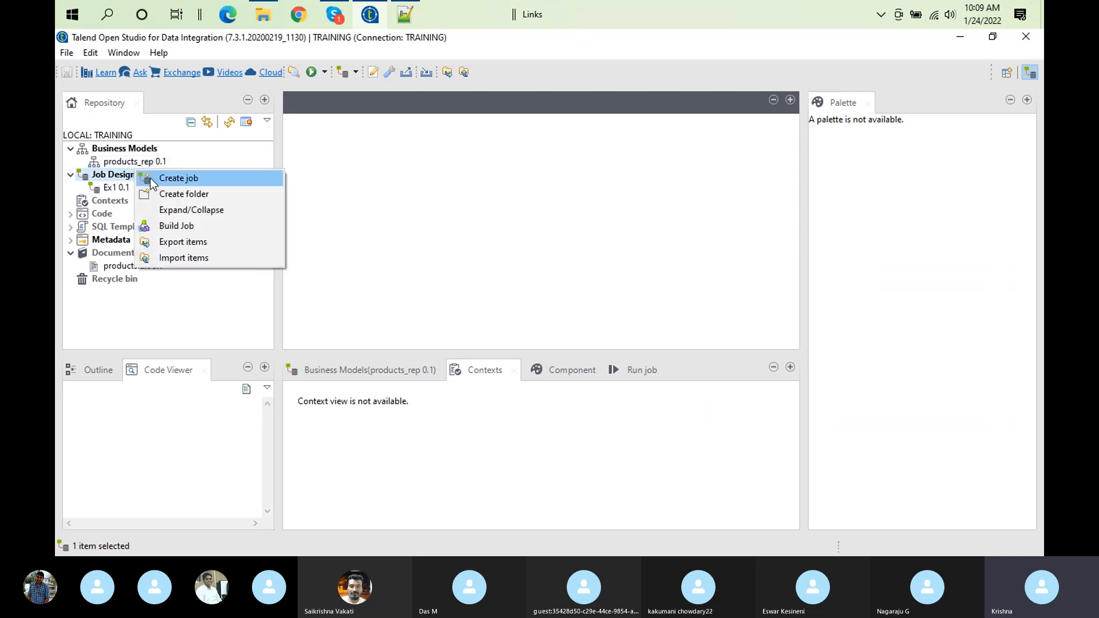
pyautogui.click(124, 164)
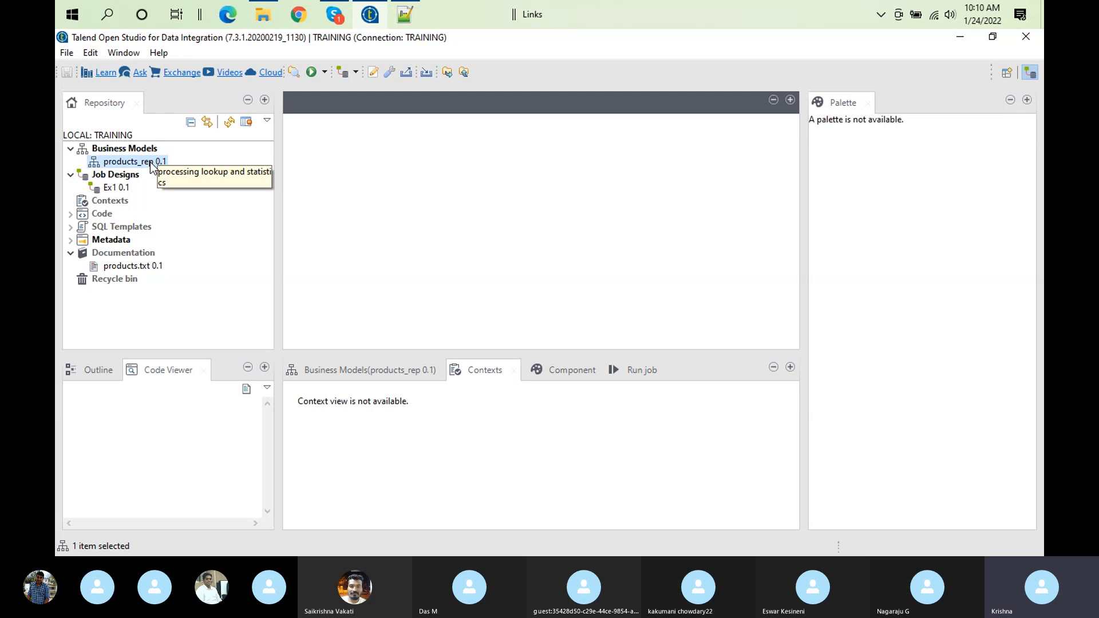
# Open the products_rep business model again, check the flow down to the ODS and rejects shapes, and close it
pyautogui.doubleClick(151, 162)
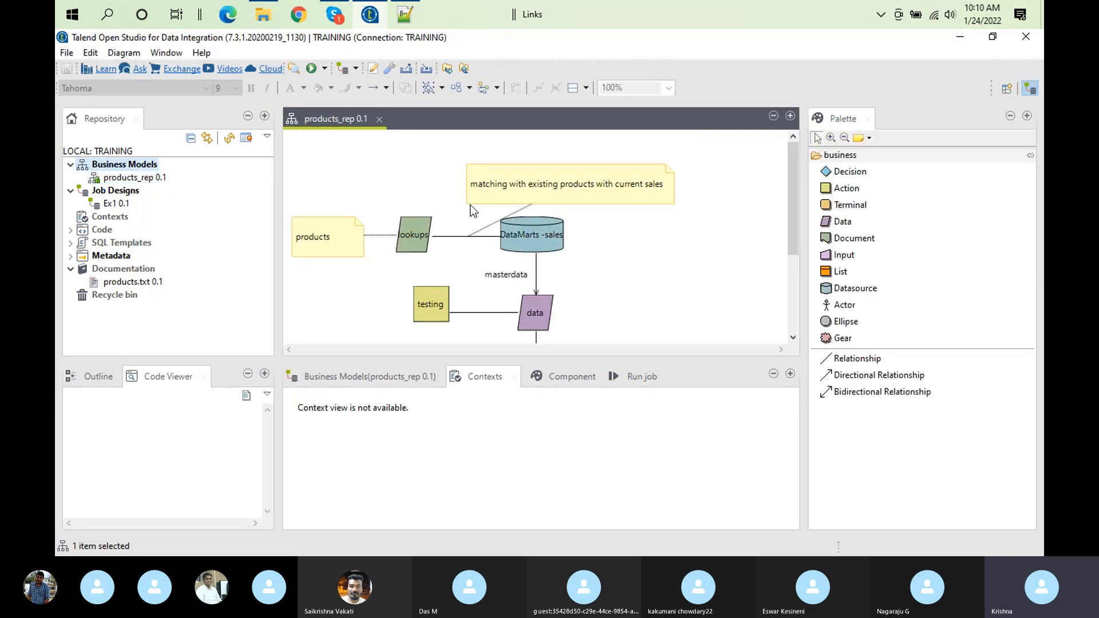
pyautogui.click(792, 289)
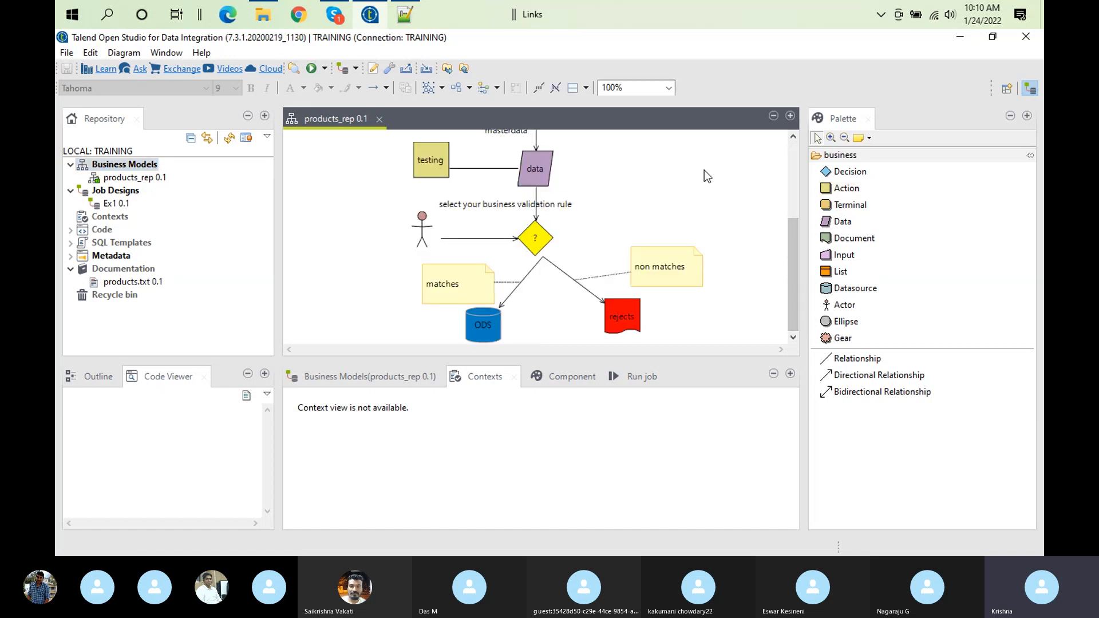
pyautogui.click(379, 120)
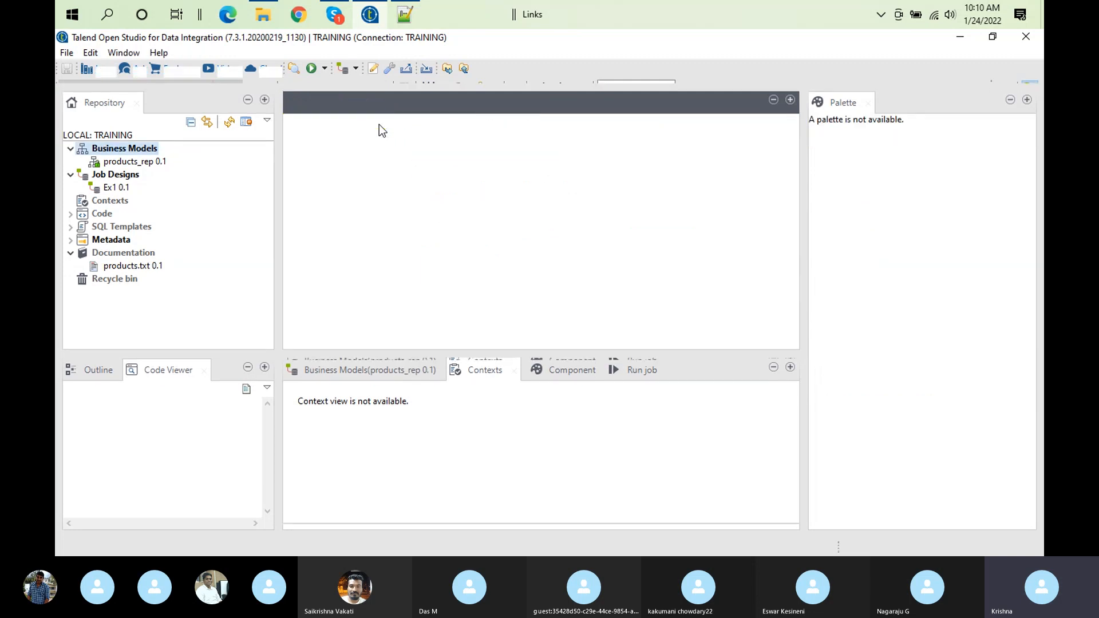
pyautogui.click(149, 167)
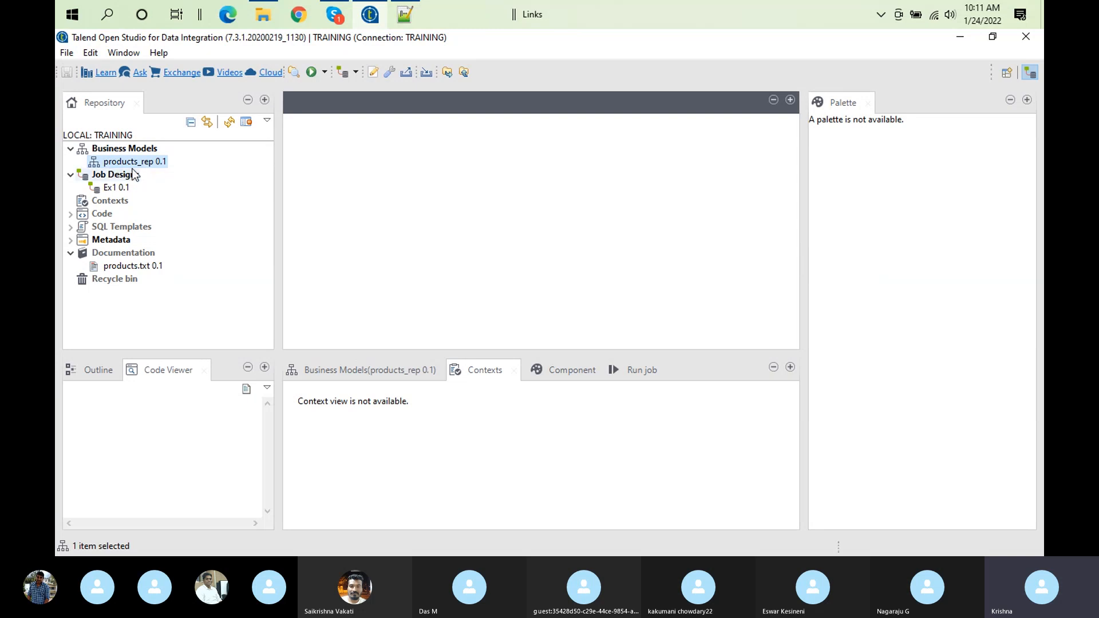
pyautogui.click(131, 177)
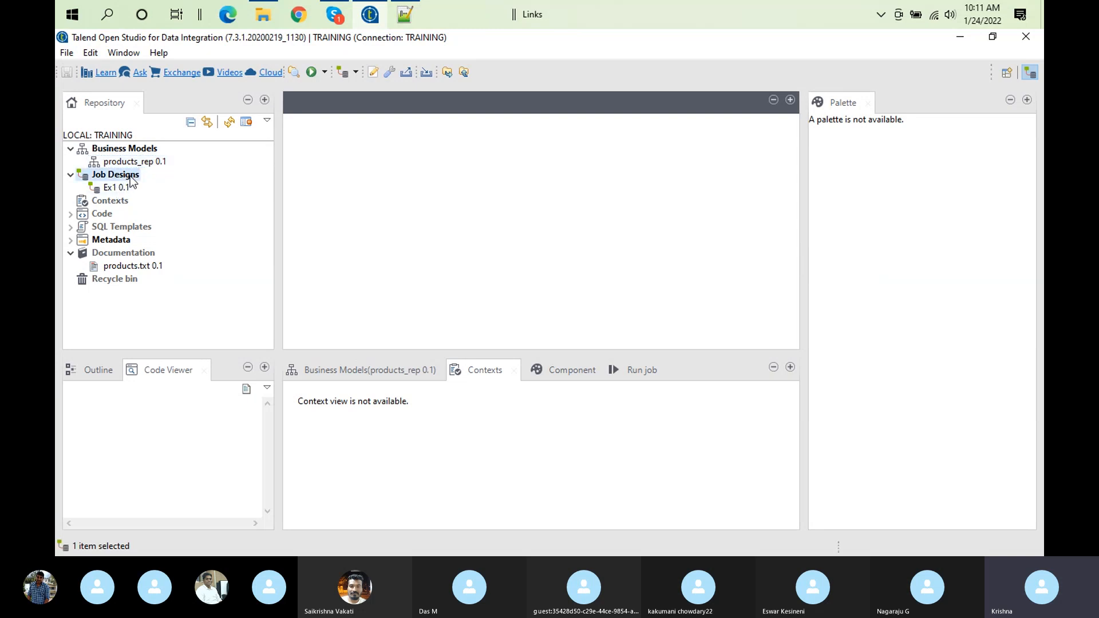
pyautogui.rightClick(131, 180)
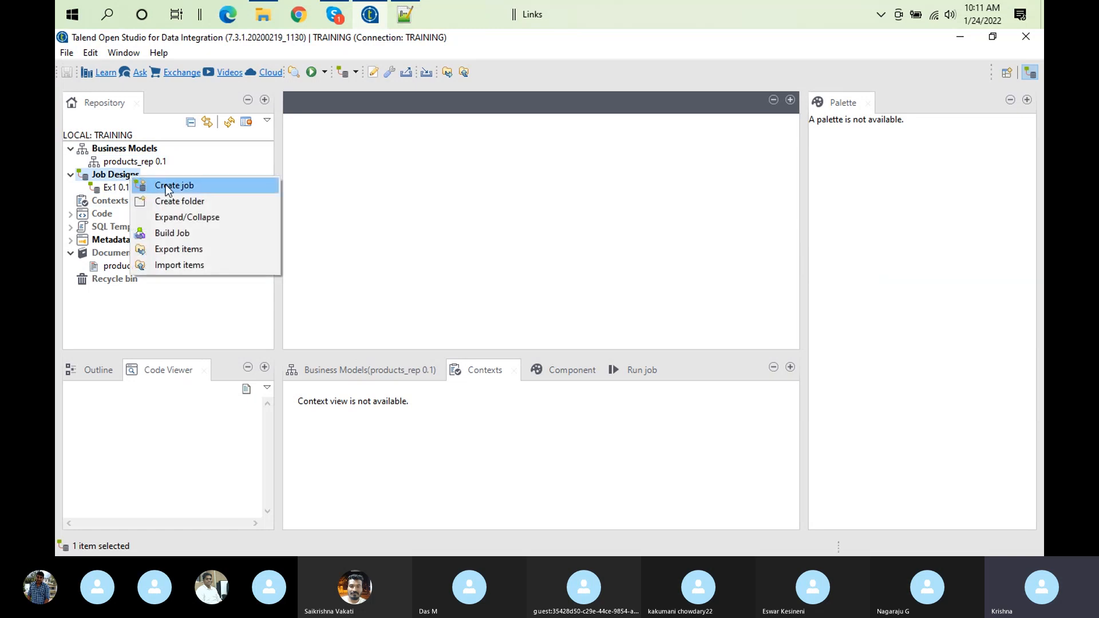
pyautogui.click(119, 150)
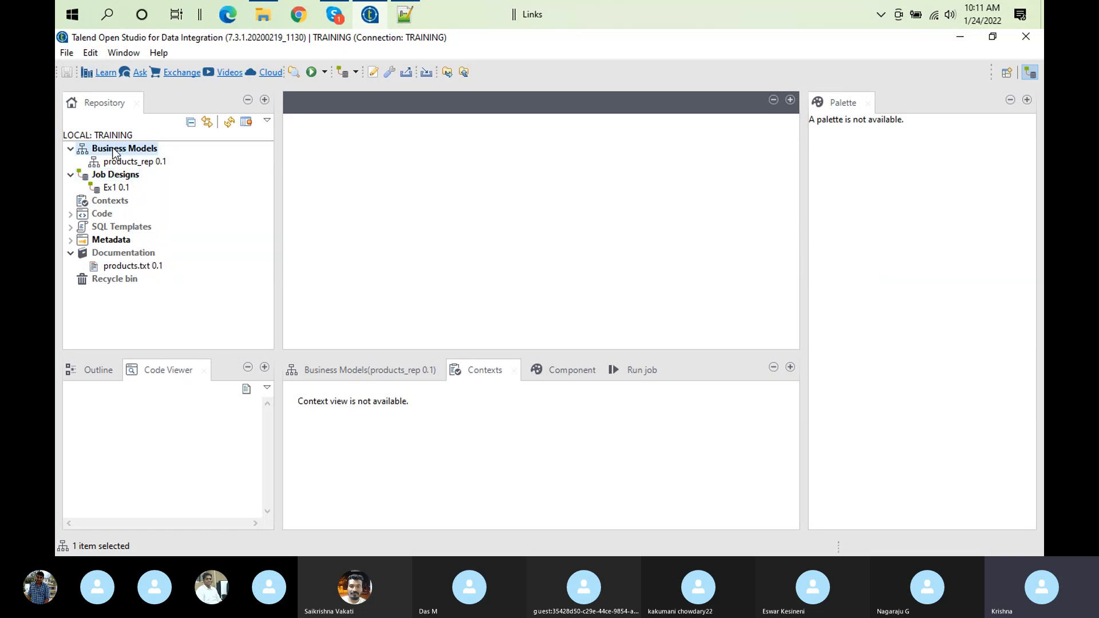
# Start a new job under Job Designs with the name Ex2 and the purpose "data generation"
pyautogui.rightClick(134, 178)
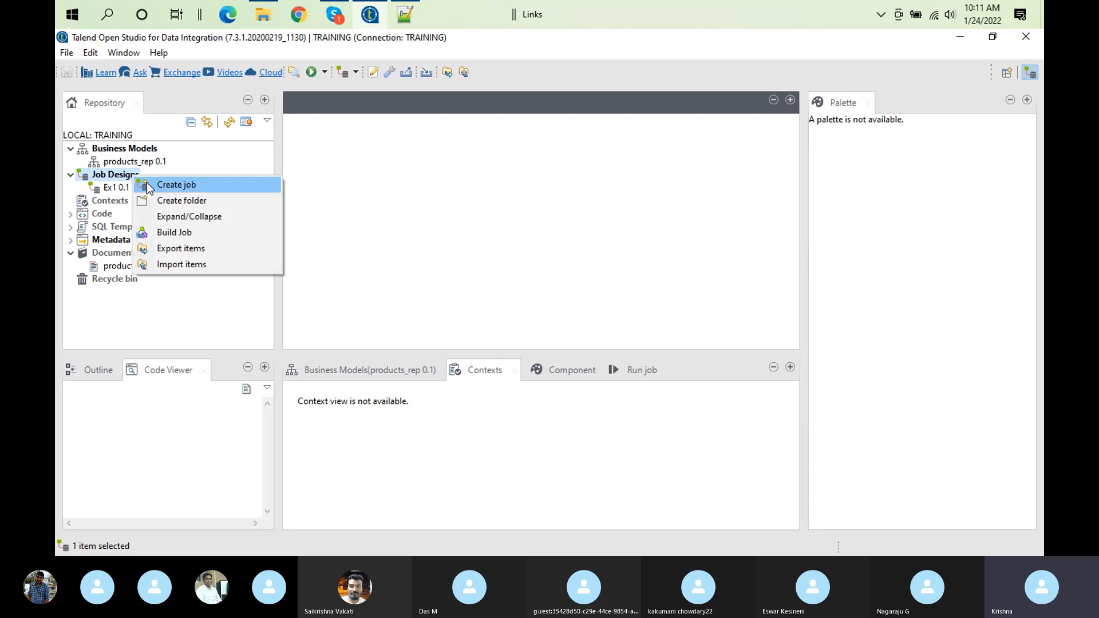
pyautogui.click(179, 189)
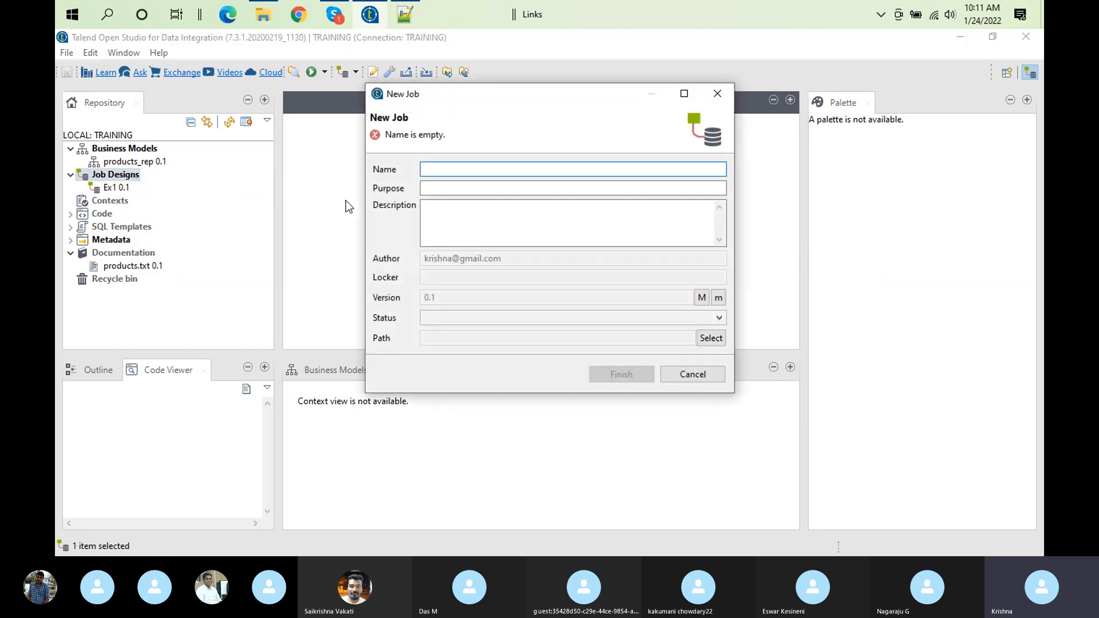
pyautogui.write('Ex2')
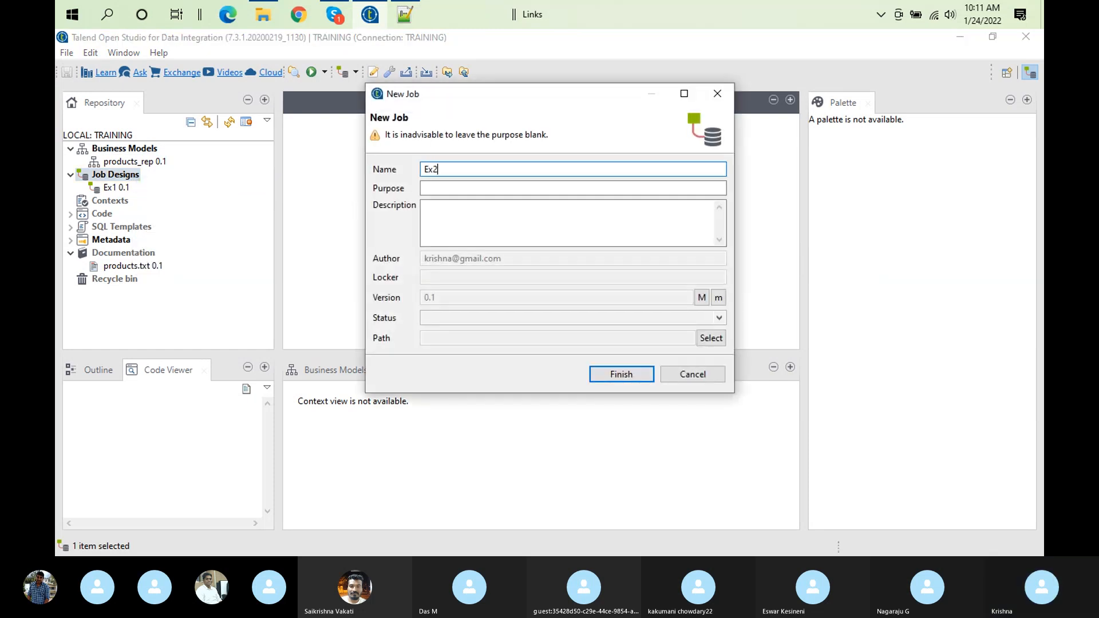
pyautogui.click(447, 185)
pyautogui.write('da')
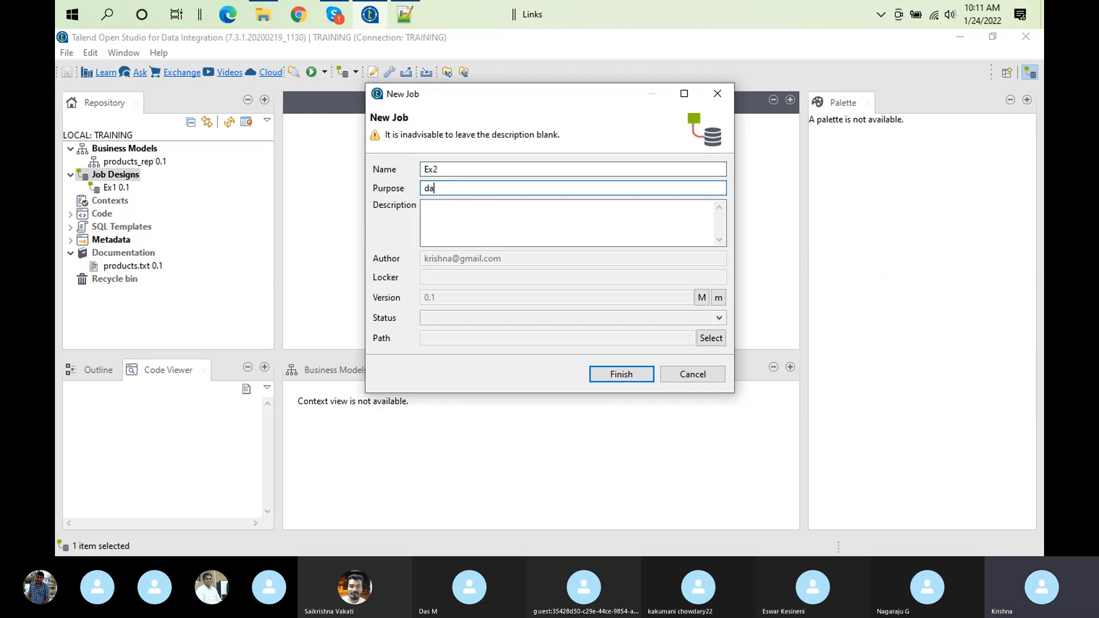
pyautogui.write('ta genera')
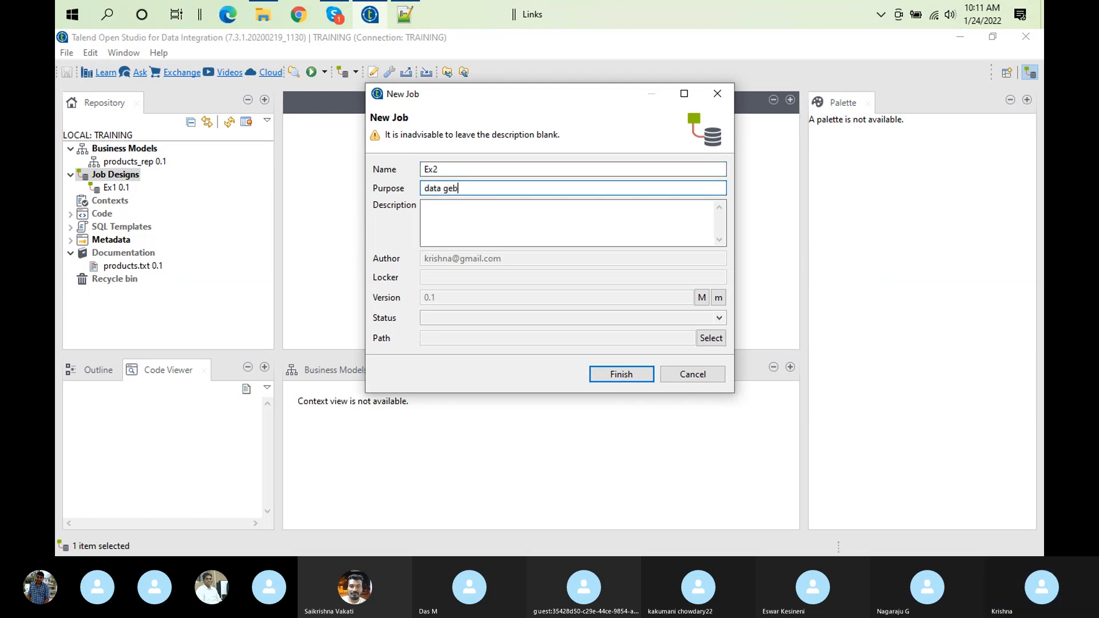
pyautogui.write('tion')
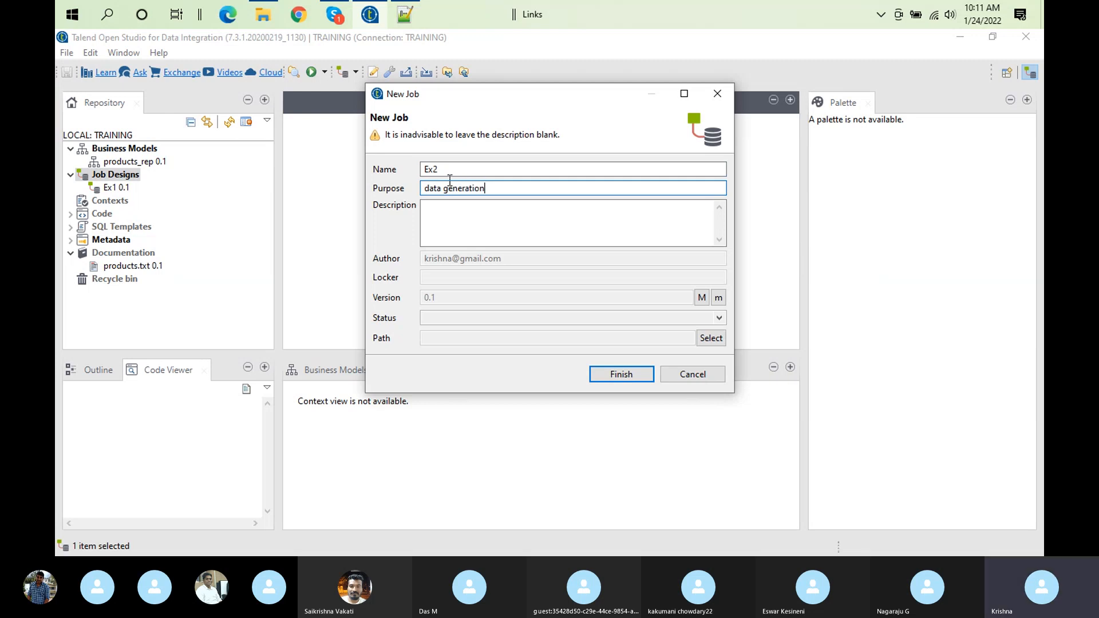
# Enter the description "using component creating" for the new job and finish creating it
pyautogui.click(445, 227)
pyautogui.write('u')
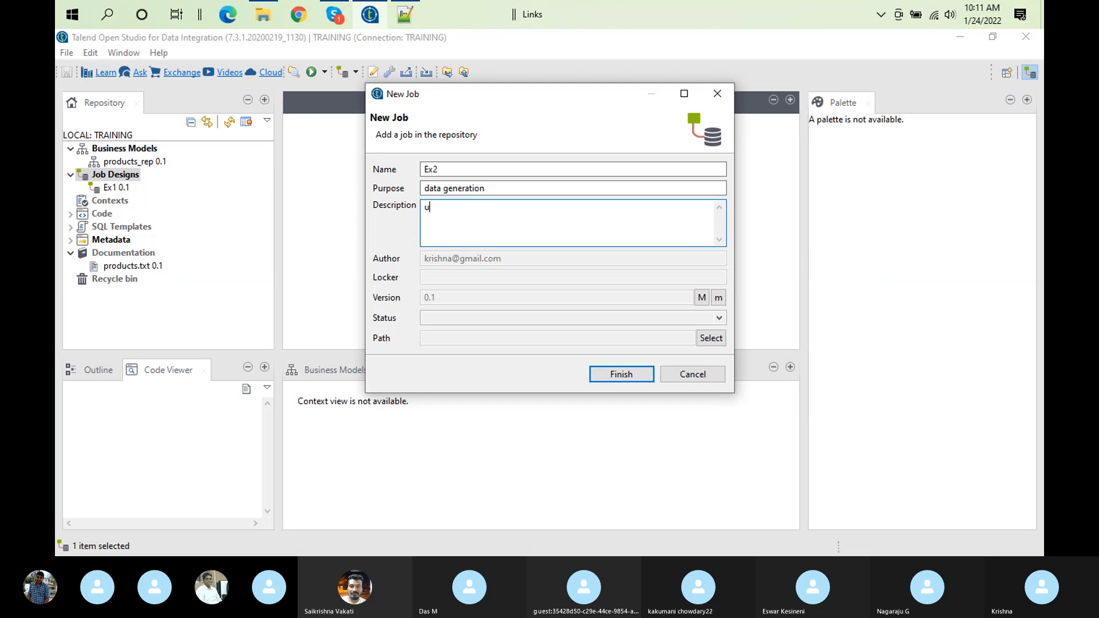
pyautogui.write('sing component')
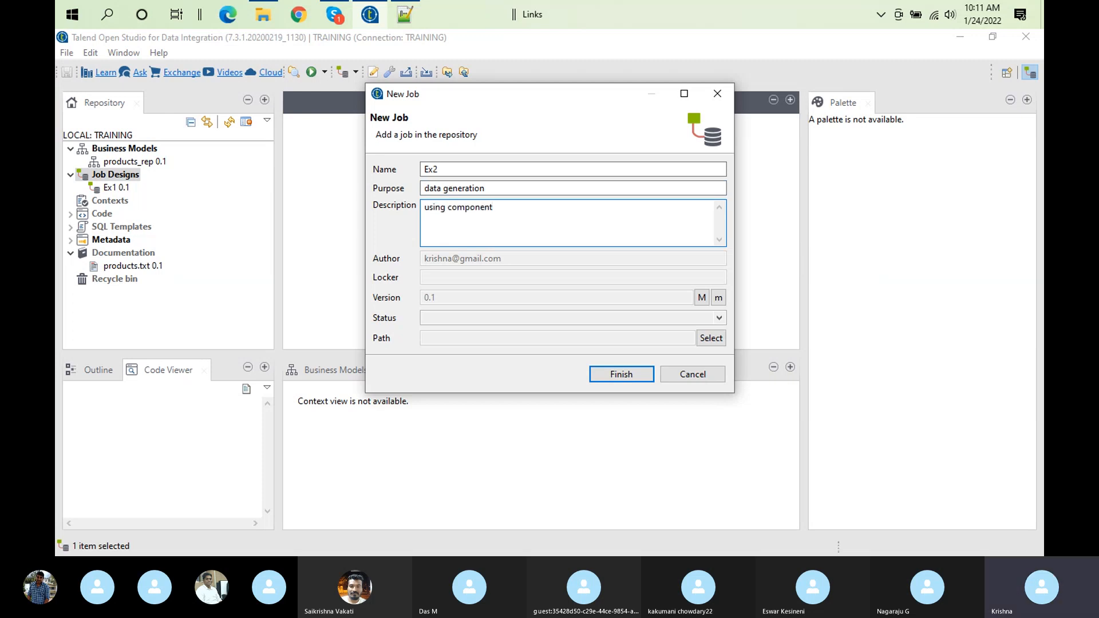
pyautogui.write(' creating')
pyautogui.click(621, 373)
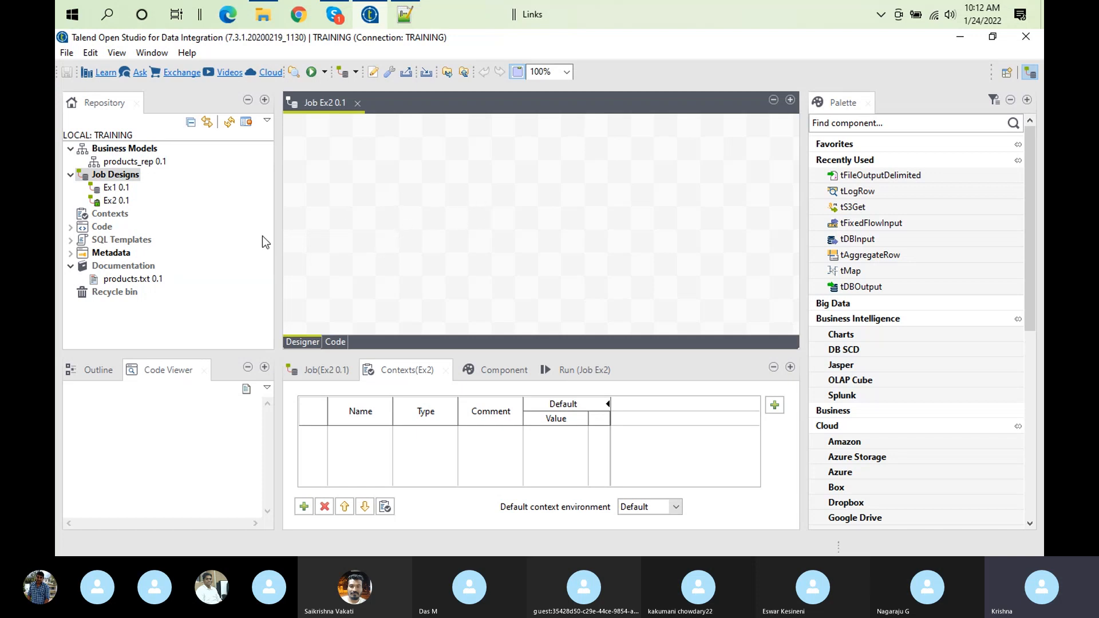
# Check the actions available for Ex2 in the repository while it is open, and close the job
pyautogui.click(107, 203)
pyautogui.rightClick(107, 203)
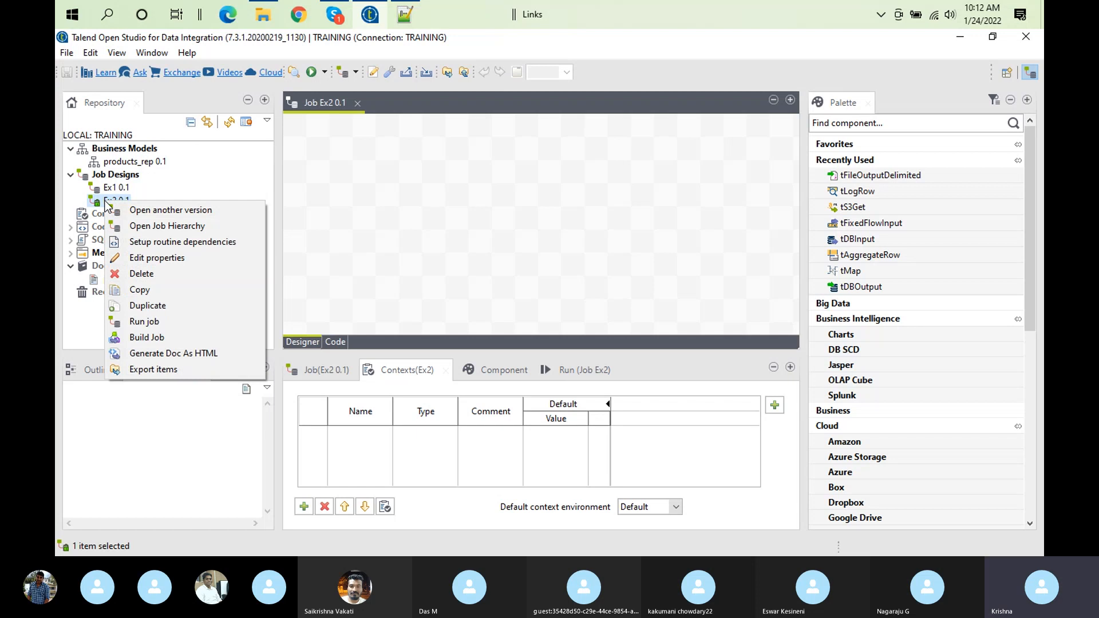
pyautogui.click(358, 104)
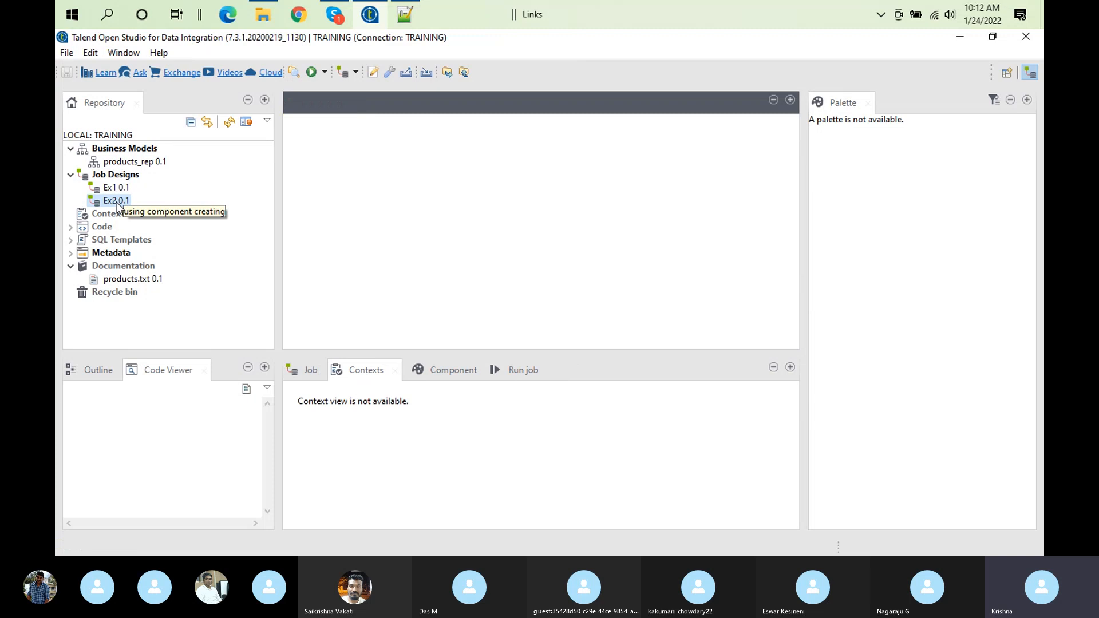
# Edit the properties of job Ex2 so its description reads "Data preparation using component"
pyautogui.rightClick(118, 206)
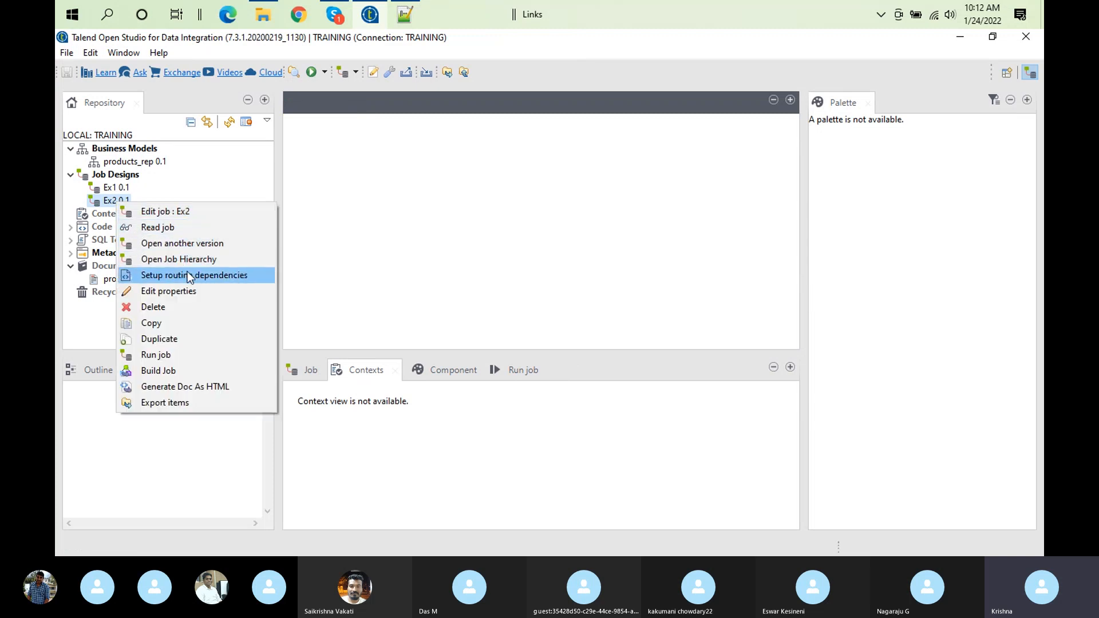
pyautogui.click(187, 291)
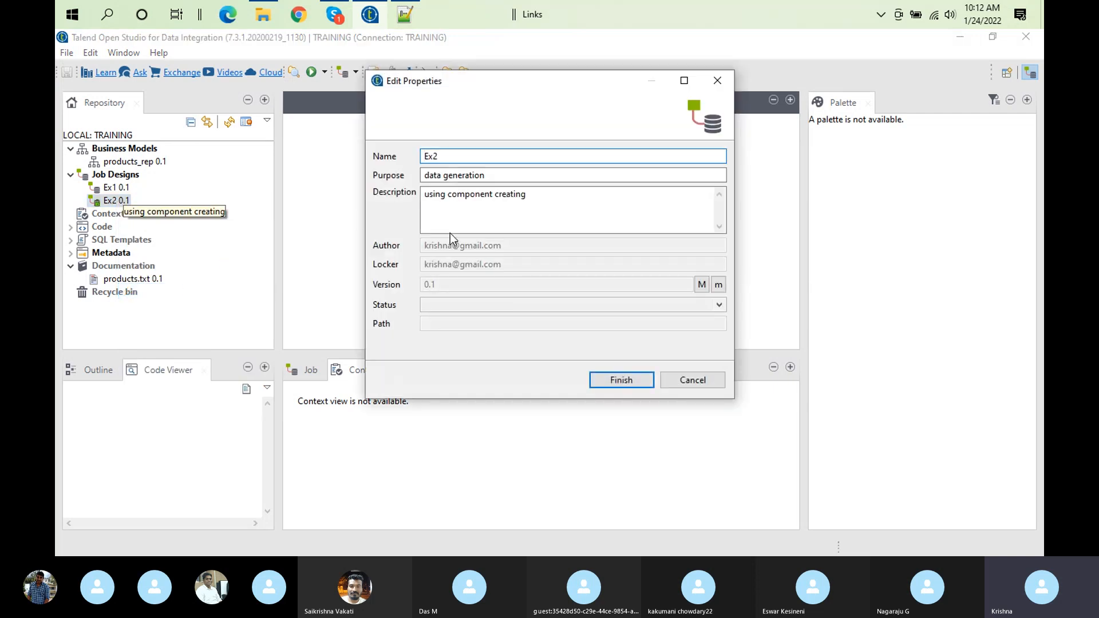
pyautogui.click(425, 195)
pyautogui.write('Data ')
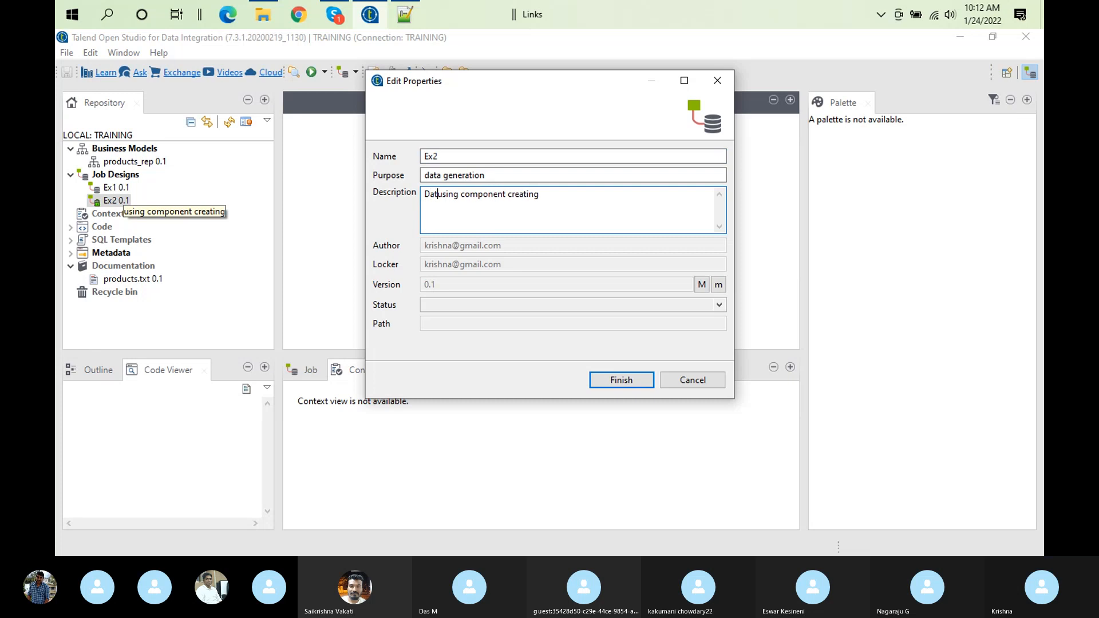
pyautogui.write('preparation')
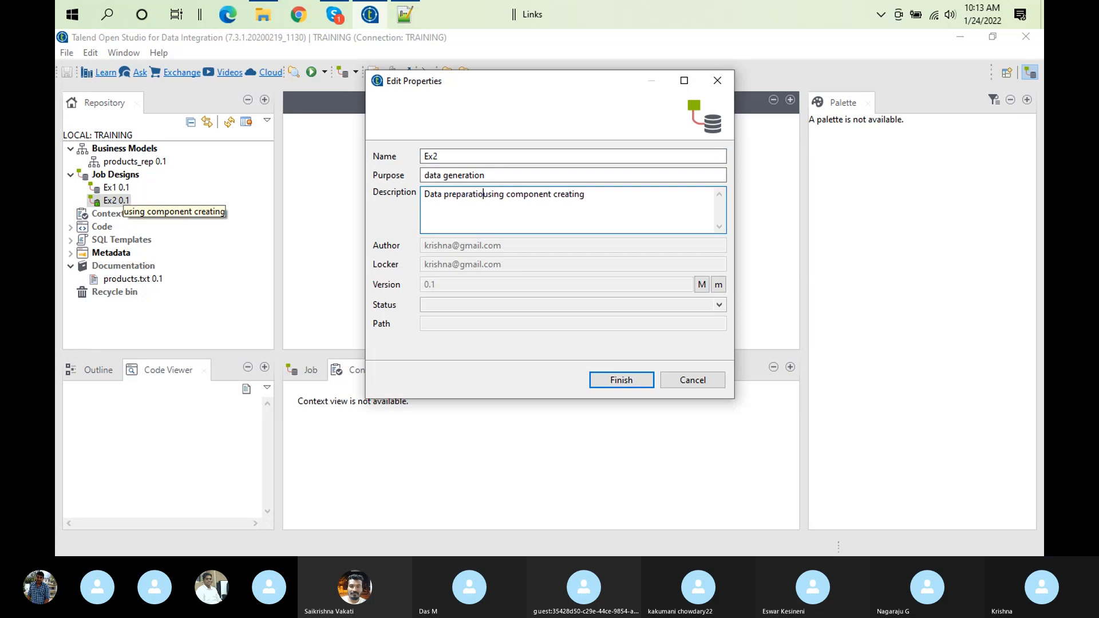
pyautogui.click(595, 194)
pyautogui.press('BackSpace')
pyautogui.press('BackSpace')
pyautogui.press('BackSpace')
pyautogui.press('BackSpace')
pyautogui.press('BackSpace')
pyautogui.press('BackSpace')
pyautogui.press('BackSpace')
pyautogui.press('BackSpace')
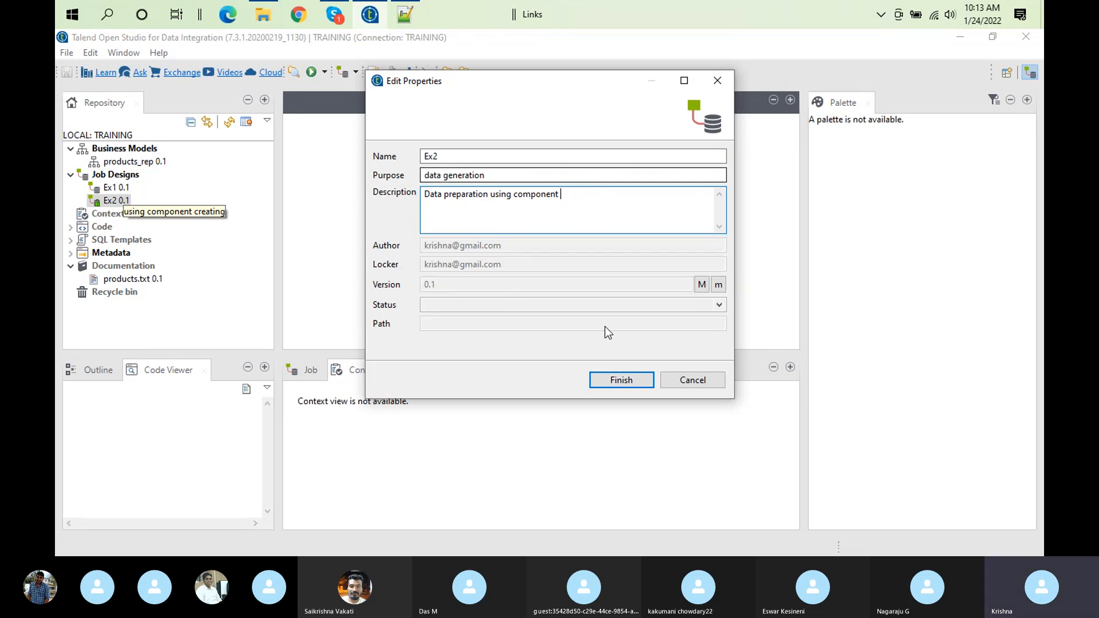
pyautogui.click(616, 380)
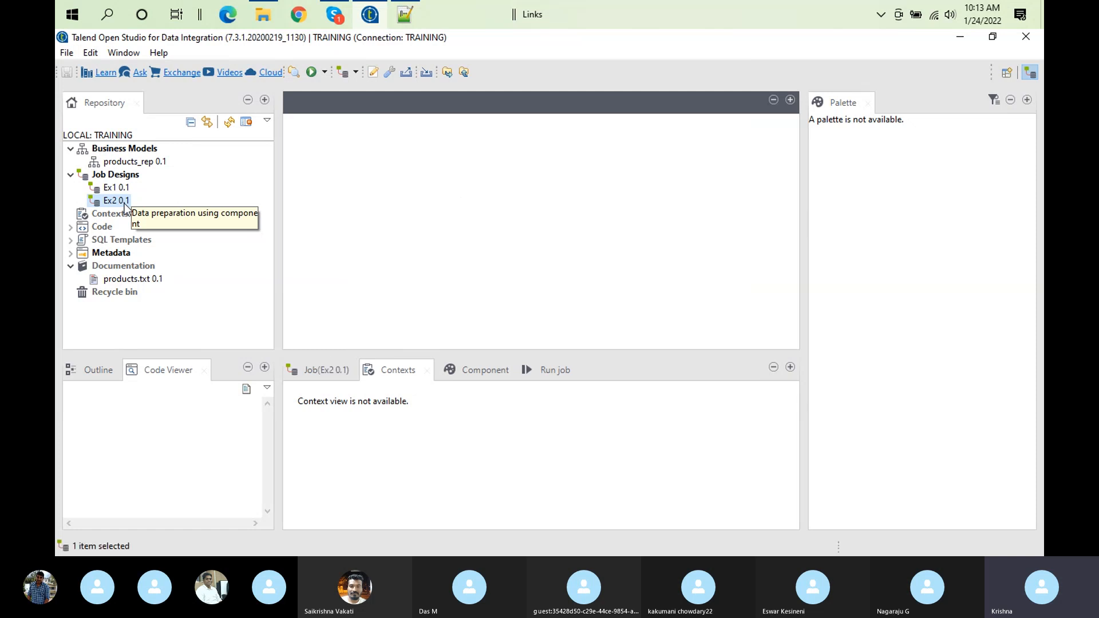
# Reopen job Ex2, add a tRowGenerator component to its design canvas, and place it left of the canvas centre
pyautogui.doubleClick(123, 204)
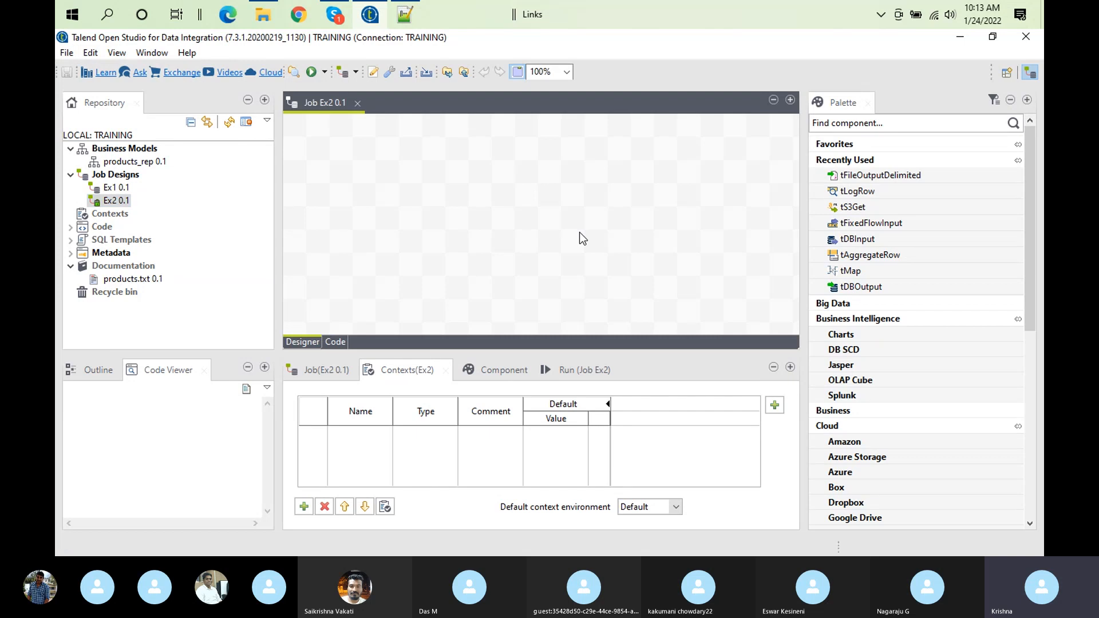
pyautogui.write('trow')
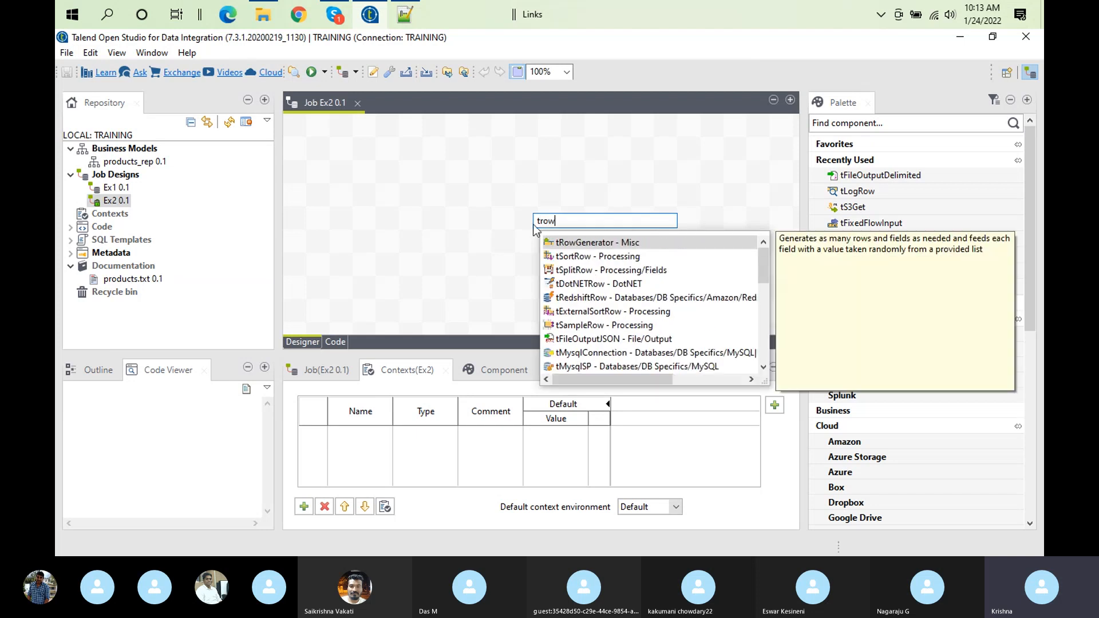
pyautogui.press('Return')
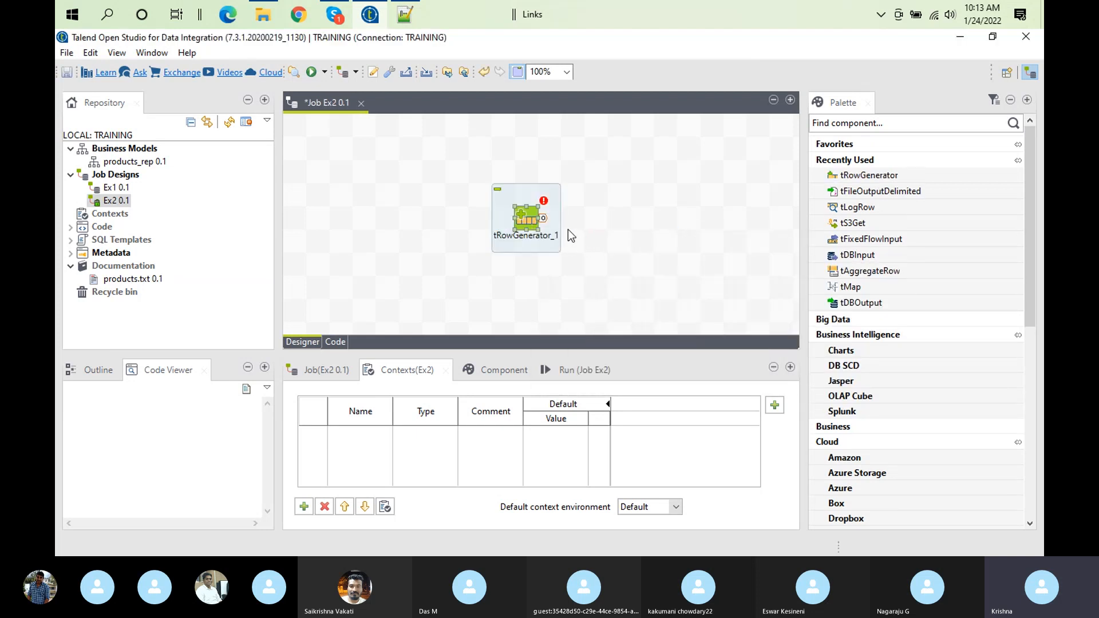
pyautogui.moveTo(517, 215); pyautogui.dragTo(459, 205)
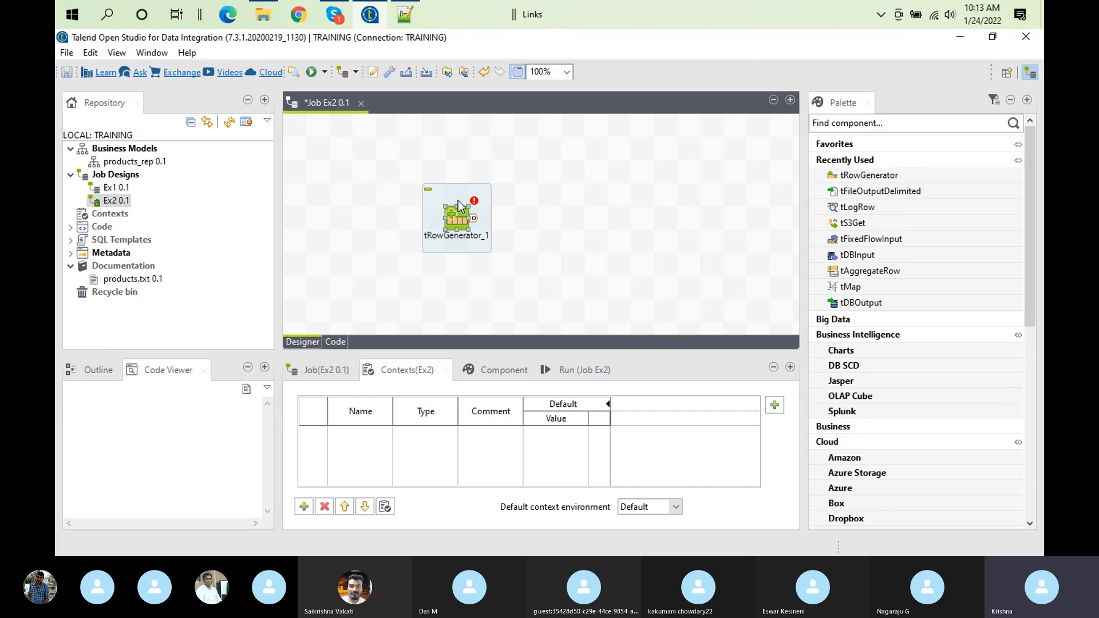